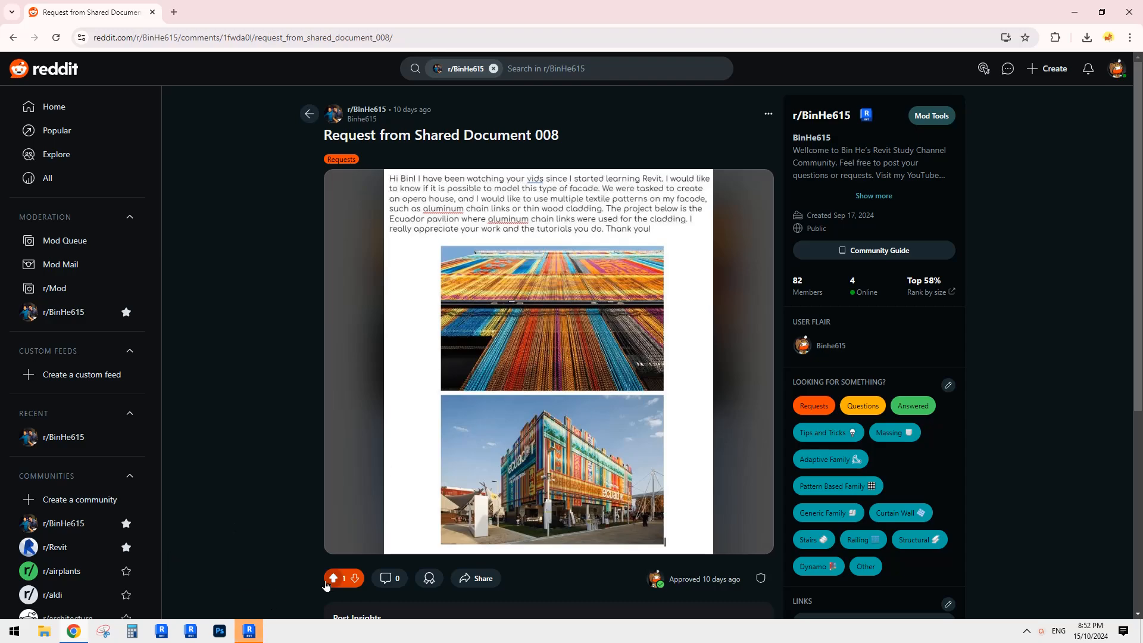
# Switch to Revit, cancel opening the sample file already in use, and return to the browser.
pyautogui.click(250, 634)
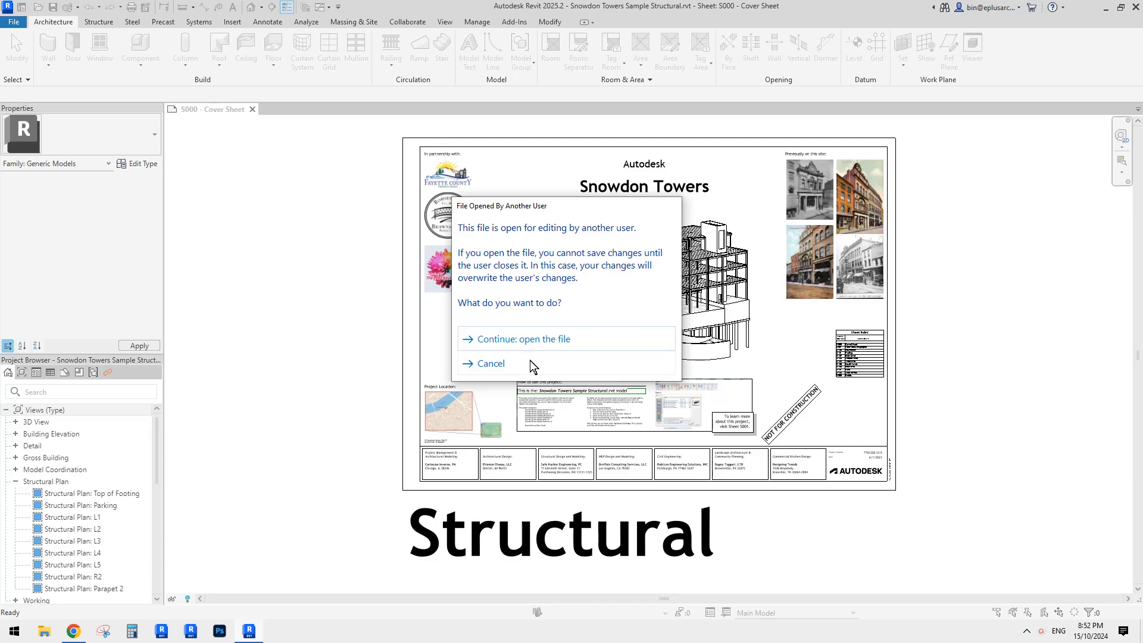
pyautogui.click(496, 366)
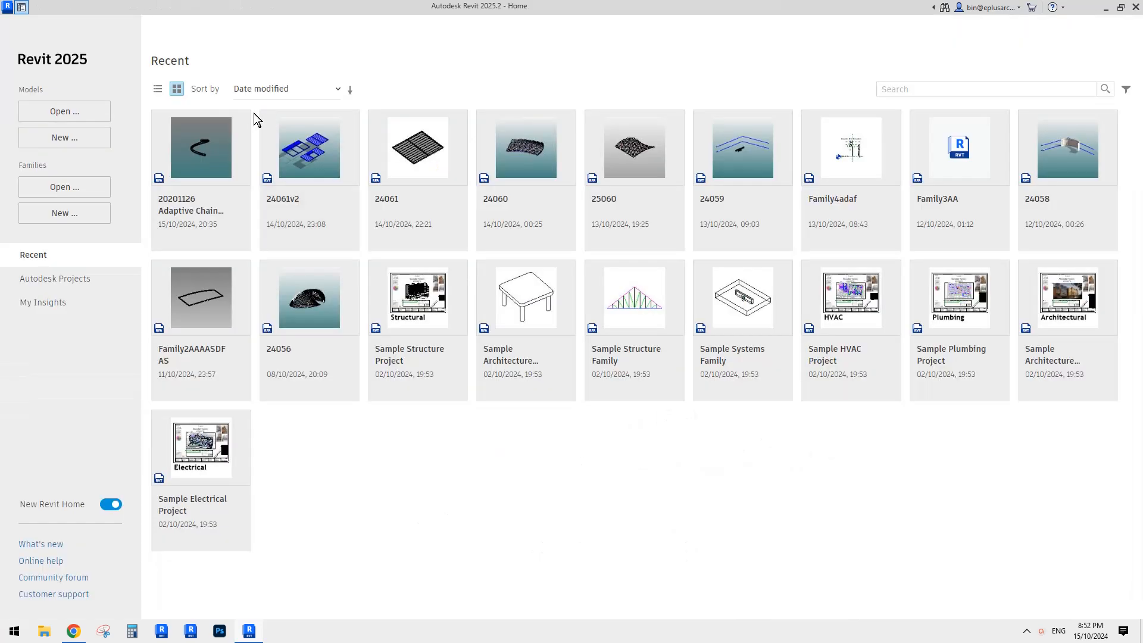
pyautogui.click(75, 633)
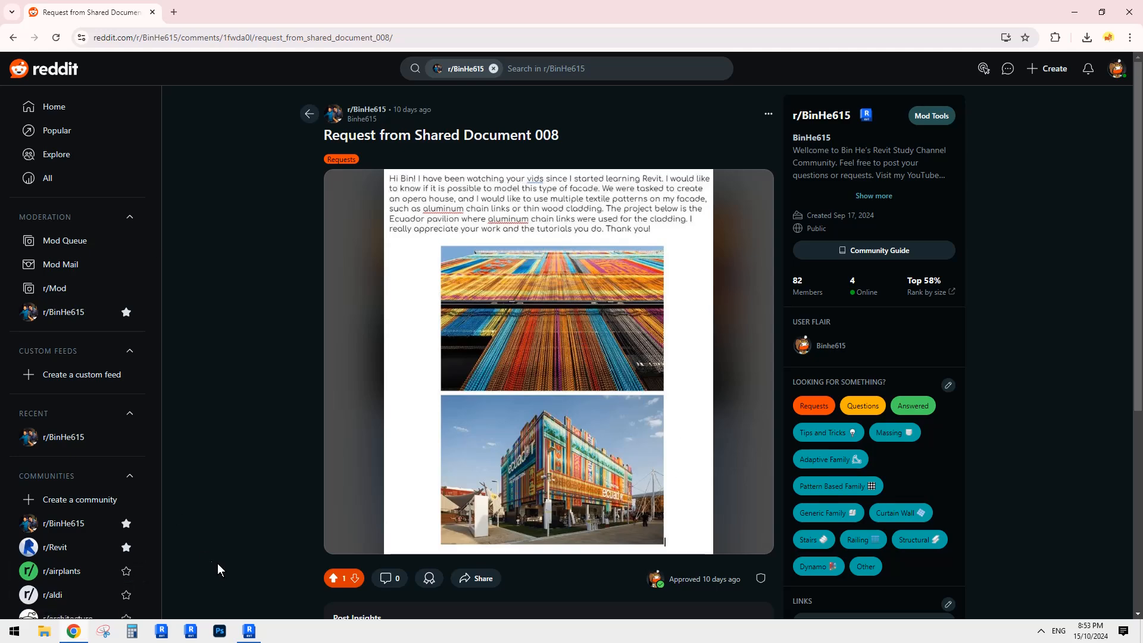
# Search the Reddit community for "chain" and look through the Everyday Revit (Day 253) - Adaptive Chain Family post.
pyautogui.click(613, 67)
pyautogui.write('chain')
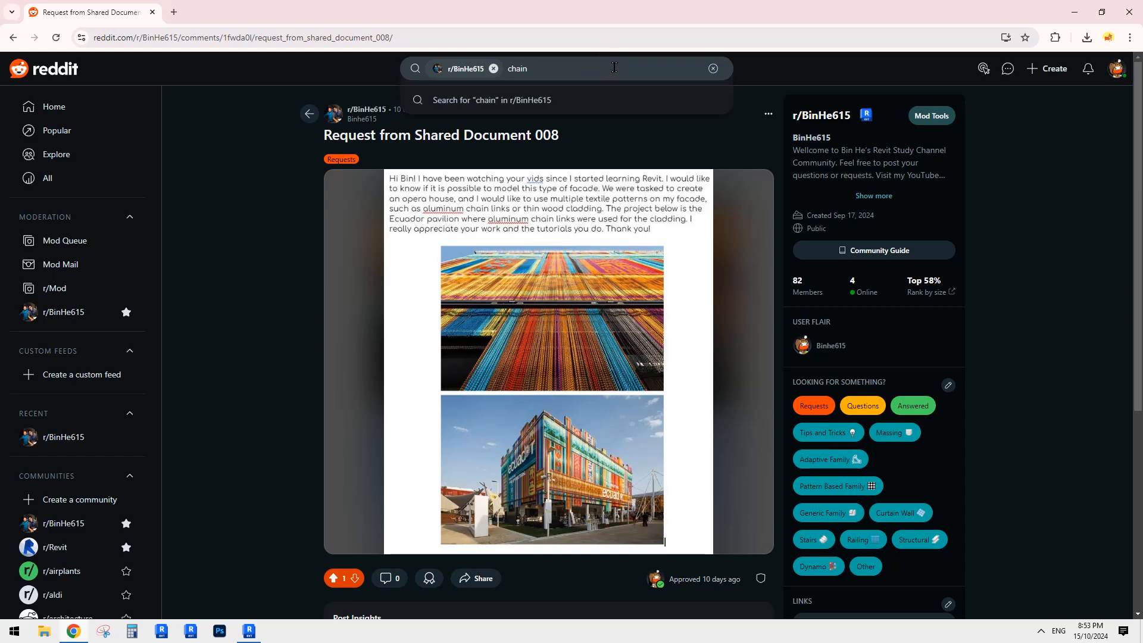
pyautogui.press('Return')
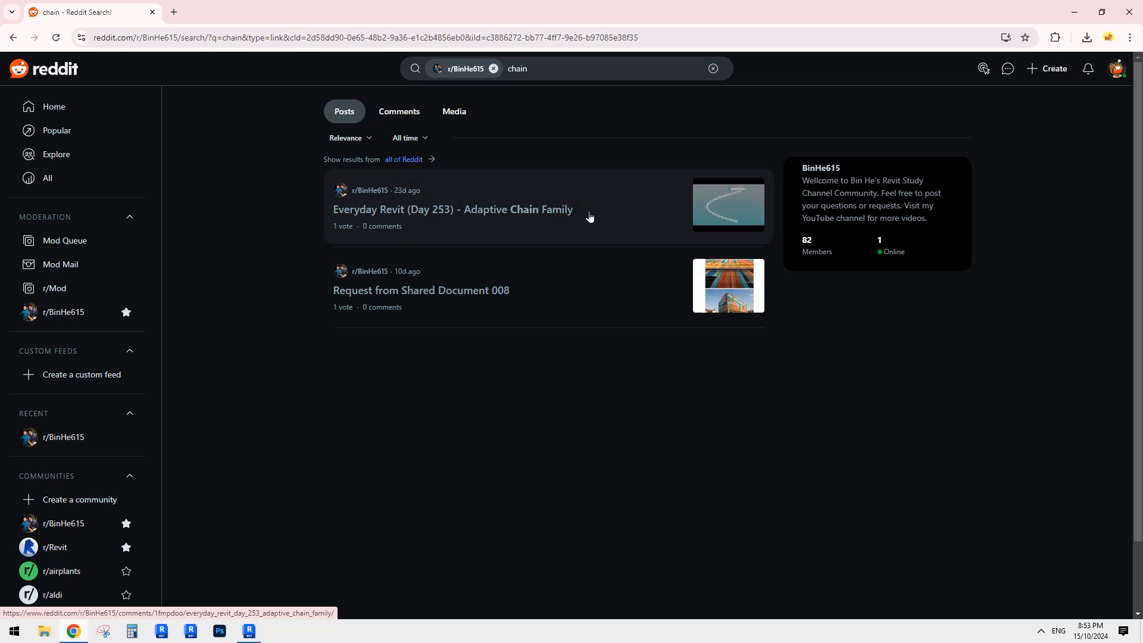
pyautogui.click(574, 212)
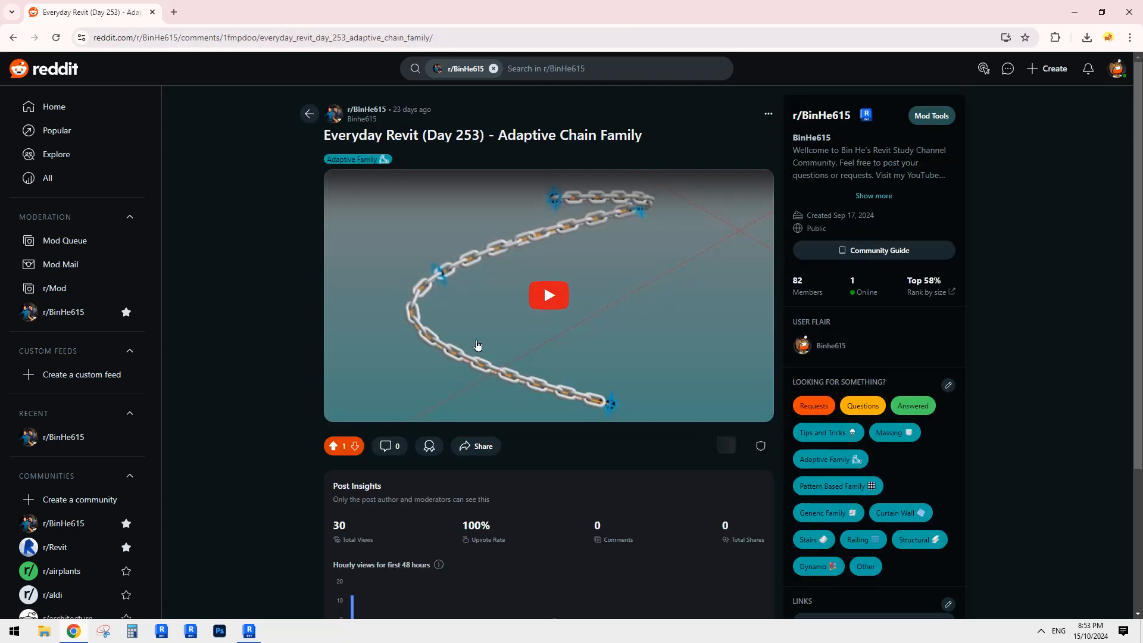
pyautogui.scroll(-3, 677, 358)
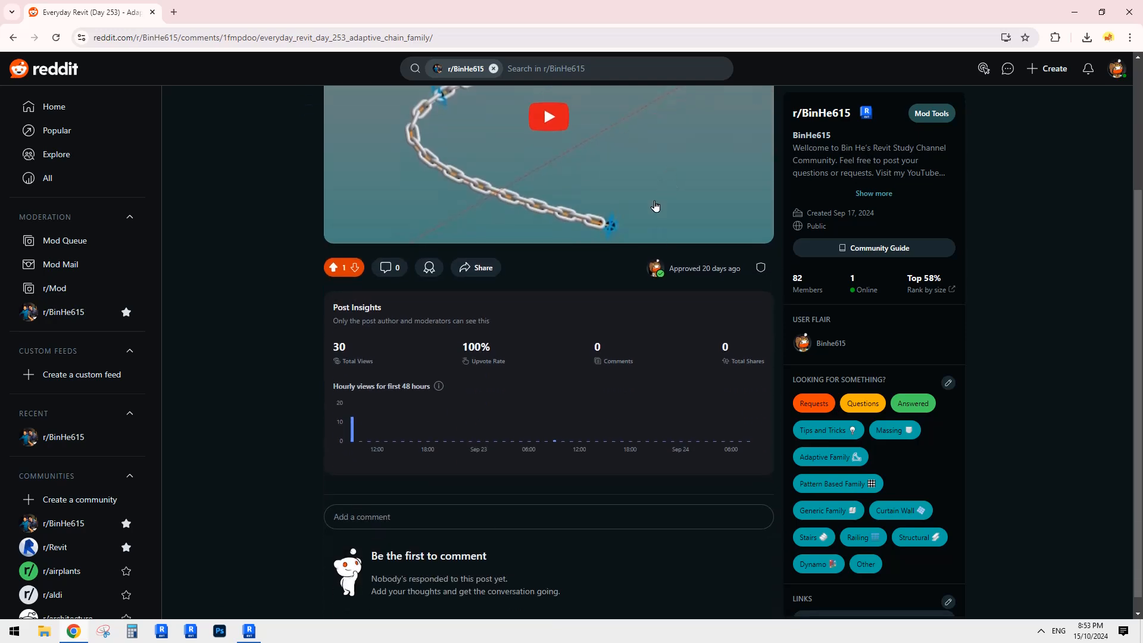
pyautogui.scroll(3, 603, 250)
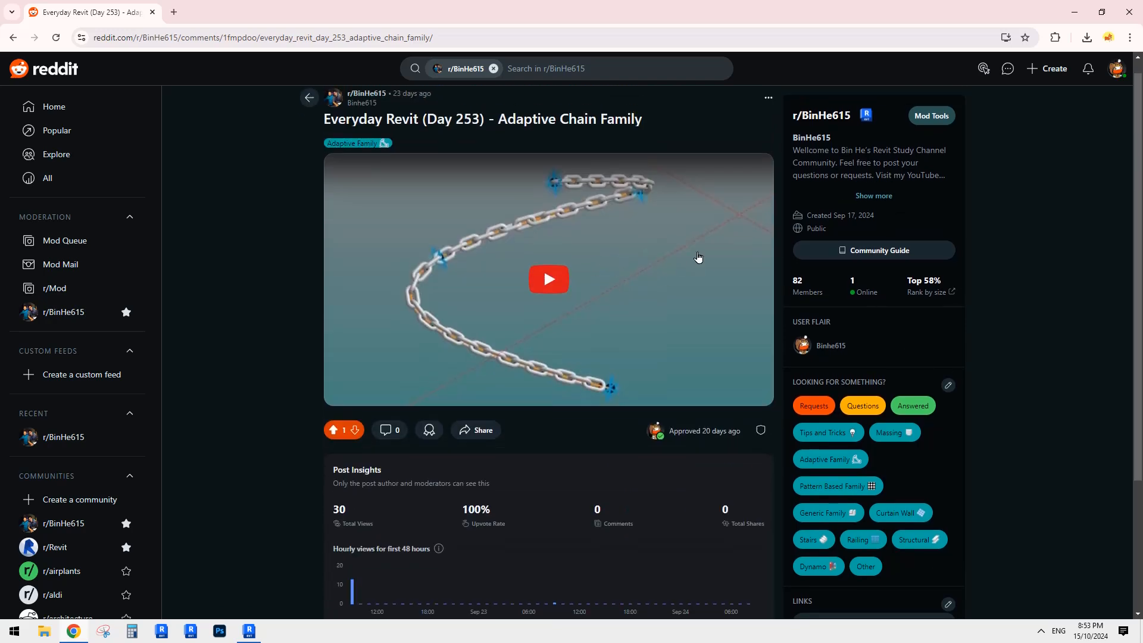
# Open the post's Adaptive Chain Family video on YouTube, pause it and expand its description to find the family download link.
pyautogui.click(613, 211)
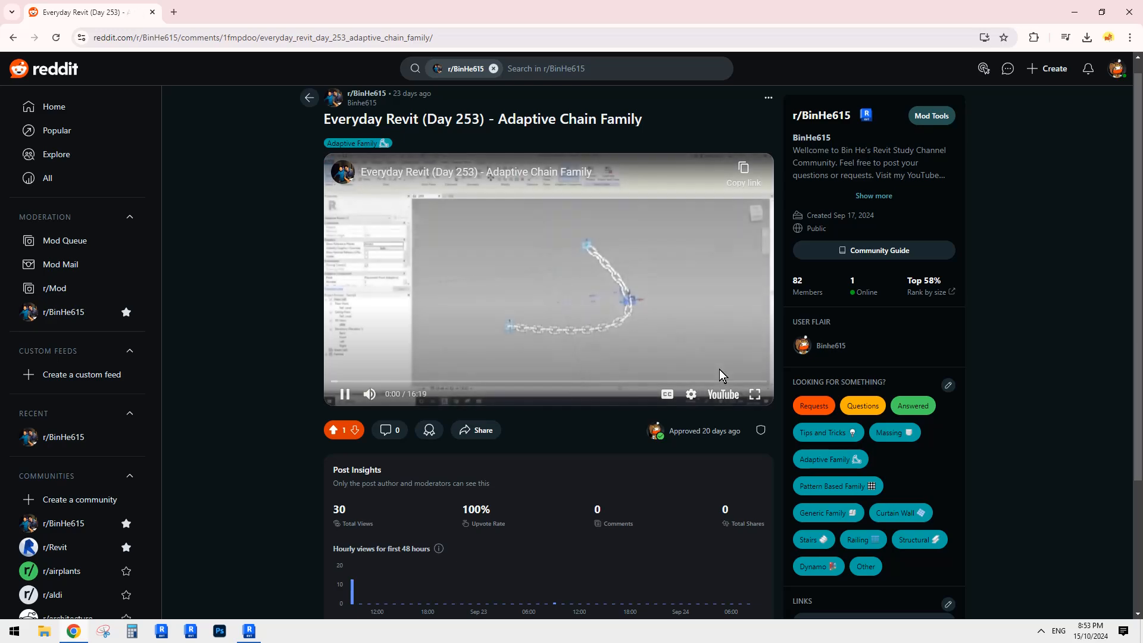
pyautogui.click(722, 394)
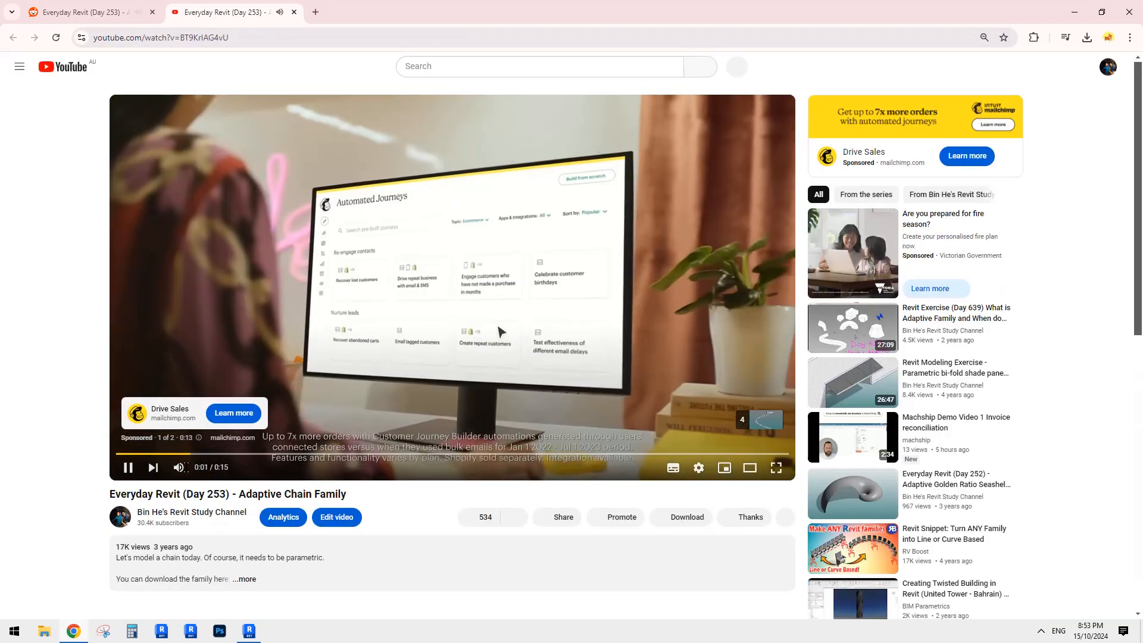
pyautogui.click(396, 312)
pyautogui.scroll(-4, 421, 111)
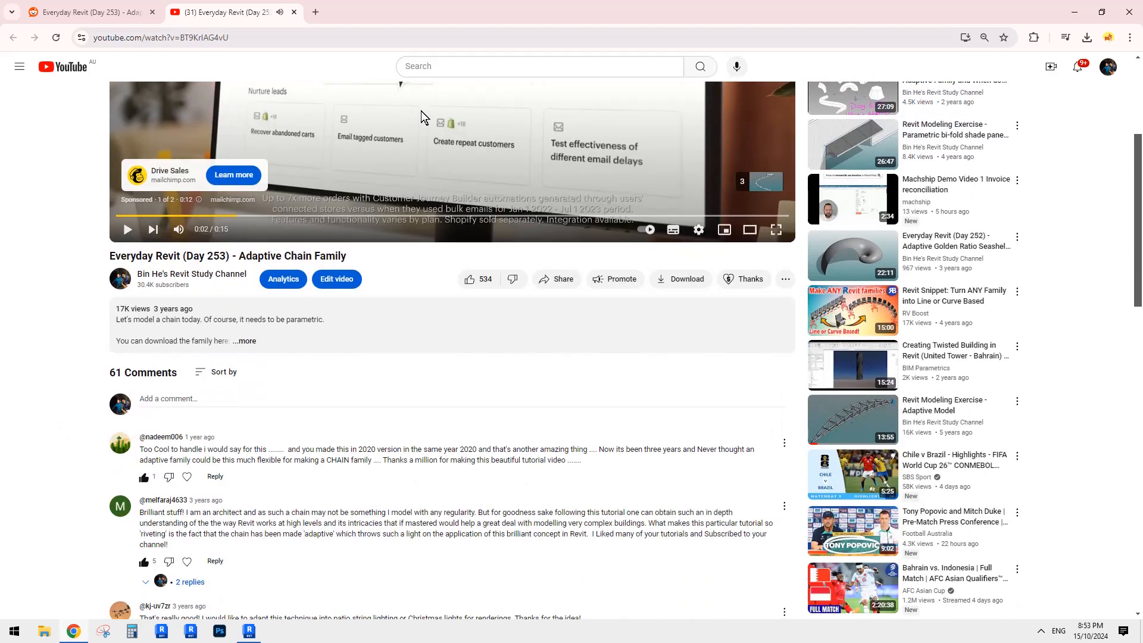
pyautogui.click(246, 342)
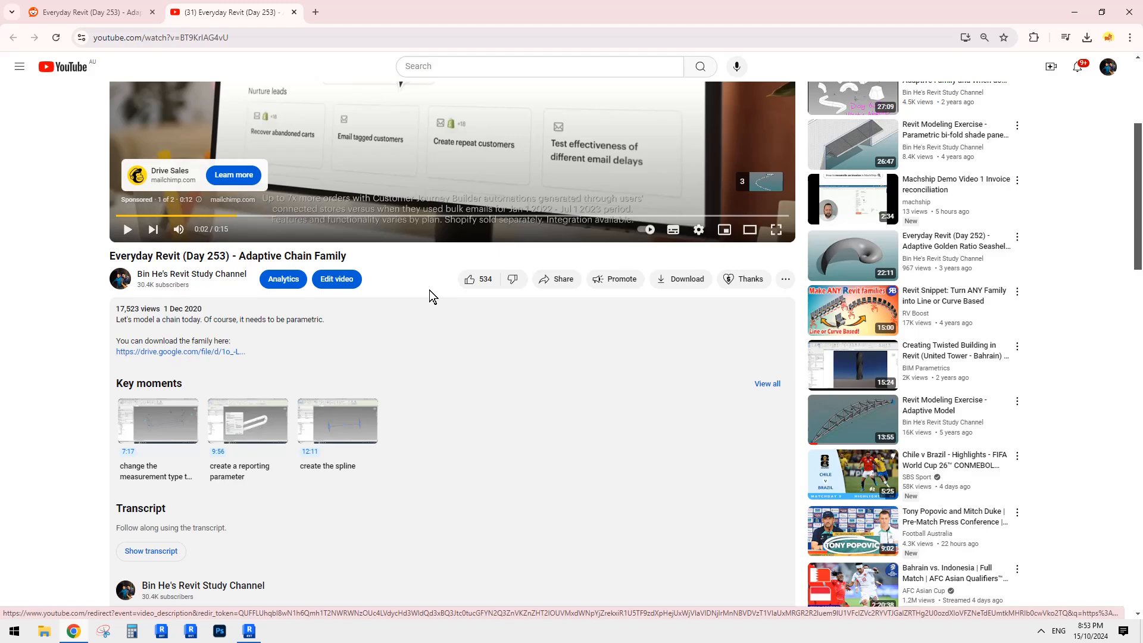
# Open the downloaded 20201126 Adaptive Chain Family.rfa in Revit and upgrade the model to Revit 2025.
pyautogui.click(1087, 37)
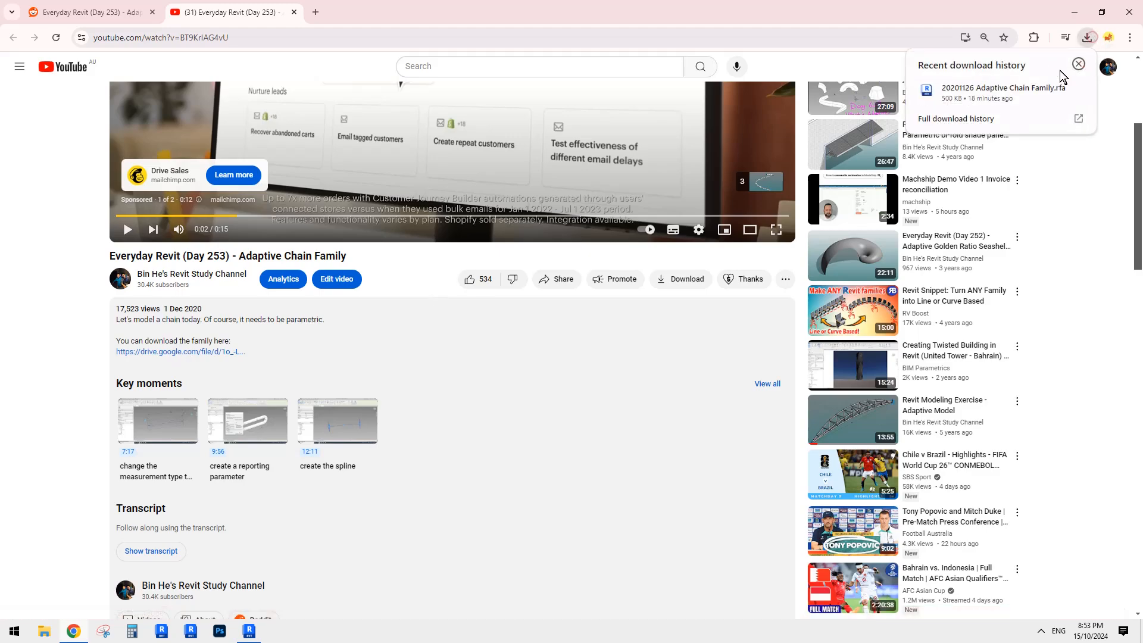
pyautogui.click(1000, 95)
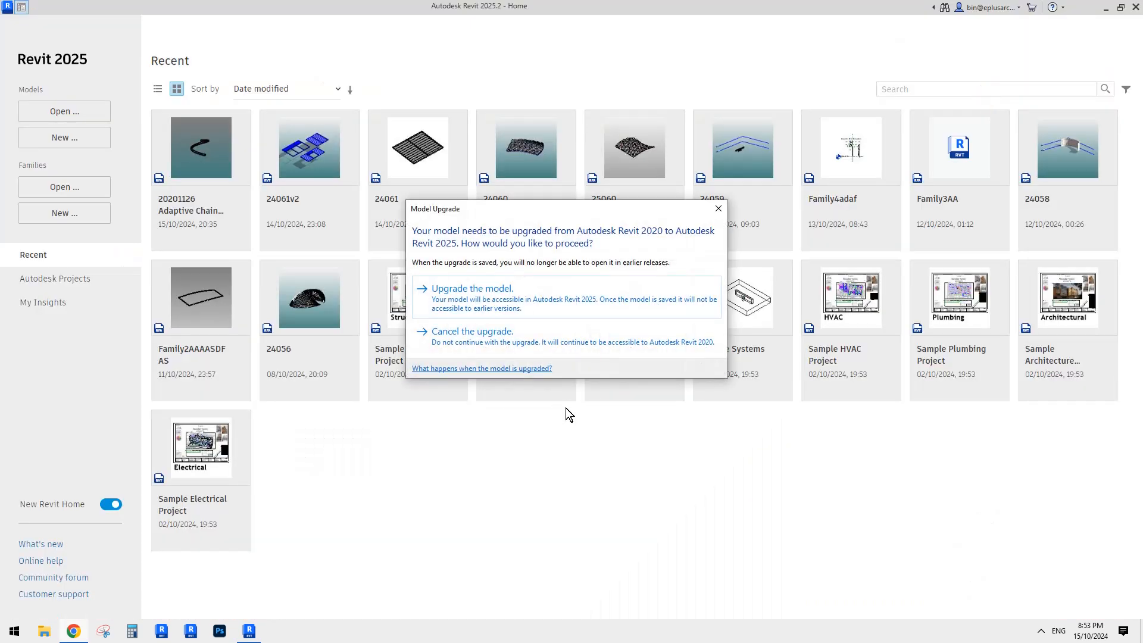
pyautogui.click(494, 298)
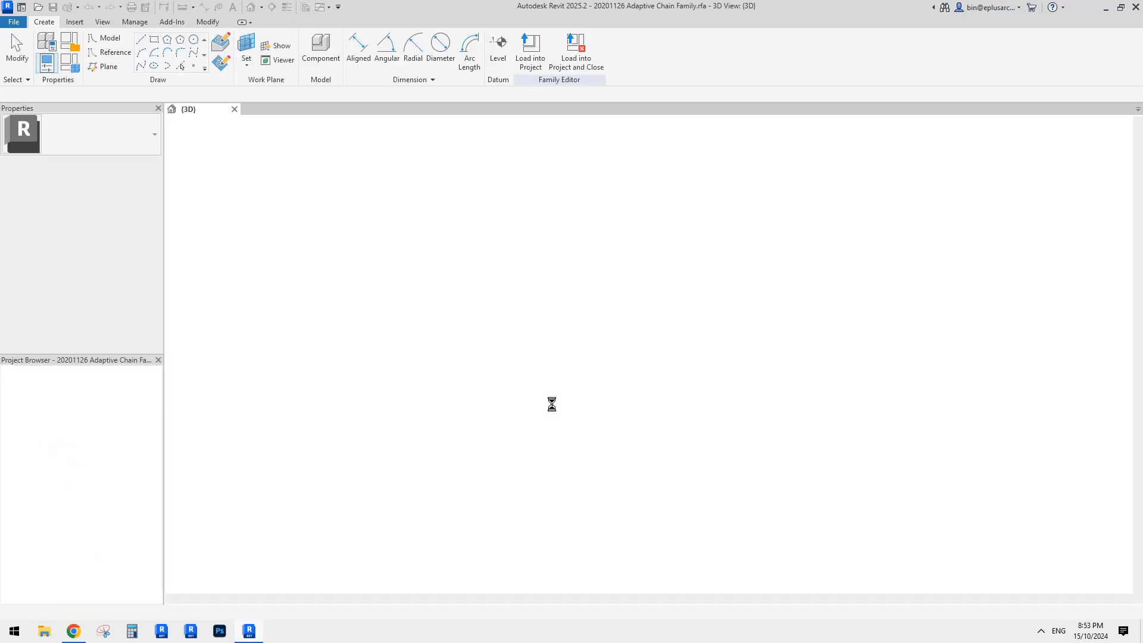
pyautogui.scroll(6, 589, 381)
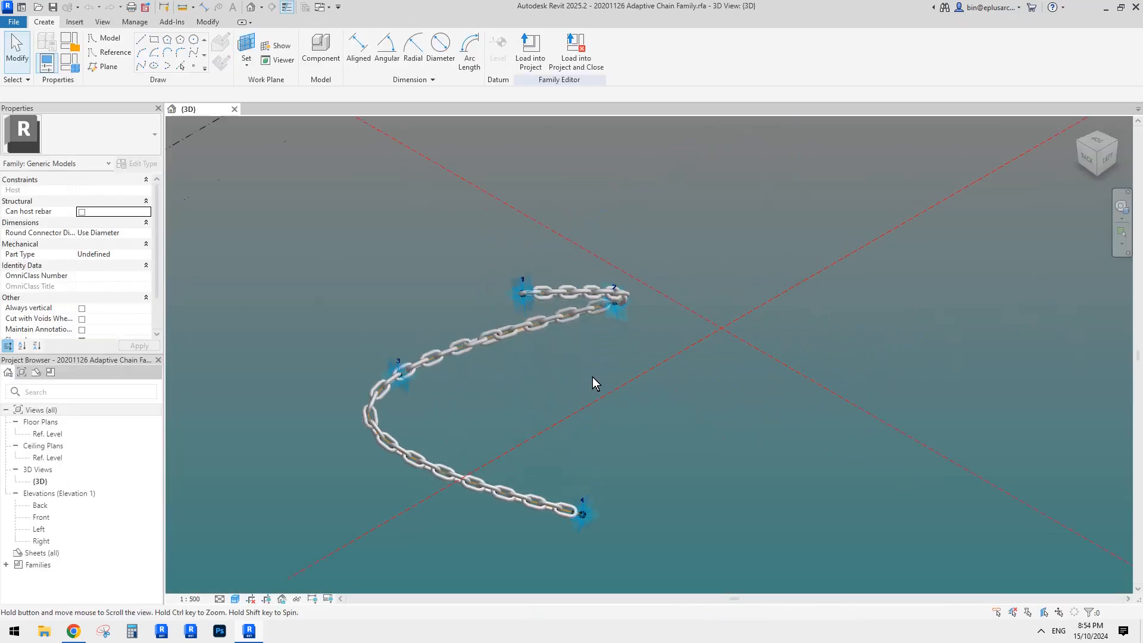
# Review the facade reference images in the Reddit post Request from Shared Document 008, and return to Revit.
pyautogui.click(73, 631)
pyautogui.click(99, 12)
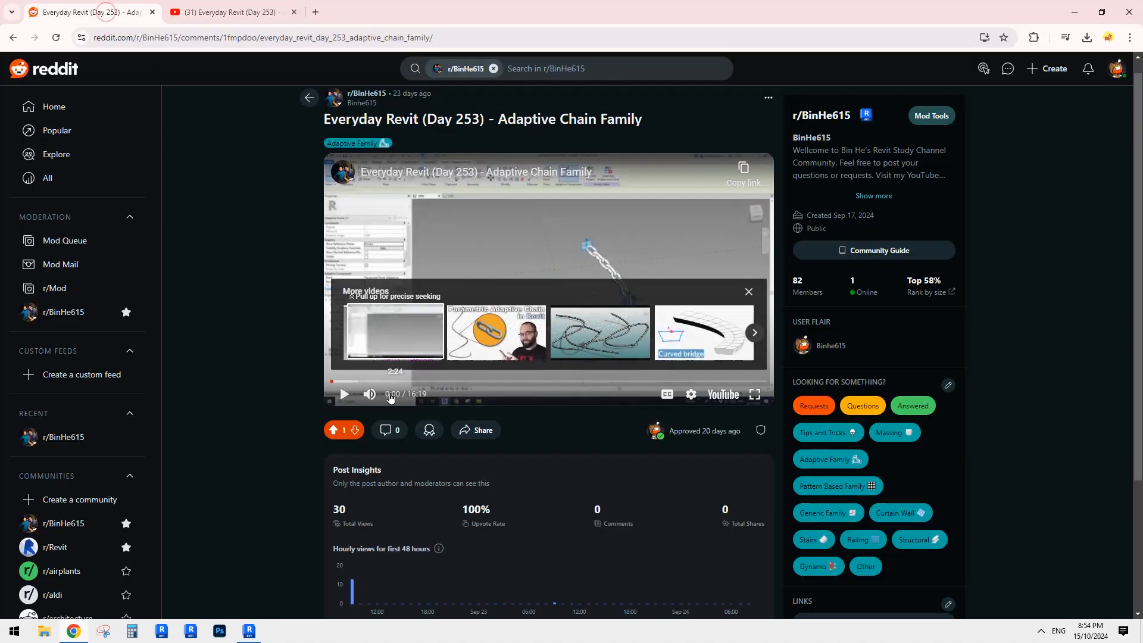
pyautogui.scroll(-3, 263, 444)
pyautogui.scroll(3, 263, 443)
pyautogui.click(308, 97)
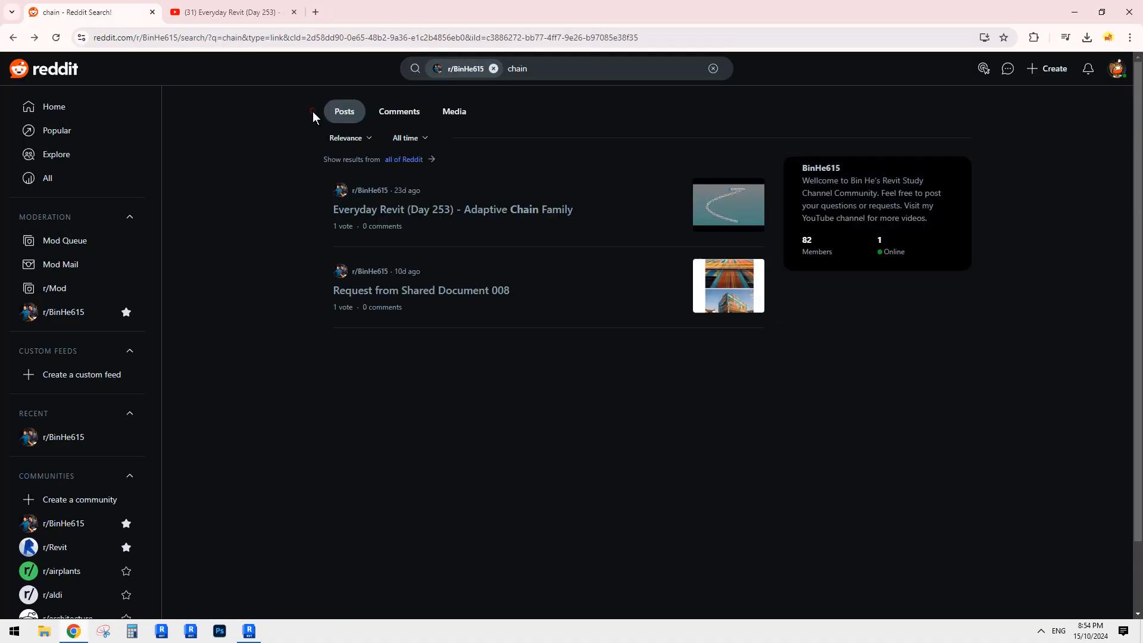
pyautogui.click(721, 279)
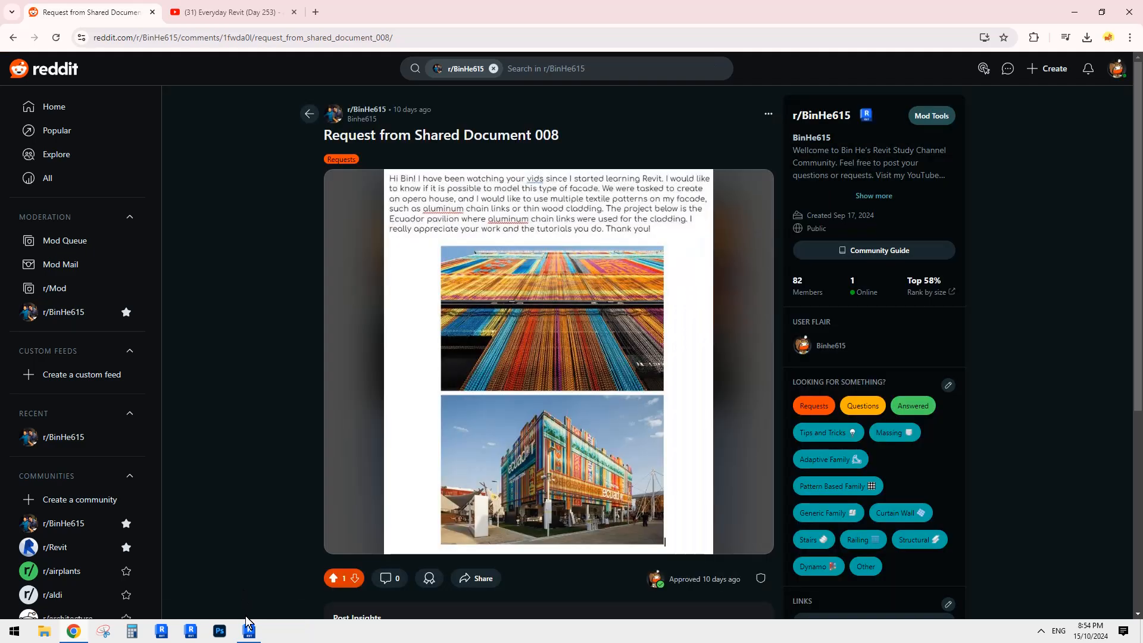
pyautogui.click(248, 628)
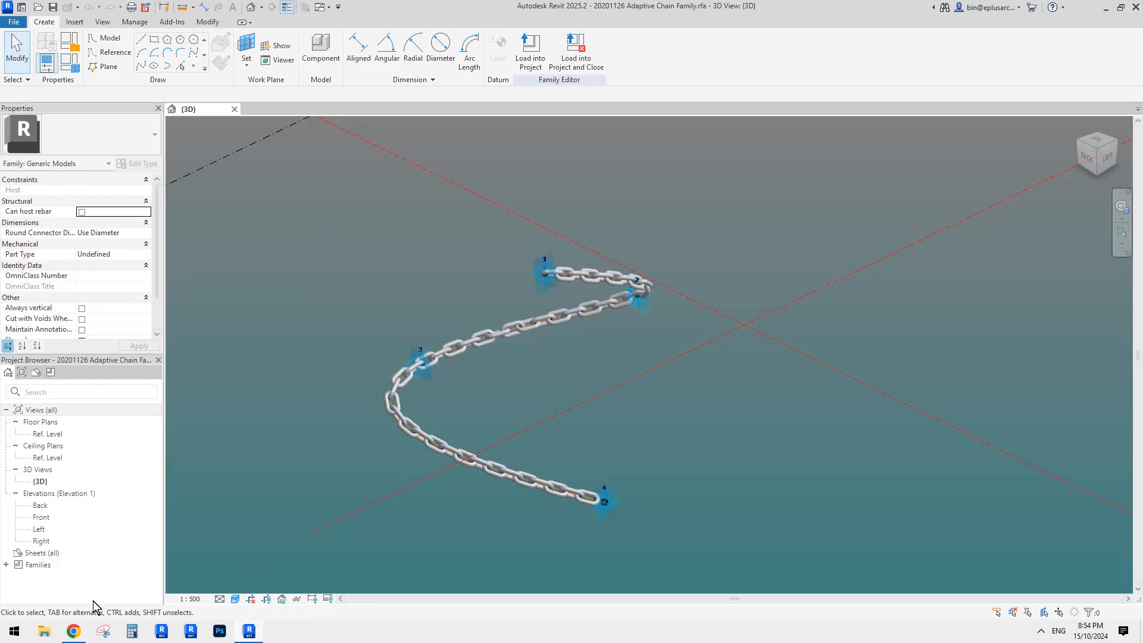
# Delete the two intermediate adaptive points so the chain runs straight between its two end points.
pyautogui.click(641, 313)
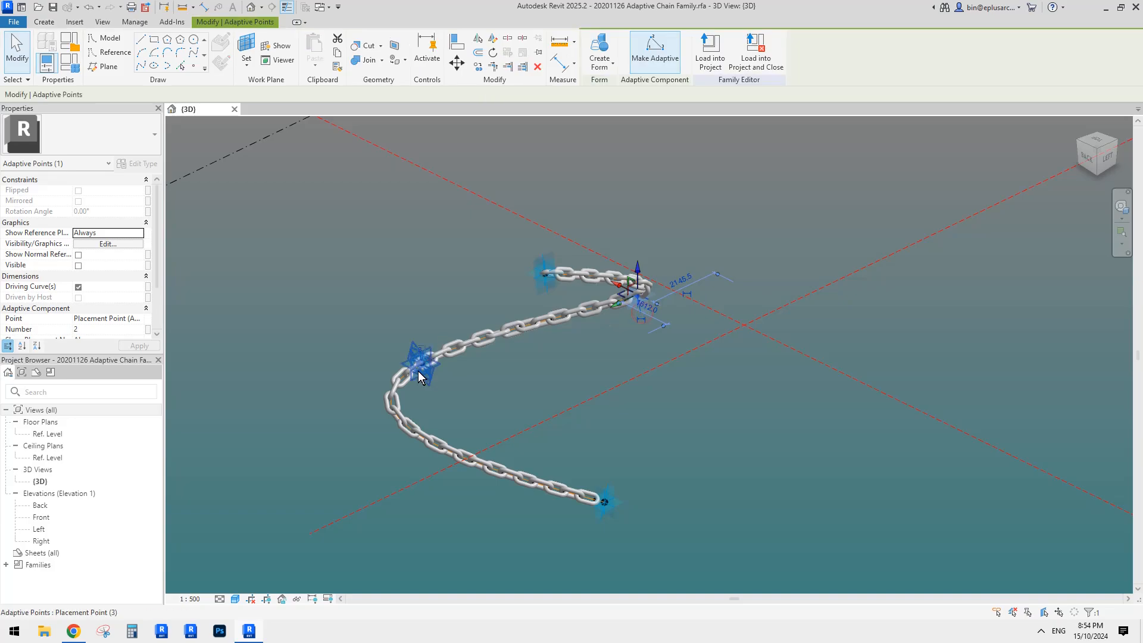
pyautogui.press('Delete')
pyautogui.click(440, 368)
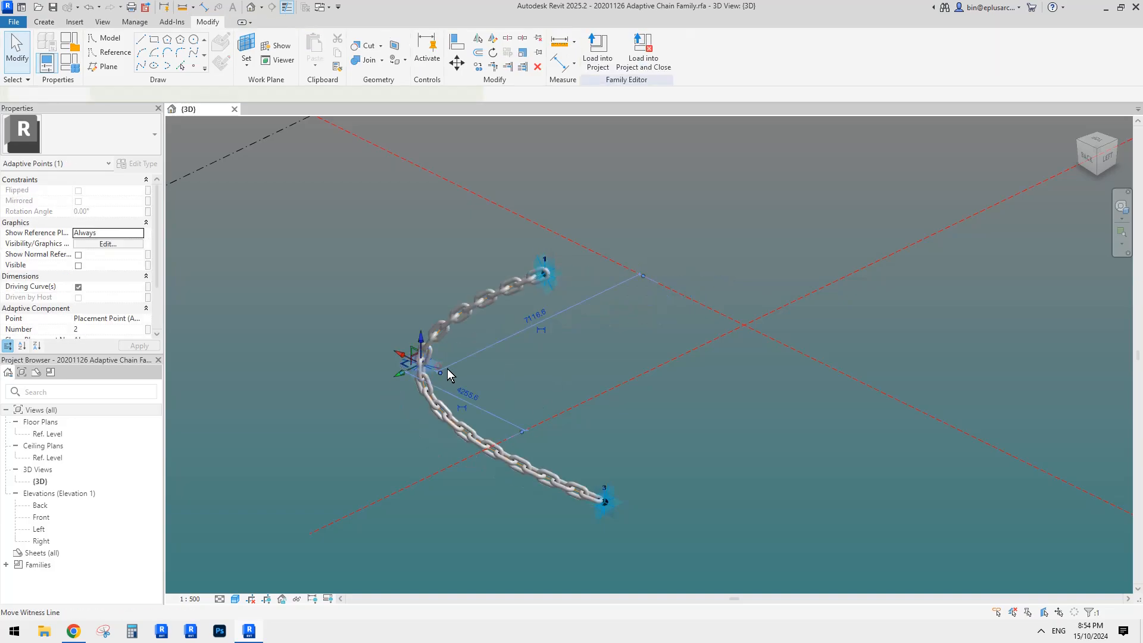
pyautogui.press('Delete')
pyautogui.click(545, 322)
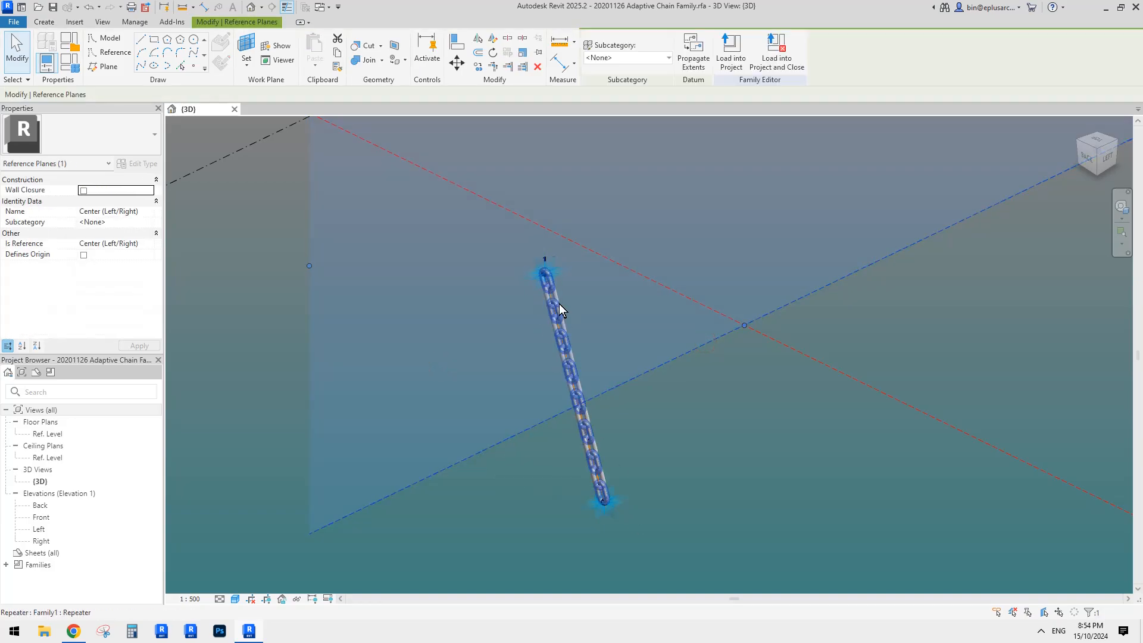
pyautogui.keyDown('shift'); pyautogui.moveTo(652, 396); pyautogui.dragTo(685, 372, button='middle'); pyautogui.keyUp('shift')
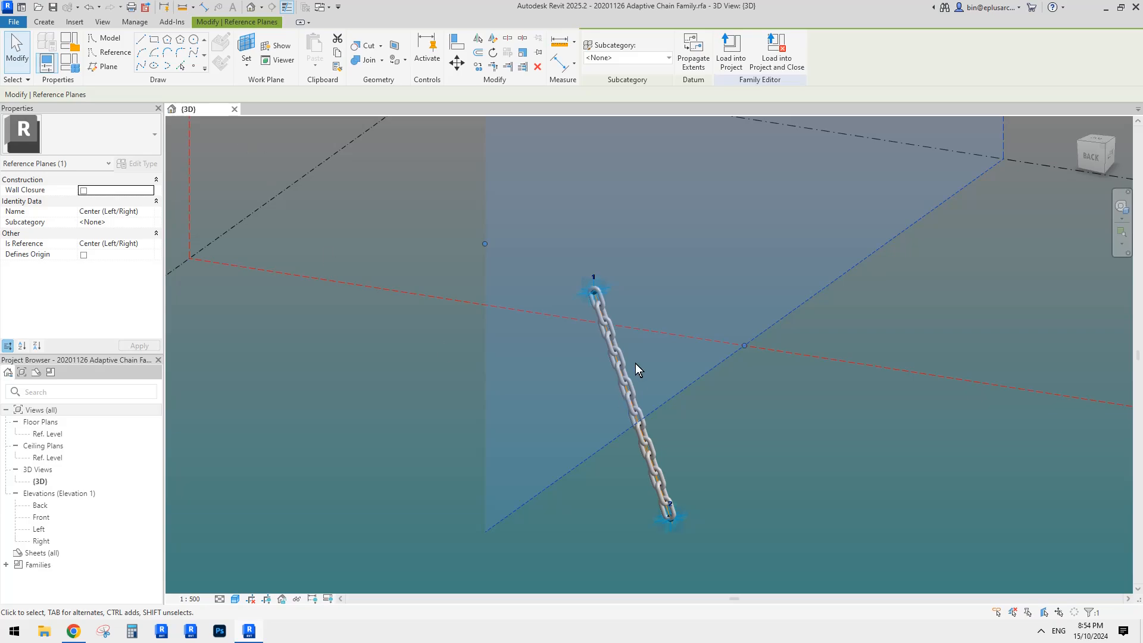
# Create a new project file alongside the open chain family.
pyautogui.click(13, 21)
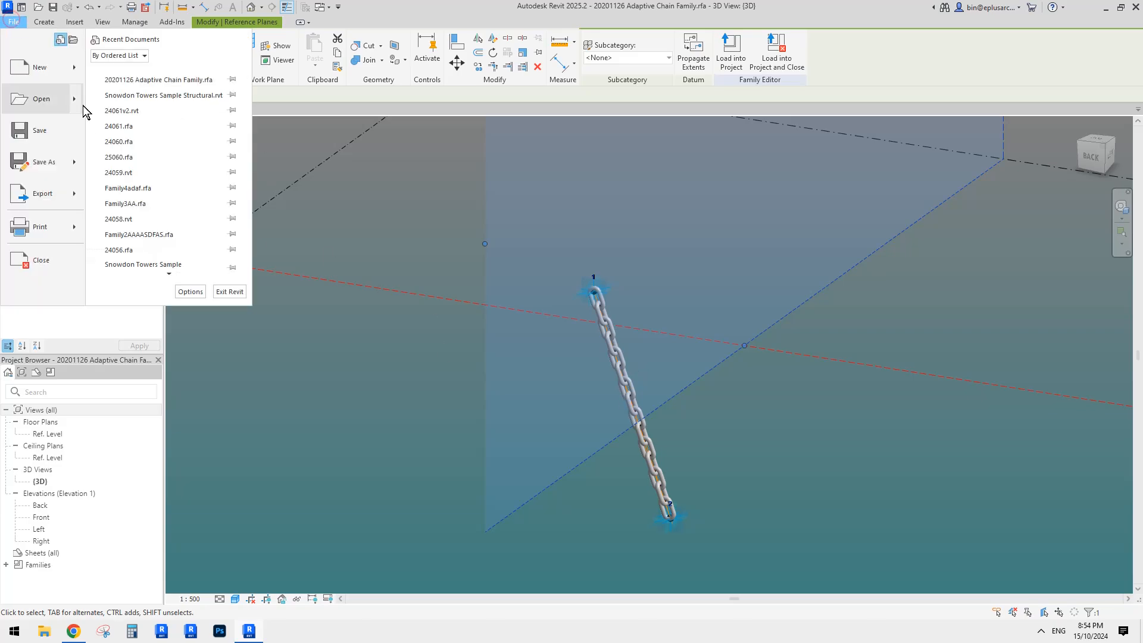
pyautogui.moveTo(75, 67)
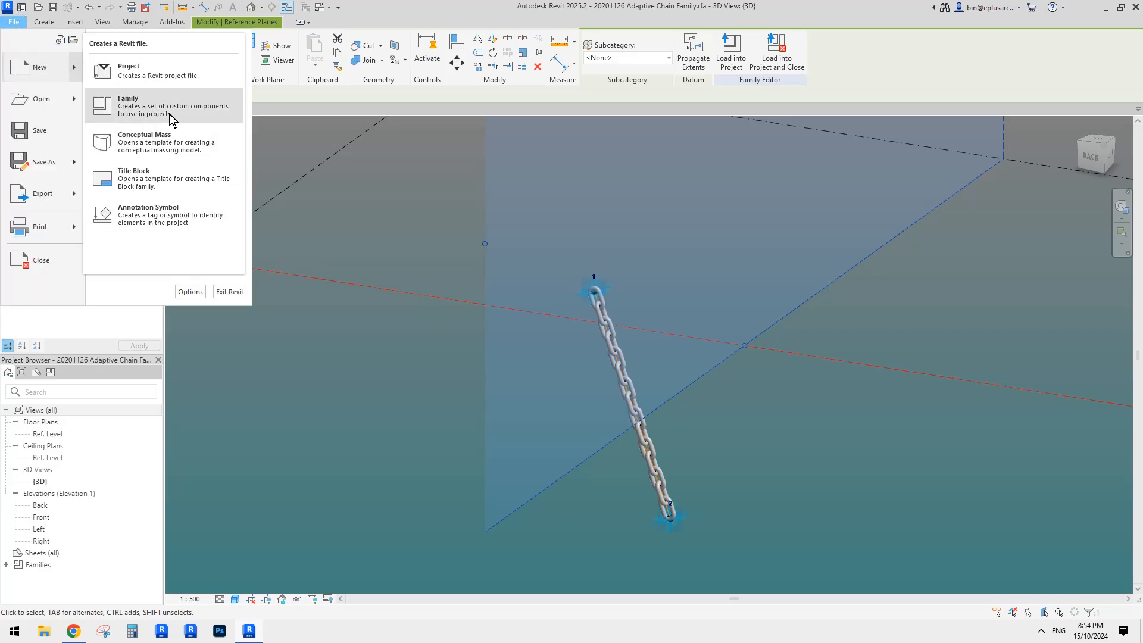
pyautogui.click(532, 140)
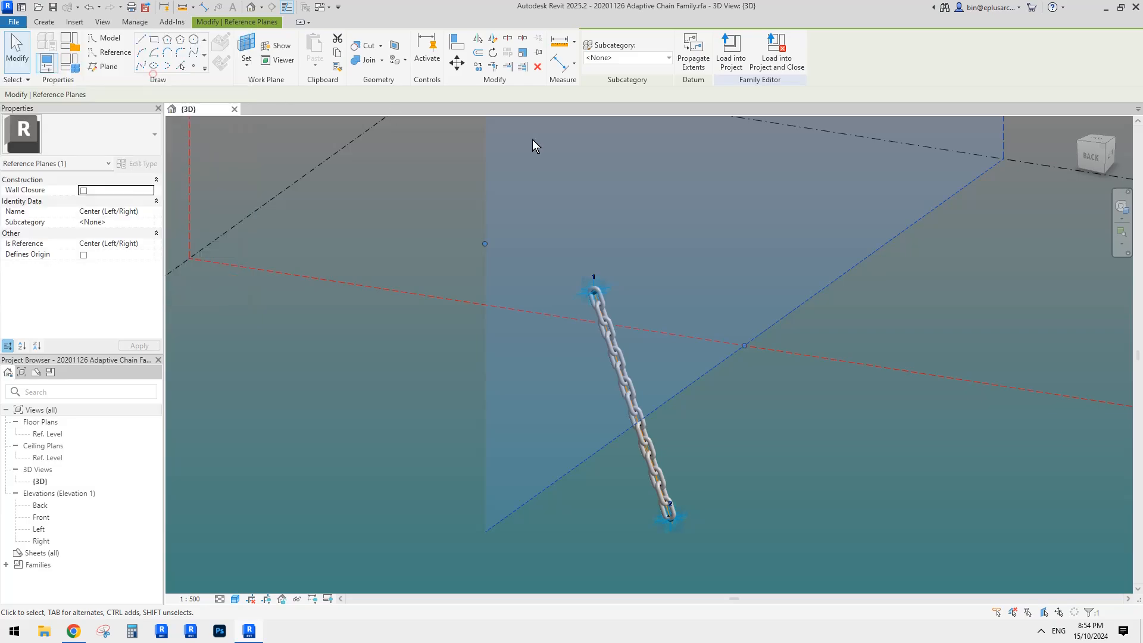
pyautogui.click(546, 355)
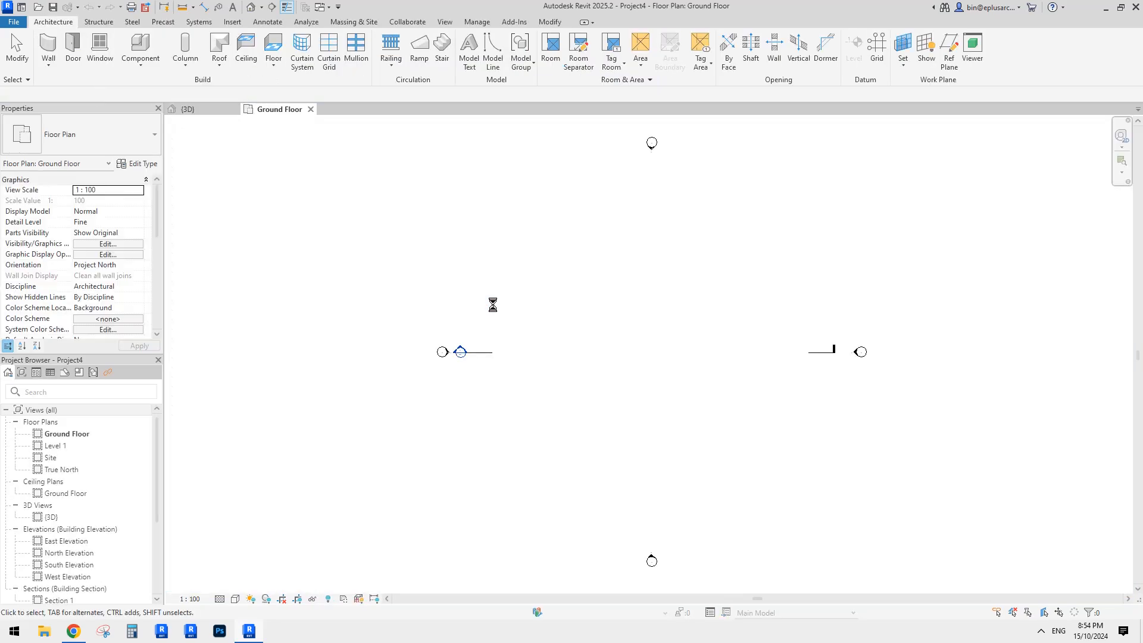
# Create a rectangular Generic 150mm floor of about 8000 by 4000 mm on the Ground Floor plan.
pyautogui.click(273, 44)
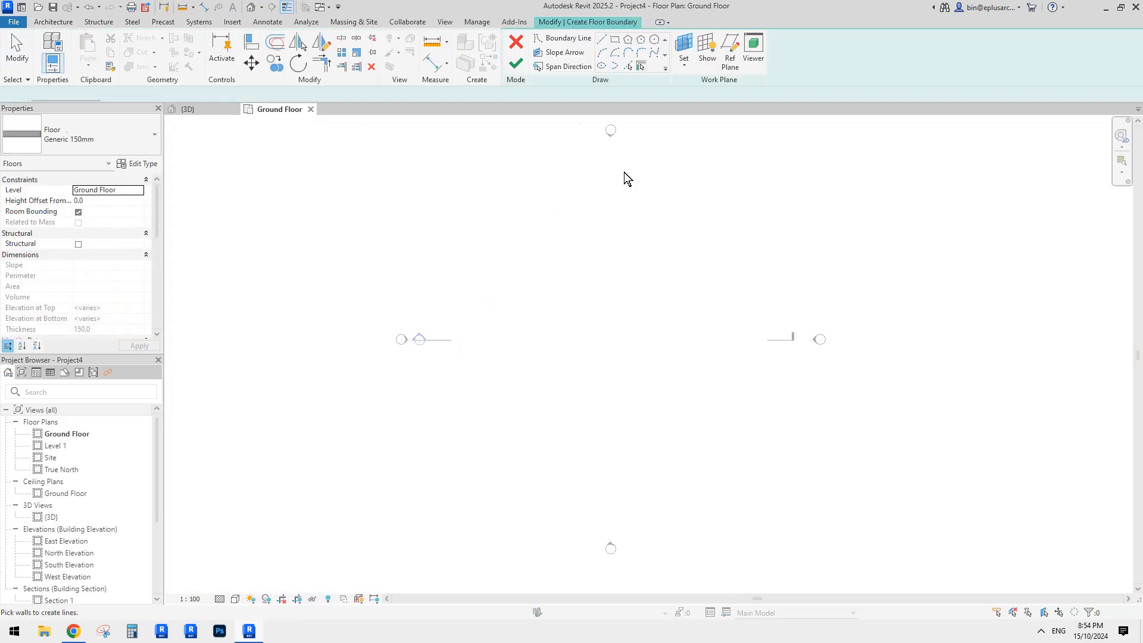
pyautogui.click(615, 38)
pyautogui.click(544, 320)
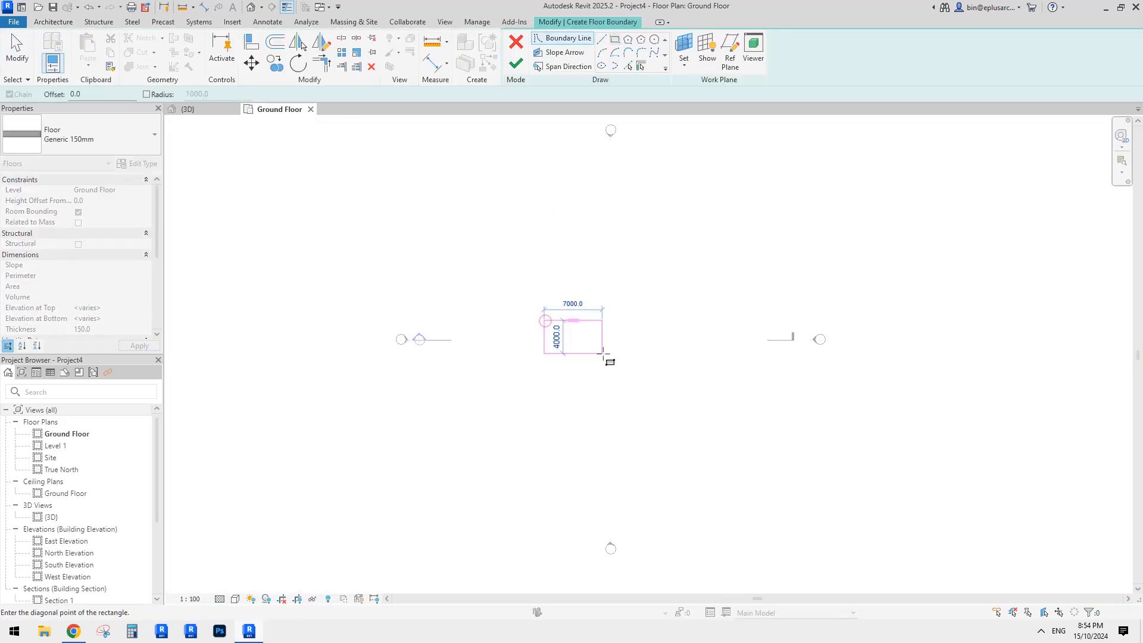
pyautogui.click(611, 354)
pyautogui.click(515, 63)
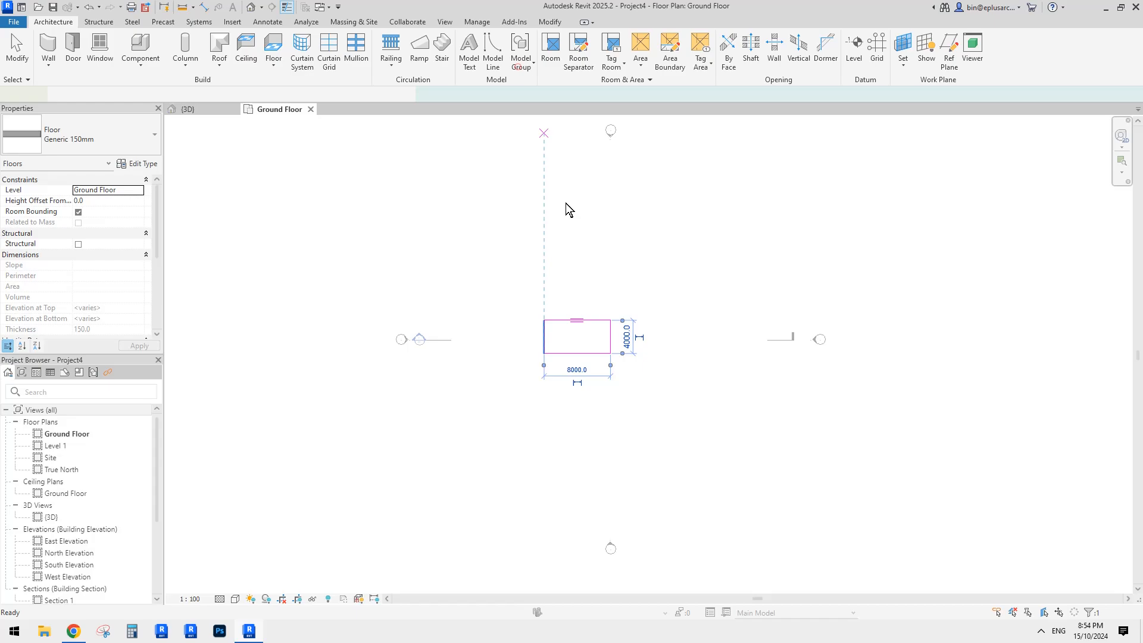
pyautogui.click(533, 190)
# Copy the rectangular ground floor slab in the 3D view and paste it aligned to Level 1.
pyautogui.click(252, 8)
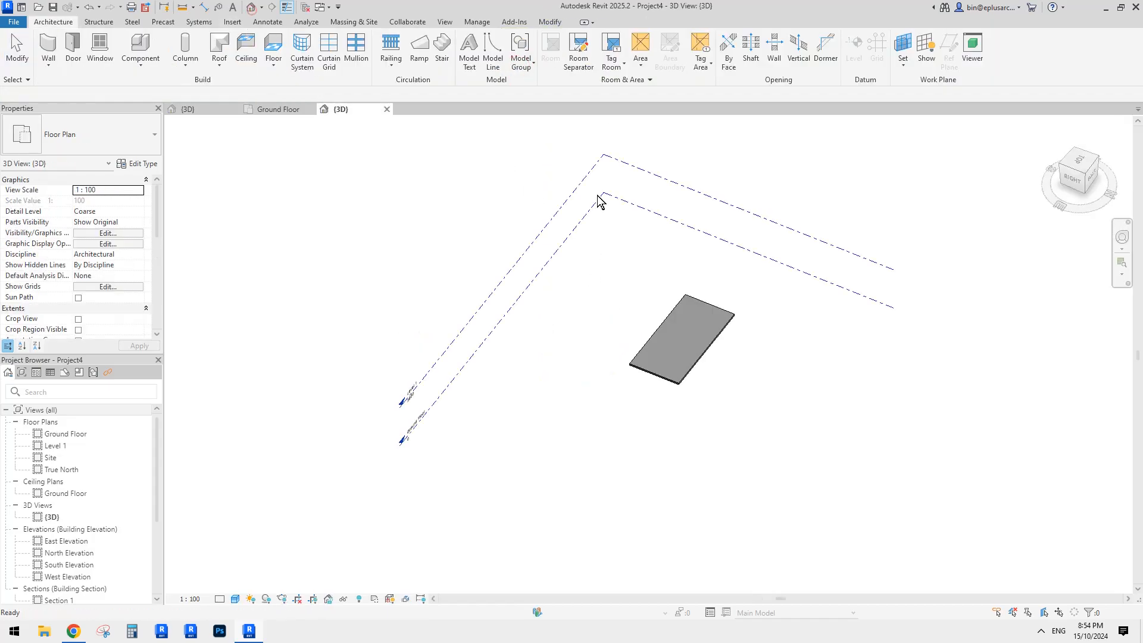
pyautogui.click(691, 344)
pyautogui.moveTo(790, 319); pyautogui.dragTo(786, 319, button='middle')
pyautogui.click(787, 319)
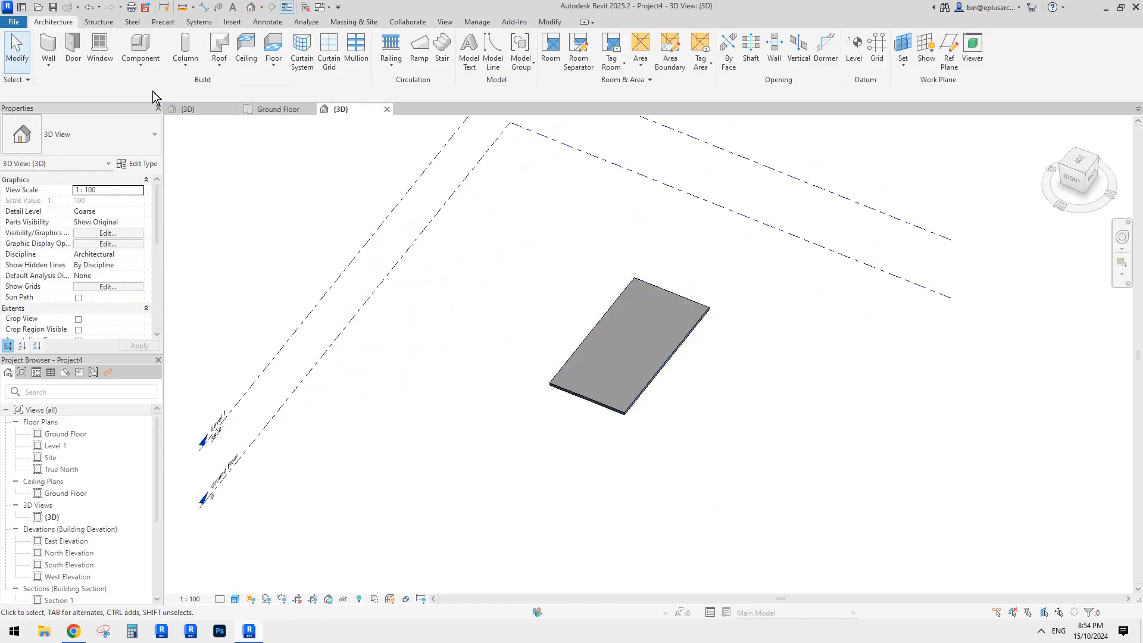
pyautogui.click(555, 21)
pyautogui.click(88, 64)
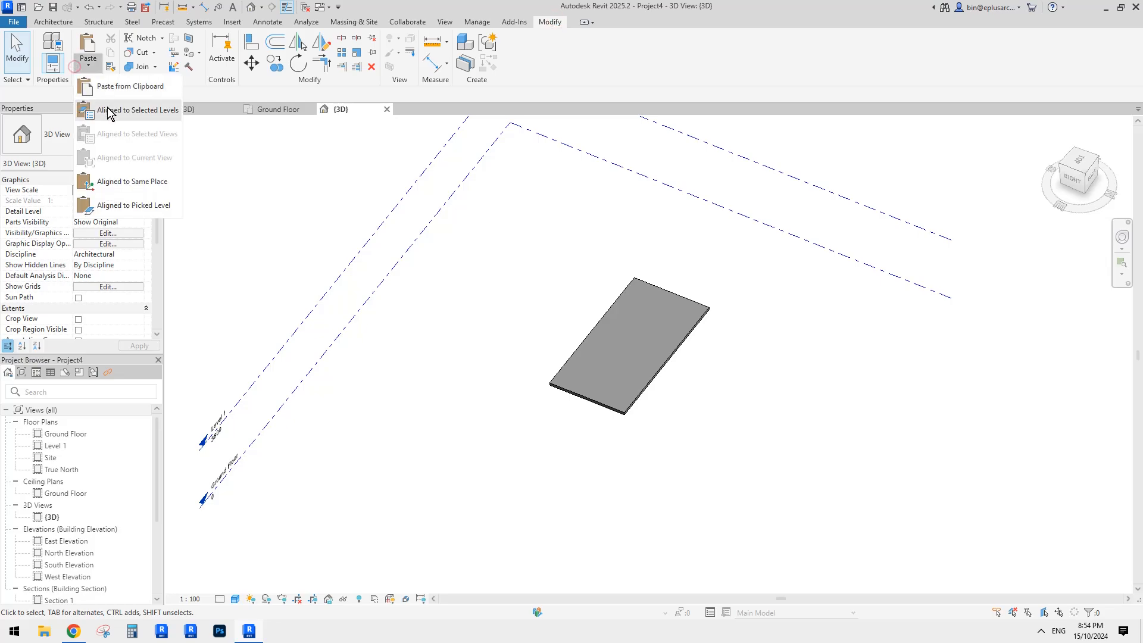
pyautogui.click(128, 107)
pyautogui.click(520, 247)
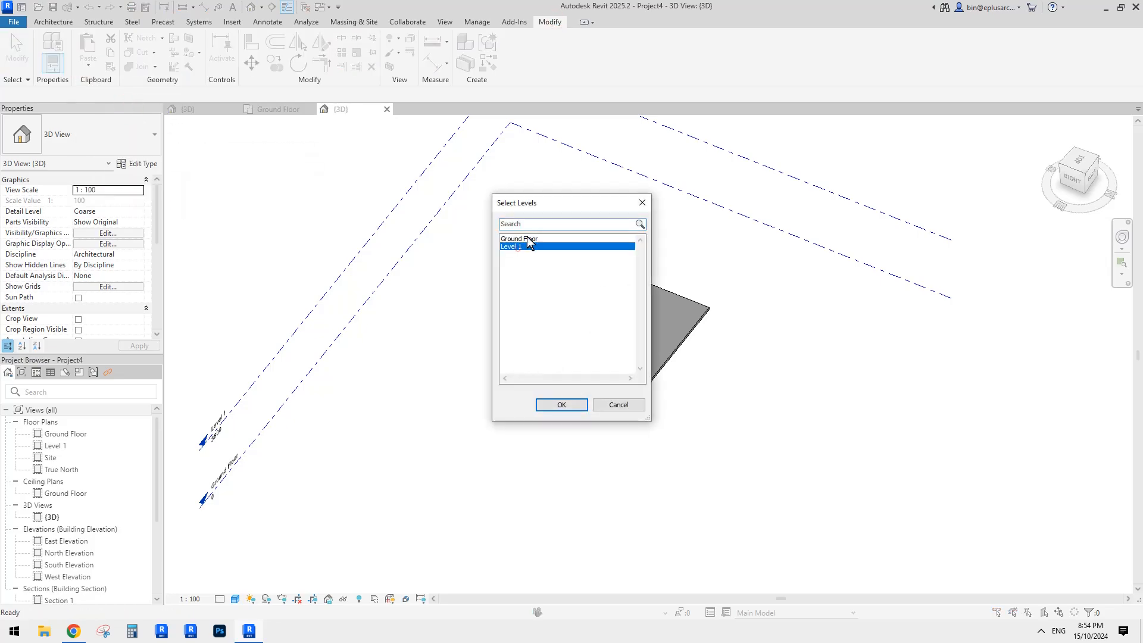
pyautogui.click(561, 405)
pyautogui.keyDown('shift'); pyautogui.moveTo(792, 350); pyautogui.dragTo(770, 296, button='middle'); pyautogui.keyUp('shift')
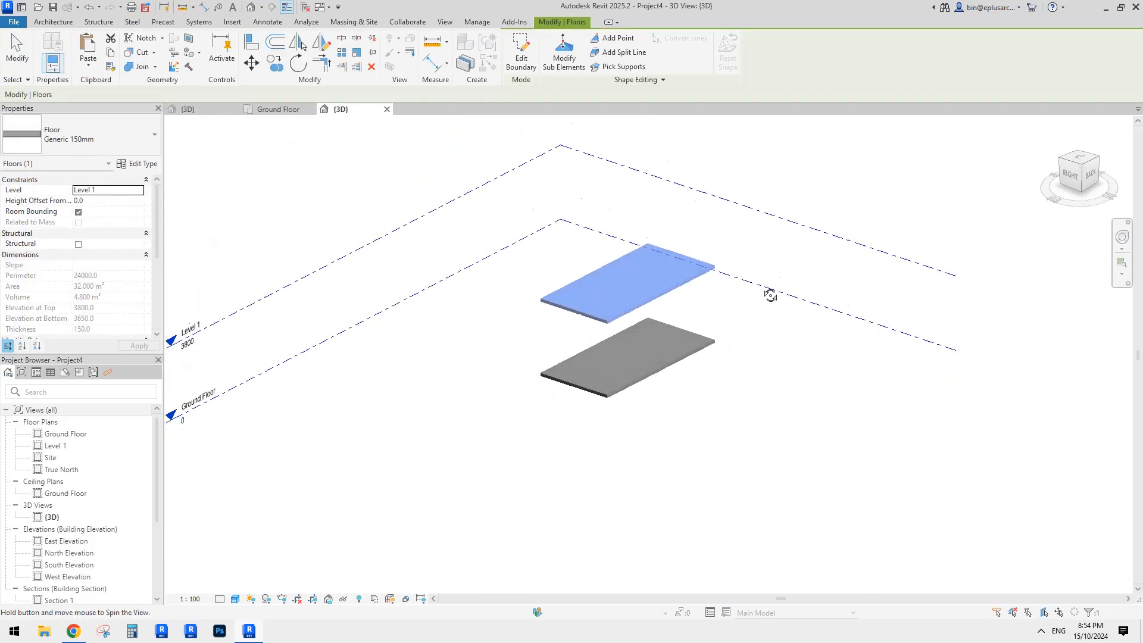
pyautogui.scroll(5, 695, 352)
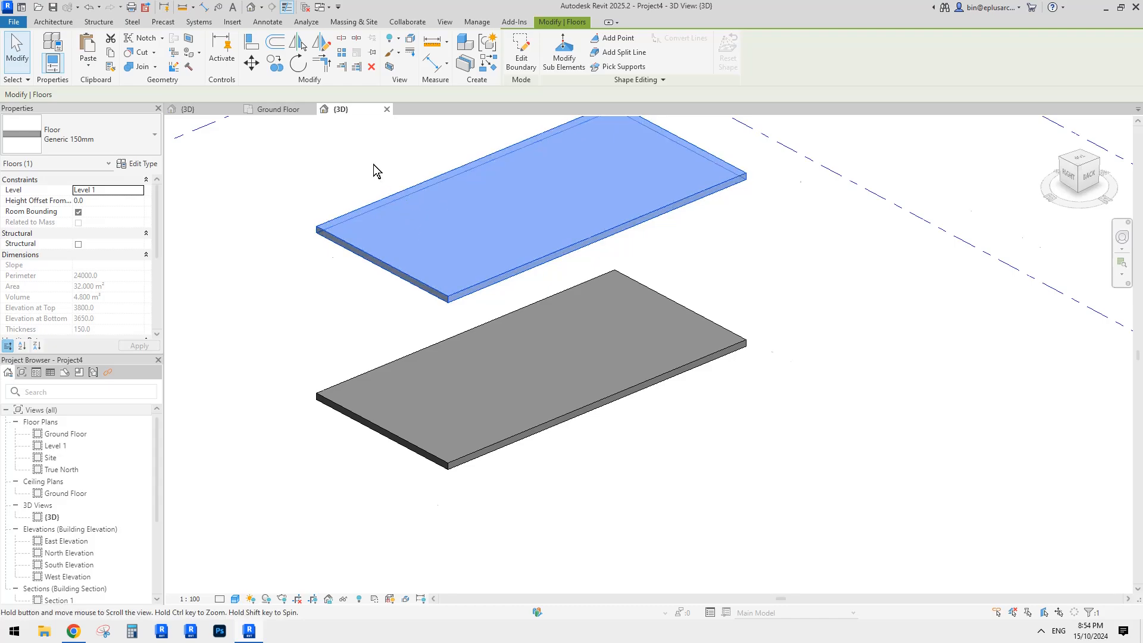
# Load the 20201126 Adaptive Chain Family into the new project and return to its 3D view.
pyautogui.click(217, 112)
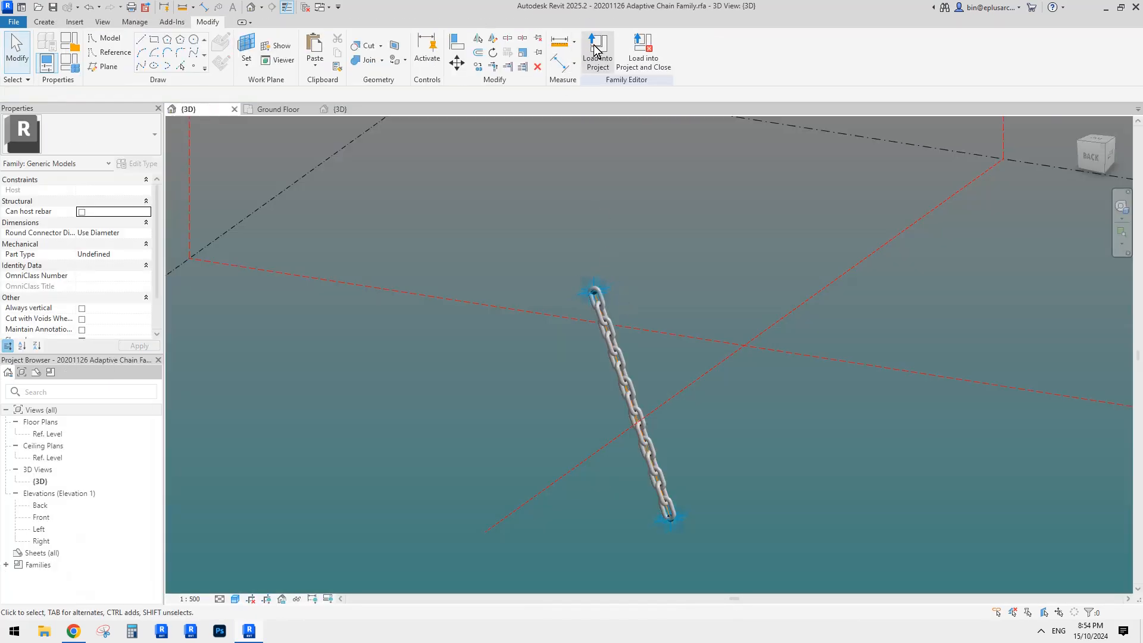
pyautogui.click(595, 51)
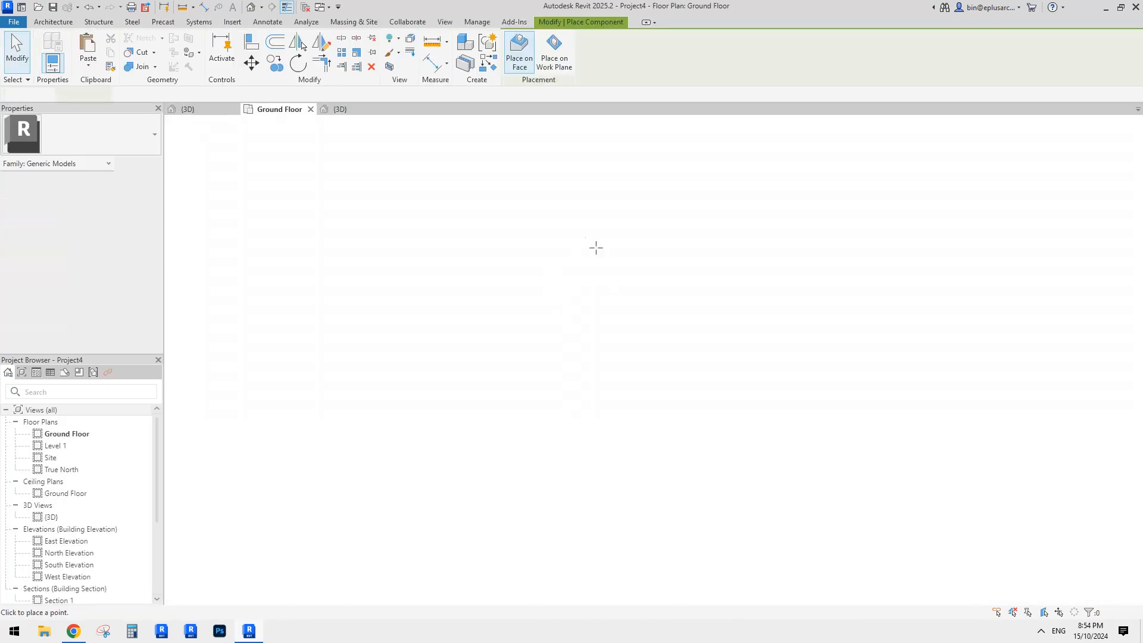
pyautogui.click(251, 8)
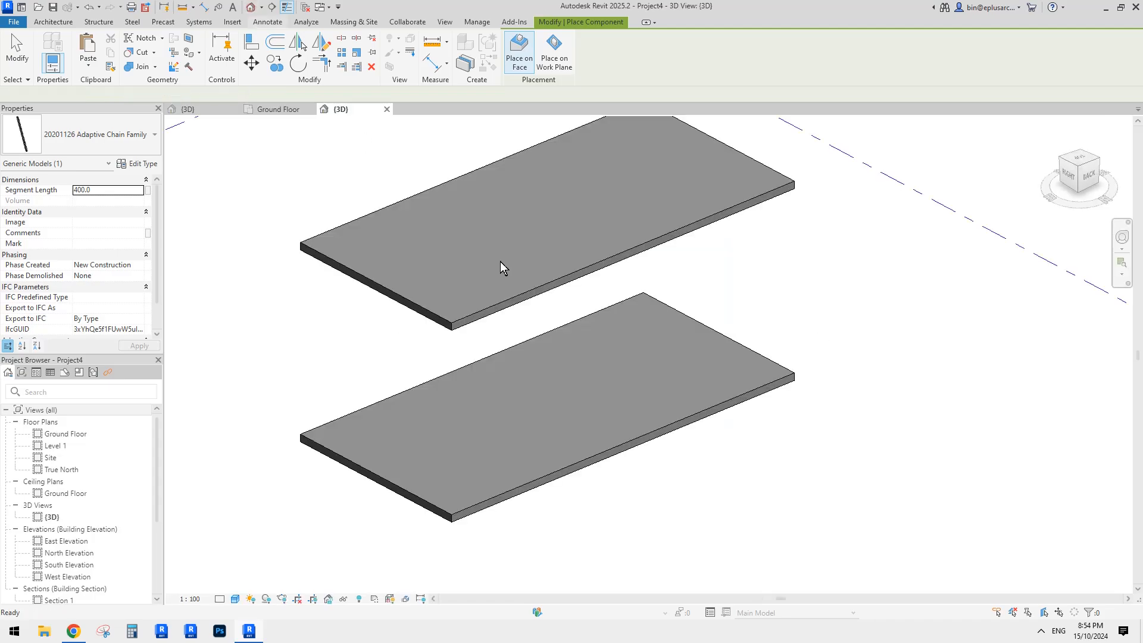
# Place a vertical adaptive chain between the lower edge of the Level 1 floor and the top of the ground floor.
pyautogui.scroll(1, 500, 262)
pyautogui.keyDown('shift'); pyautogui.moveTo(501, 262); pyautogui.dragTo(486, 244, button='middle'); pyautogui.keyUp('shift')
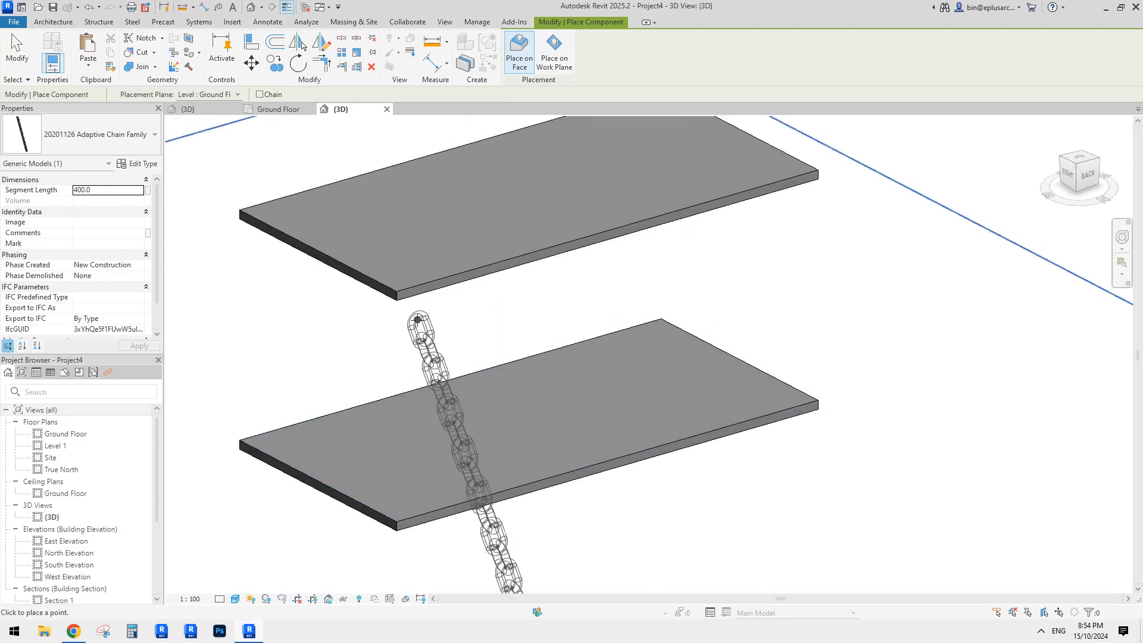
pyautogui.click(443, 287)
pyautogui.click(439, 509)
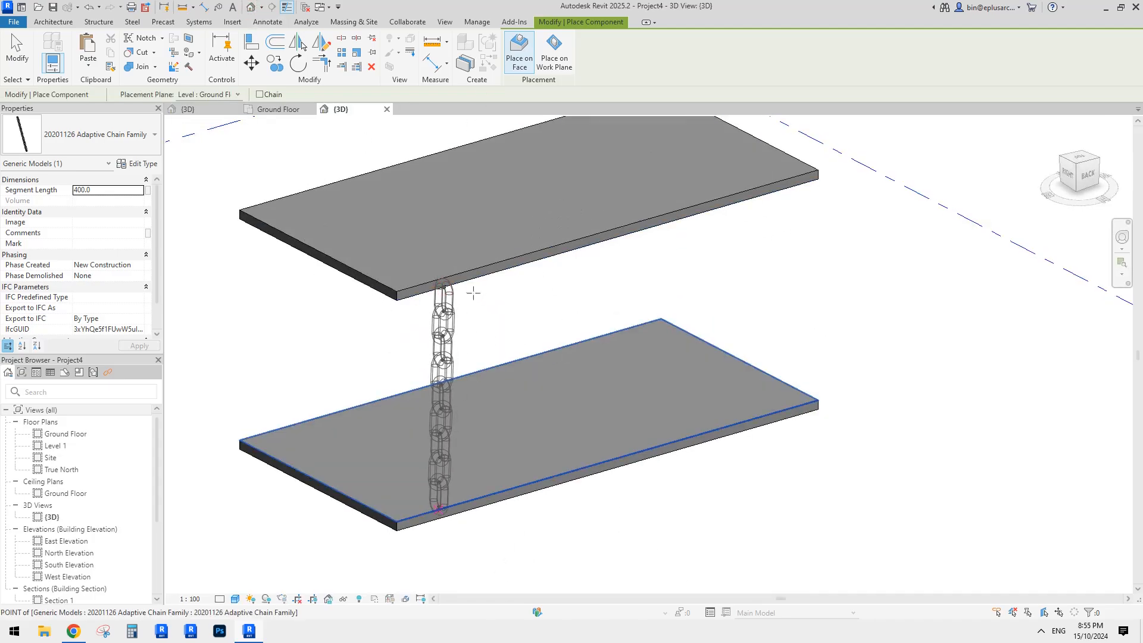
pyautogui.press('Escape')
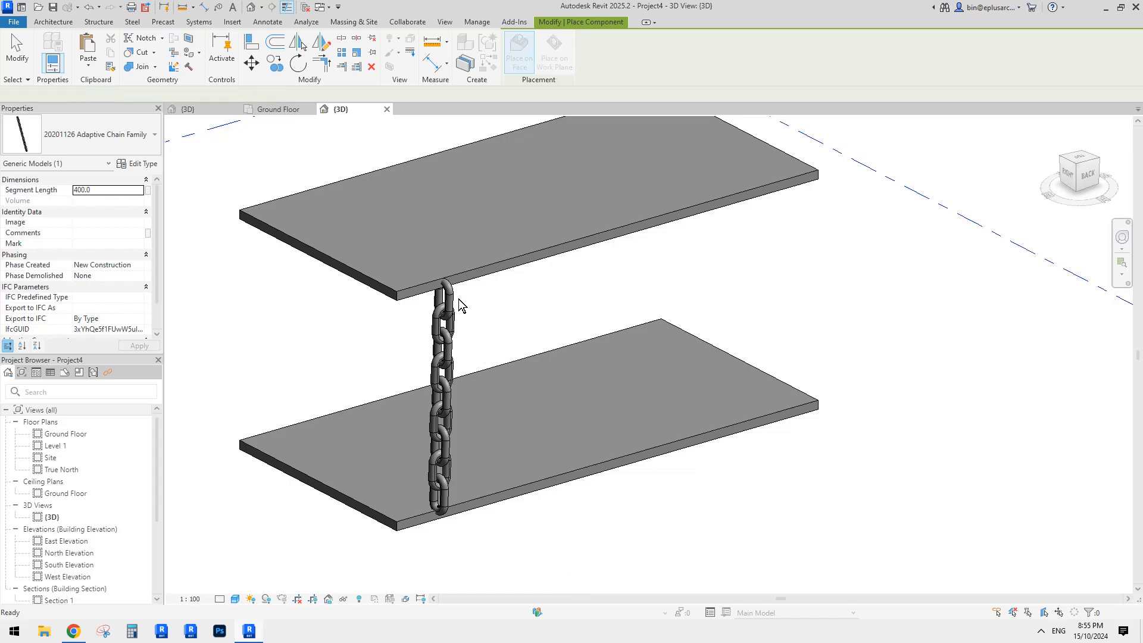
pyautogui.click(454, 306)
pyautogui.press('Escape')
pyautogui.press('Escape')
# Delete the slanted and vertical chains placed between the two floors.
pyautogui.click(456, 320)
pyautogui.moveTo(497, 372); pyautogui.dragTo(511, 323, button='middle')
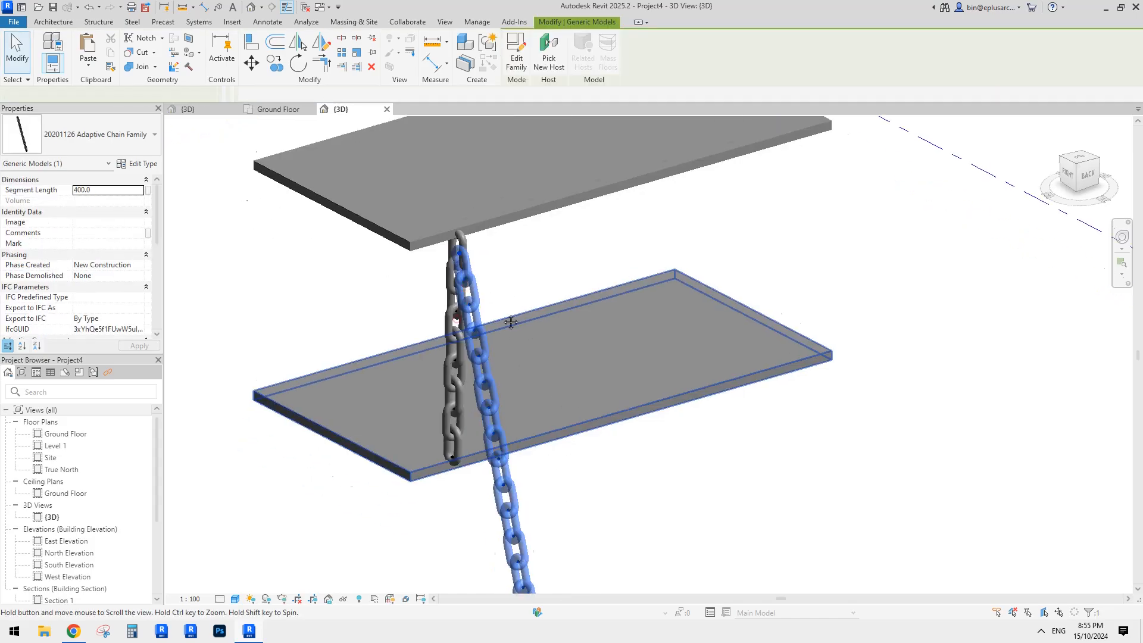
pyautogui.press('Delete')
pyautogui.click(471, 290)
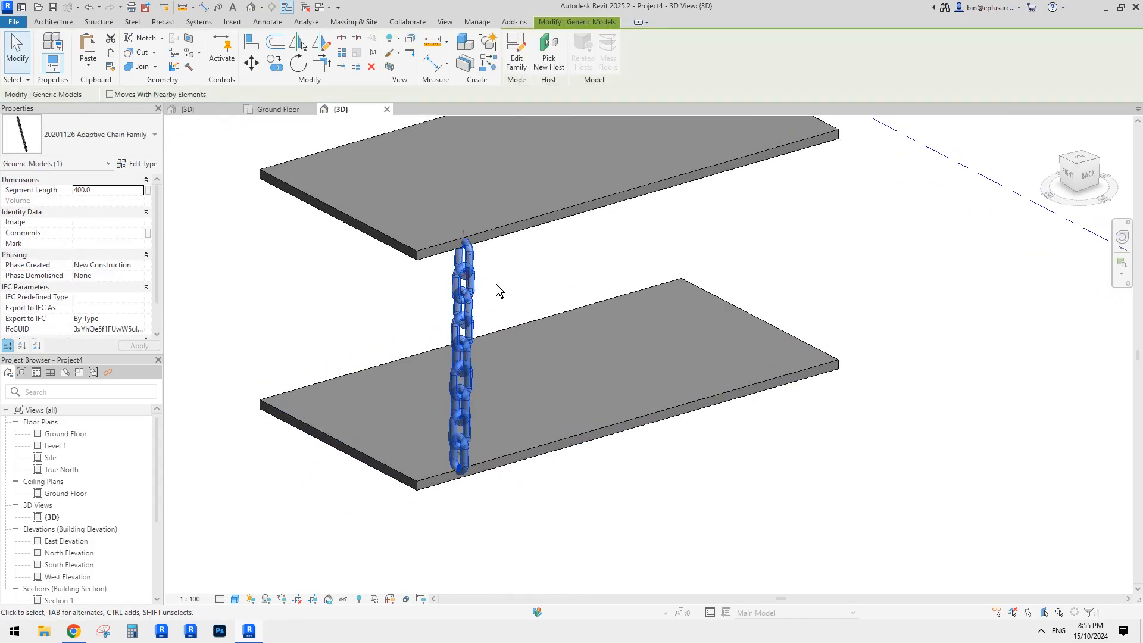
pyautogui.press('Delete')
# Start an in-place model in the Mass category with the default name.
pyautogui.moveTo(499, 280); pyautogui.dragTo(508, 298, button='middle')
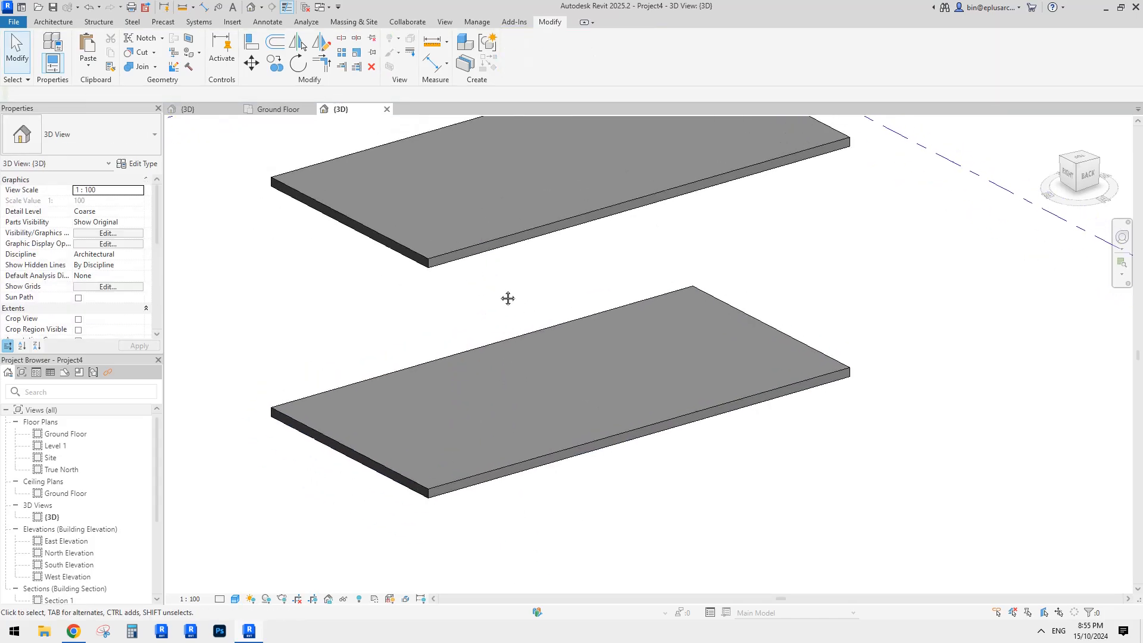
pyautogui.click(52, 22)
pyautogui.click(141, 63)
pyautogui.click(164, 117)
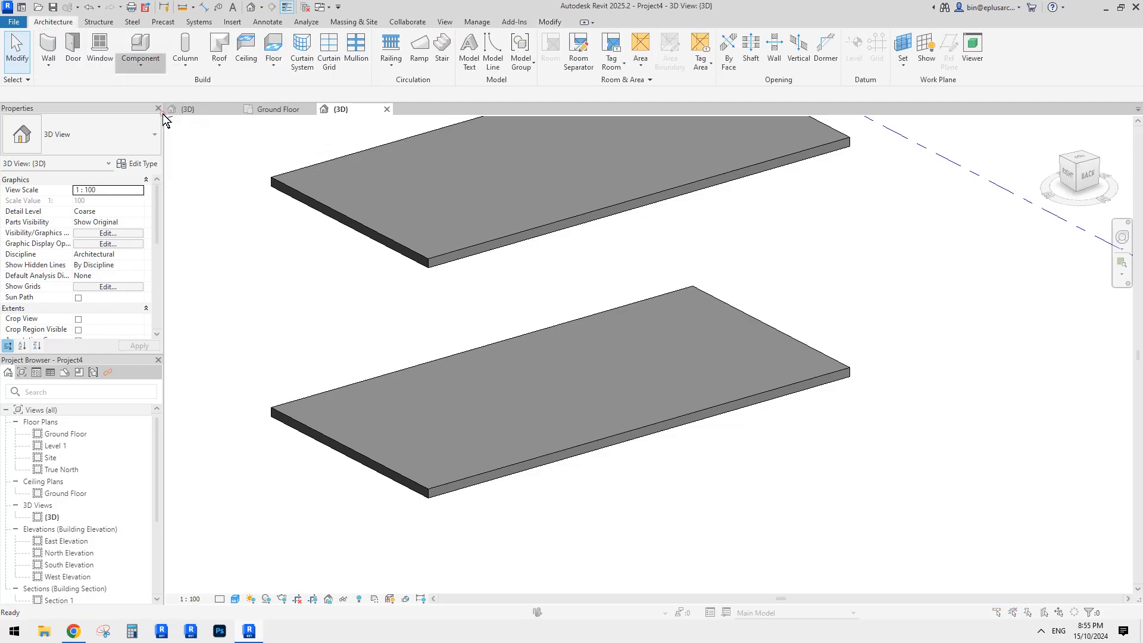
pyautogui.scroll(-6, 524, 296)
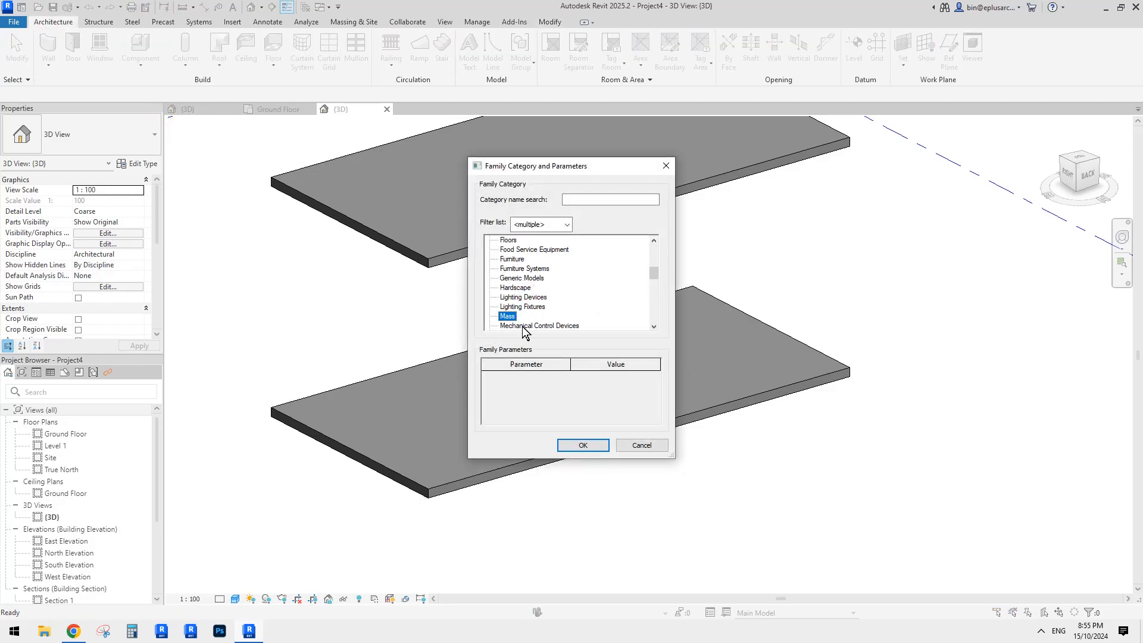
pyautogui.click(583, 445)
pyautogui.click(576, 346)
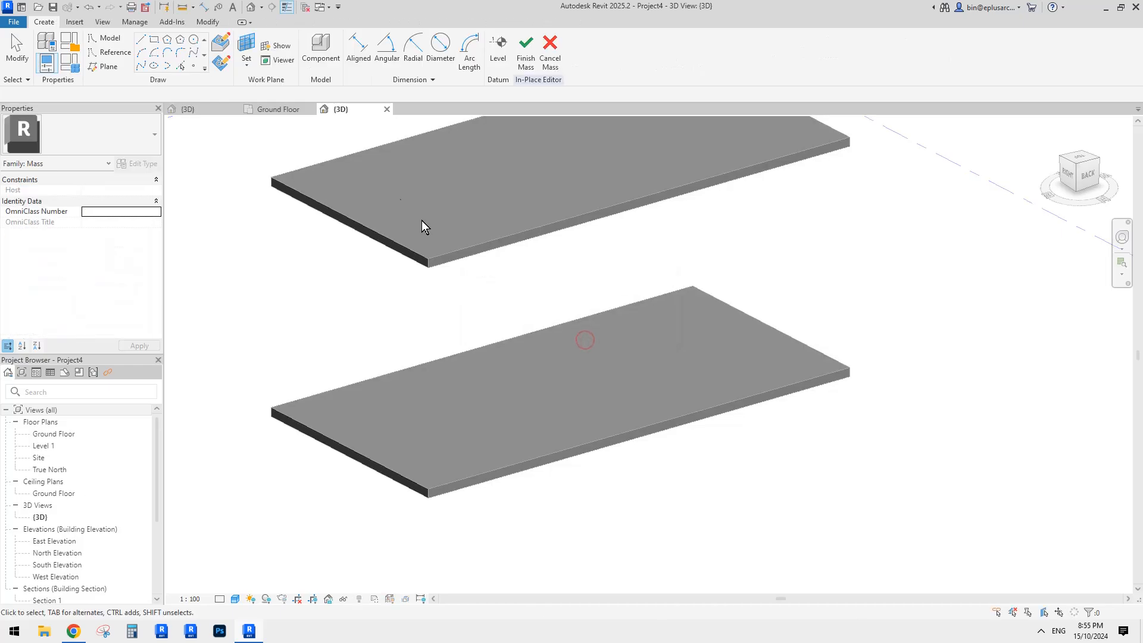
# Set the underside of the Level 1 floor as work plane and create a reference line along its long bottom edge.
pyautogui.click(114, 53)
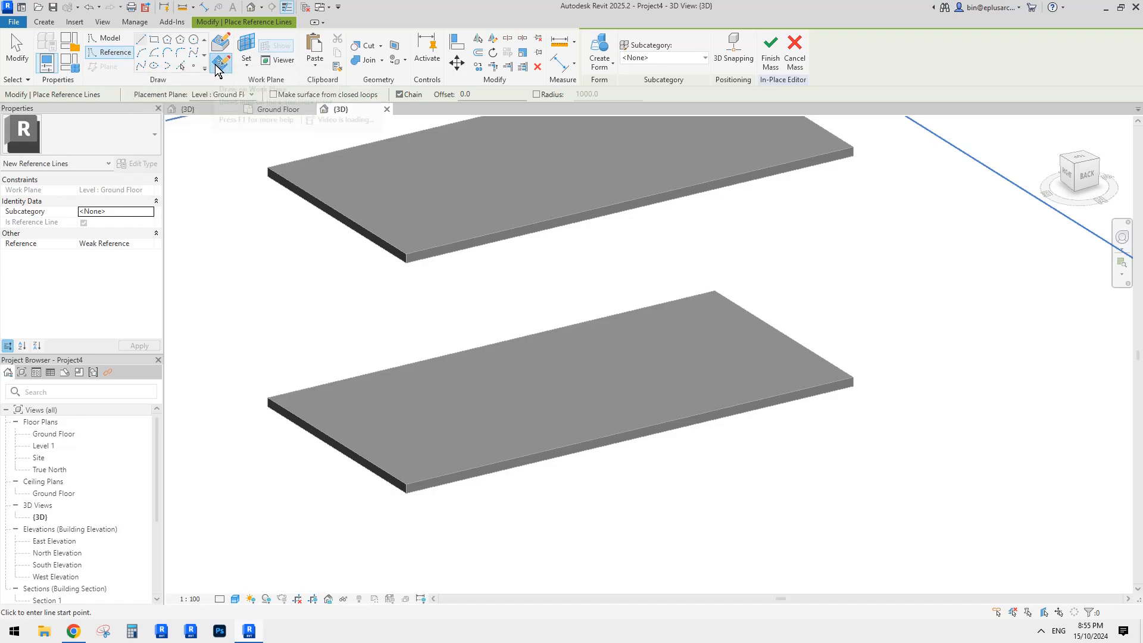
pyautogui.press('Escape')
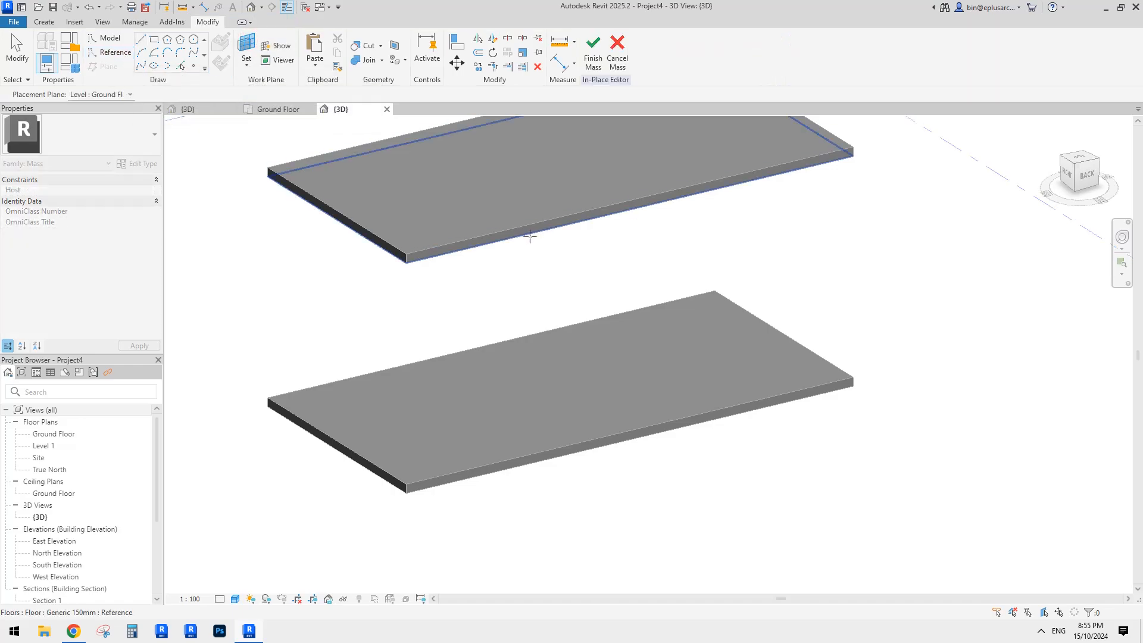
pyautogui.click(529, 234)
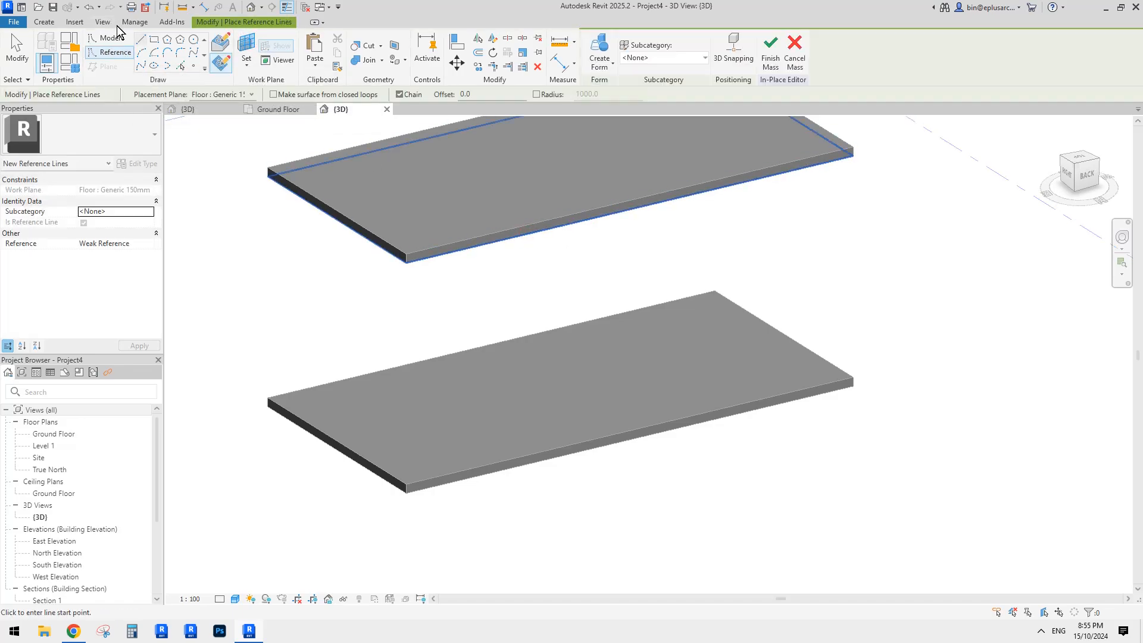
pyautogui.click(181, 67)
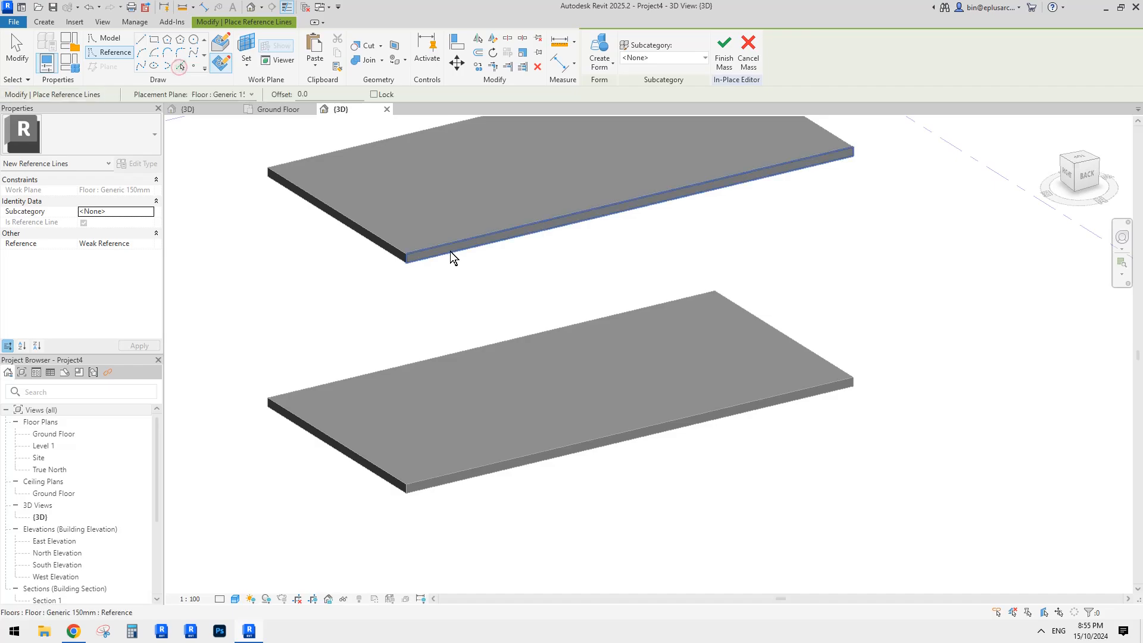
pyautogui.click(452, 253)
pyautogui.moveTo(452, 253); pyautogui.dragTo(640, 298, button='middle')
pyautogui.press('Escape')
pyautogui.click(567, 223)
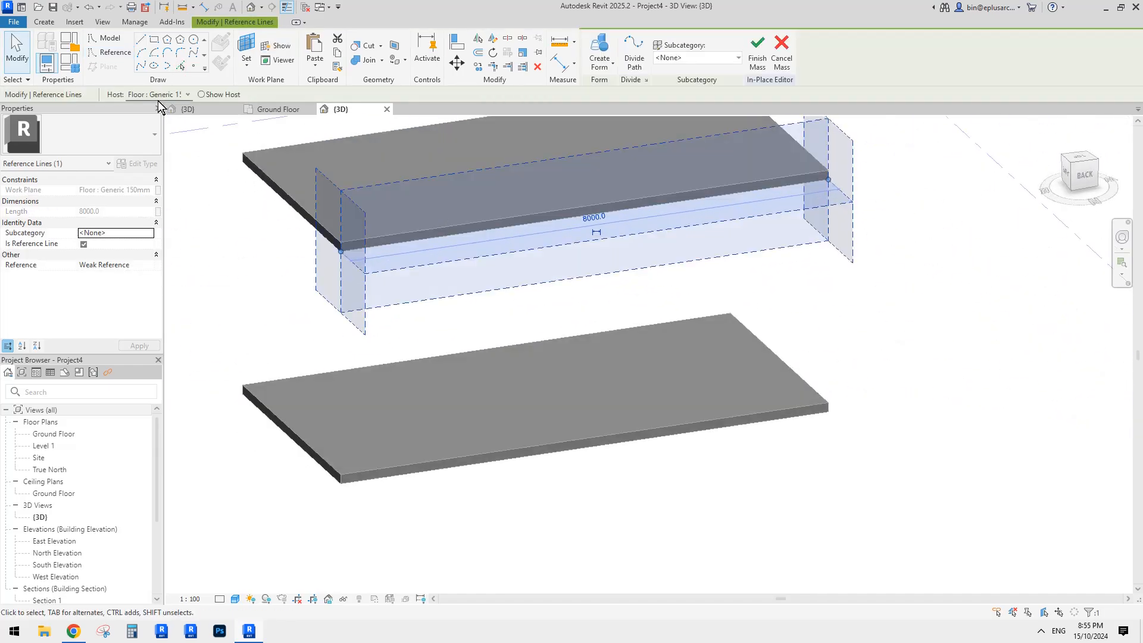
# Set the ground floor's top face as work plane and create a reference line along its matching long edge.
pyautogui.click(110, 51)
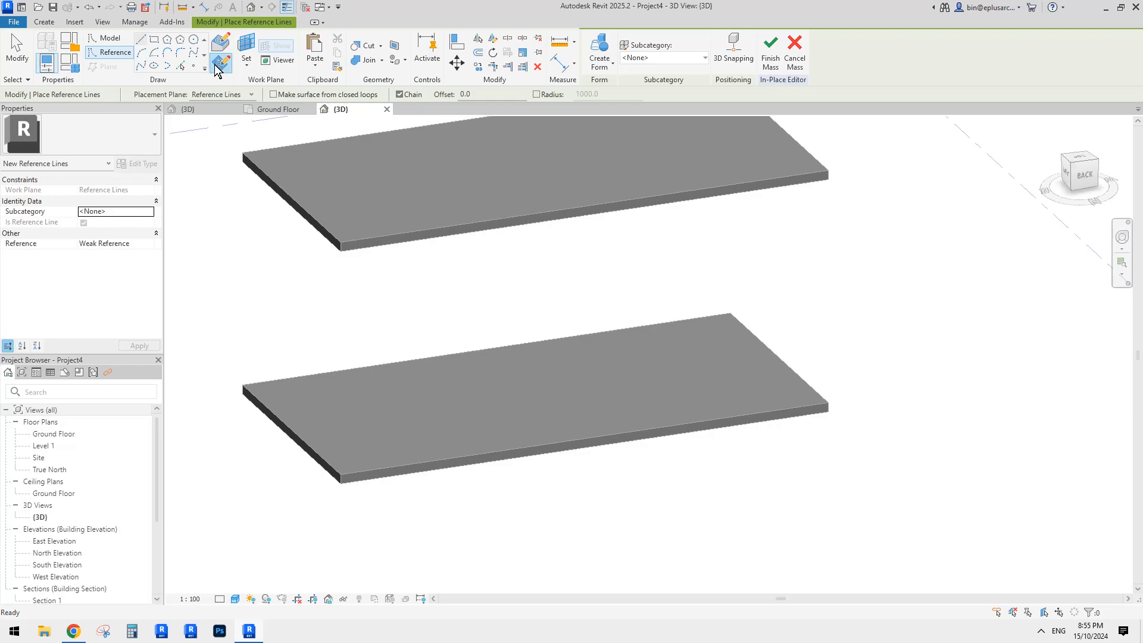
pyautogui.click(247, 47)
pyautogui.click(663, 393)
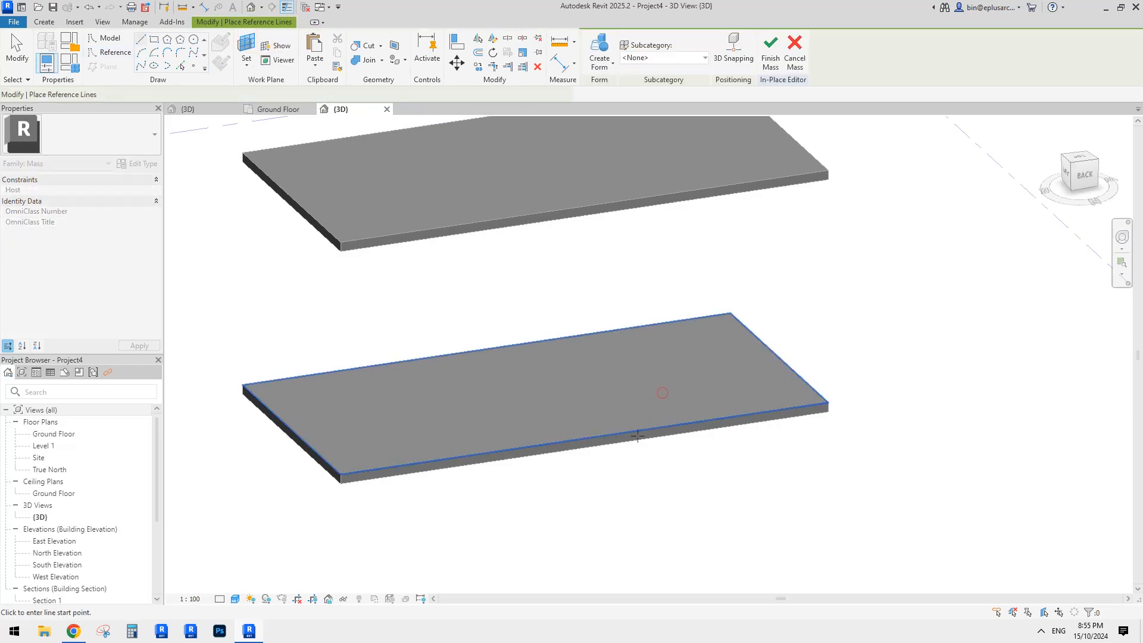
pyautogui.click(175, 67)
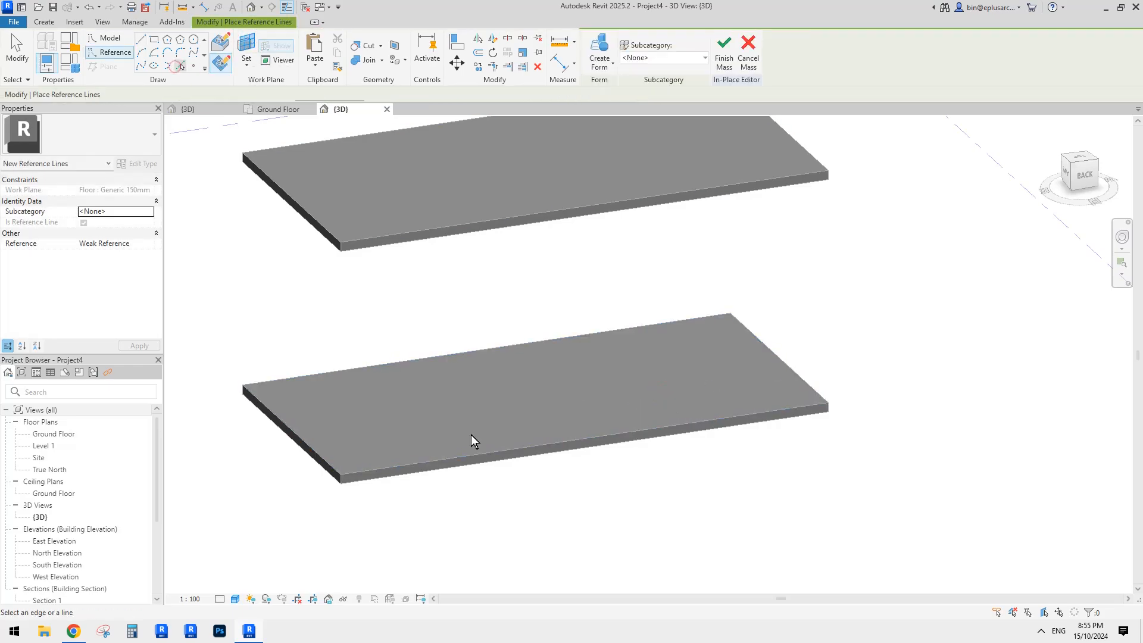
pyautogui.click(570, 449)
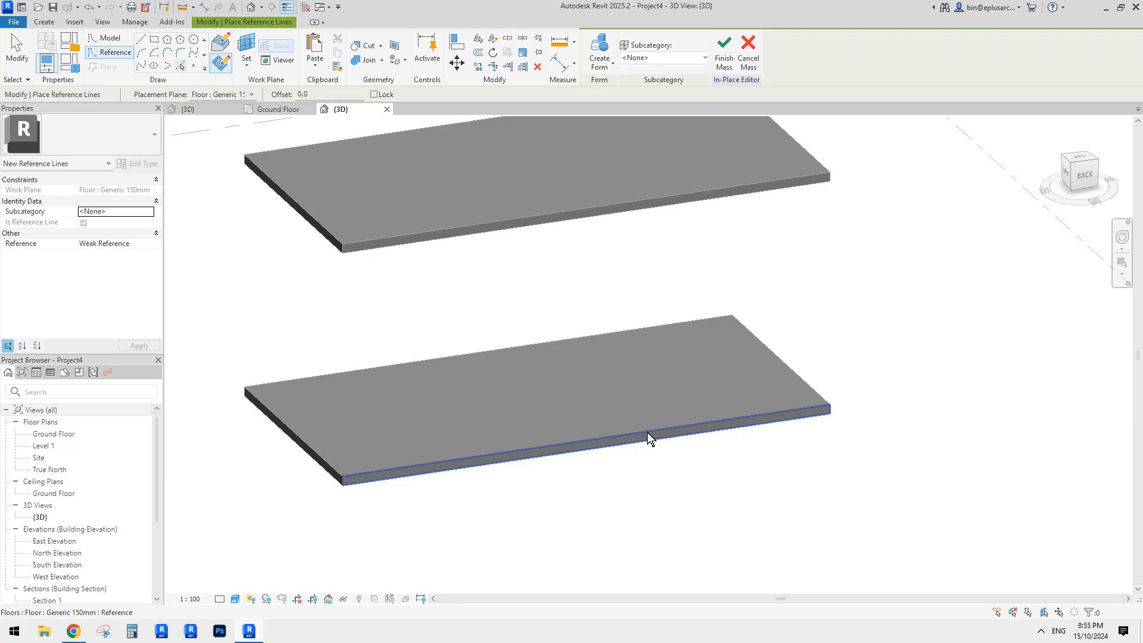
pyautogui.press('Escape')
# Divide both reference lines with Divide Path and set the number of nodes to 20.
pyautogui.moveTo(607, 472); pyautogui.dragTo(512, 214)
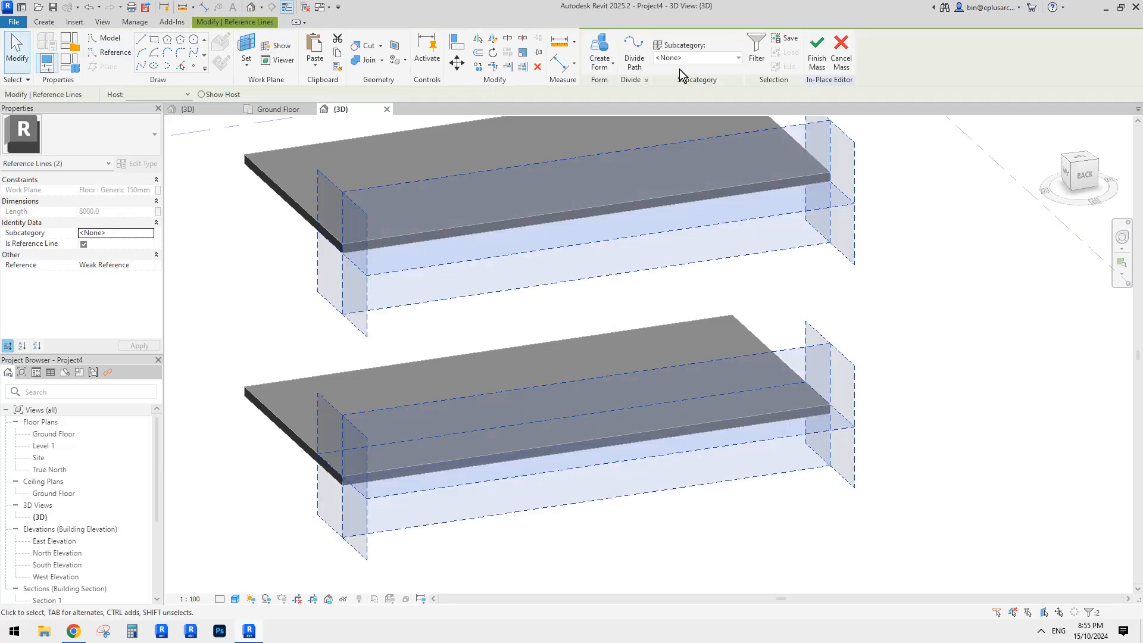
pyautogui.click(635, 55)
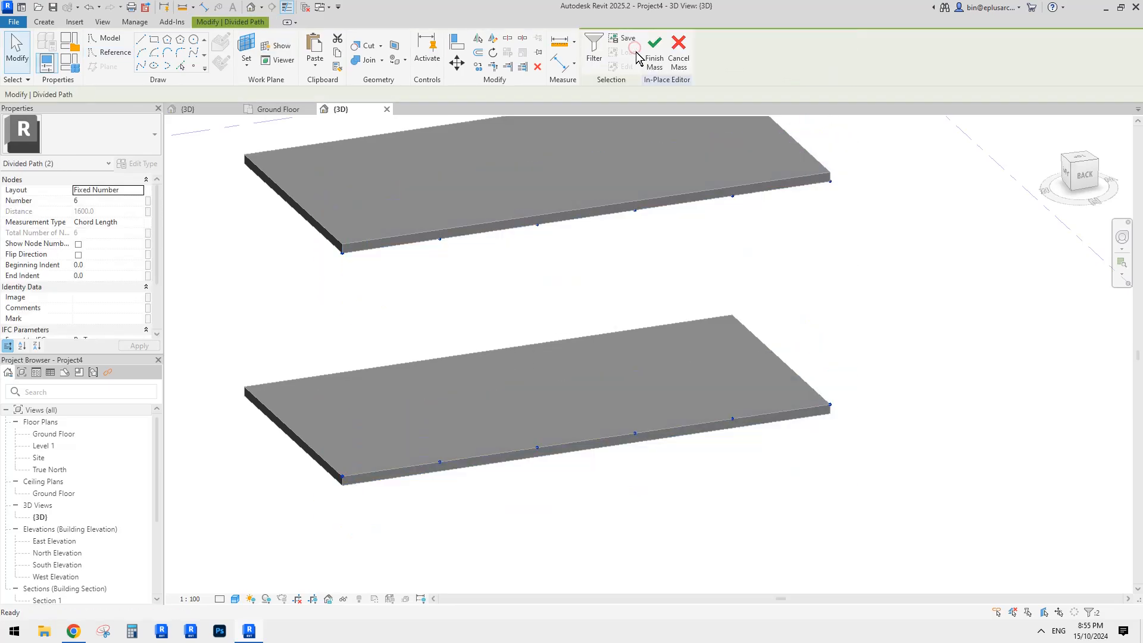
pyautogui.click(101, 200)
pyautogui.write('20')
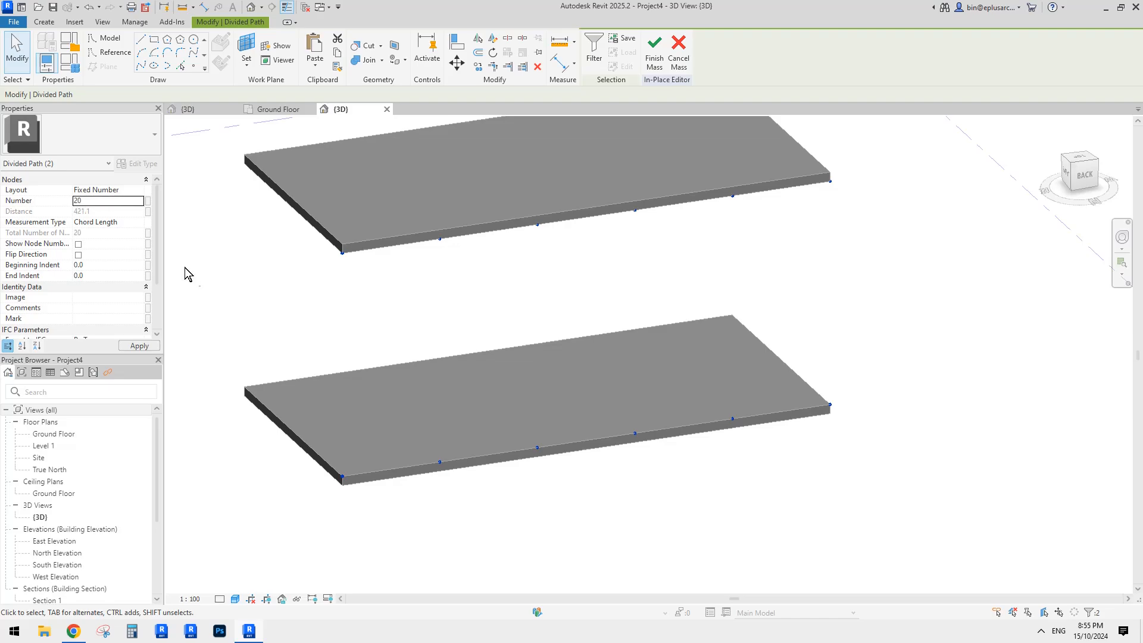
pyautogui.keyDown('shift'); pyautogui.moveTo(727, 361); pyautogui.dragTo(665, 343, button='middle'); pyautogui.keyUp('shift')
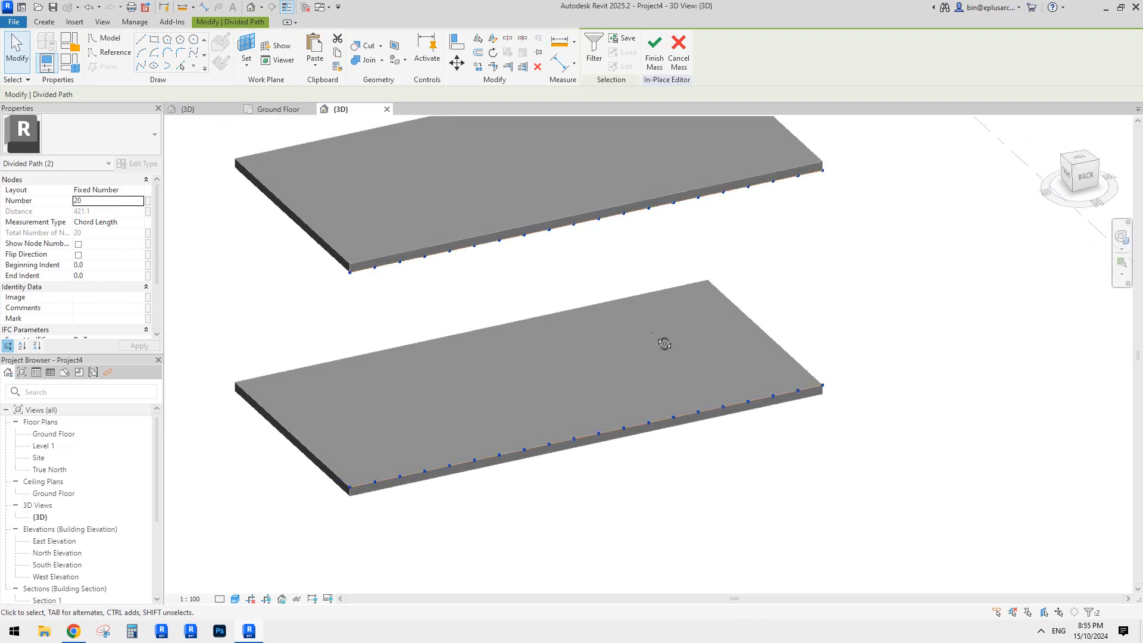
pyautogui.click(527, 484)
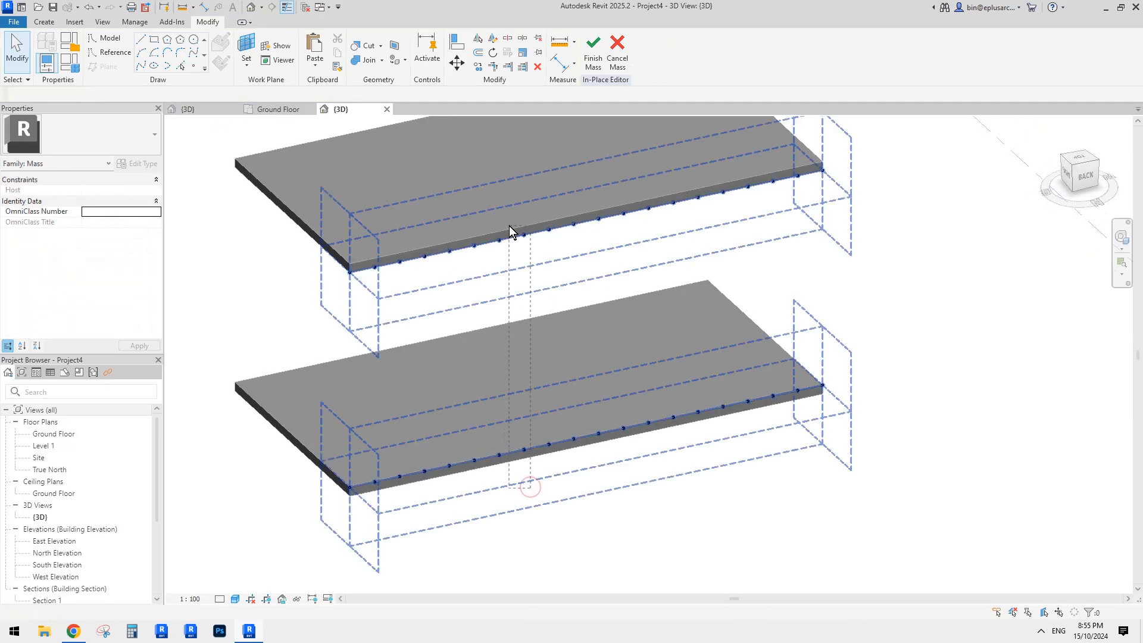
pyautogui.moveTo(509, 226); pyautogui.dragTo(509, 226)
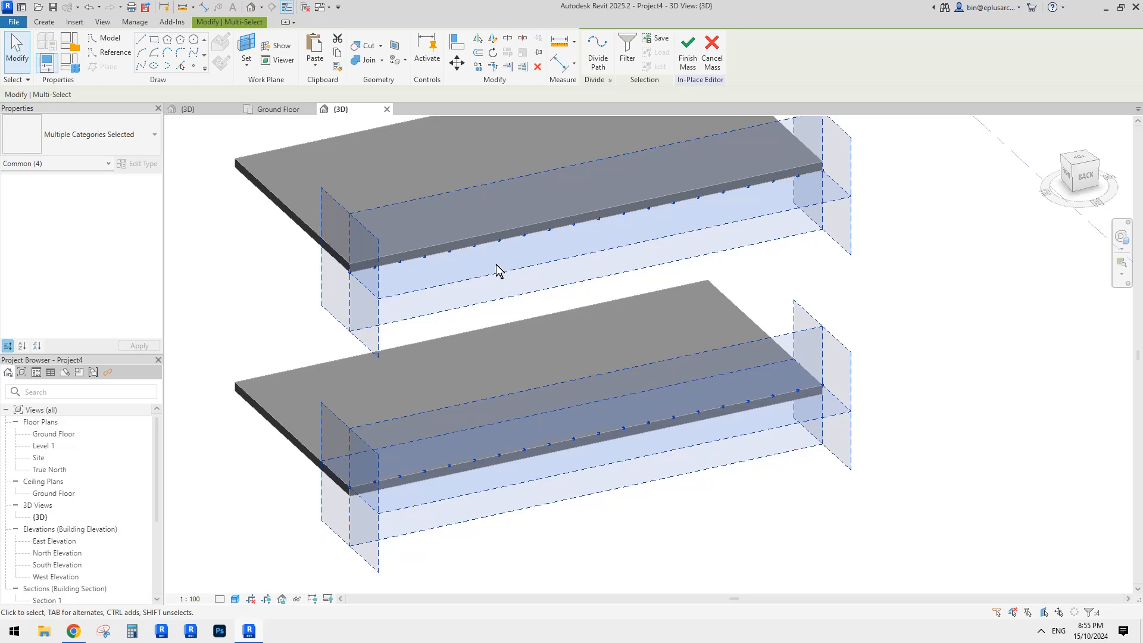
pyautogui.moveTo(496, 264); pyautogui.dragTo(505, 275, button='middle')
pyautogui.press('Escape')
# Place one adaptive chain component between the fourth nodes of the upper and lower divided paths.
pyautogui.click(44, 19)
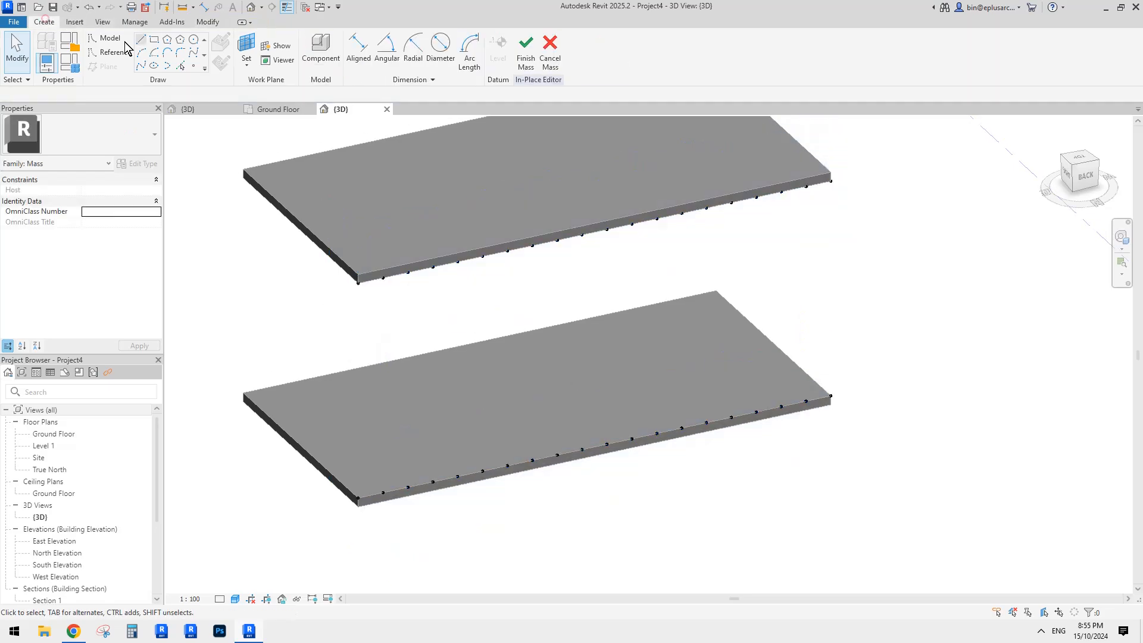
pyautogui.click(322, 54)
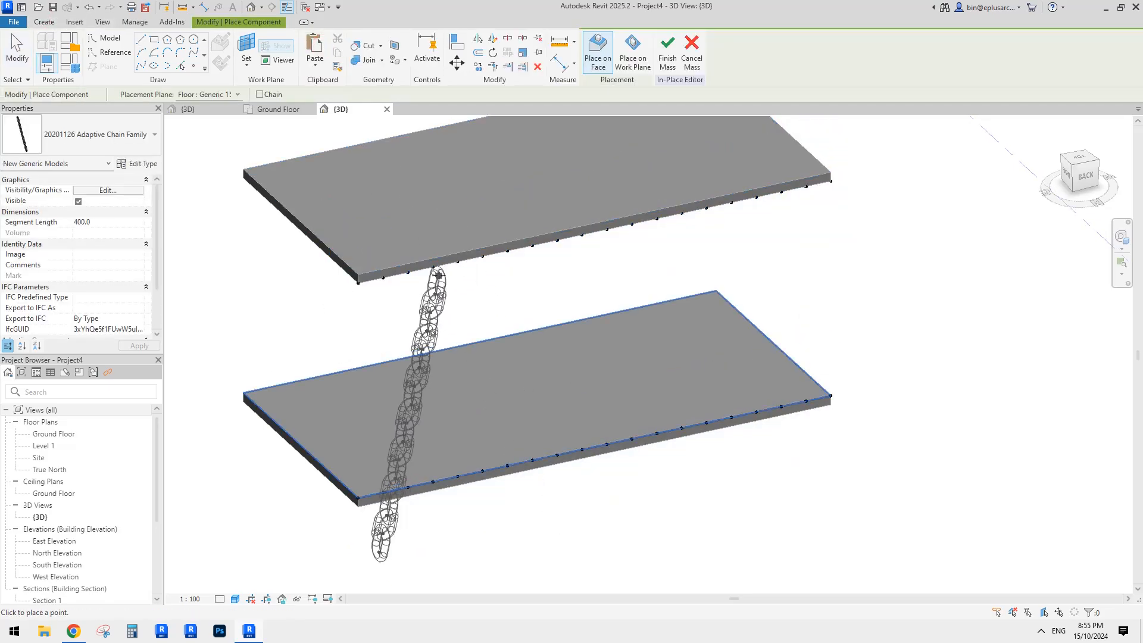
pyautogui.click(434, 266)
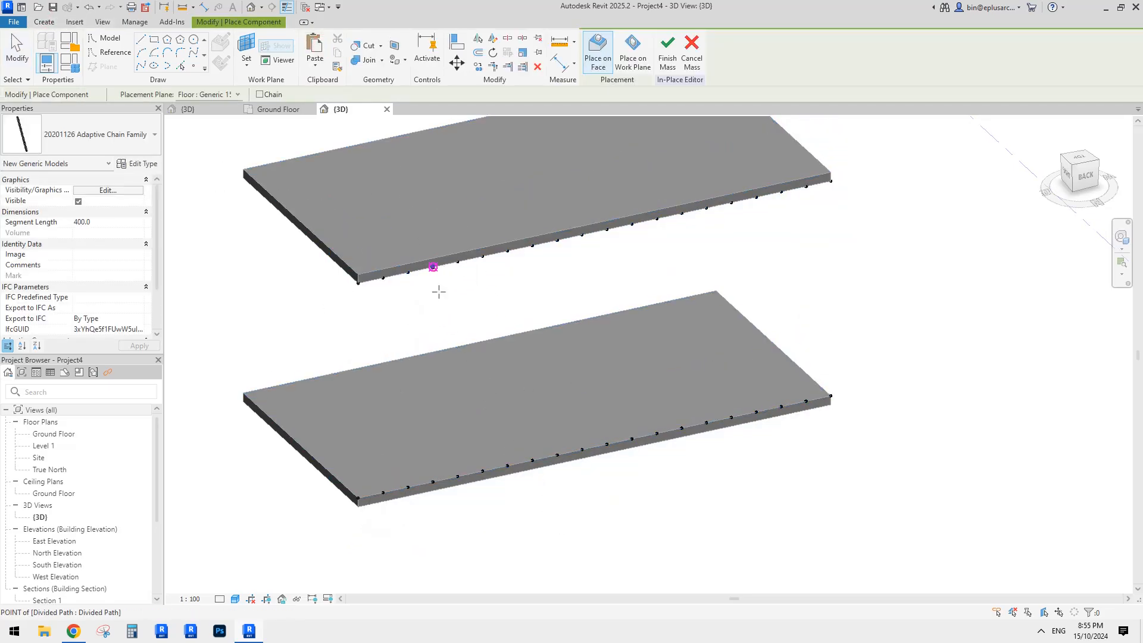
pyautogui.click(432, 481)
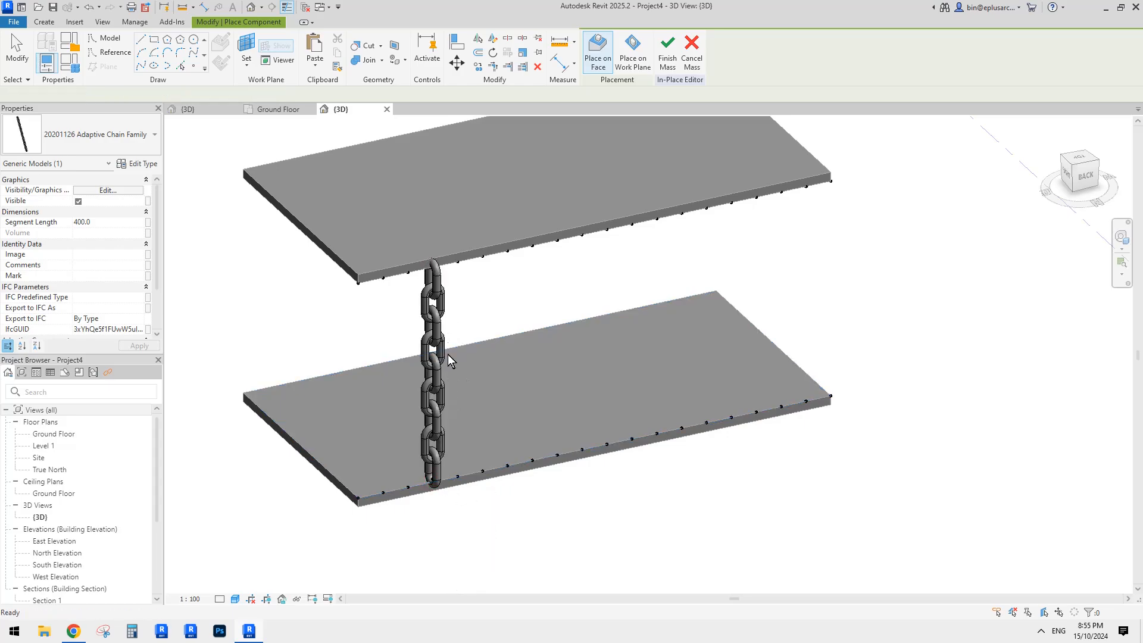
pyautogui.press('Escape')
# Try to repeat the single chain along both divided paths, and undo the repeat.
pyautogui.click(508, 53)
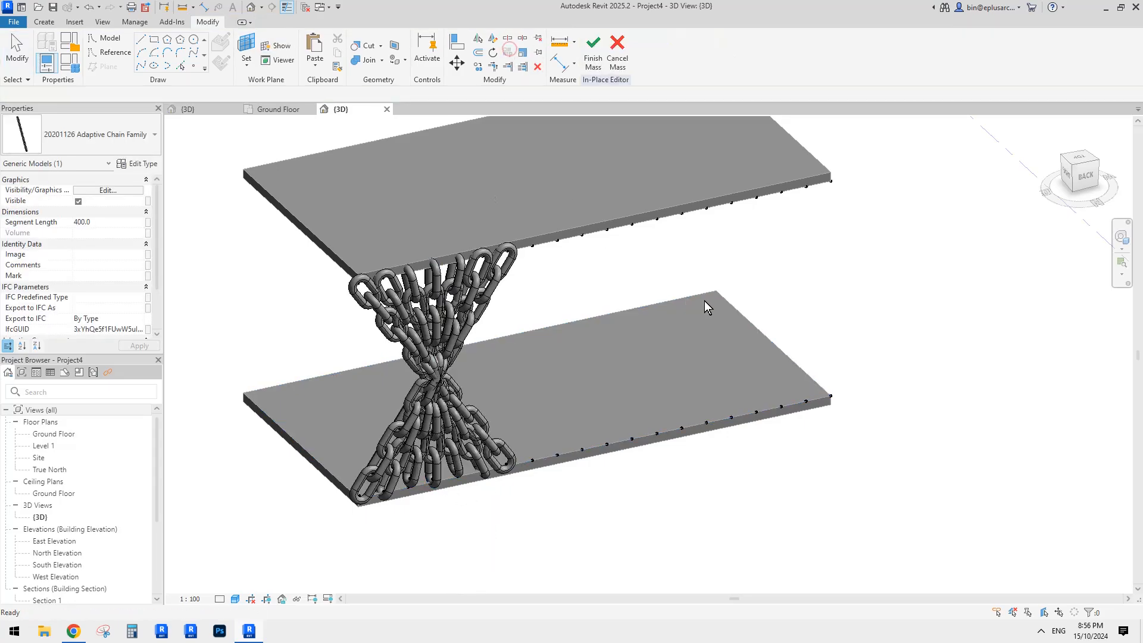
pyautogui.keyDown('shift'); pyautogui.moveTo(777, 267); pyautogui.dragTo(807, 309, button='middle'); pyautogui.keyUp('shift')
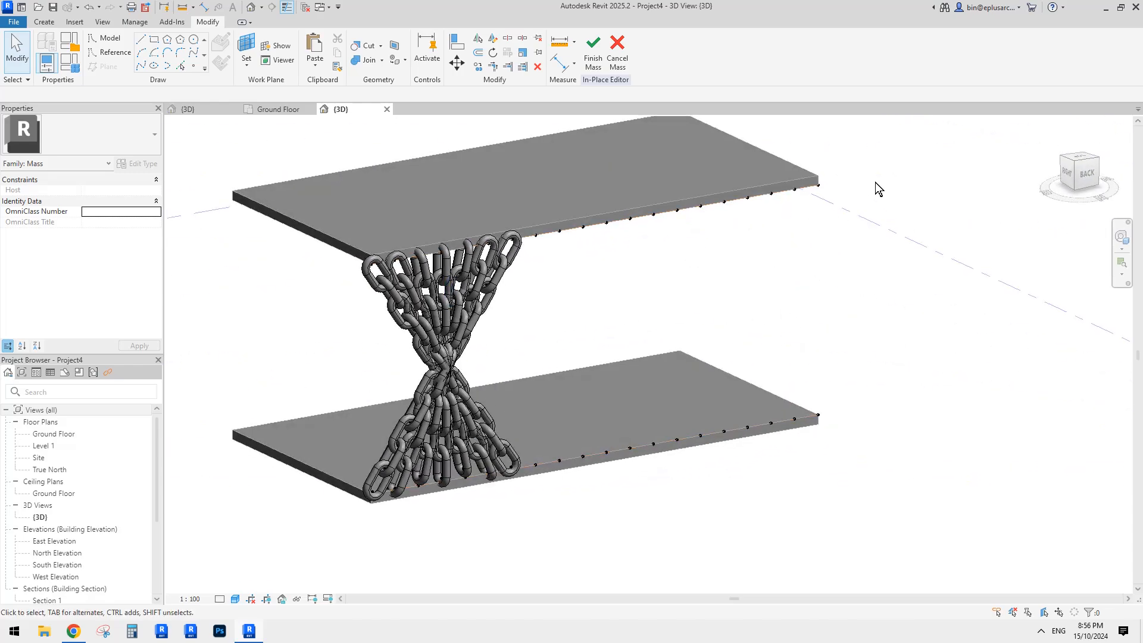
pyautogui.moveTo(722, 206); pyautogui.dragTo(722, 216, button='middle')
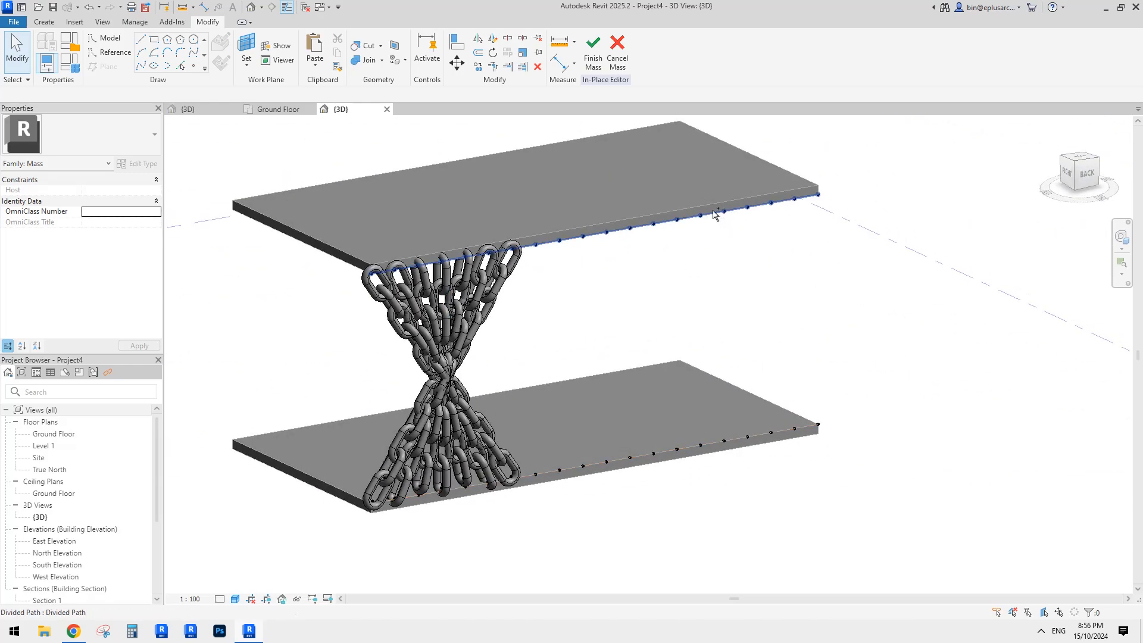
pyautogui.hotkey('ctrl', 'z')
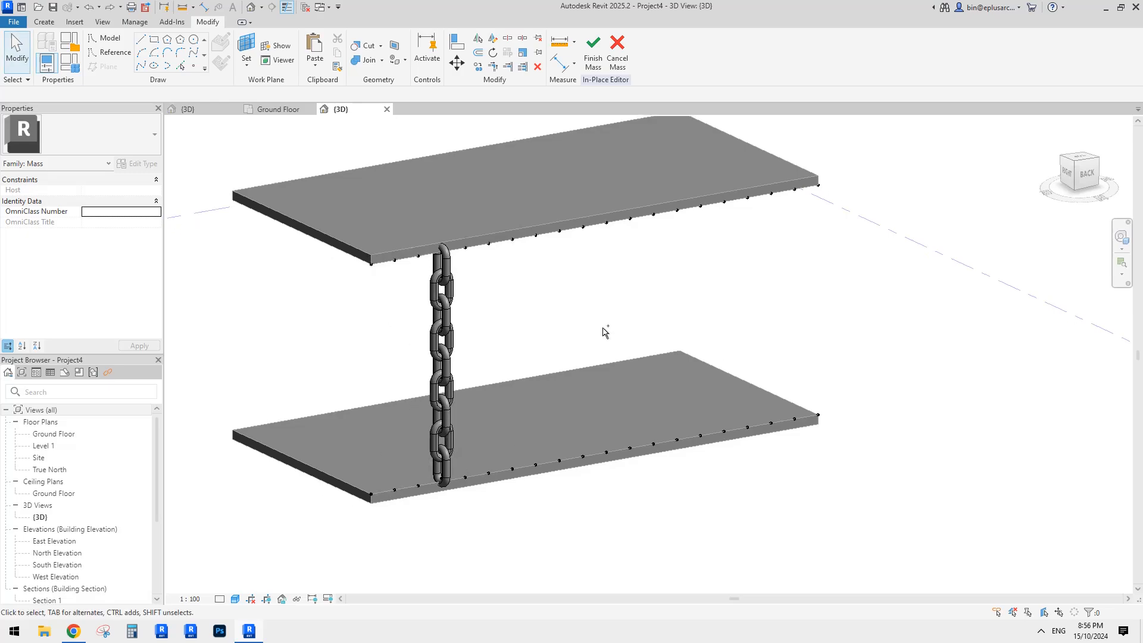
# Place a second adaptive chain between the fifth nodes of the upper and lower divided paths.
pyautogui.scroll(2, 491, 306)
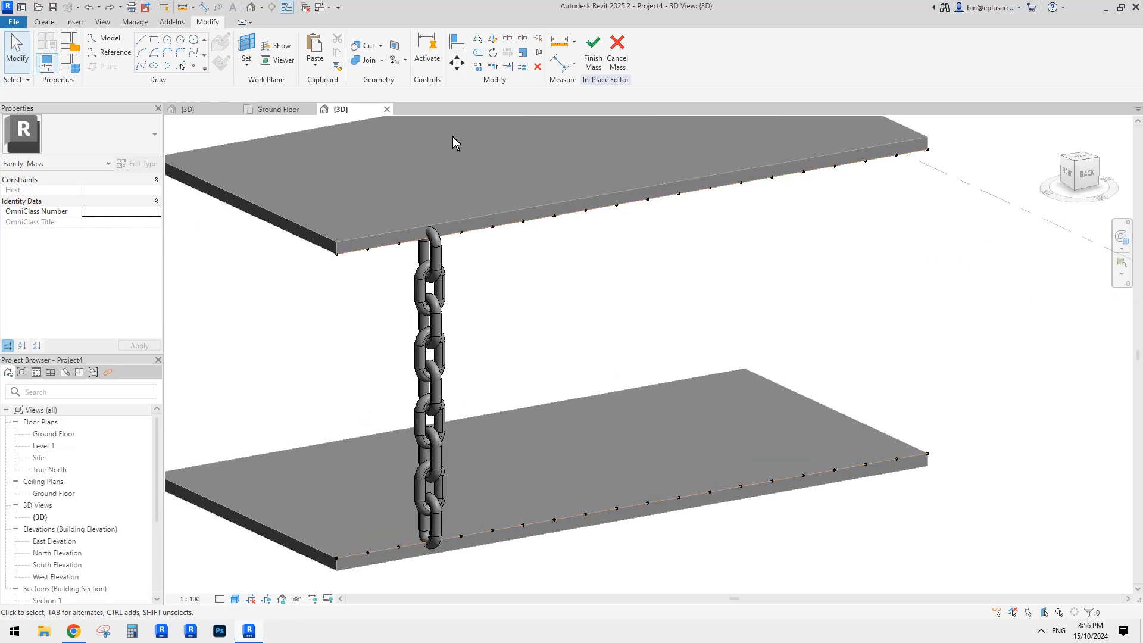
pyautogui.click(43, 23)
pyautogui.click(322, 56)
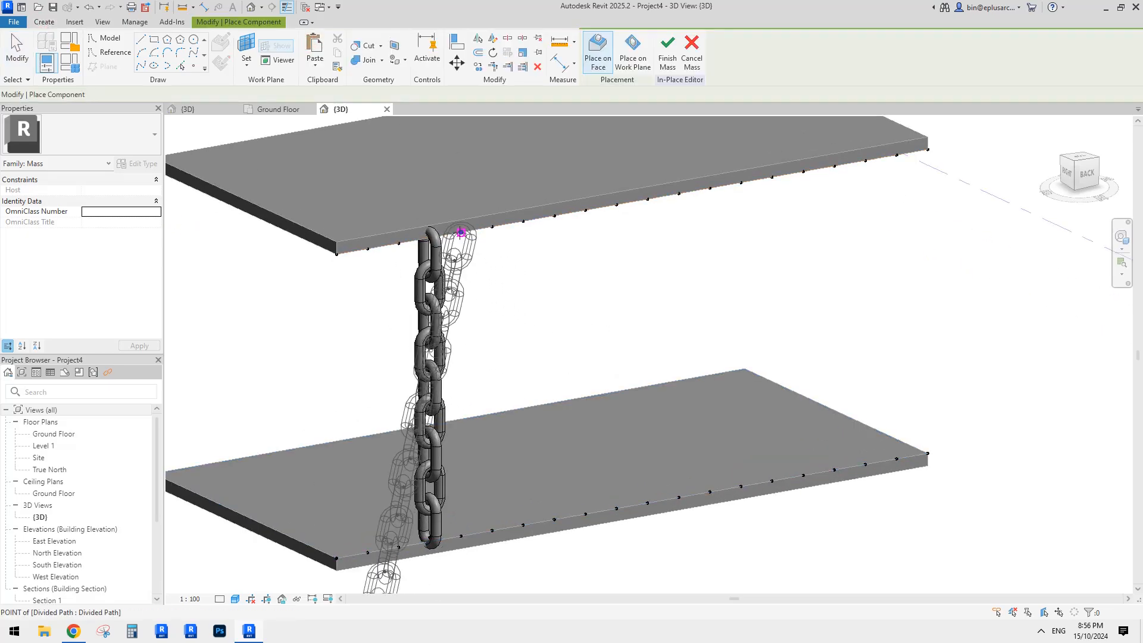
pyautogui.click(462, 232)
pyautogui.click(457, 537)
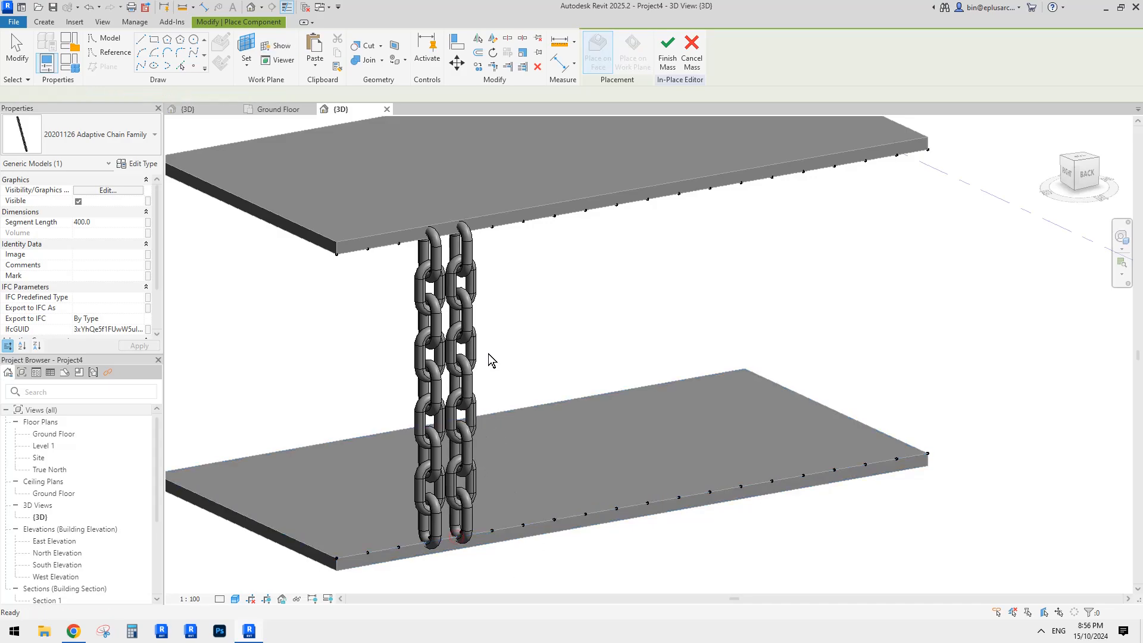
pyautogui.press('Escape')
# Try to repeat both chains together along the divided paths, and undo the repeat and the second chain.
pyautogui.click(467, 323)
pyautogui.keyDown('ctrl'); pyautogui.click(431, 303); pyautogui.keyUp('ctrl')
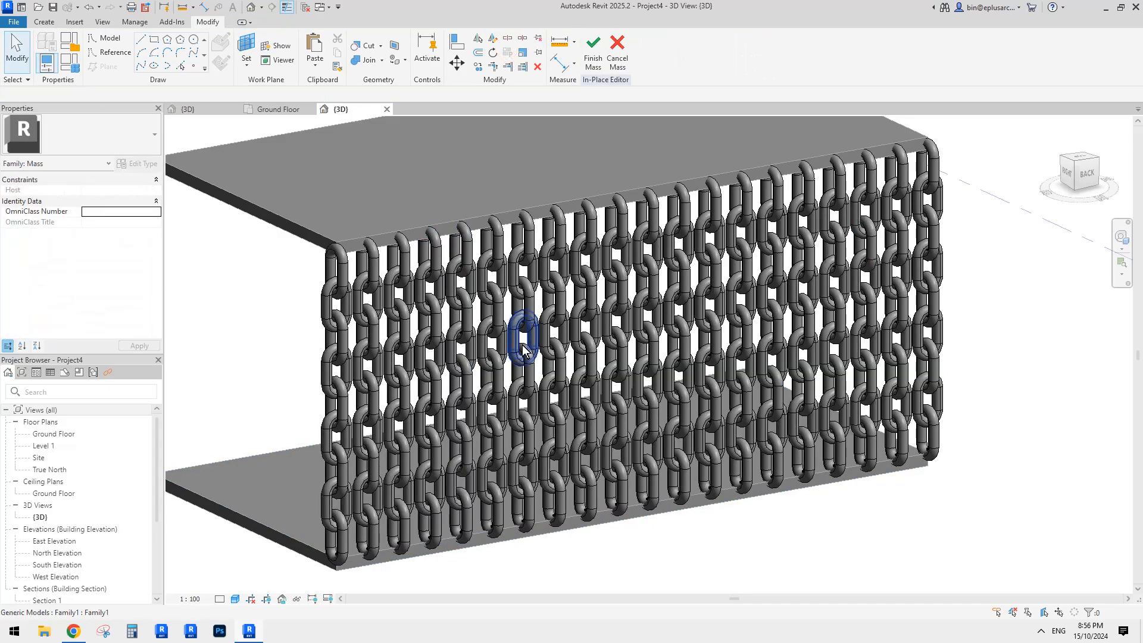
pyautogui.scroll(-2, 822, 281)
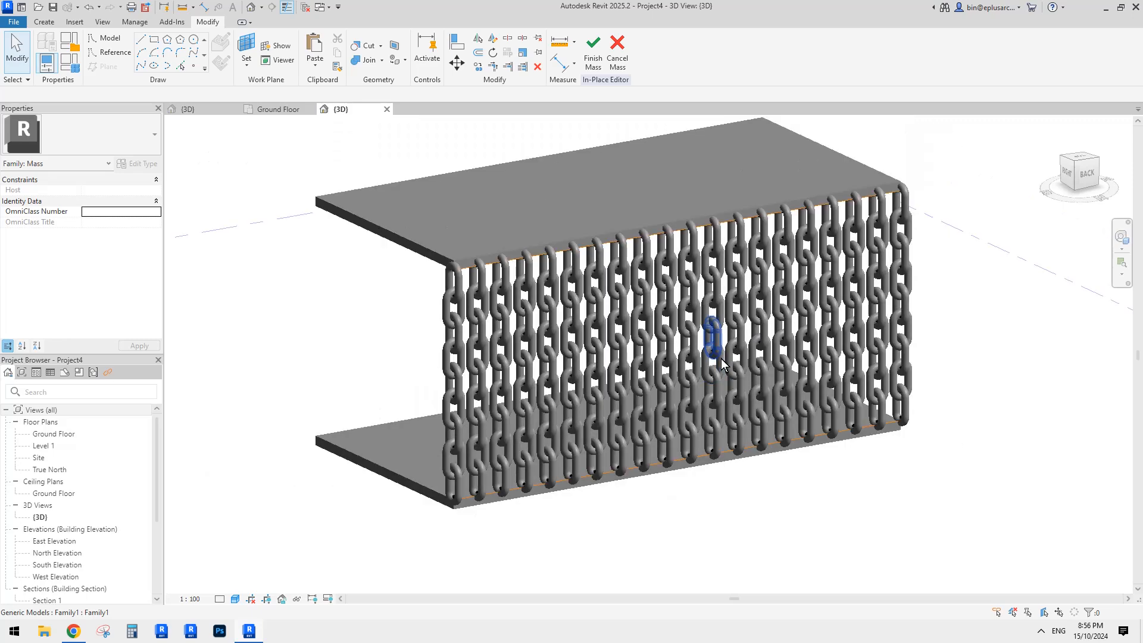
pyautogui.keyDown('shift'); pyautogui.moveTo(696, 398); pyautogui.dragTo(654, 381, button='middle'); pyautogui.keyUp('shift')
pyautogui.moveTo(564, 302); pyautogui.dragTo(561, 309, button='middle')
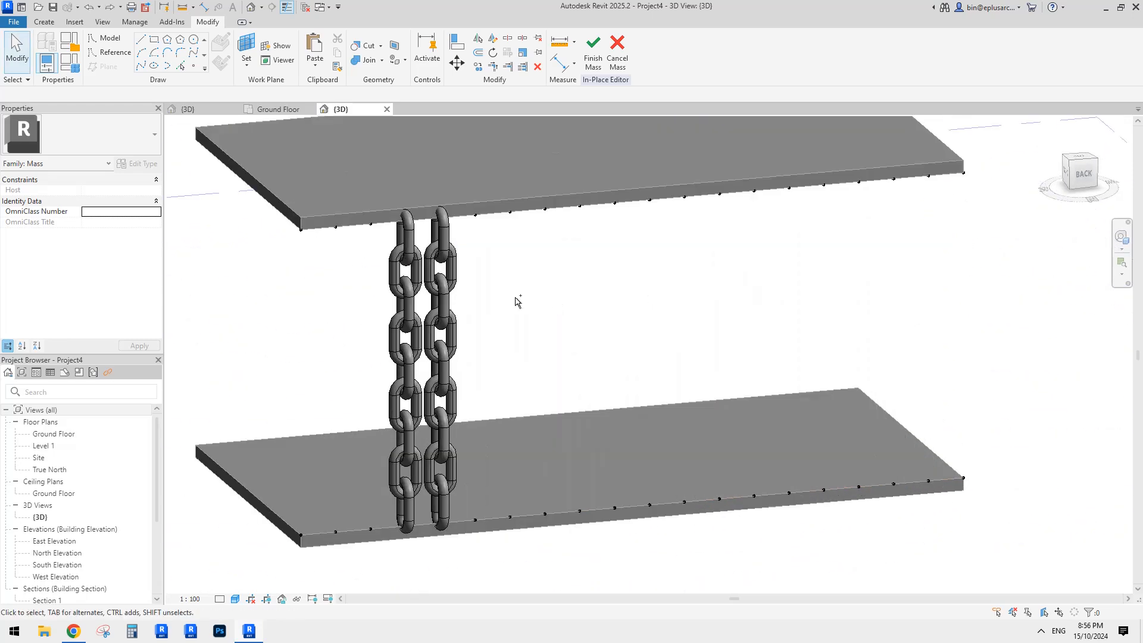
pyautogui.hotkey('ctrl', 'z')
pyautogui.moveTo(490, 330); pyautogui.dragTo(484, 318, button='middle')
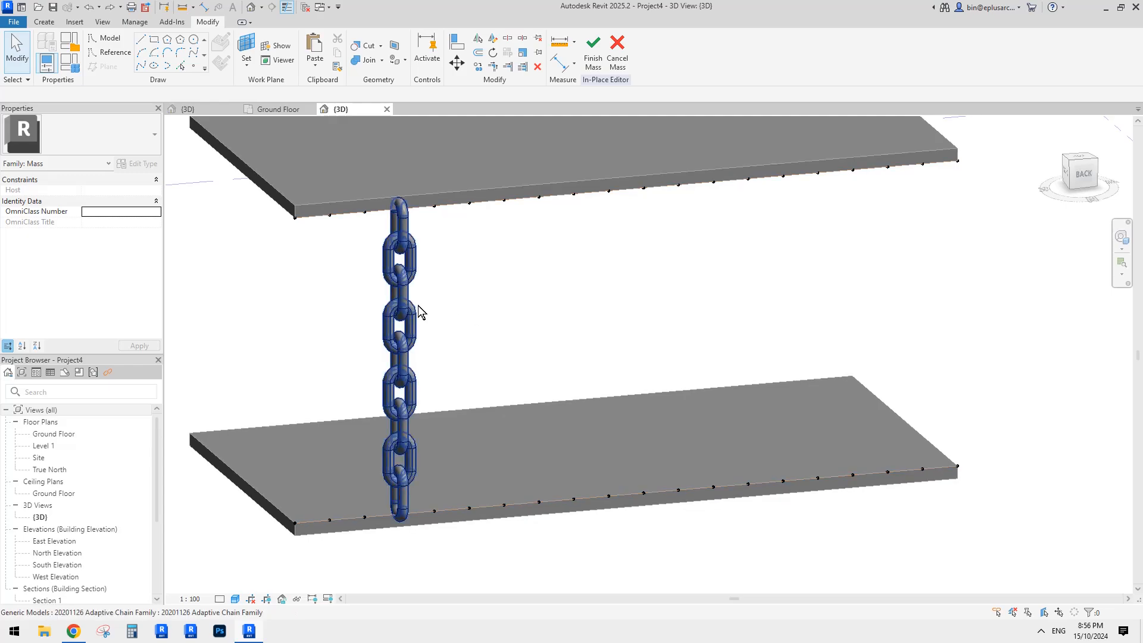
# Turn on Show Node Numbers for the divided path on the ground floor.
pyautogui.click(409, 329)
pyautogui.click(455, 507)
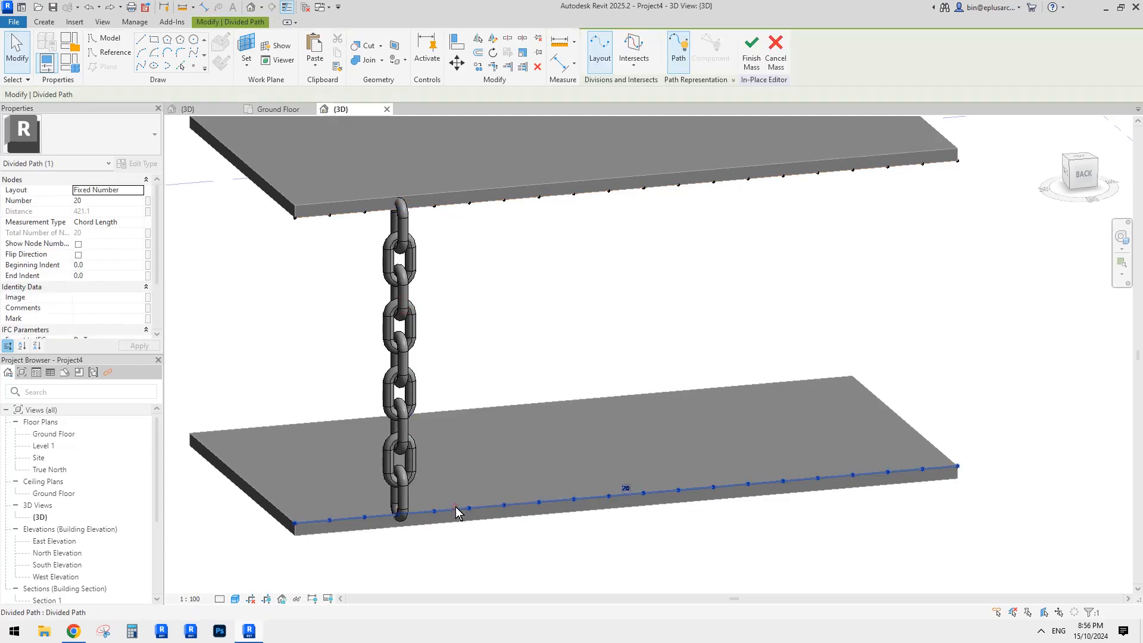
pyautogui.click(79, 245)
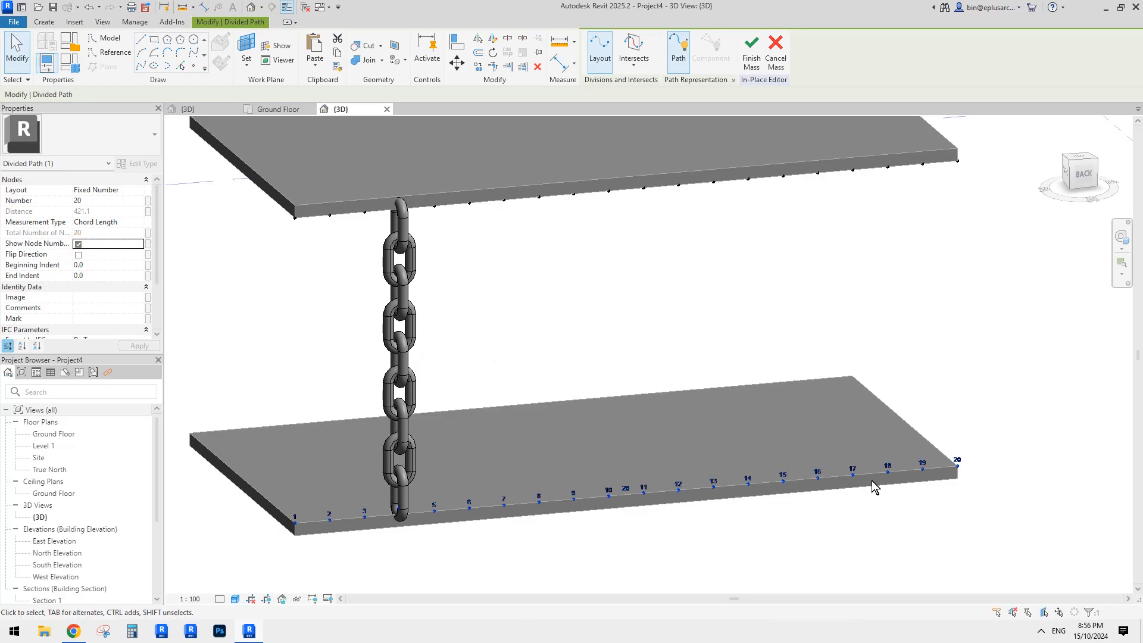
pyautogui.click(1042, 631)
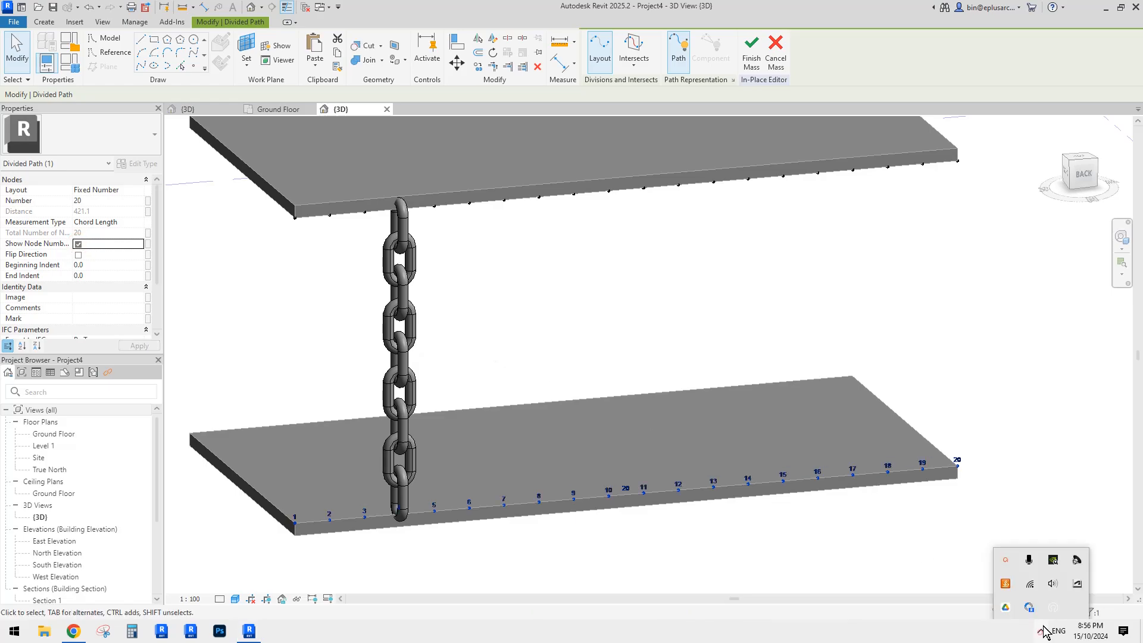
pyautogui.click(1007, 563)
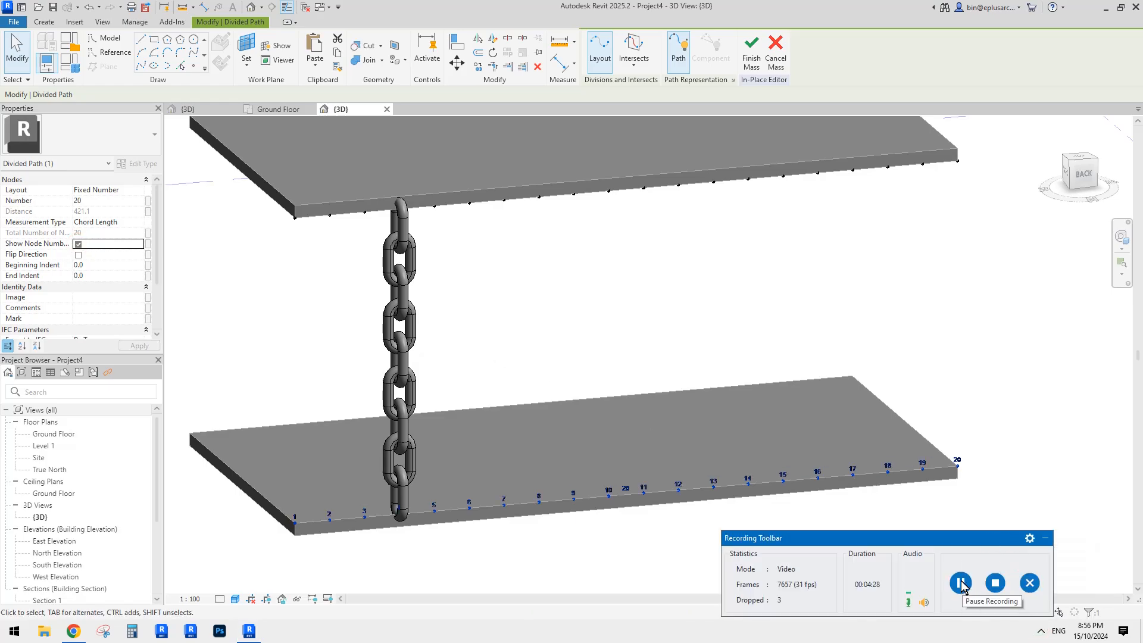
pyautogui.click(1046, 539)
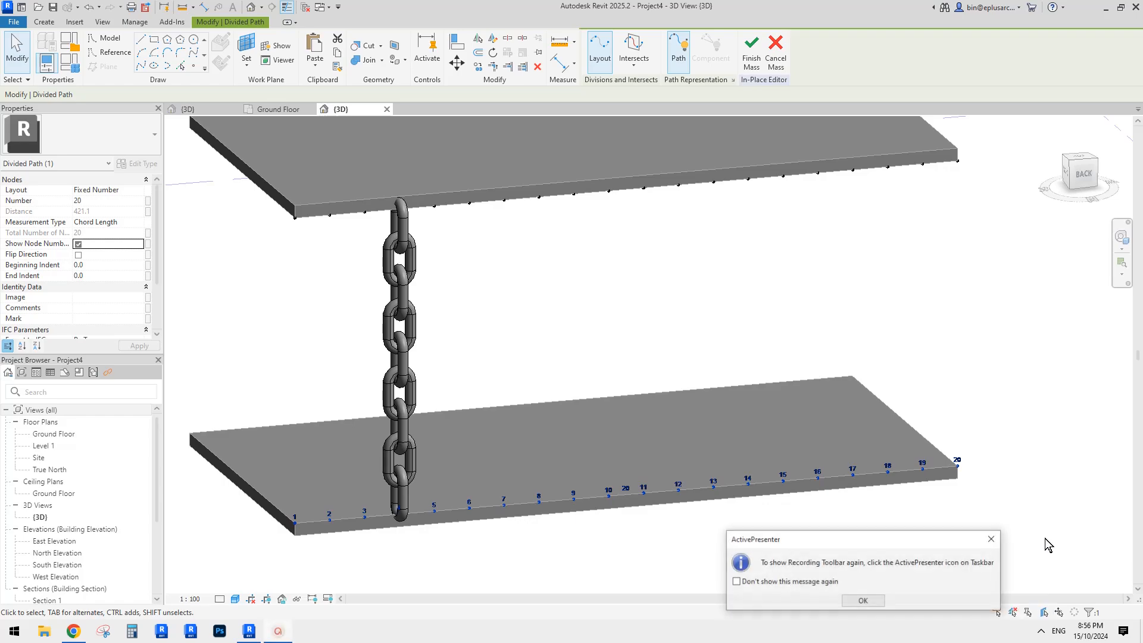
pyautogui.click(998, 538)
# Turn on Show Node Numbers for the upper divided path and flip its direction to match the lower path's numbering.
pyautogui.moveTo(729, 422); pyautogui.dragTo(641, 427, button='middle')
pyautogui.press('Escape')
pyautogui.click(577, 510)
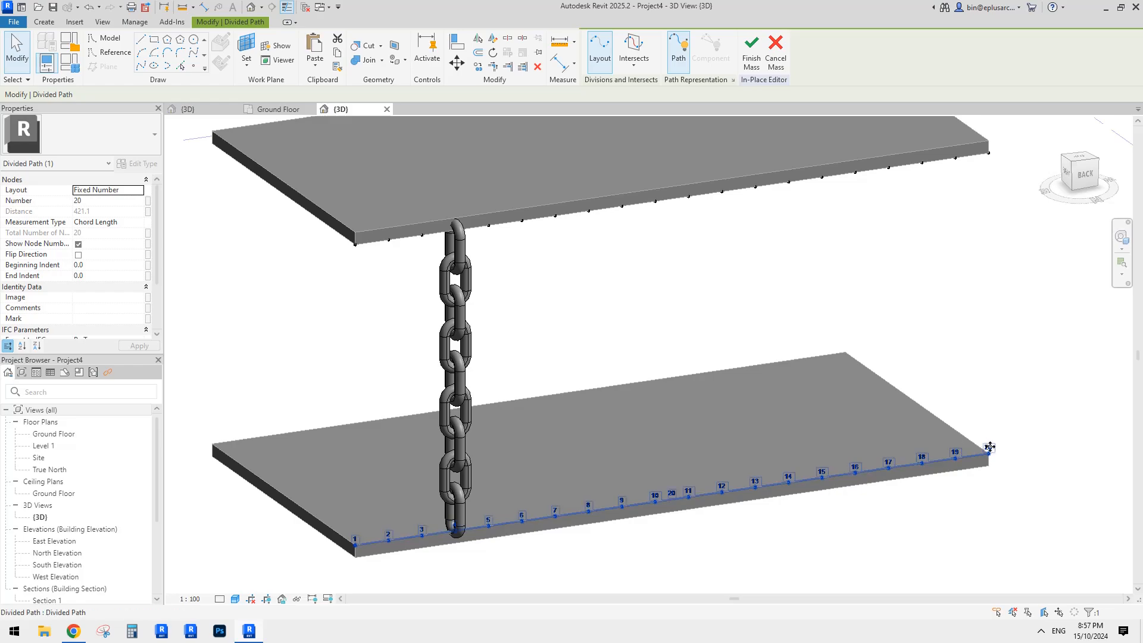
pyautogui.click(571, 254)
pyautogui.click(541, 222)
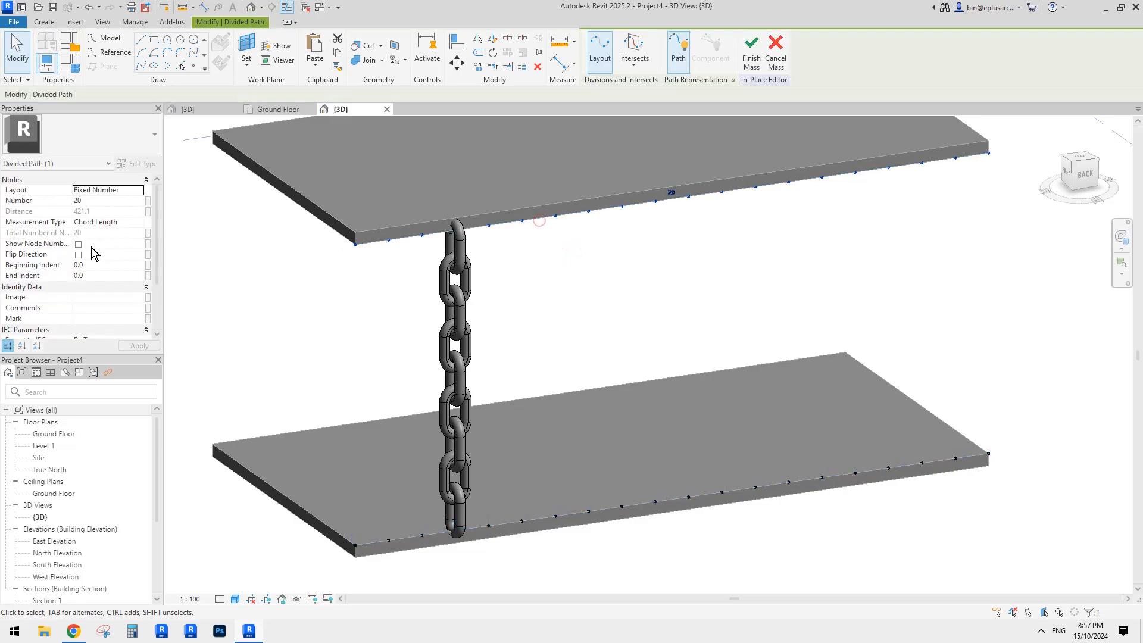
pyautogui.click(77, 244)
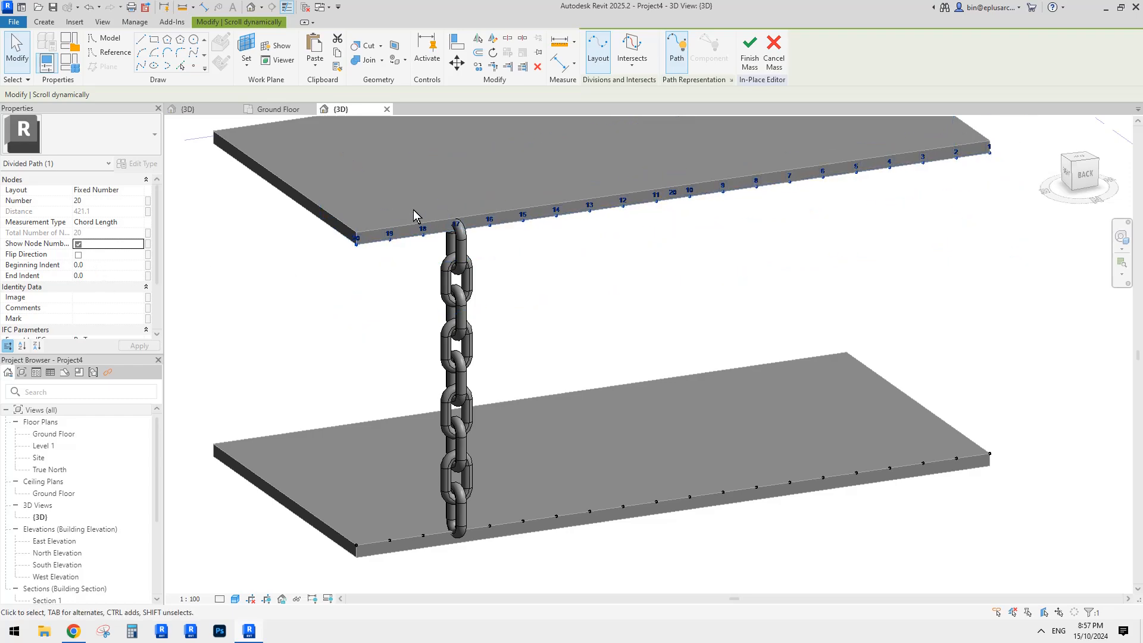
pyautogui.click(78, 254)
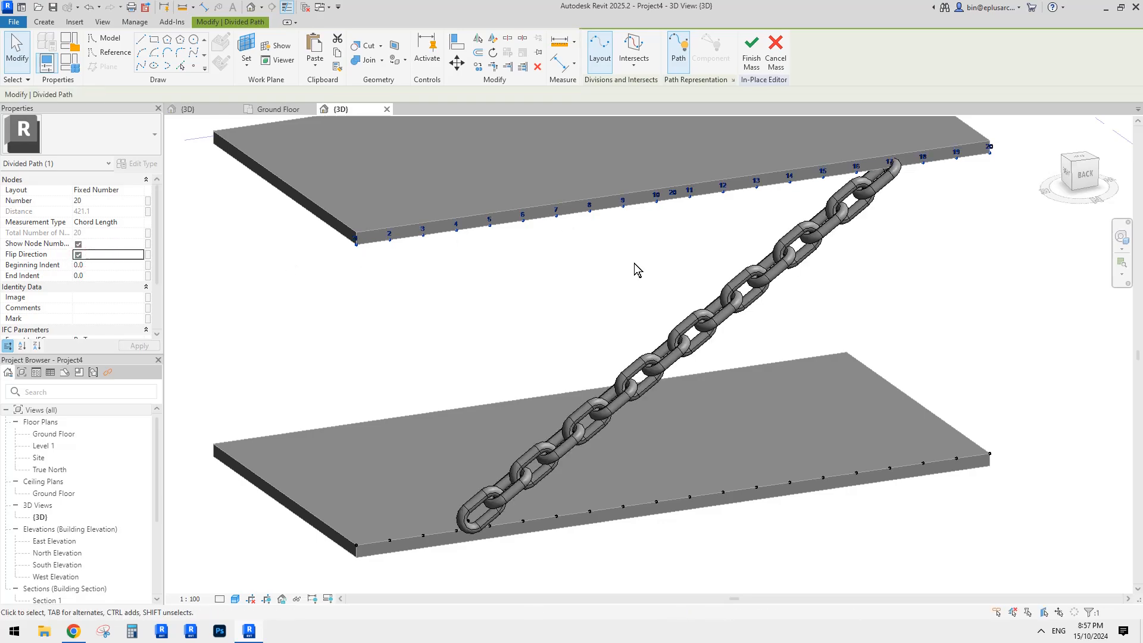
# Rehost the slanted chain's upper placement point to the fourth node of the upper divided path with Pick New Host.
pyautogui.click(574, 415)
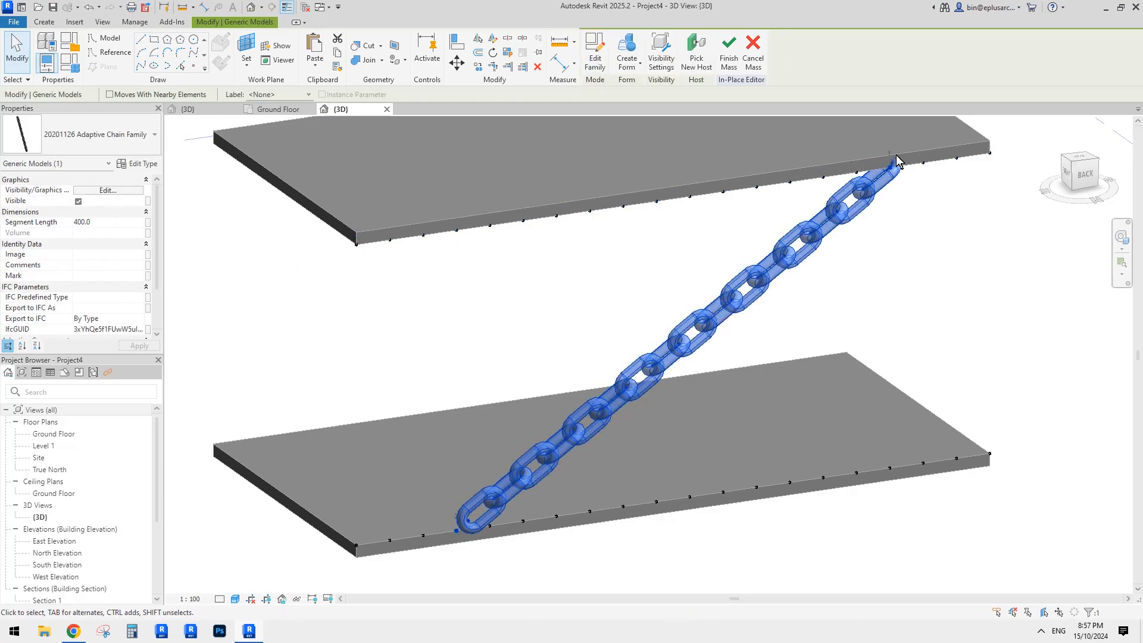
pyautogui.click(934, 162)
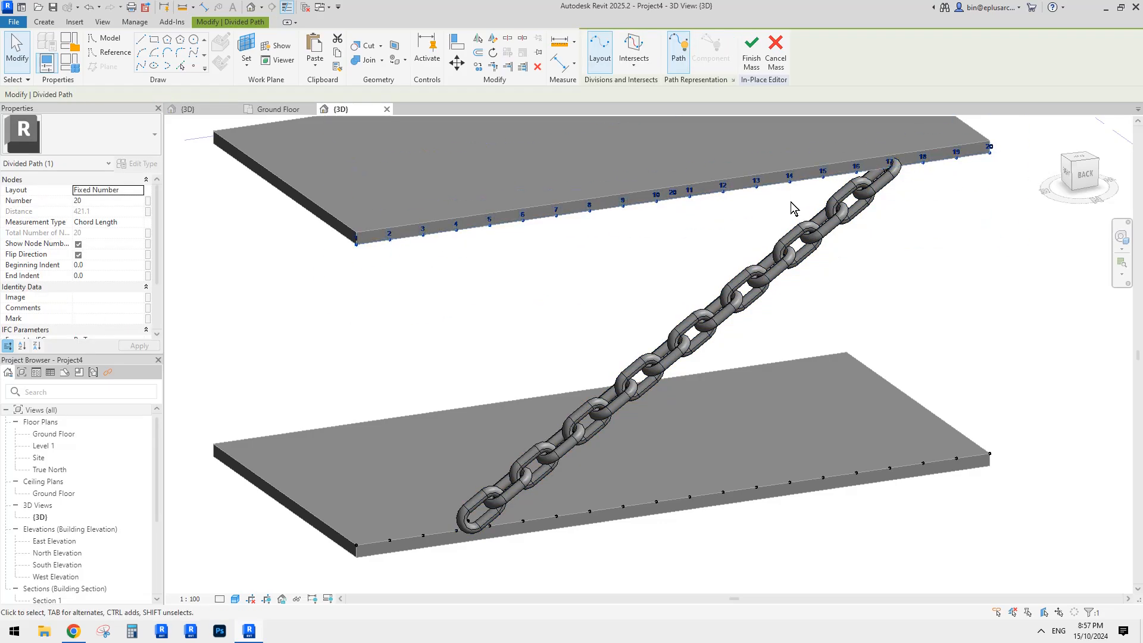
pyautogui.click(919, 206)
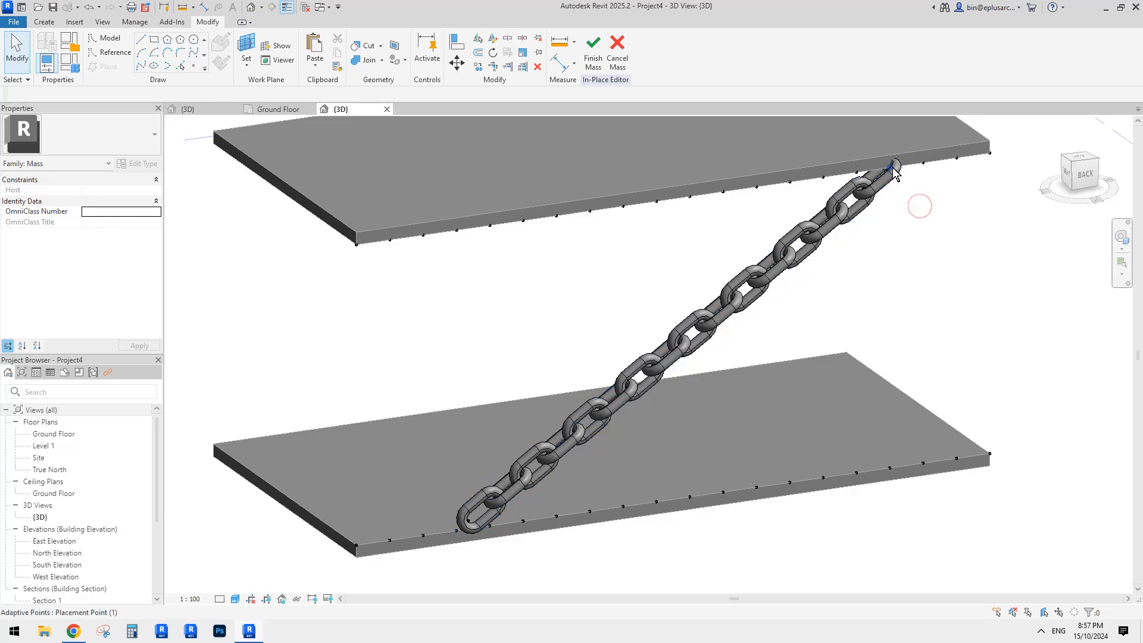
pyautogui.click(892, 166)
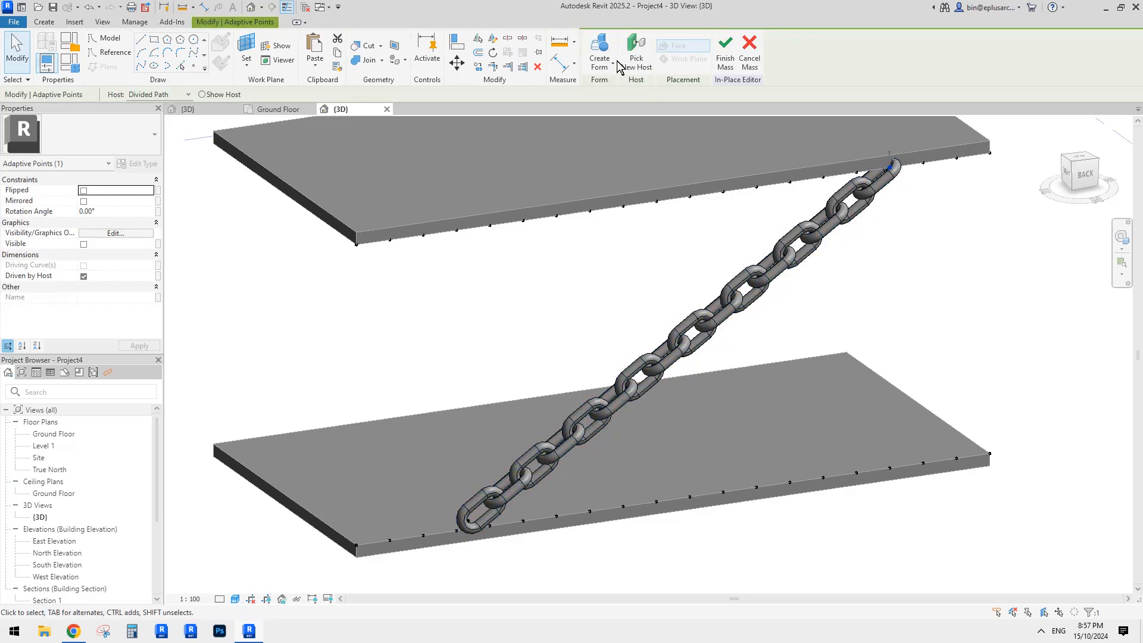
pyautogui.click(634, 55)
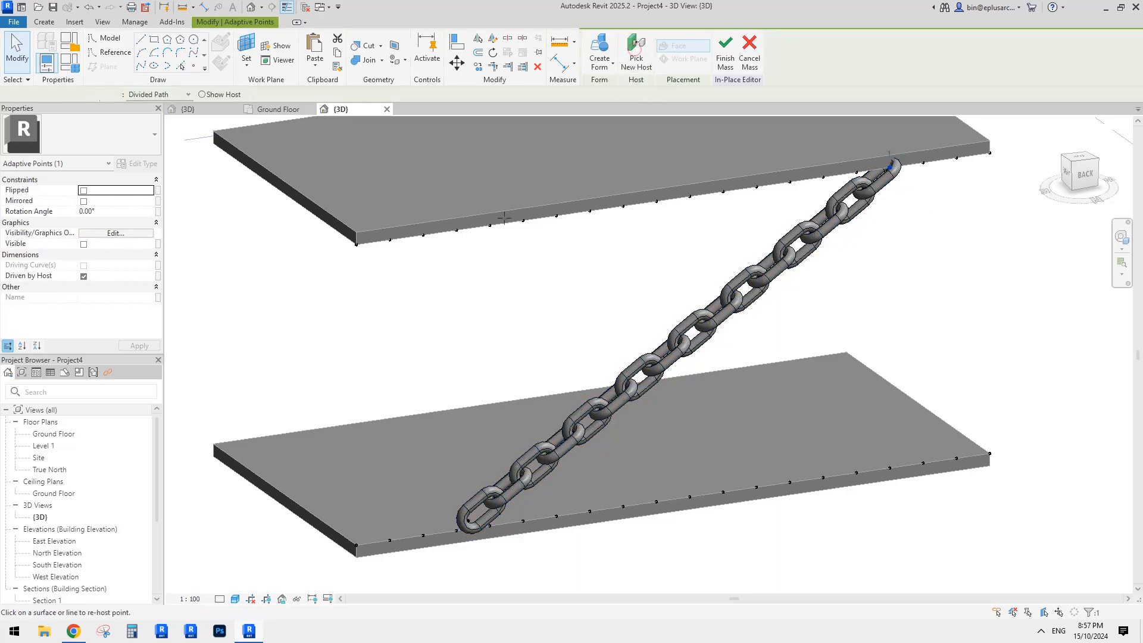
pyautogui.click(458, 225)
pyautogui.press('Escape')
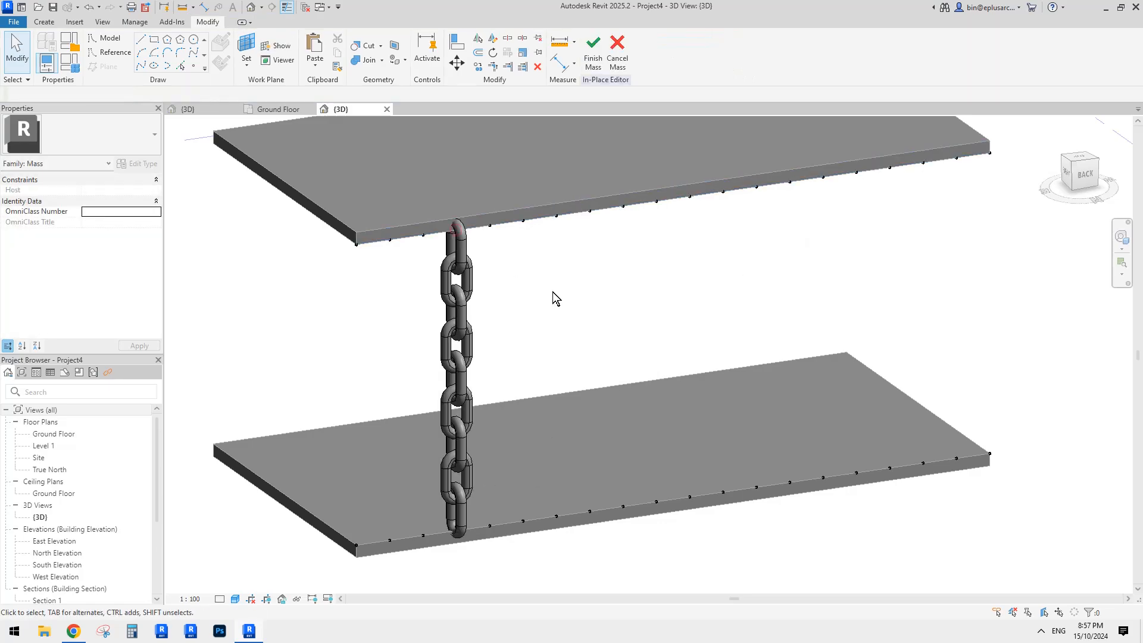
# Repeat the vertical chain along both divided paths.
pyautogui.click(476, 409)
pyautogui.click(510, 56)
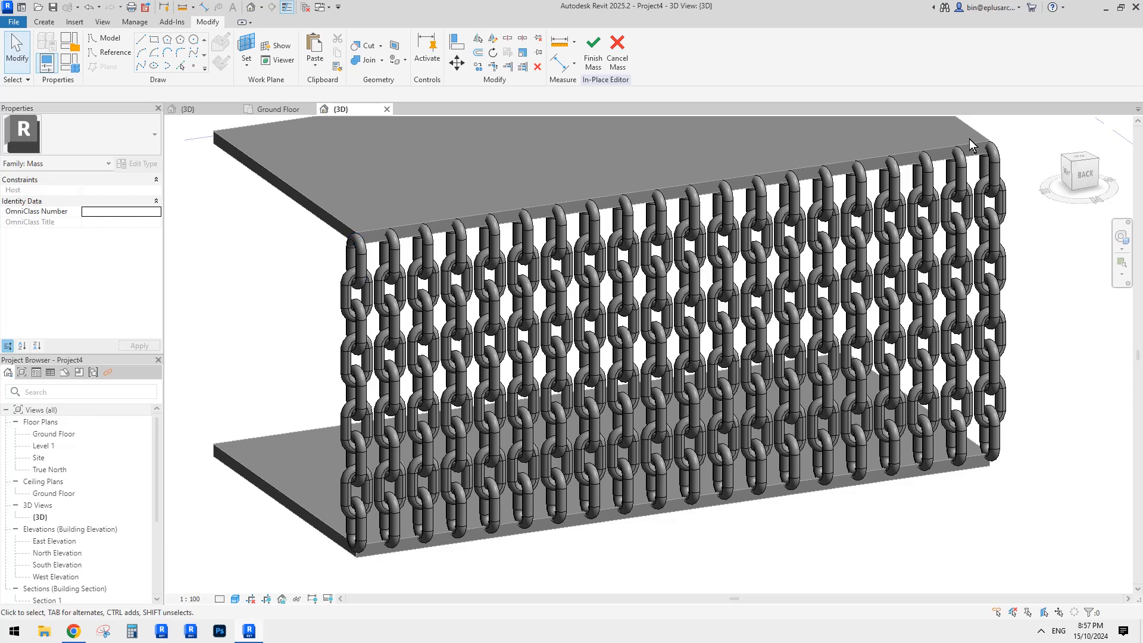
# Examine the repeated chains from several angles, including where they meet the upper floor's edge.
pyautogui.scroll(-2, 981, 201)
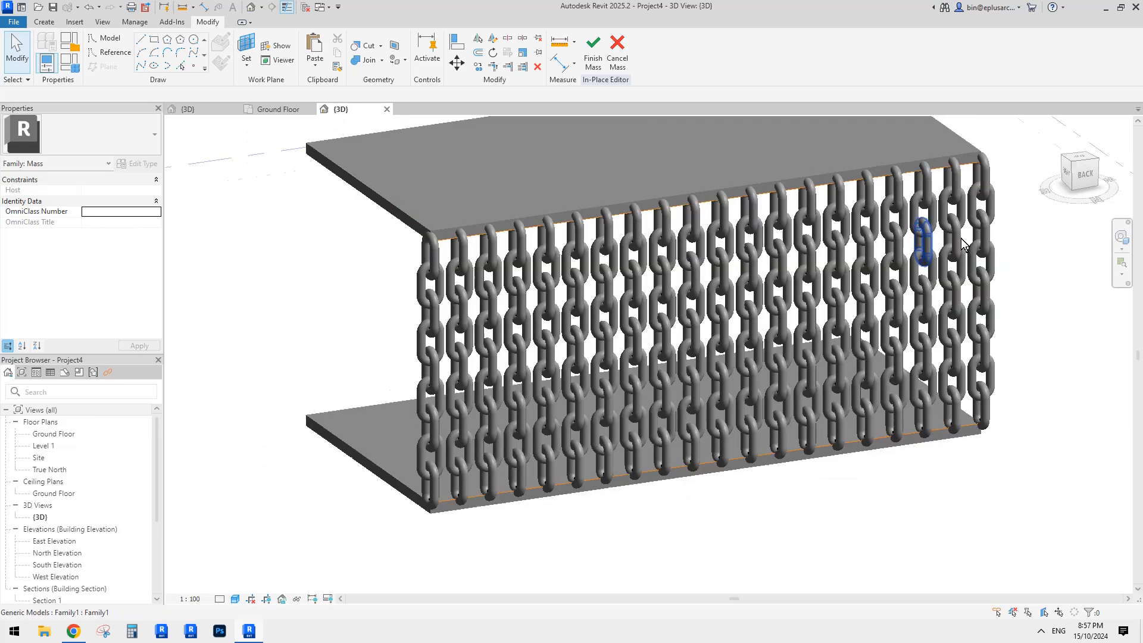
pyautogui.keyDown('shift'); pyautogui.moveTo(974, 219); pyautogui.dragTo(909, 179, button='middle'); pyautogui.keyUp('shift')
pyautogui.scroll(-1, 744, 276)
pyautogui.keyDown('shift'); pyautogui.moveTo(732, 274); pyautogui.dragTo(774, 276, button='middle'); pyautogui.keyUp('shift')
pyautogui.scroll(3, 725, 258)
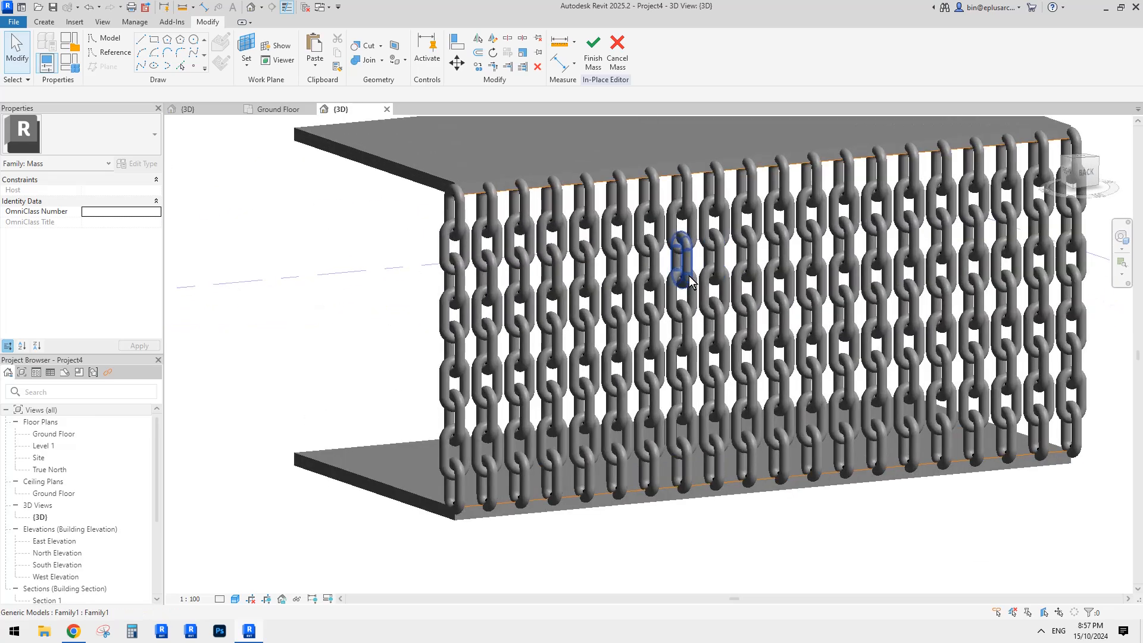
pyautogui.click(458, 267)
pyautogui.press('Escape')
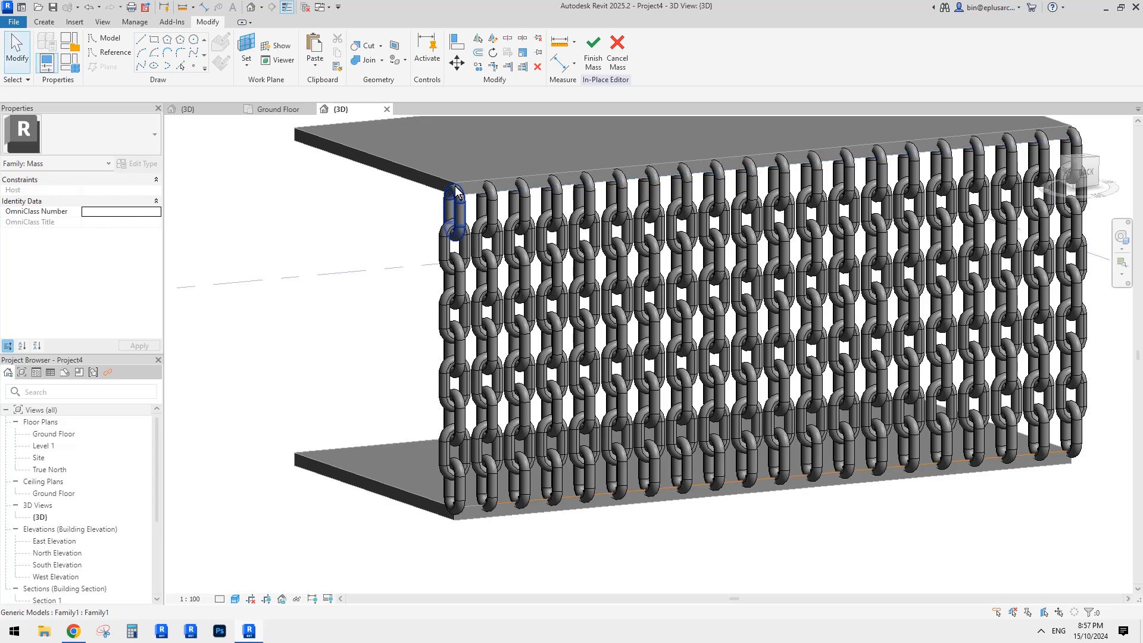
pyautogui.keyDown('shift'); pyautogui.moveTo(466, 218); pyautogui.dragTo(469, 276, button='middle'); pyautogui.keyUp('shift')
pyautogui.scroll(-2, 469, 278)
pyautogui.scroll(5, 545, 304)
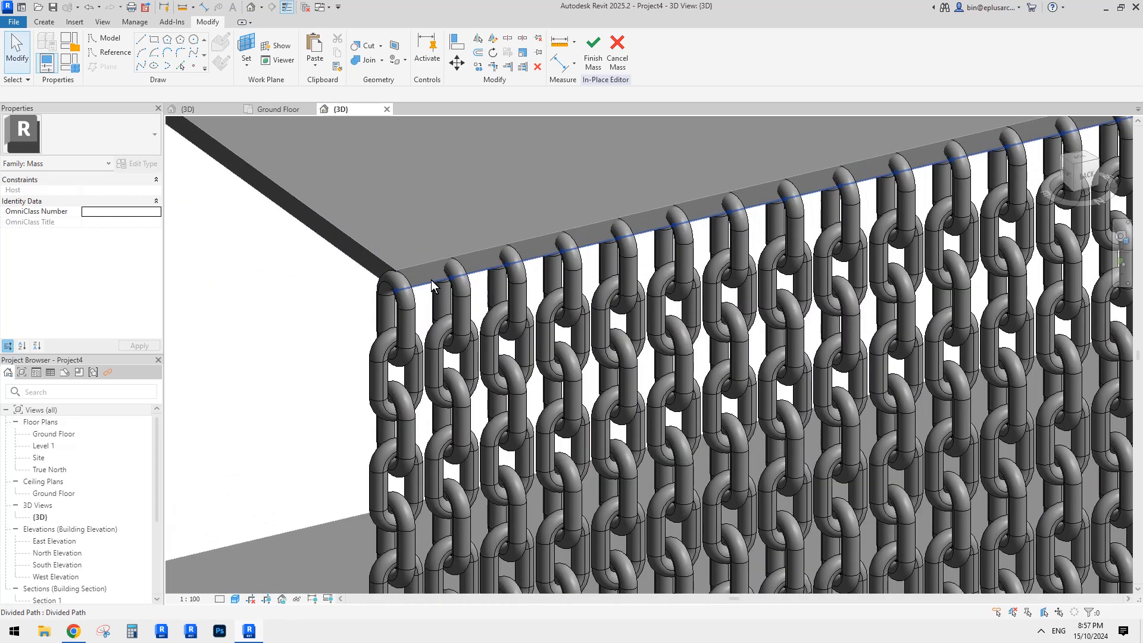
# Select the repeater of chains between the two floors and set its Segment Length to 50.
pyautogui.click(431, 280)
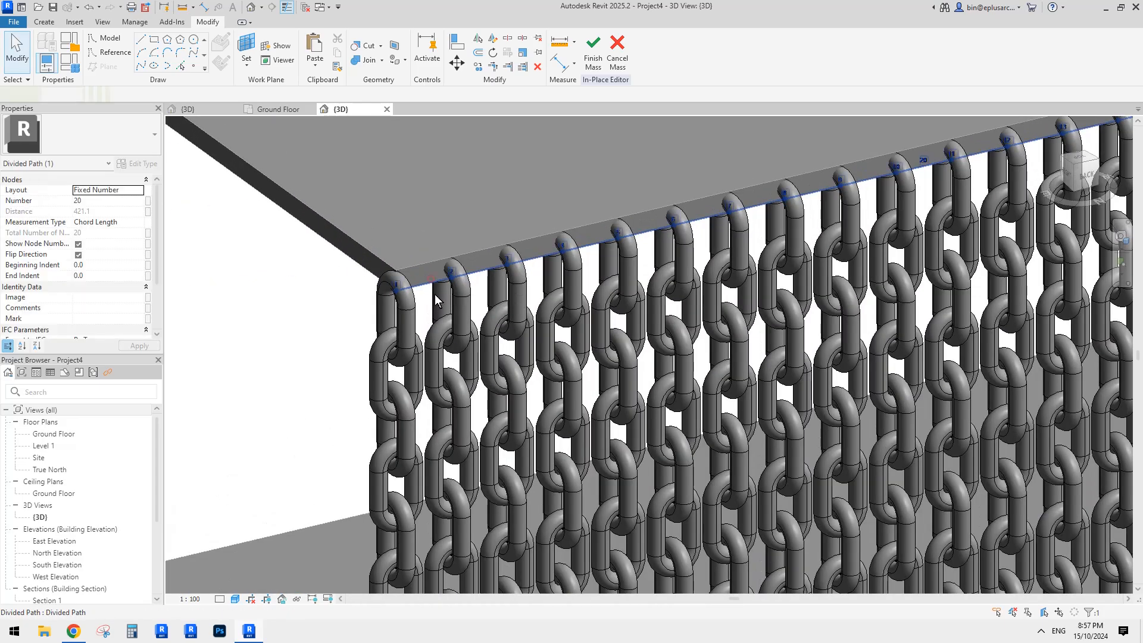
pyautogui.scroll(-3, 435, 294)
pyautogui.press('Escape')
pyautogui.press('Tab')
pyautogui.press('Tab')
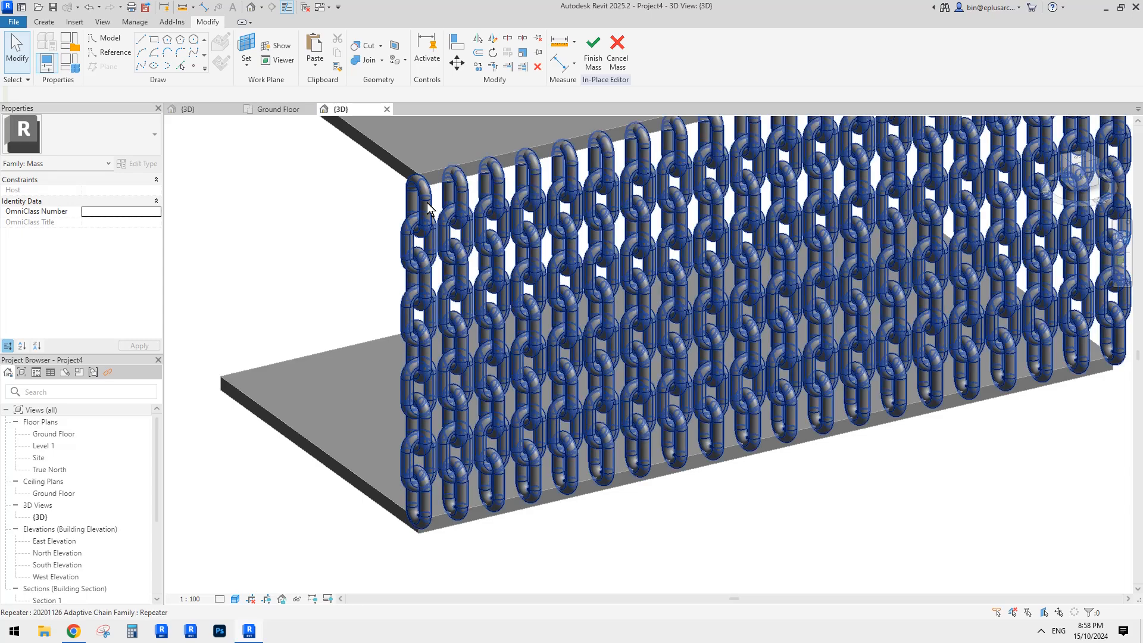
pyautogui.click(428, 208)
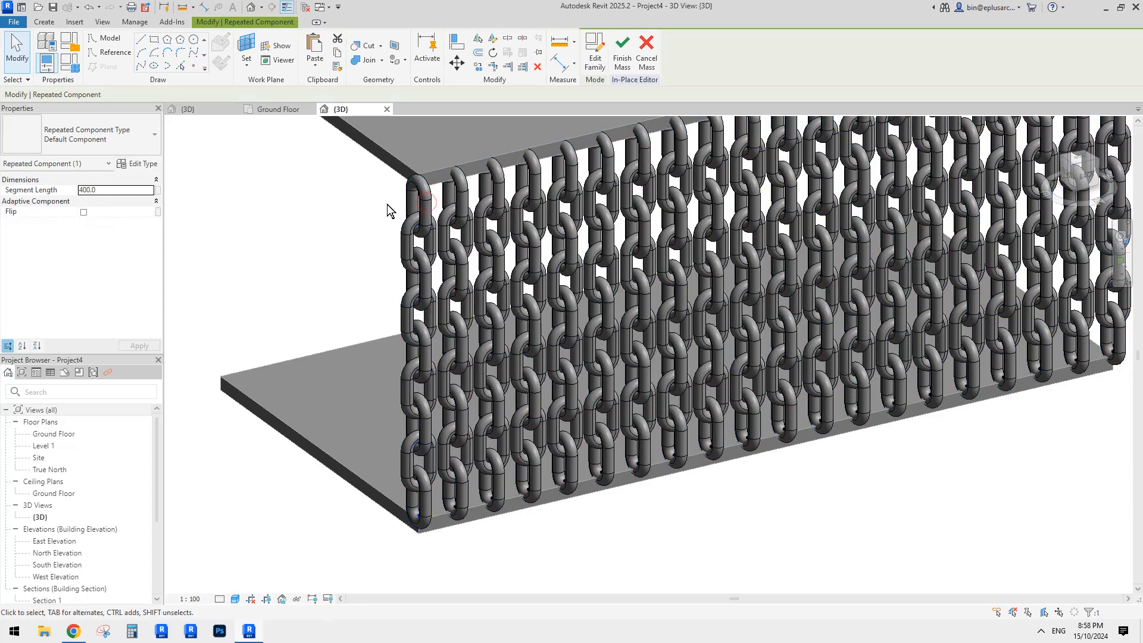
pyautogui.click(125, 190)
pyautogui.write('5')
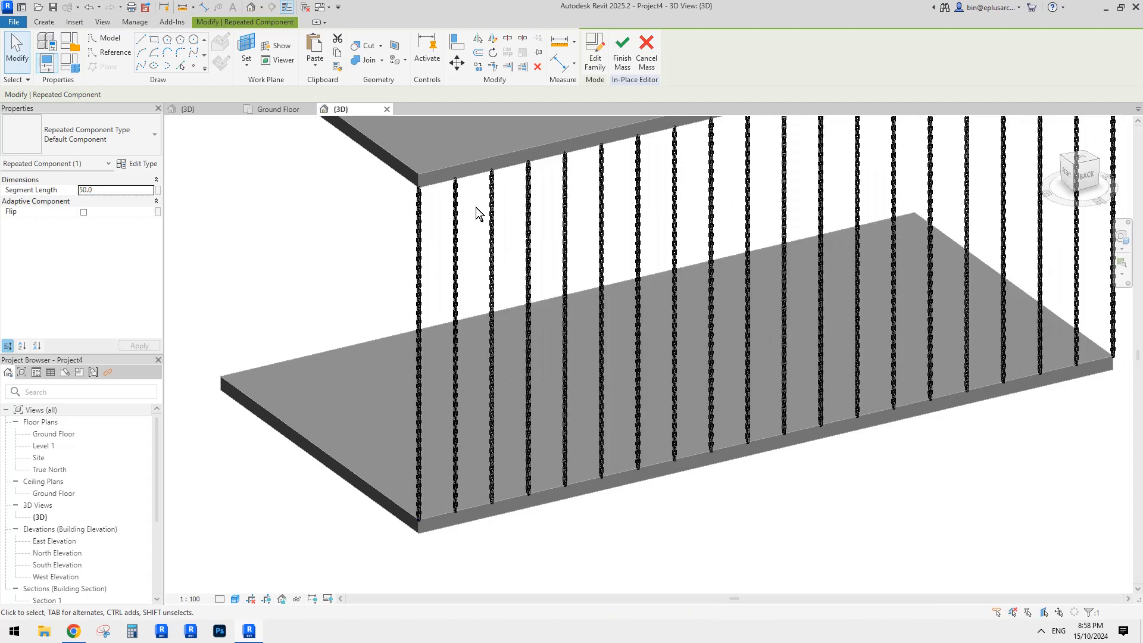
# Set the Number of nodes on both the upper and lower divided paths to 50.
pyautogui.click(476, 213)
pyautogui.scroll(-1, 471, 245)
pyautogui.click(472, 444)
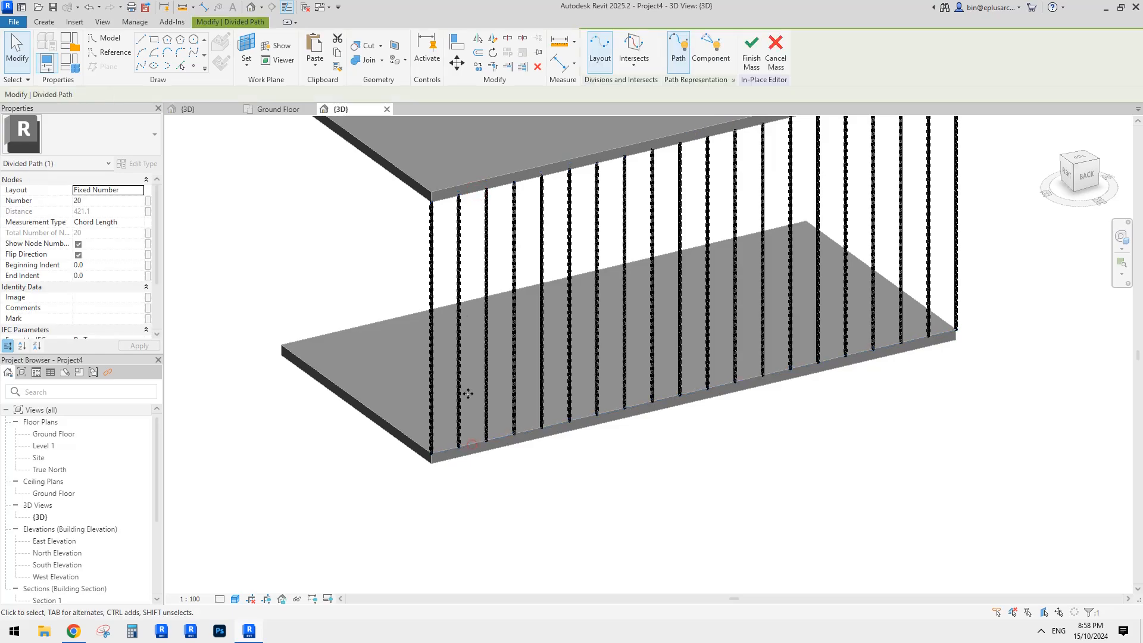
pyautogui.click(106, 201)
pyautogui.write('50')
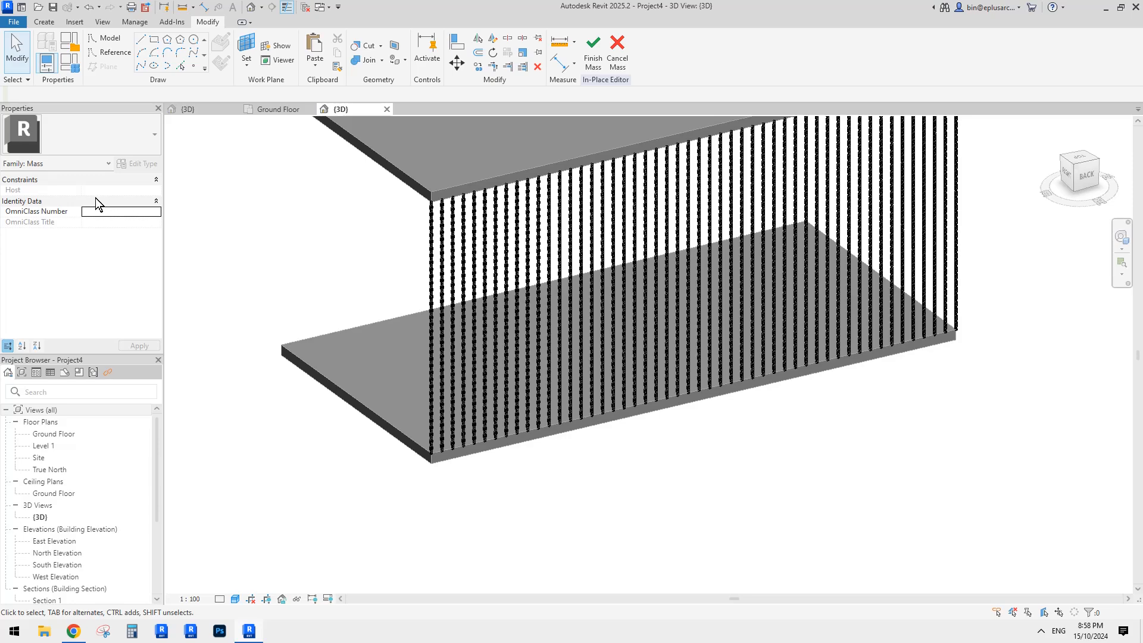
# Increase the Number of nodes on both divided paths to 100 for a denser chain facade.
pyautogui.moveTo(413, 247); pyautogui.dragTo(402, 268, button='middle')
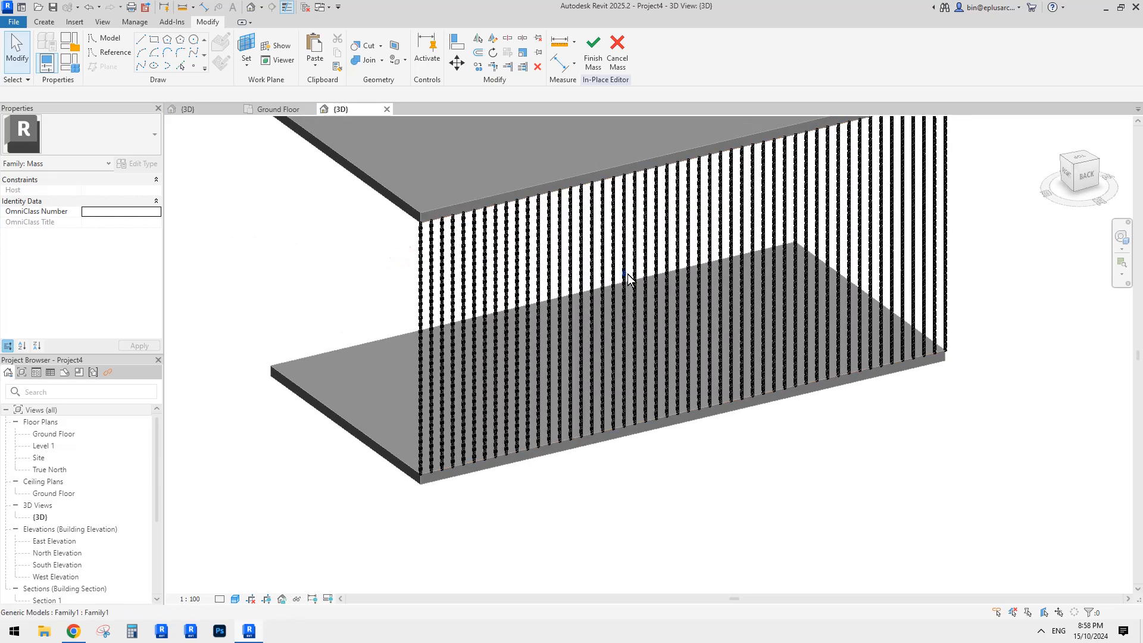
pyautogui.scroll(2, 648, 274)
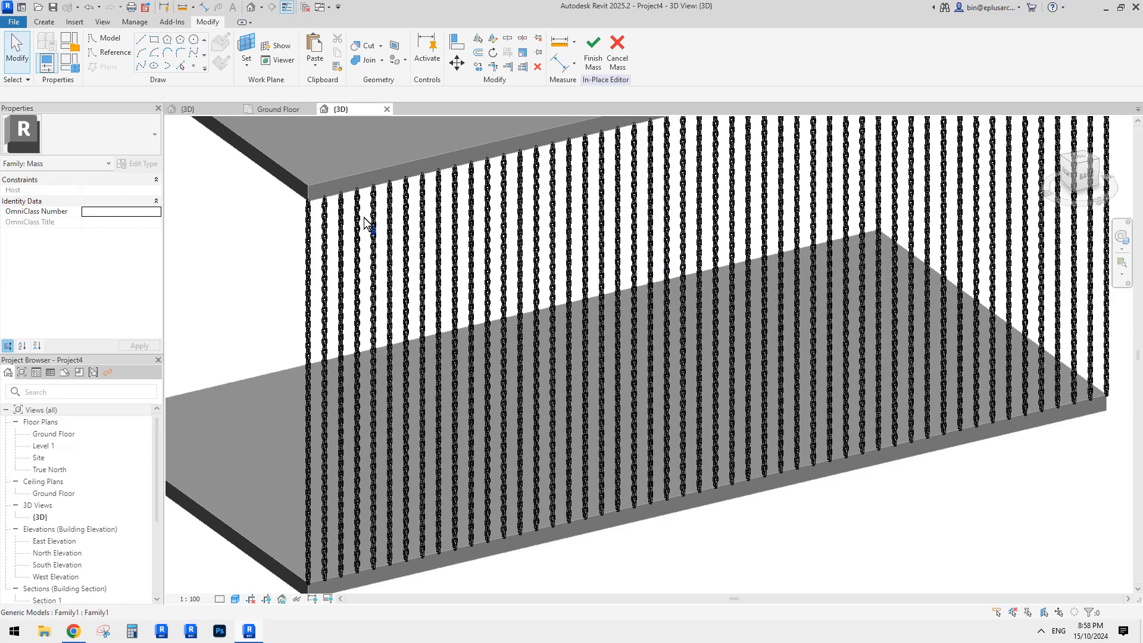
pyautogui.click(381, 566)
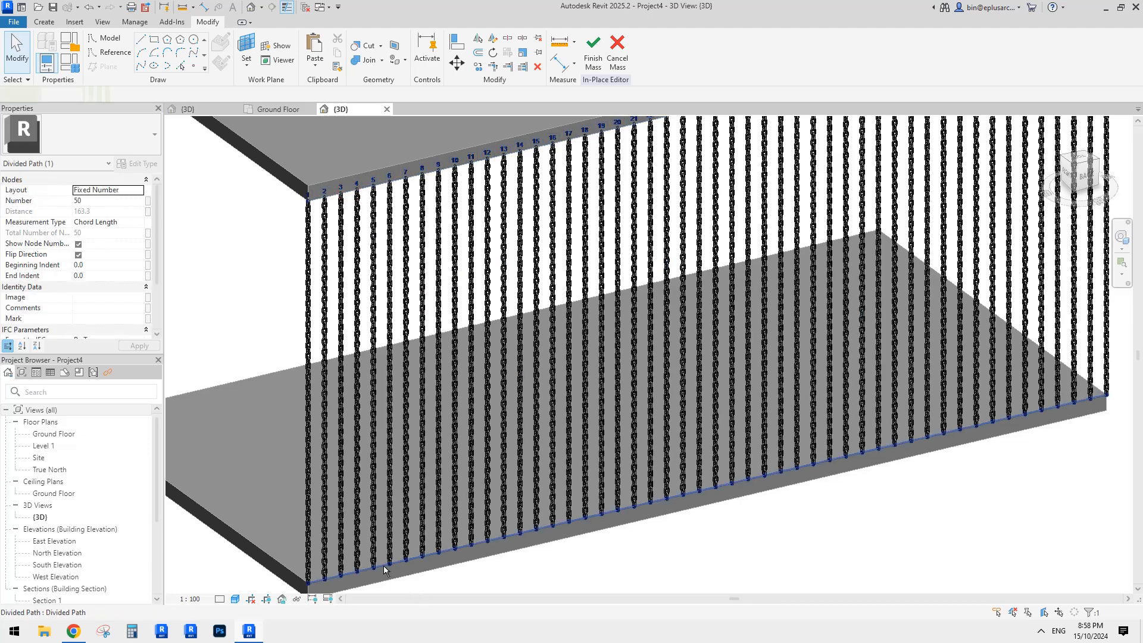
pyautogui.click(113, 201)
pyautogui.write('100')
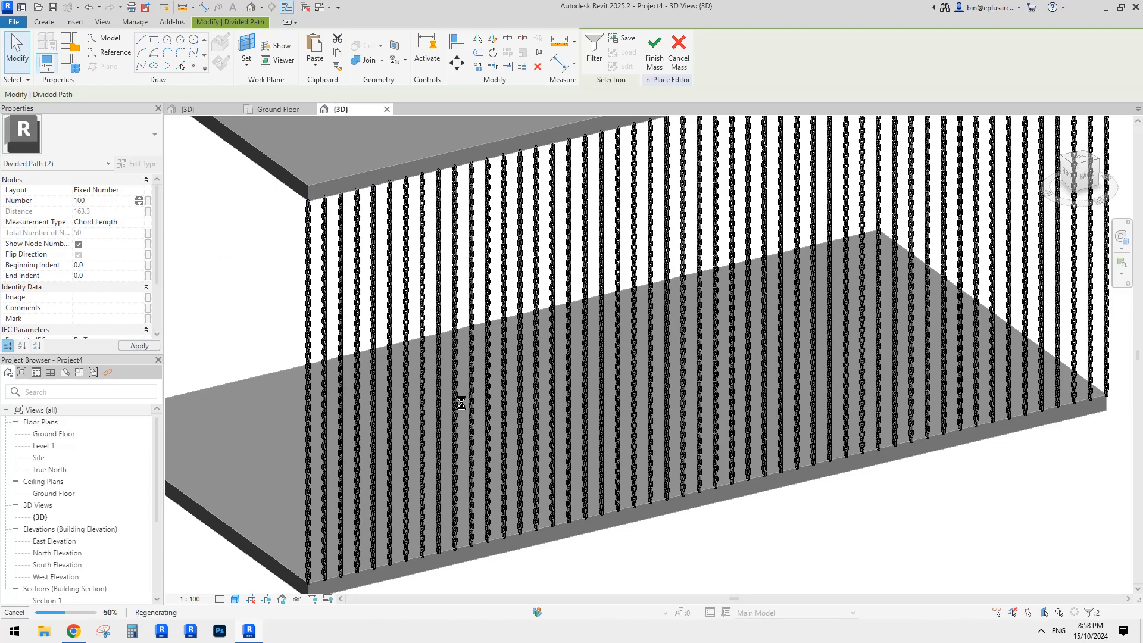
pyautogui.click(73, 631)
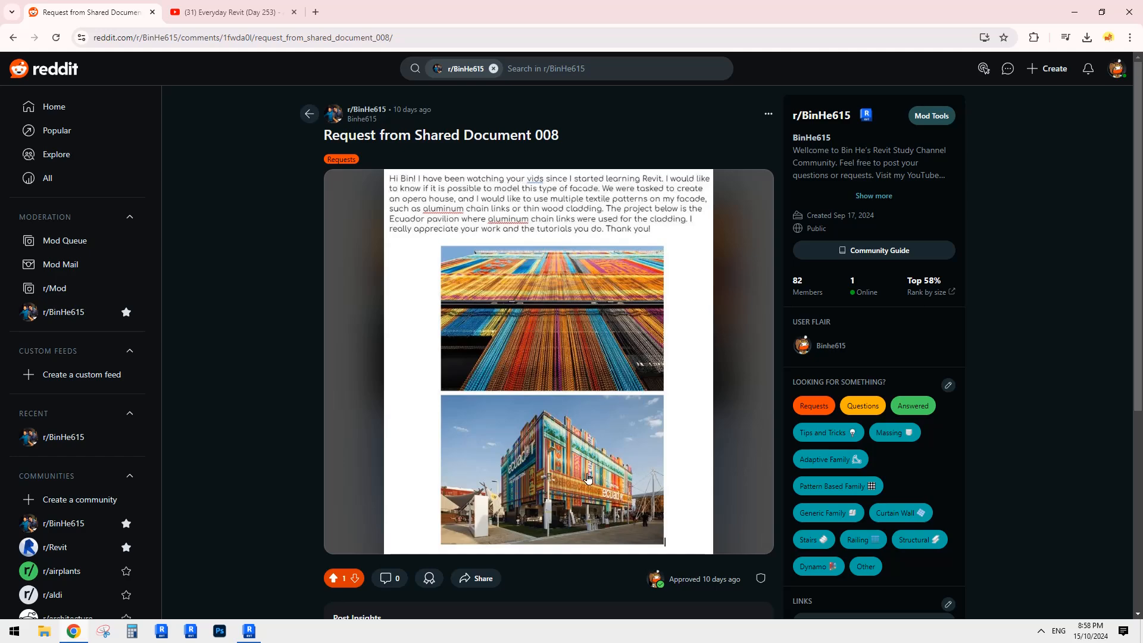
pyautogui.click(250, 630)
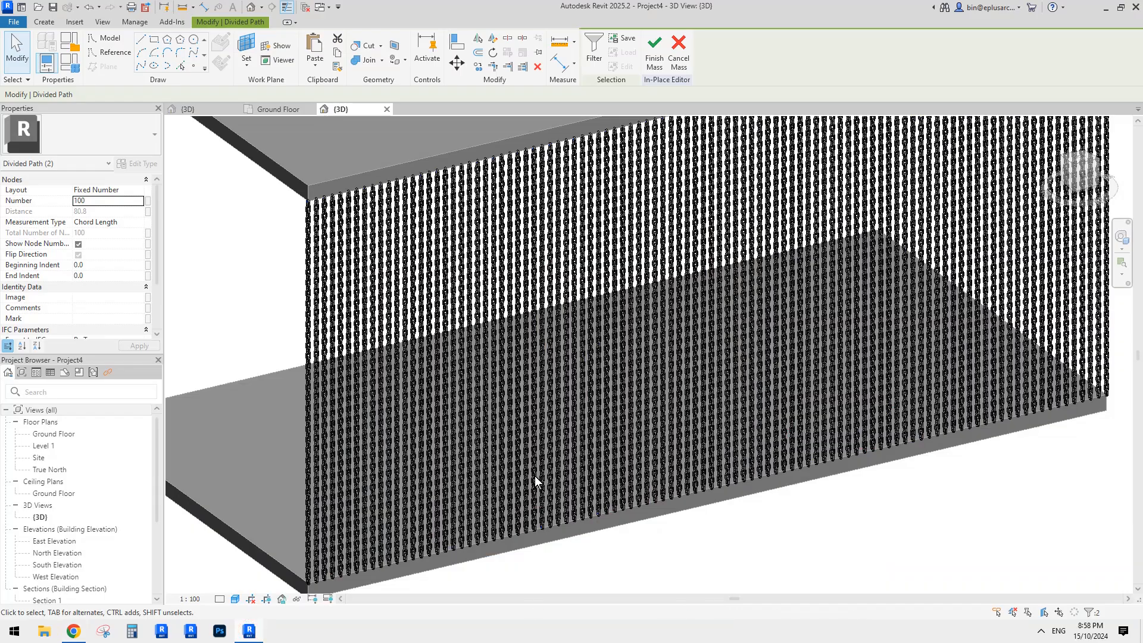
# Deselect the divided paths and finish the in-place mass.
pyautogui.press('Escape')
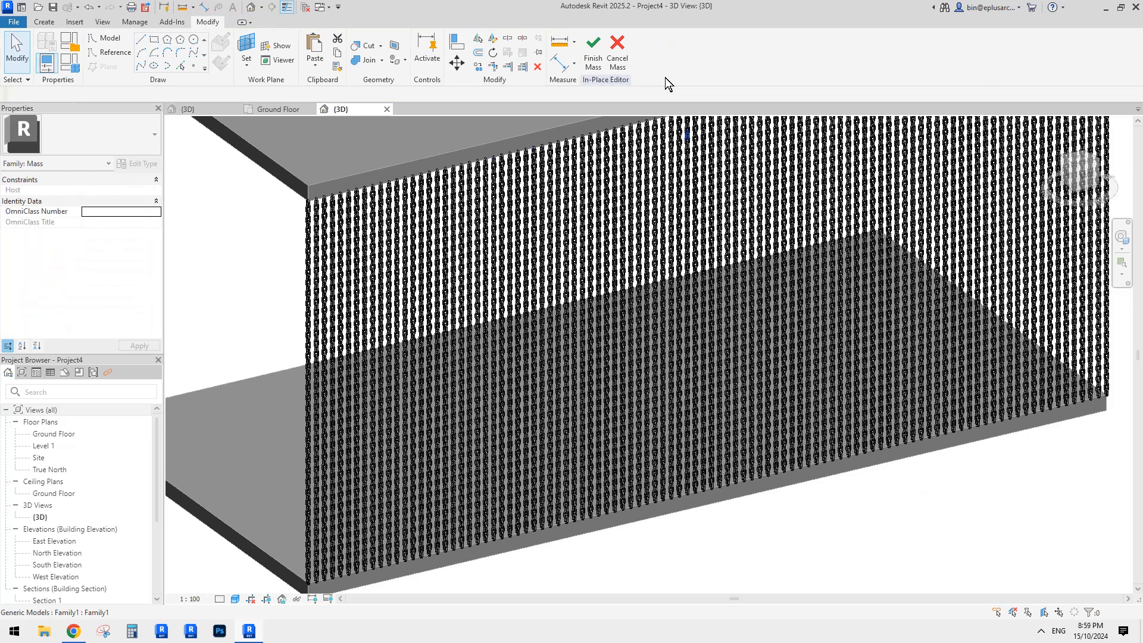
pyautogui.click(593, 50)
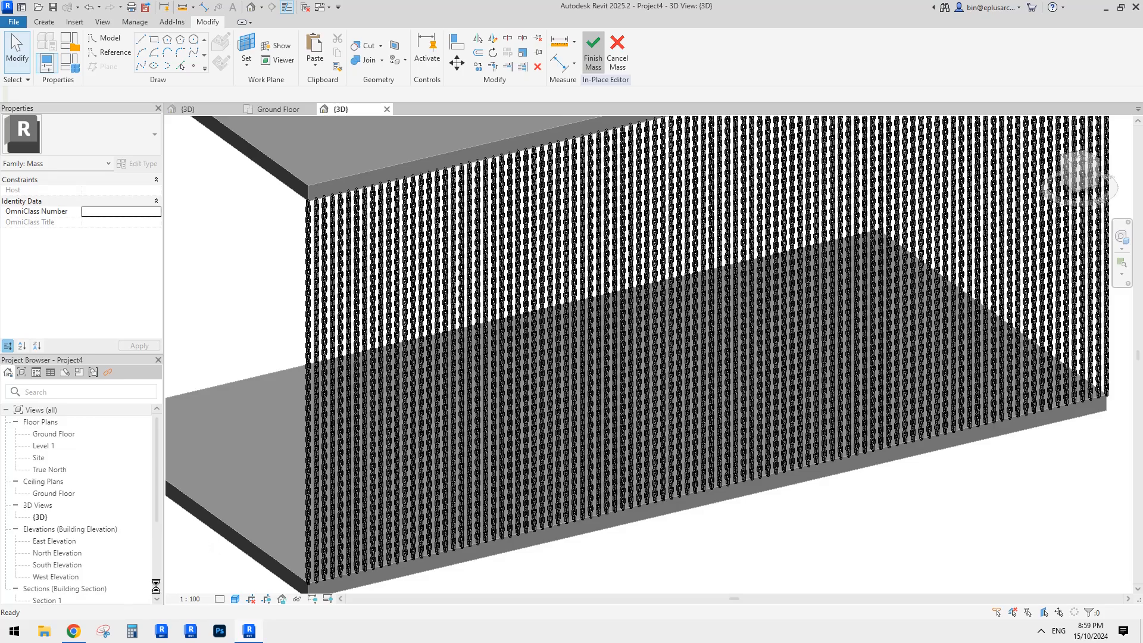
pyautogui.hotkey('alt', 'Tab')
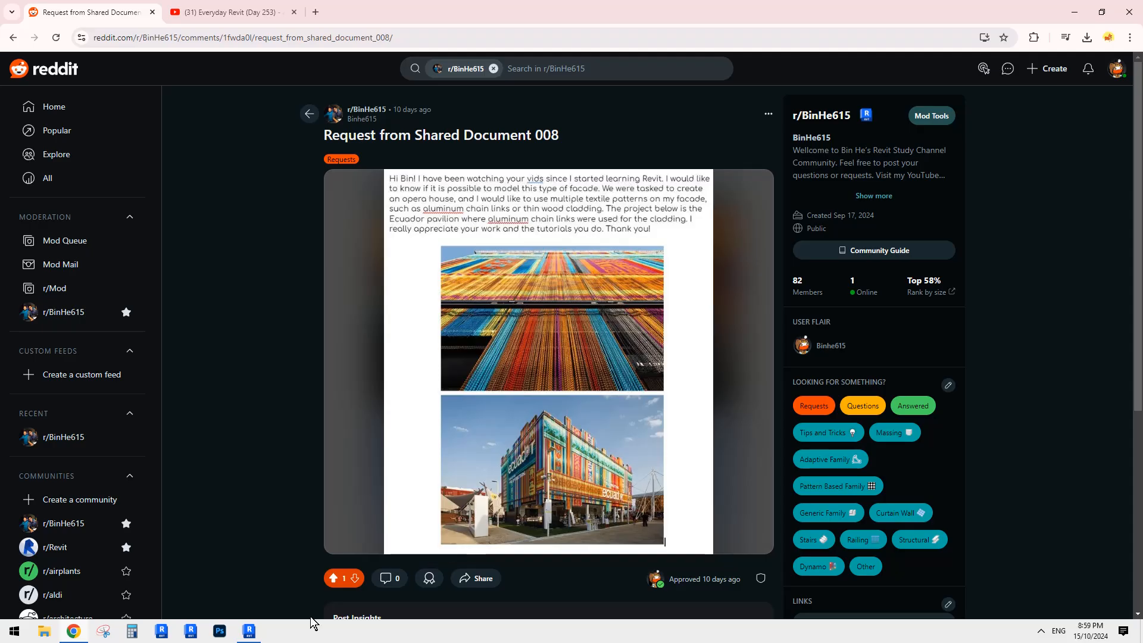
pyautogui.click(250, 632)
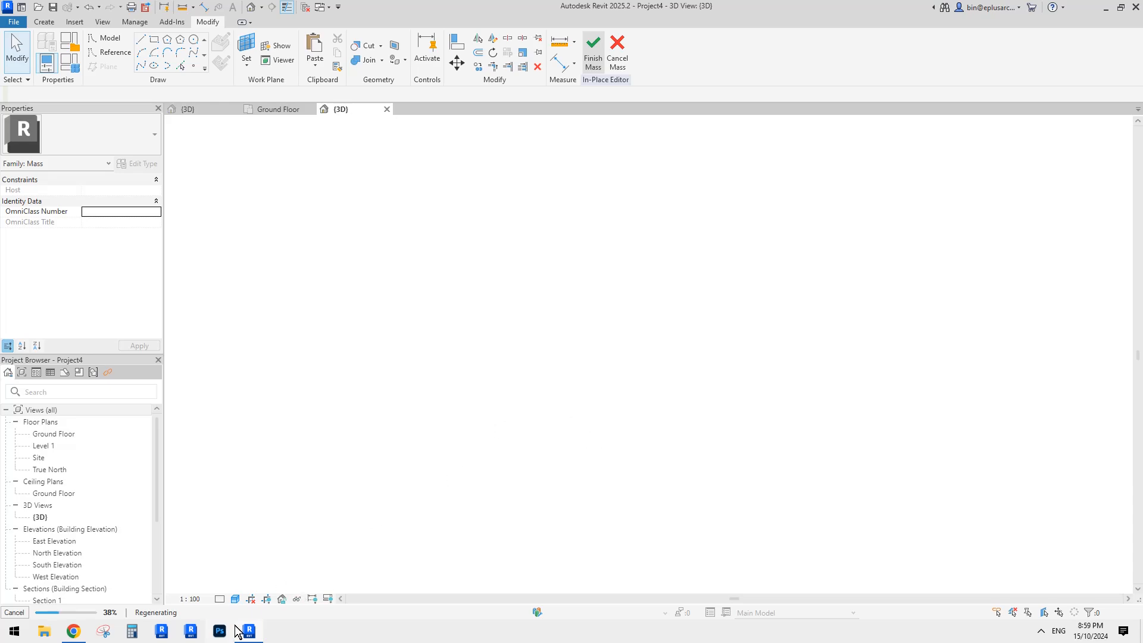
pyautogui.click(74, 631)
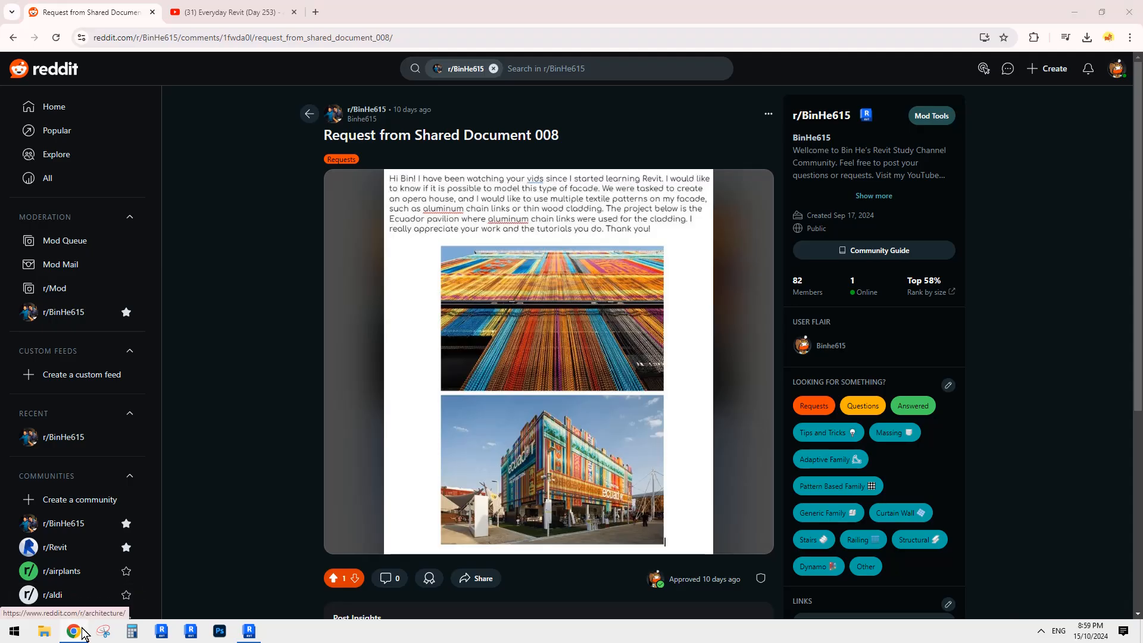
pyautogui.click(77, 631)
pyautogui.click(77, 631)
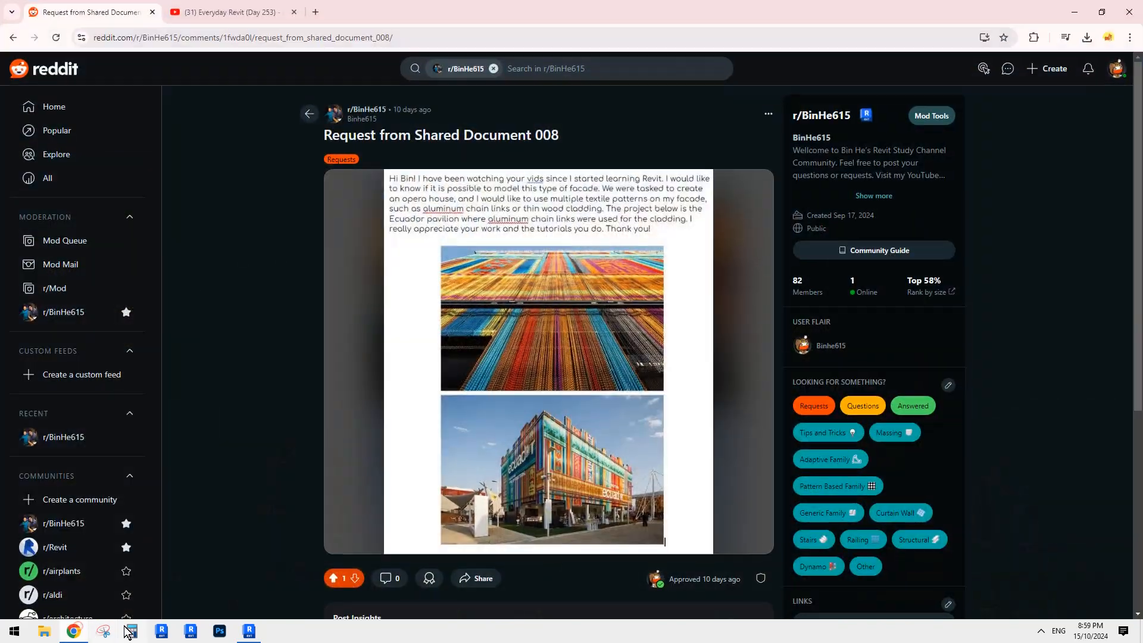
pyautogui.click(249, 631)
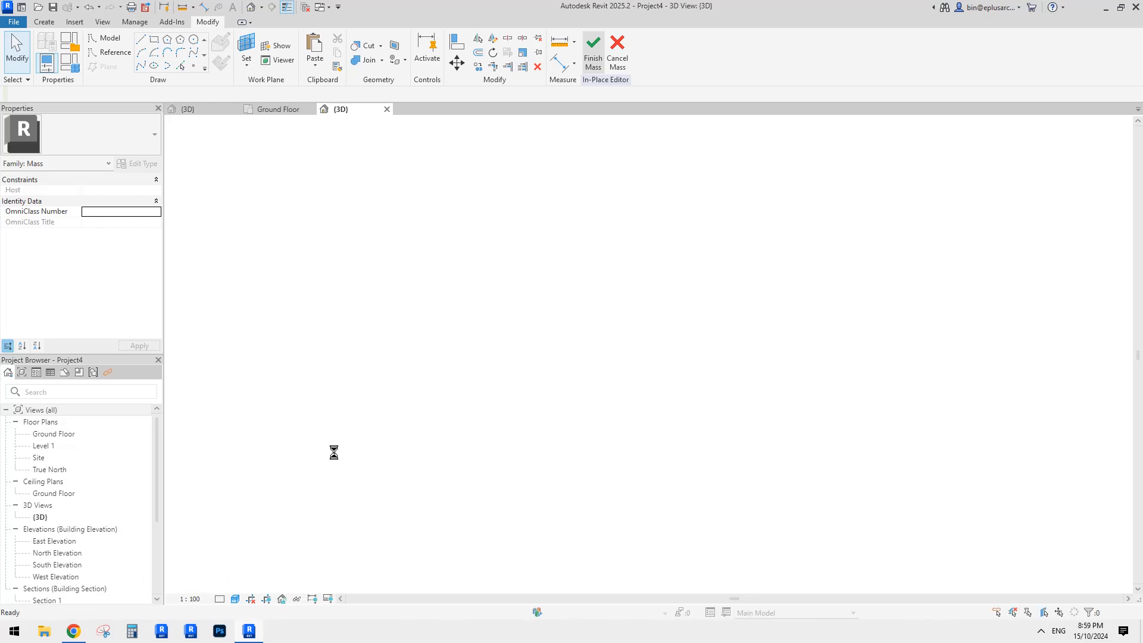
pyautogui.click(75, 633)
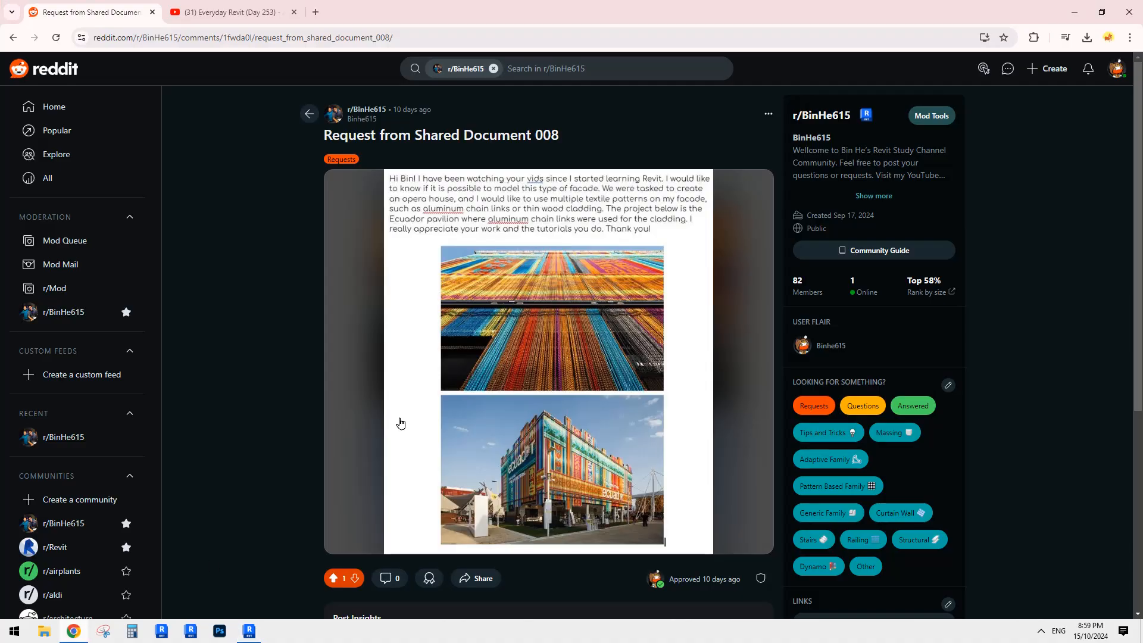
# Browse the Revit study community's post list on Reddit and view the image of Request from Shared Document 011.
pyautogui.click(311, 113)
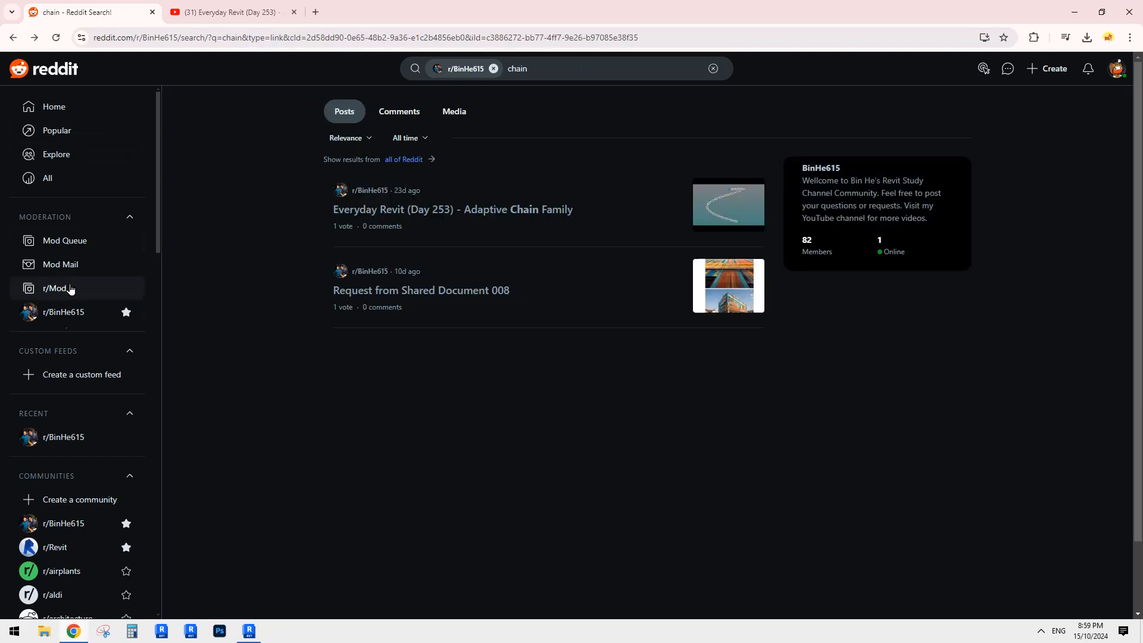
pyautogui.click(64, 311)
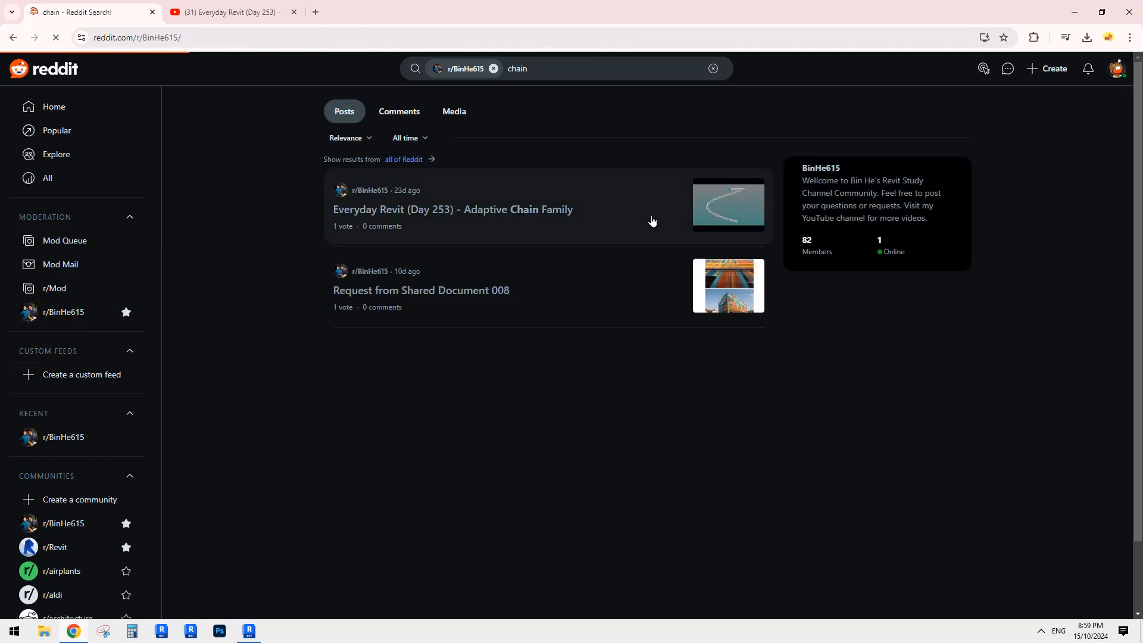
pyautogui.scroll(-10, 352, 384)
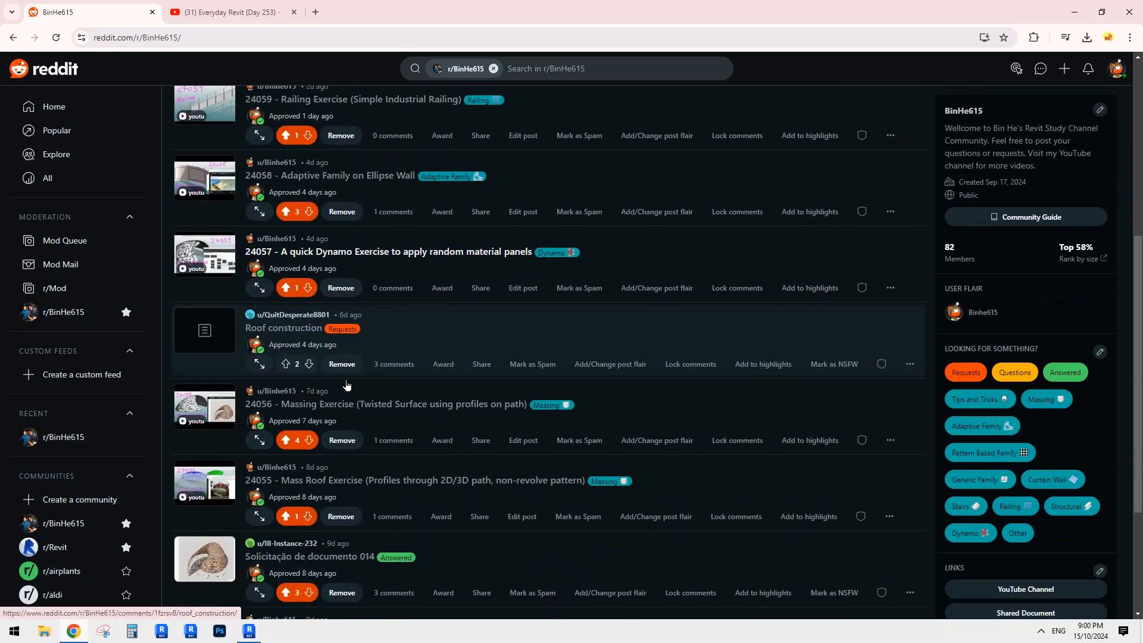
pyautogui.scroll(-6, 370, 387)
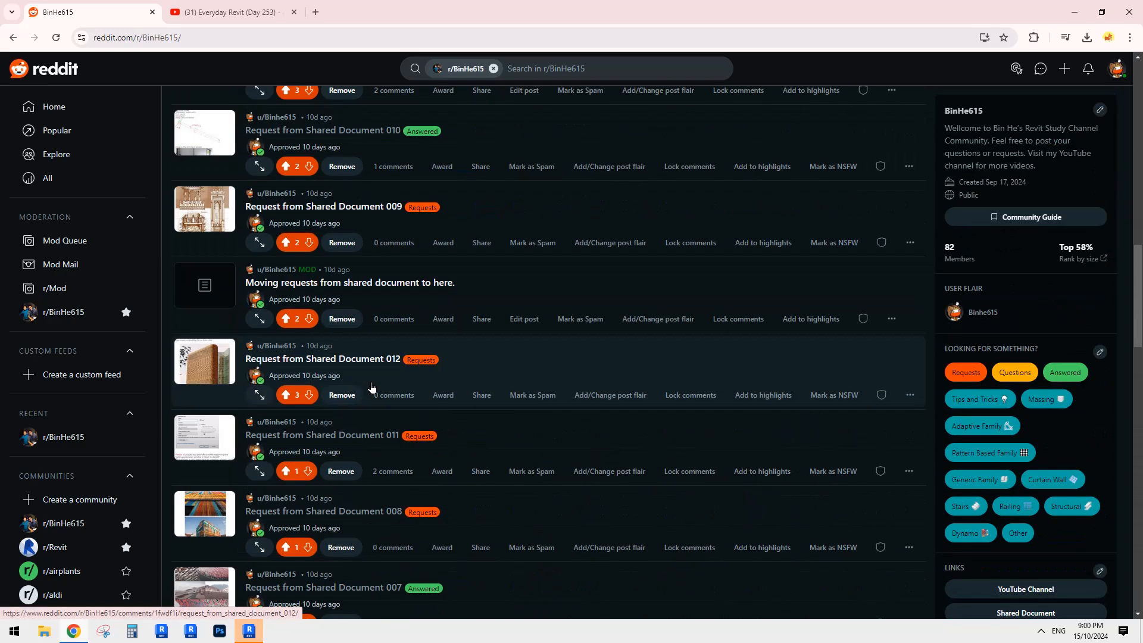
pyautogui.click(204, 259)
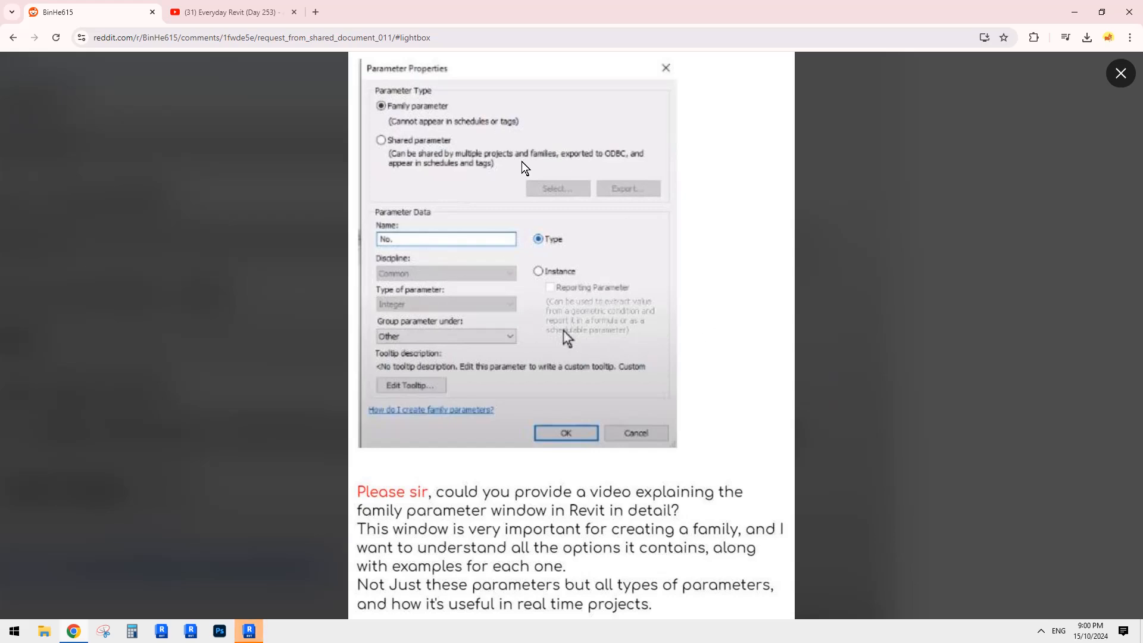
# Switch back to Revit and dismiss the warning about the finished mass.
pyautogui.click(249, 631)
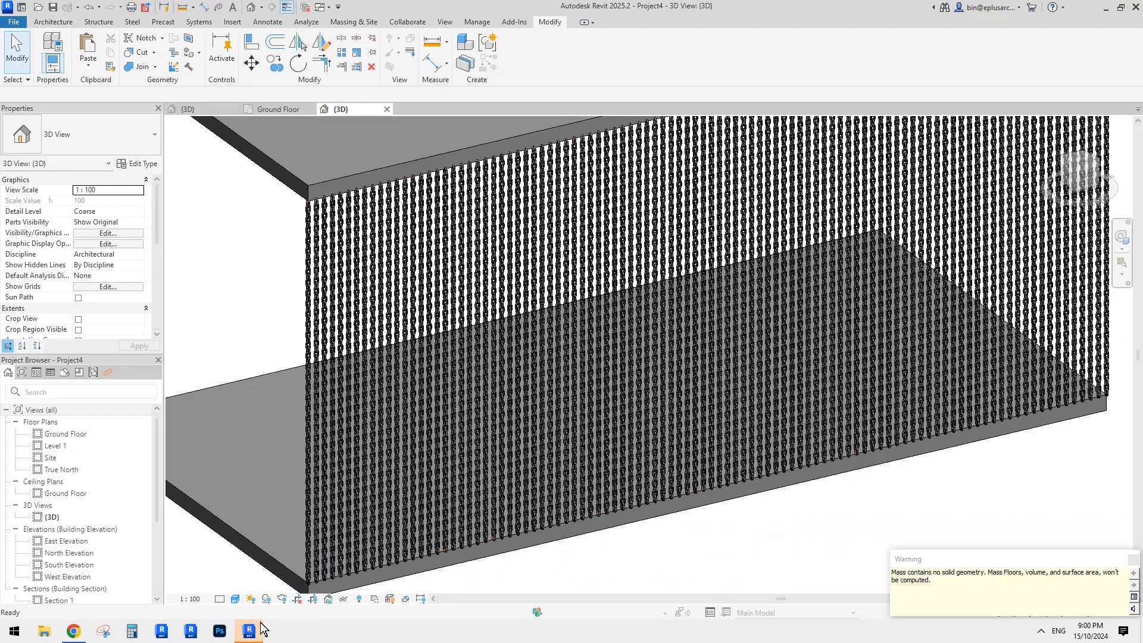
pyautogui.click(796, 534)
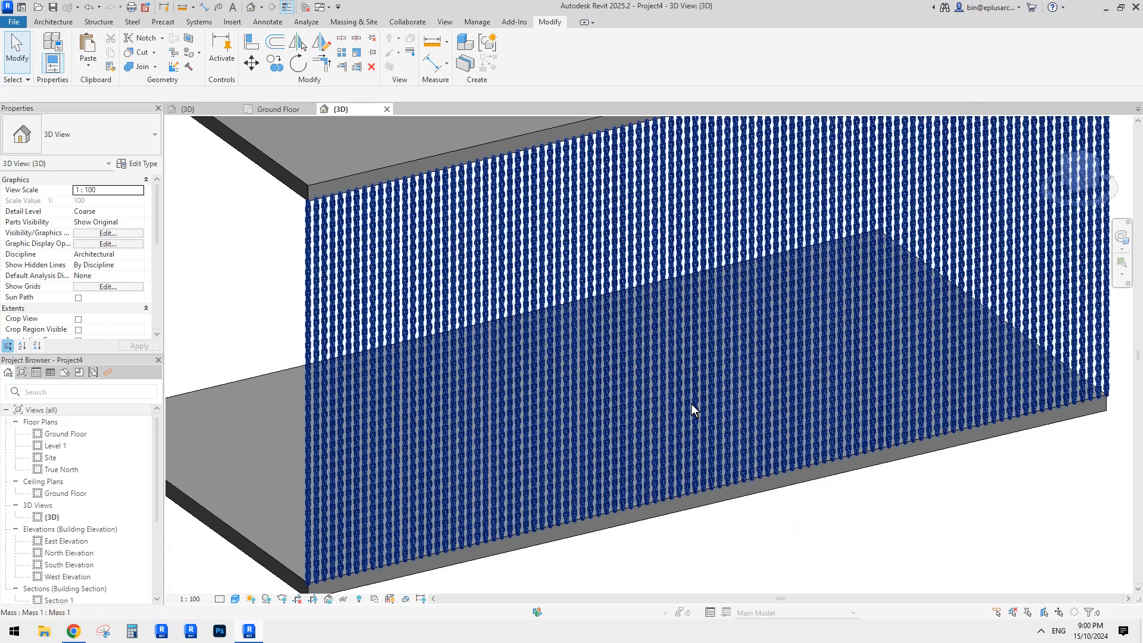
pyautogui.click(791, 543)
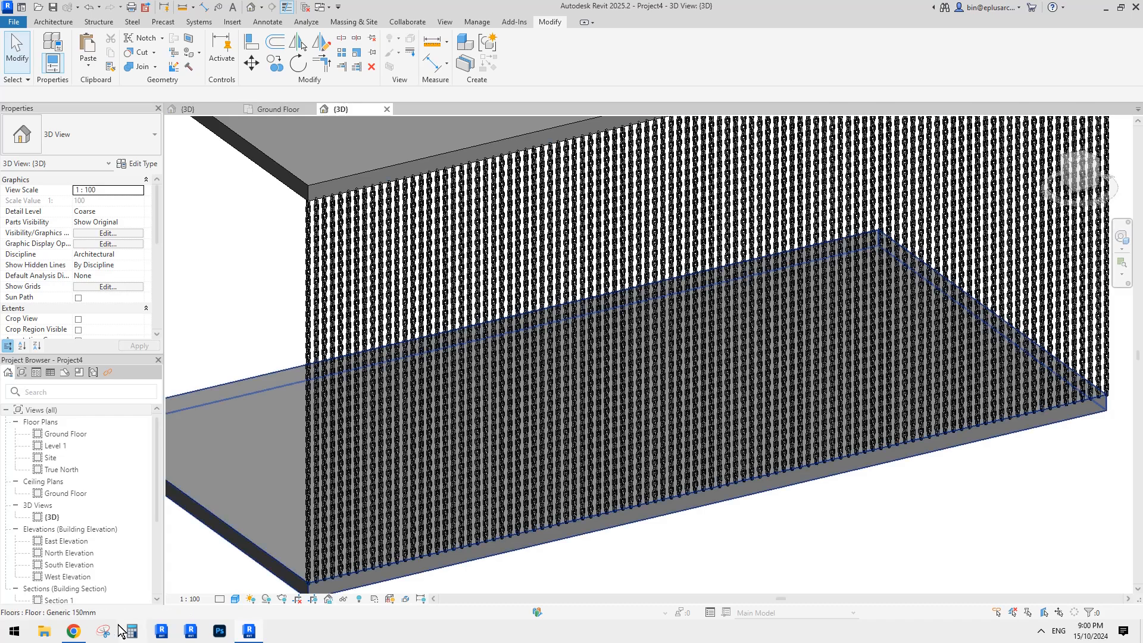
pyautogui.click(73, 630)
pyautogui.click(211, 17)
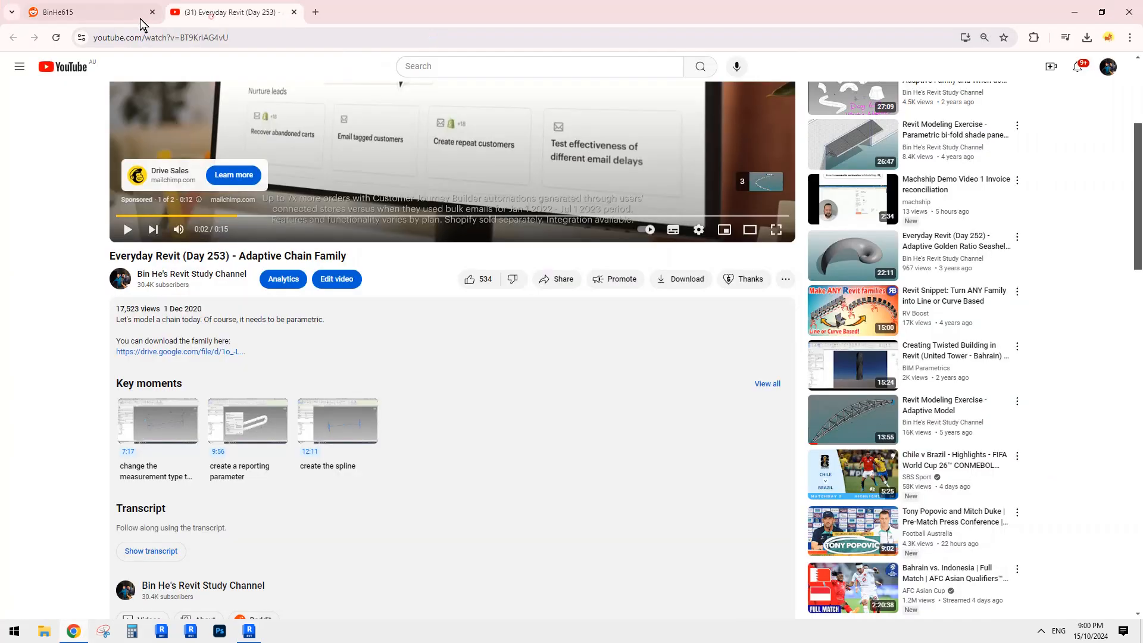
pyautogui.click(98, 15)
pyautogui.click(277, 11)
pyautogui.click(111, 17)
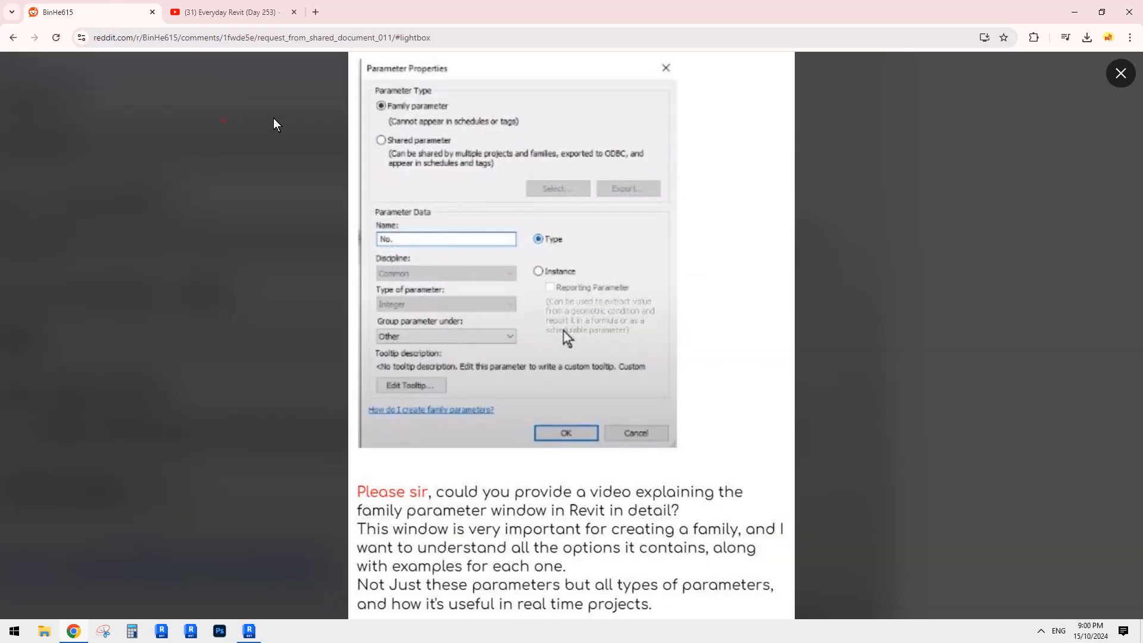
pyautogui.click(1129, 81)
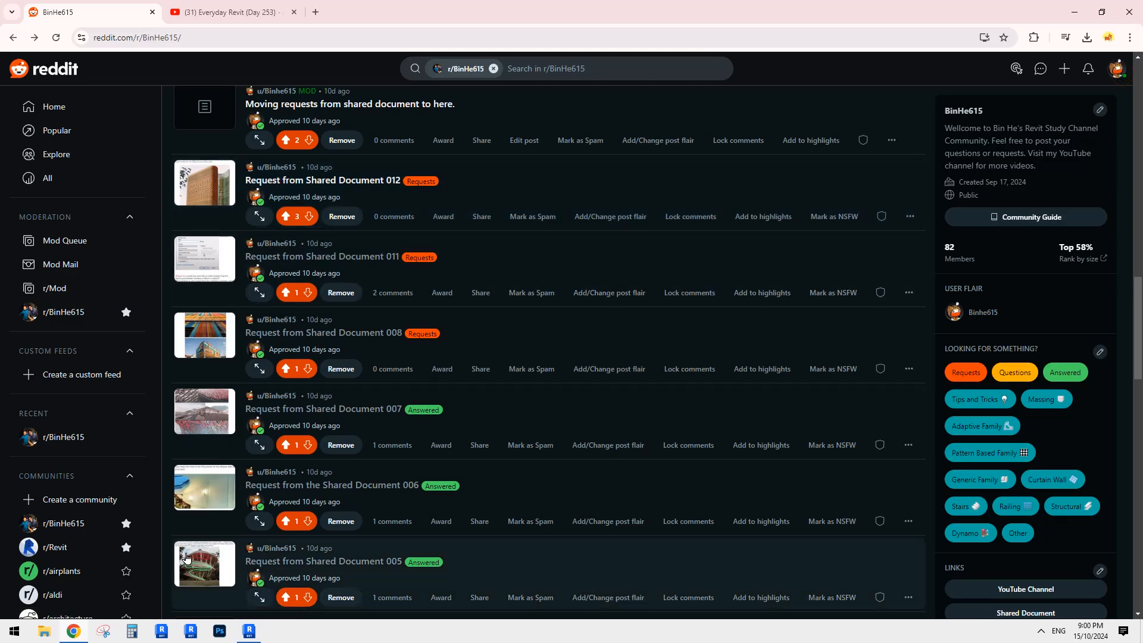
# Switch back to Revit and close the chain facade project and the Adaptive Chain Family without saving changes.
pyautogui.click(249, 632)
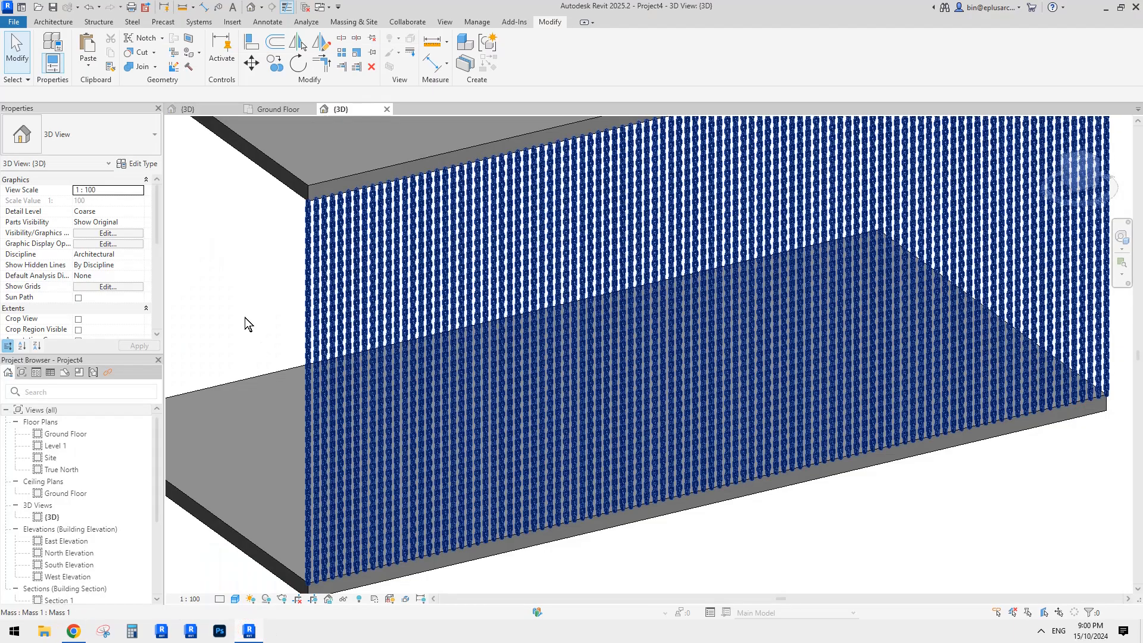
pyautogui.click(244, 315)
pyautogui.click(306, 8)
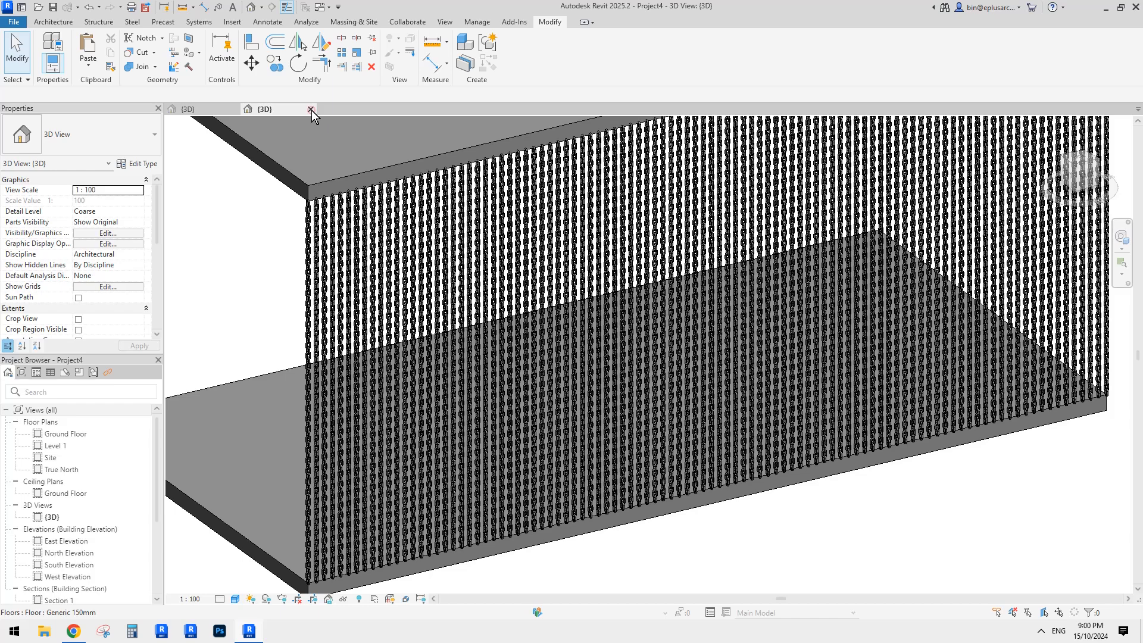
pyautogui.click(311, 110)
pyautogui.click(597, 316)
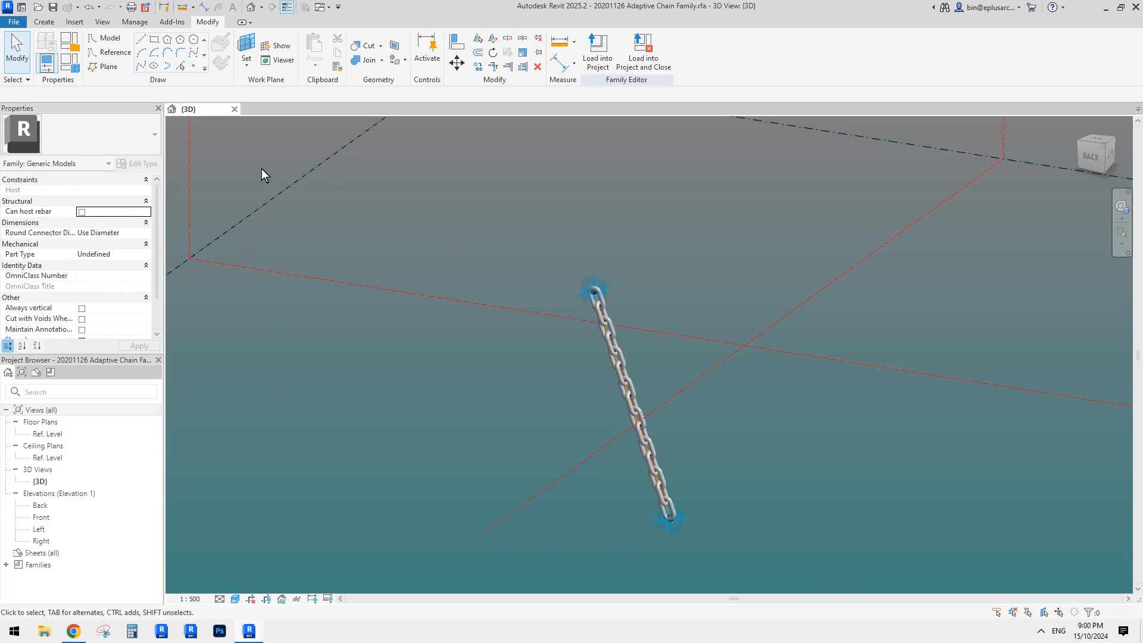
pyautogui.click(234, 110)
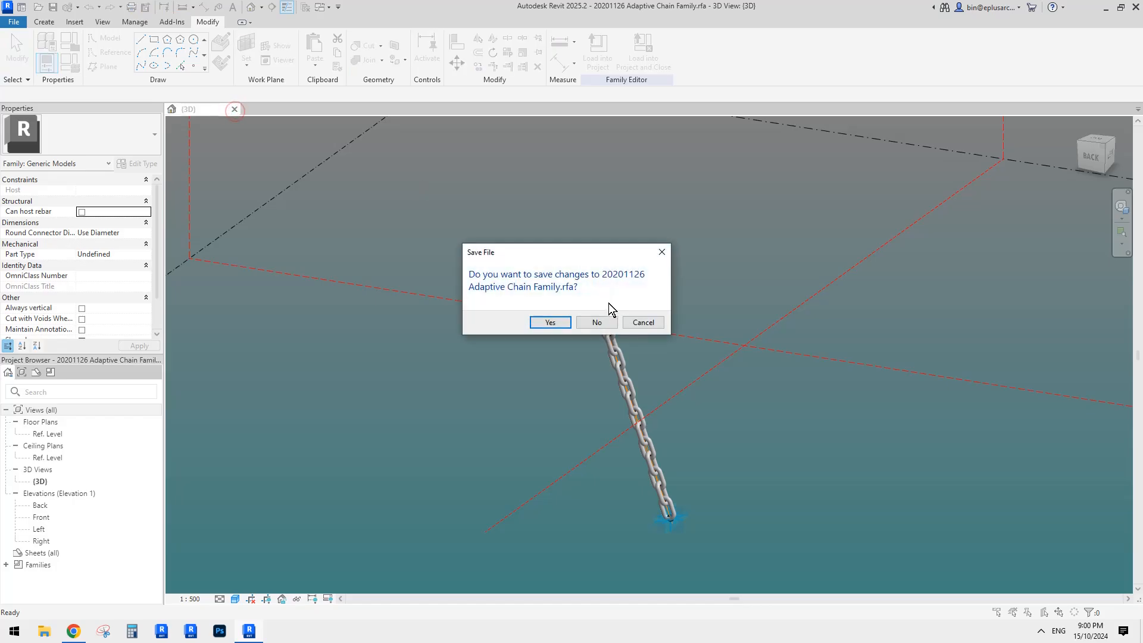
pyautogui.click(602, 320)
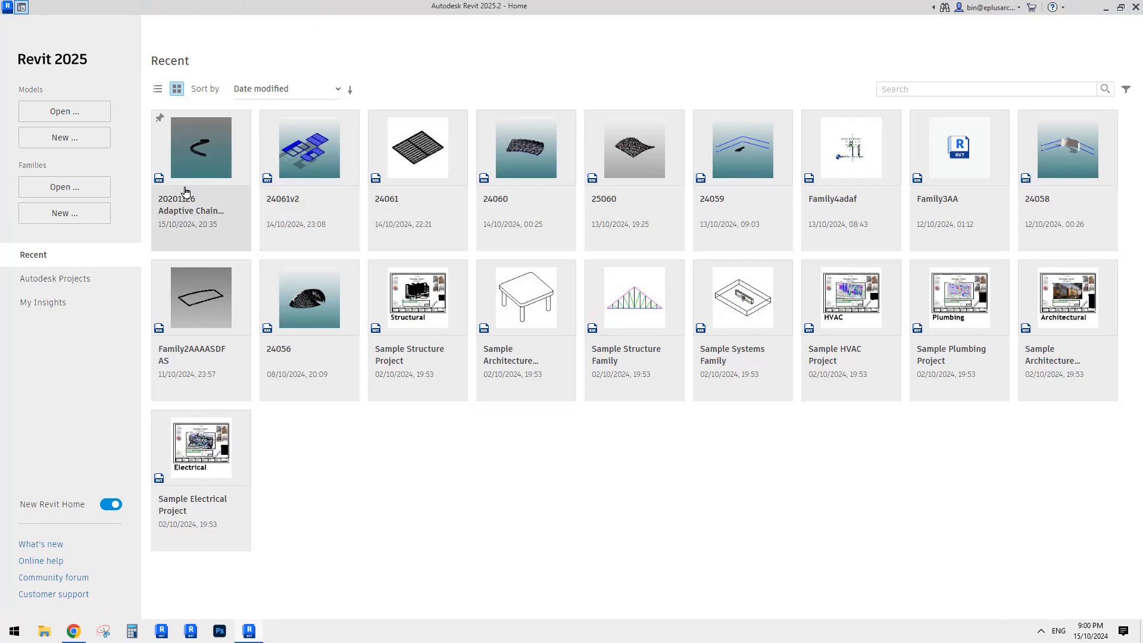
# Create a new project based on the Architectural Template.
pyautogui.click(74, 631)
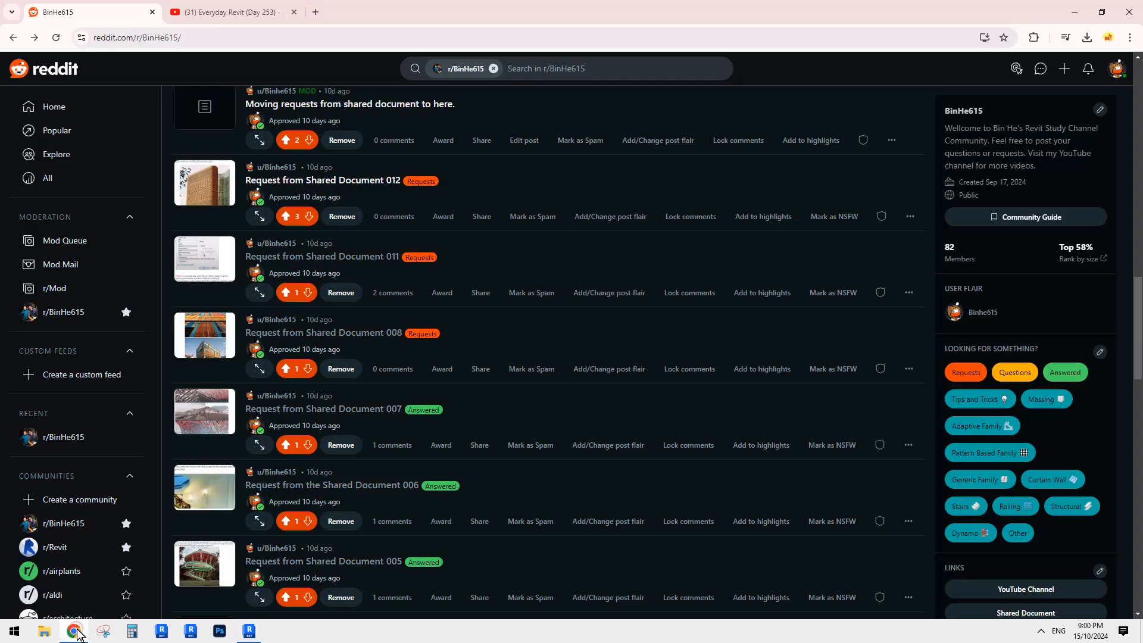
pyautogui.click(249, 631)
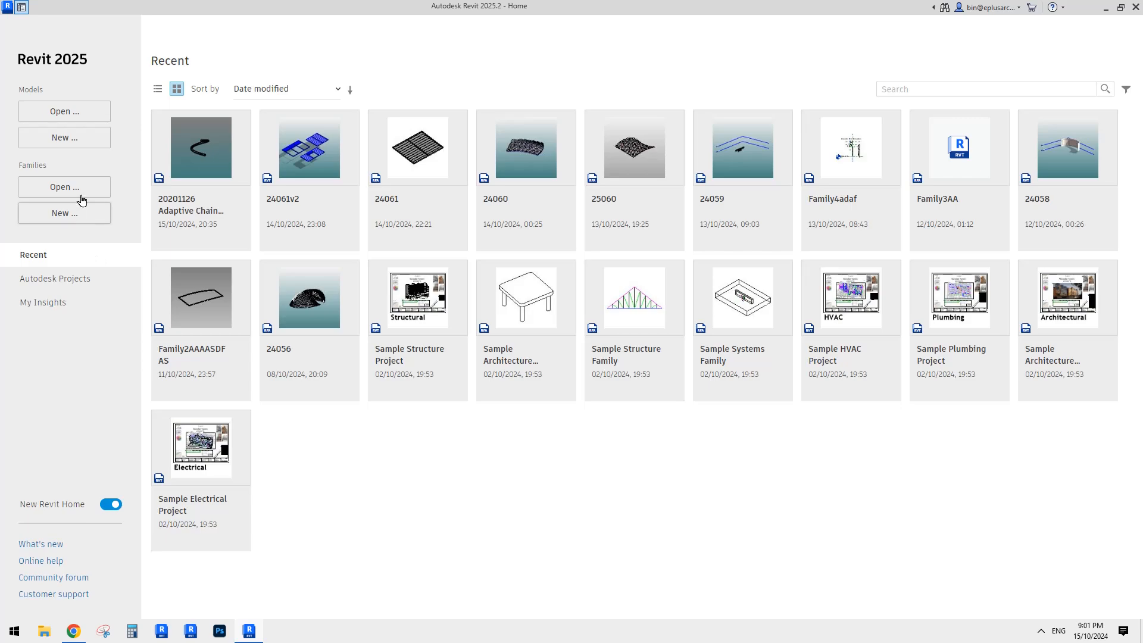
pyautogui.click(74, 139)
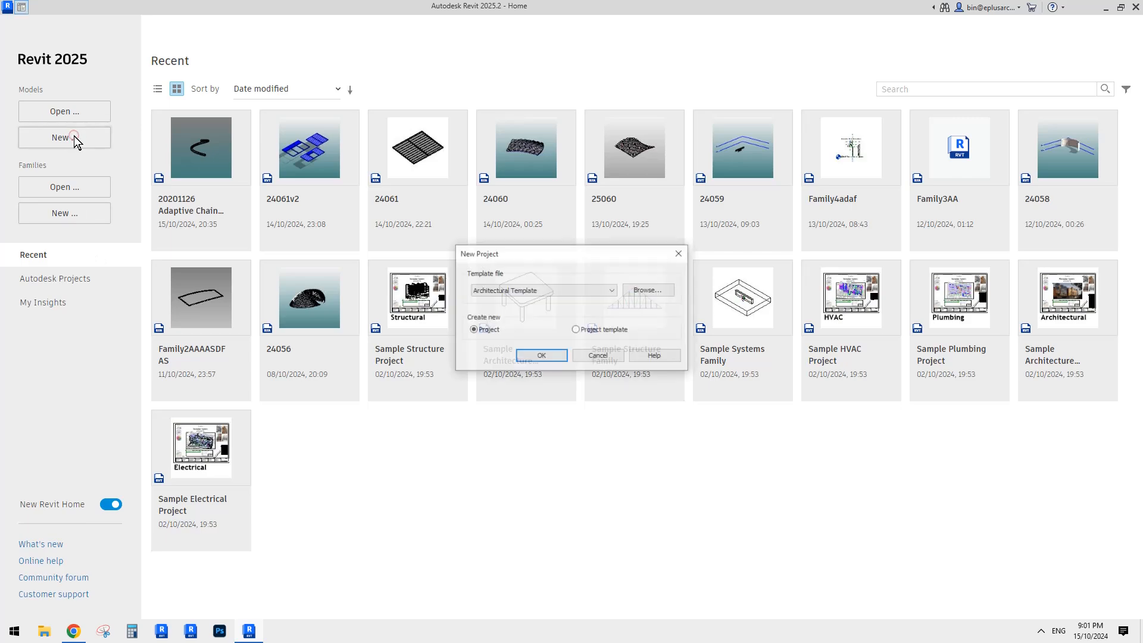
pyautogui.click(553, 355)
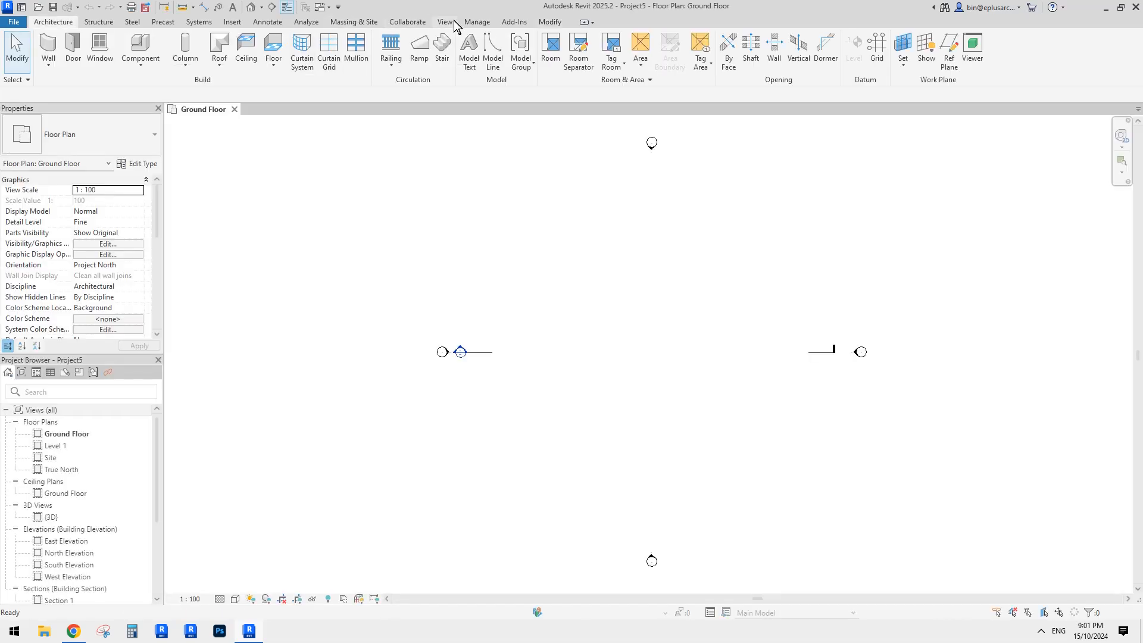
# Look into the Parameters Service and the Project Parameters list of the new project, closing each without changes.
pyautogui.click(474, 24)
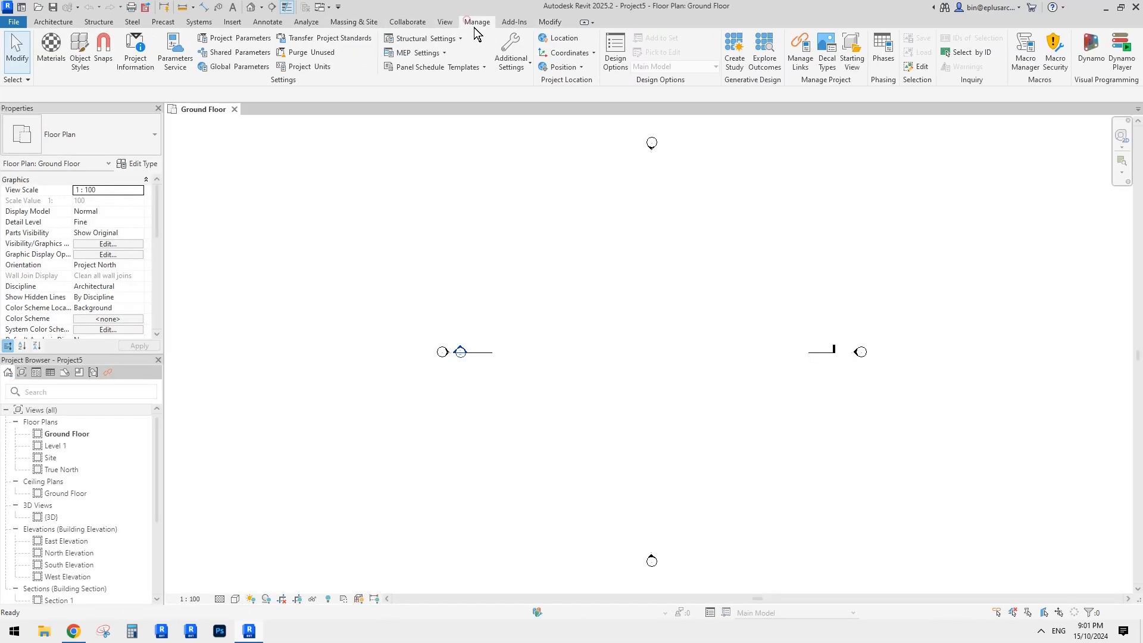
pyautogui.click(171, 60)
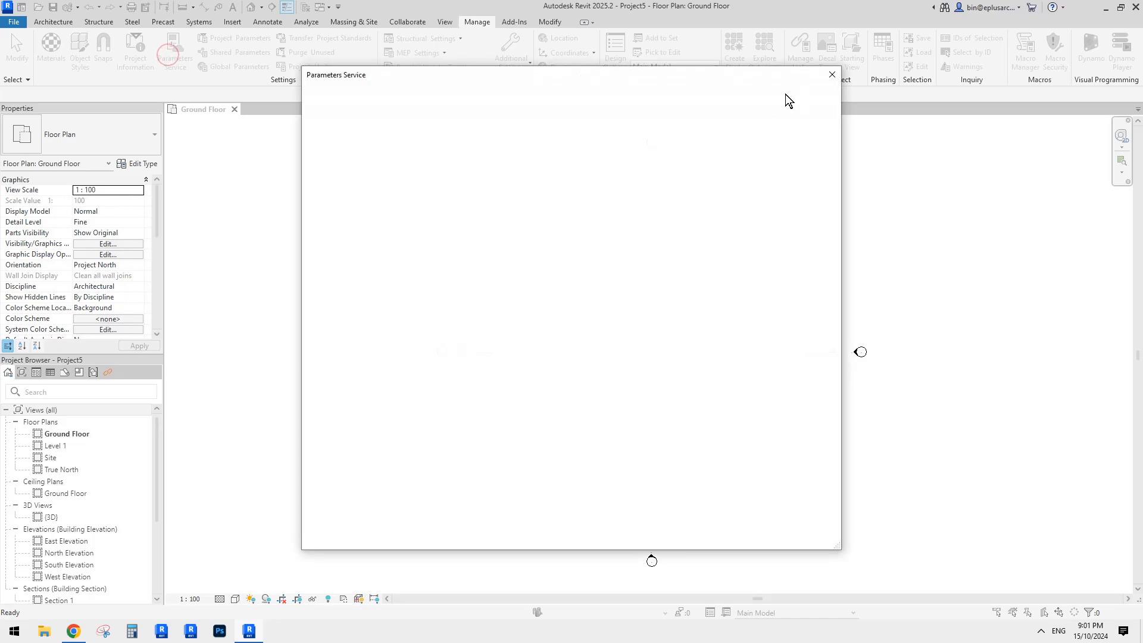
pyautogui.click(828, 78)
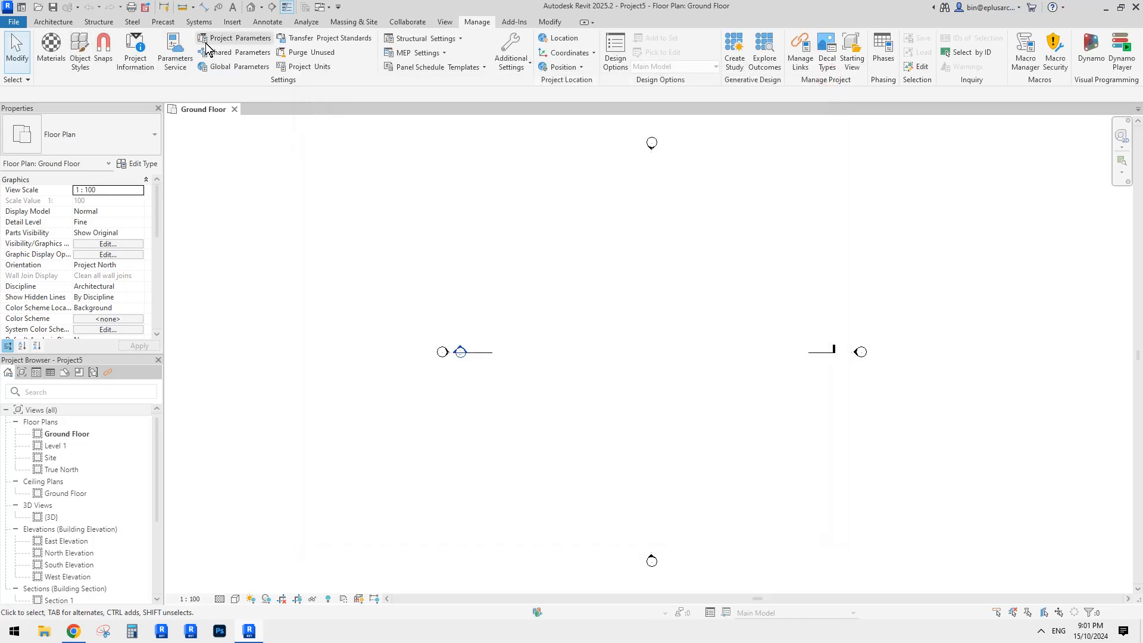
pyautogui.click(244, 39)
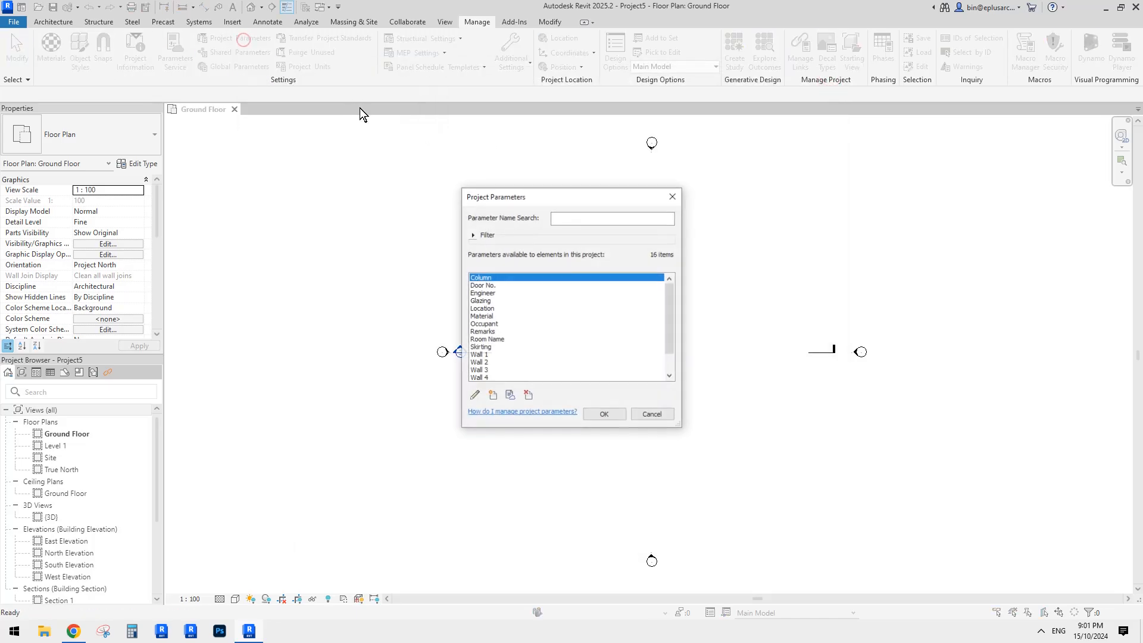
pyautogui.press('Escape')
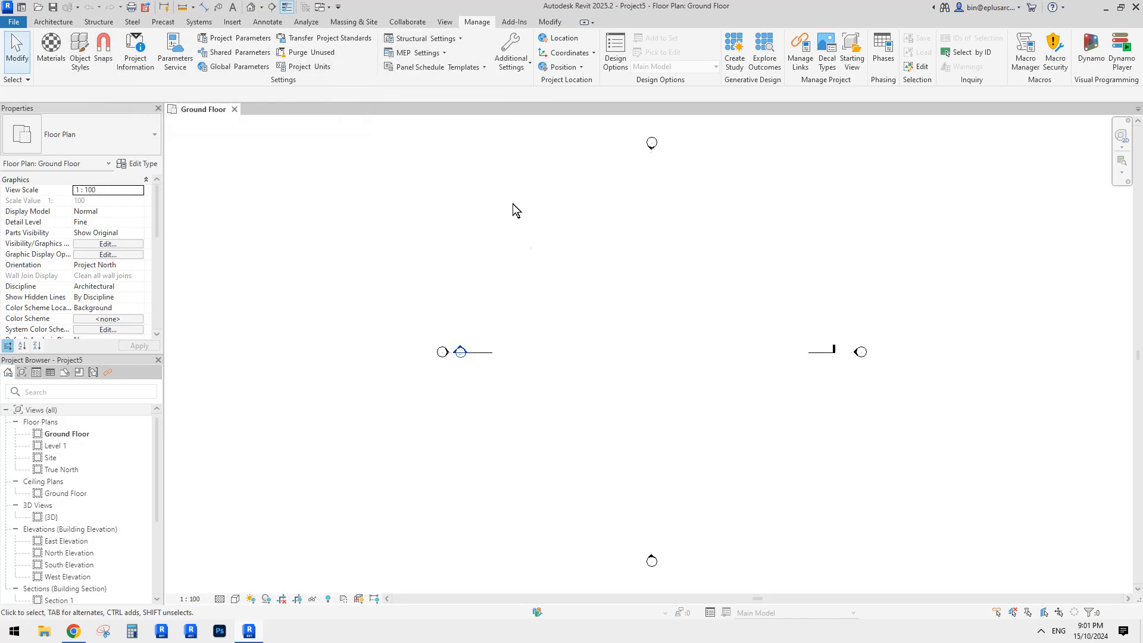
# Create a new family from the Metric Generic Model.rft template.
pyautogui.click(14, 21)
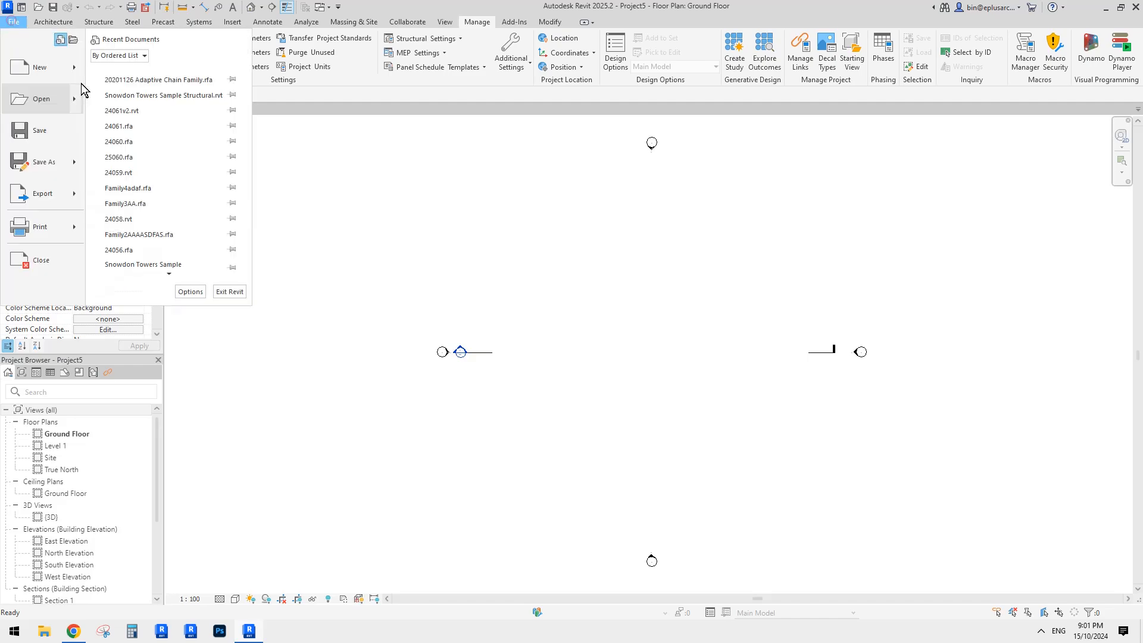
pyautogui.moveTo(66, 67)
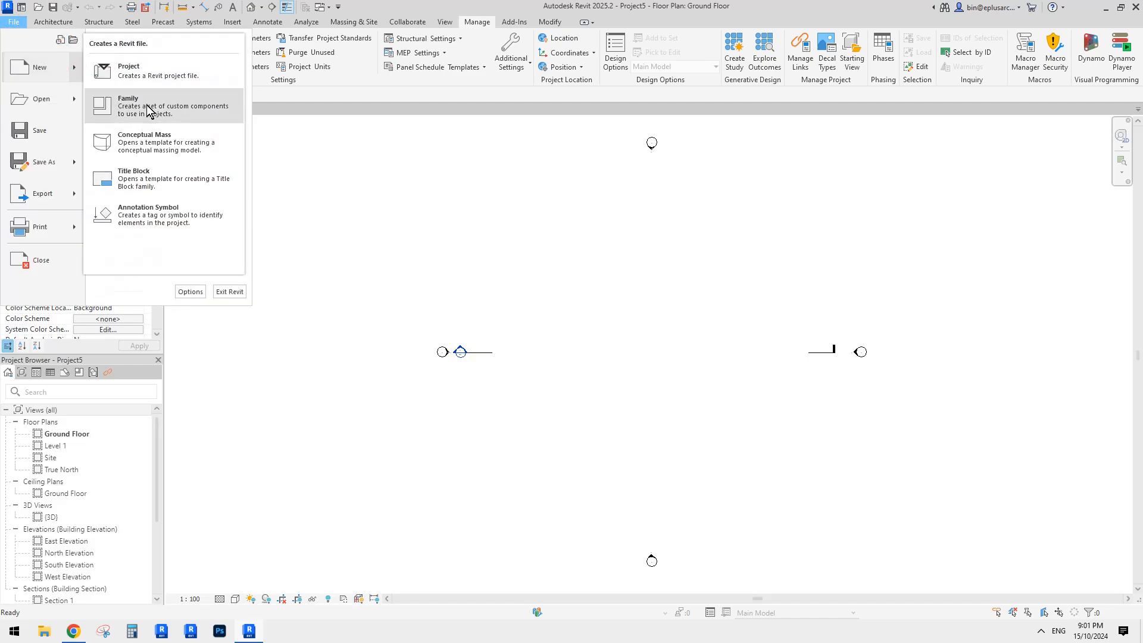
pyautogui.click(146, 105)
pyautogui.moveTo(651, 285); pyautogui.dragTo(648, 315)
pyautogui.click(439, 398)
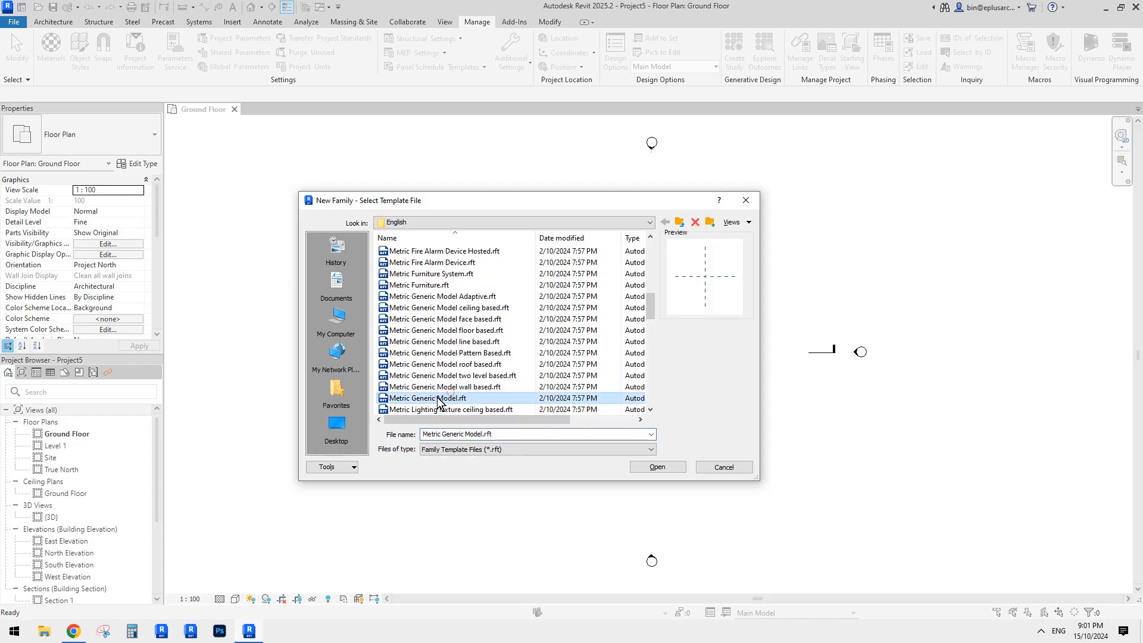
pyautogui.click(655, 467)
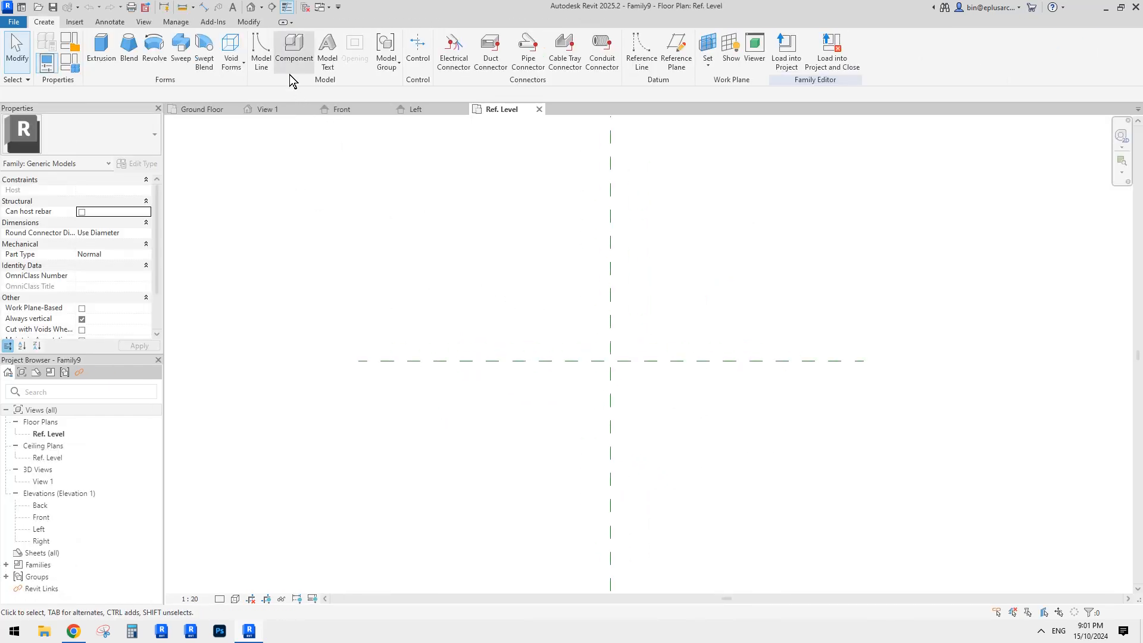
# Examine the Family Category and Parameters settings of the new family and close them without changes.
pyautogui.click(175, 22)
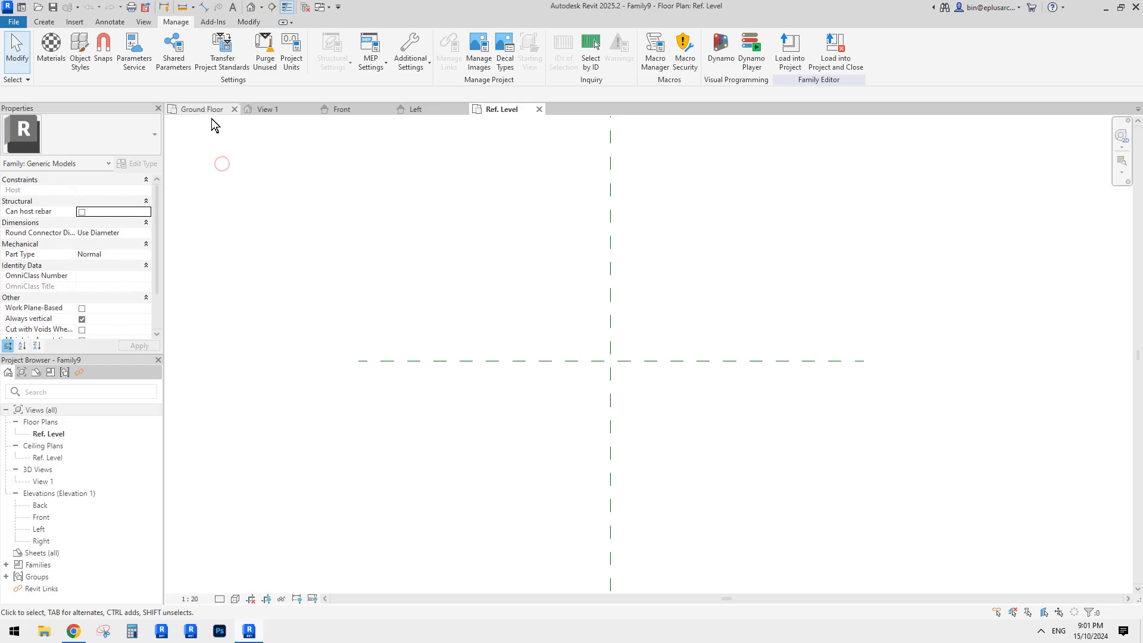
pyautogui.click(256, 22)
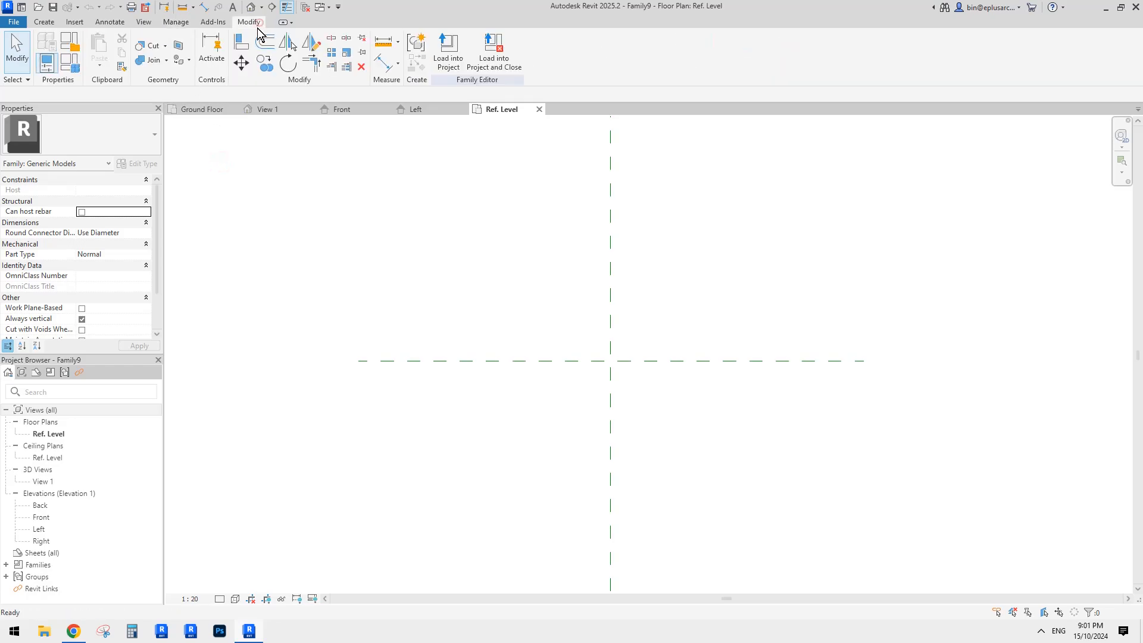
pyautogui.click(68, 43)
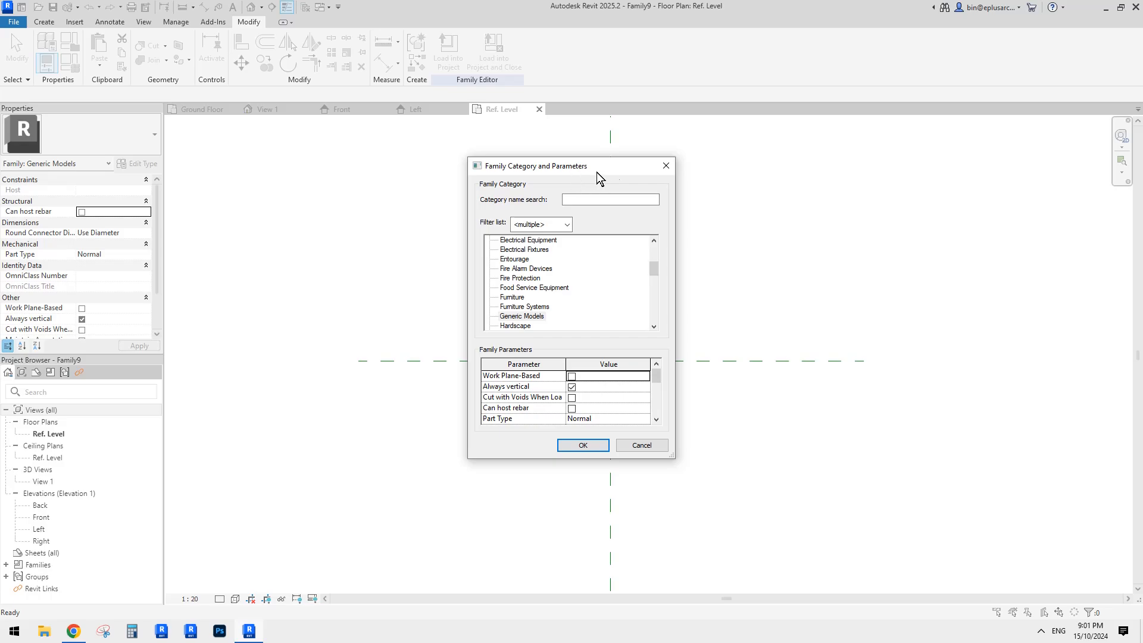
pyautogui.moveTo(596, 172); pyautogui.dragTo(547, 182)
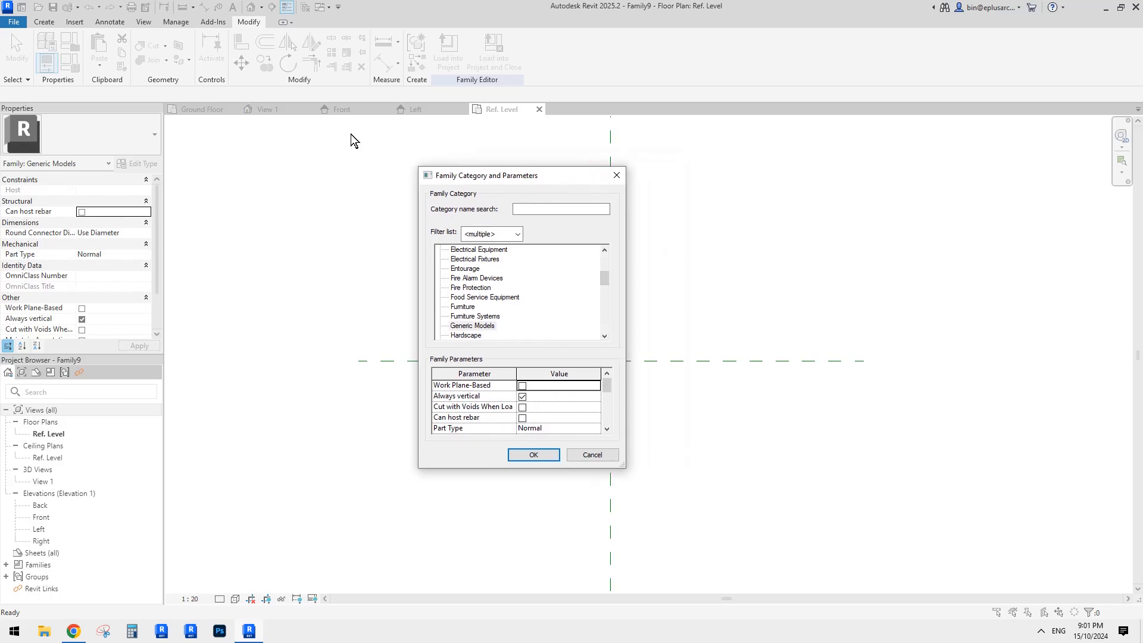
pyautogui.press('Escape')
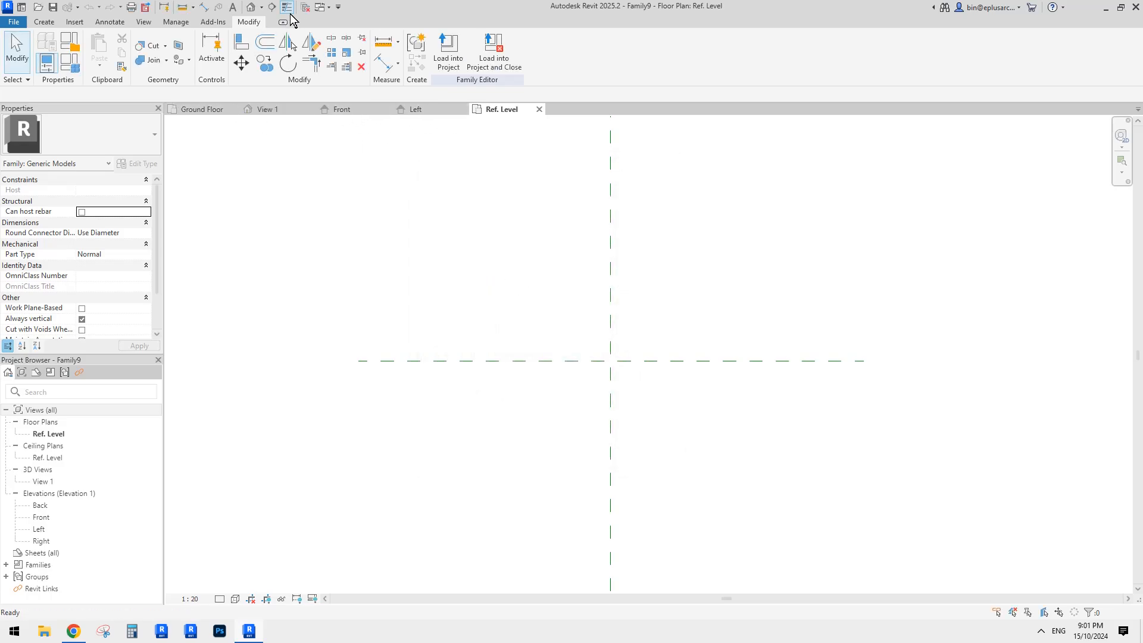
# Close the inactive views, switch to the project's Ground Floor plan and check its Type Properties without changing anything.
pyautogui.click(305, 7)
pyautogui.click(211, 109)
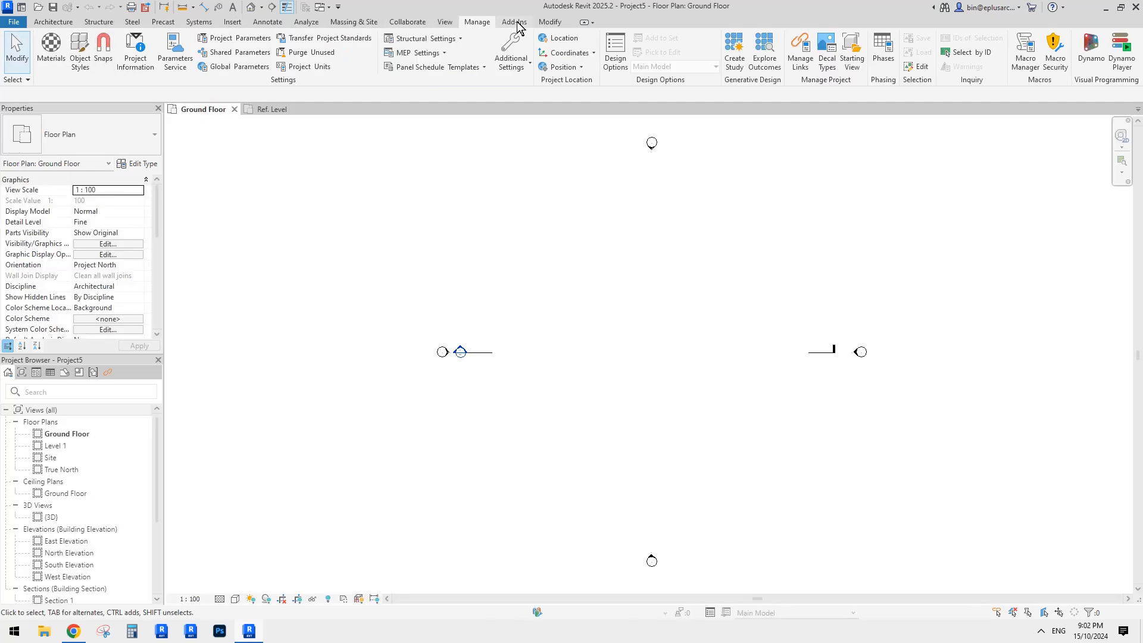
pyautogui.click(550, 22)
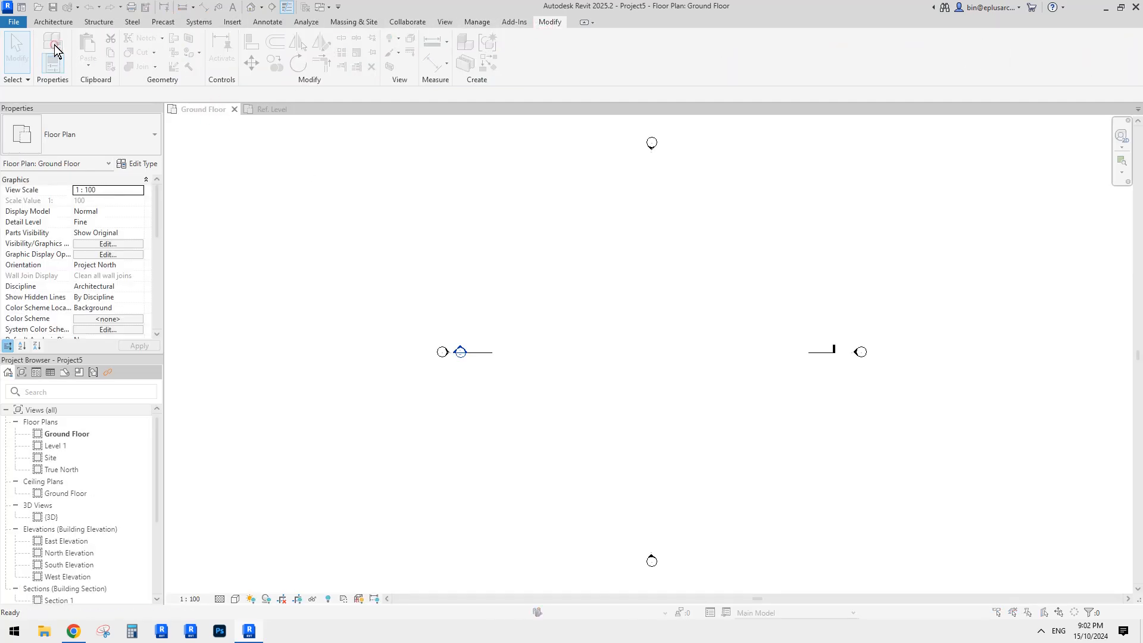
pyautogui.moveTo(765, 171); pyautogui.dragTo(756, 171)
pyautogui.press('Escape')
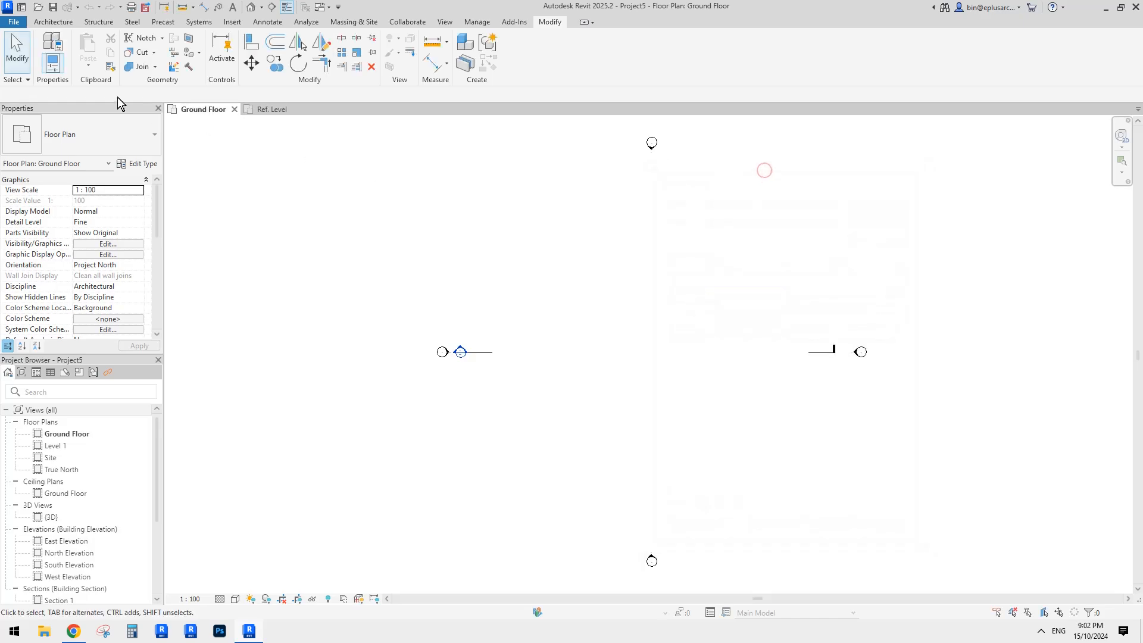
pyautogui.click(53, 63)
pyautogui.click(54, 62)
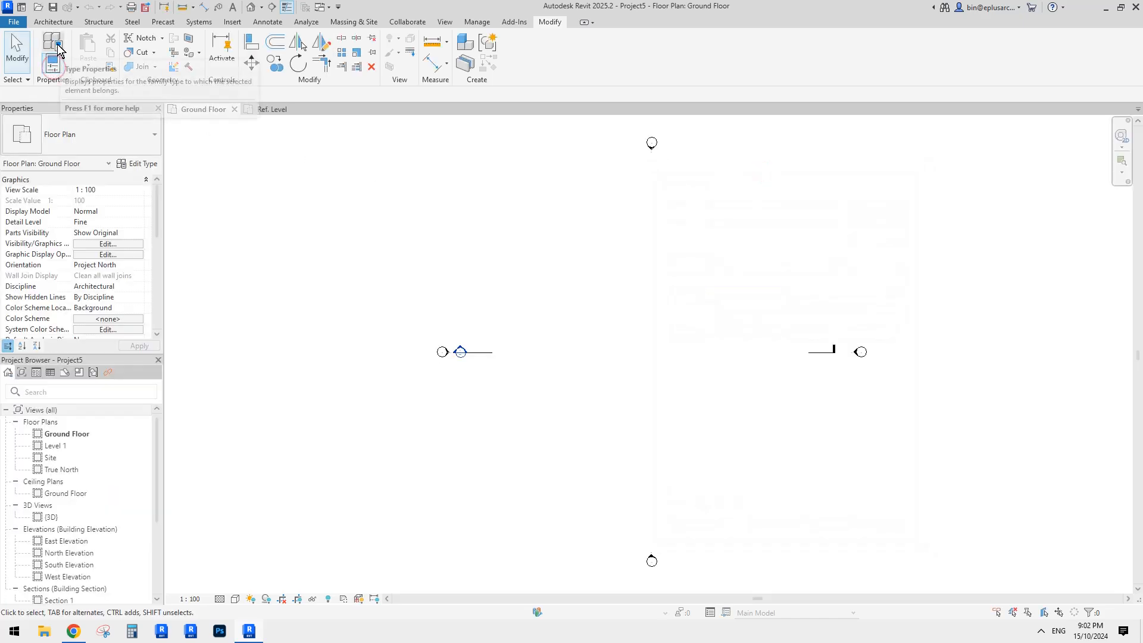
# Switch to the Reddit page, review the image of Request from Shared Document 011 and return to Revit.
pyautogui.click(78, 631)
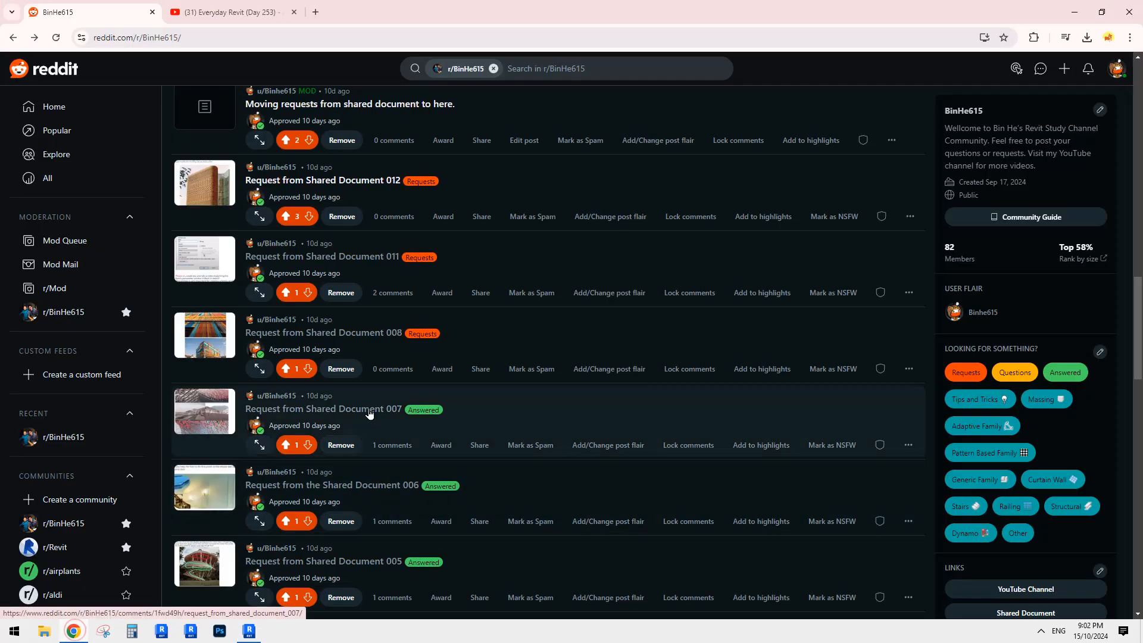
pyautogui.click(212, 261)
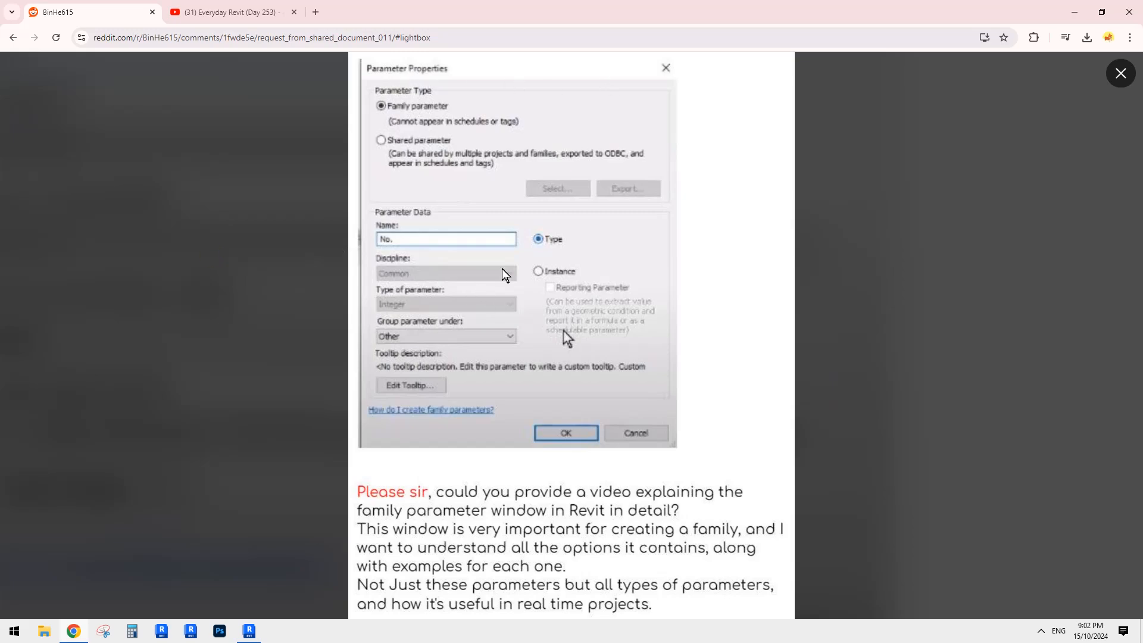
pyautogui.press('Escape')
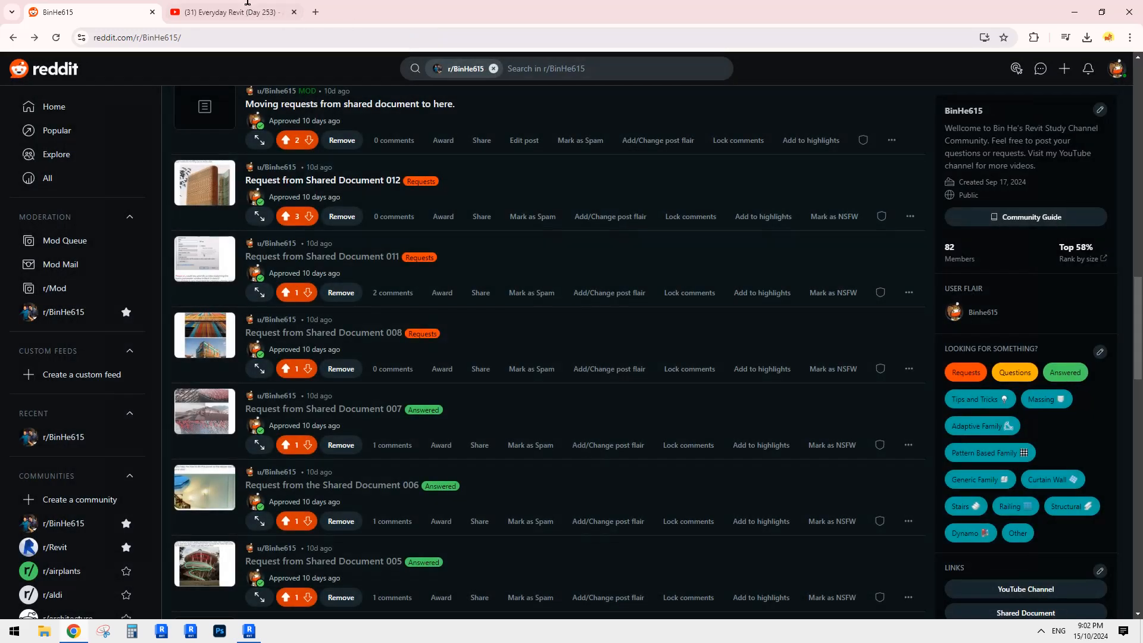
pyautogui.click(228, 10)
pyautogui.click(139, 14)
pyautogui.click(249, 631)
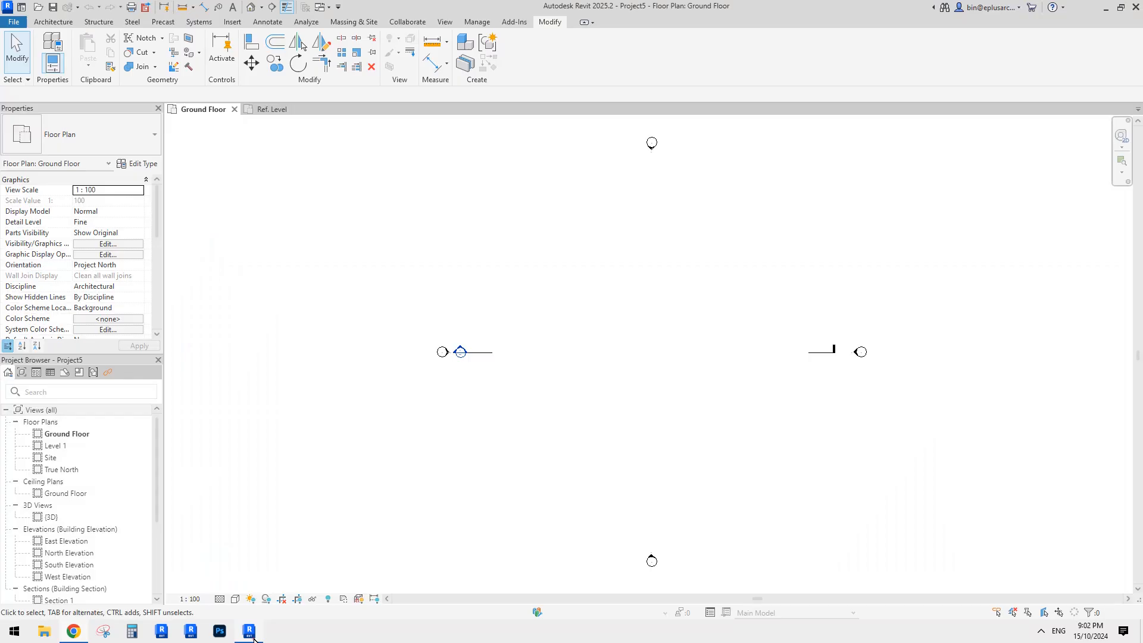
# Draw a vertical reference plane about 613 mm left of the central vertical plane in the family's Ref. Level plan.
pyautogui.click(269, 109)
pyautogui.moveTo(597, 314); pyautogui.dragTo(563, 341, button='middle')
pyautogui.press('r')
pyautogui.press('p')
pyautogui.click(498, 513)
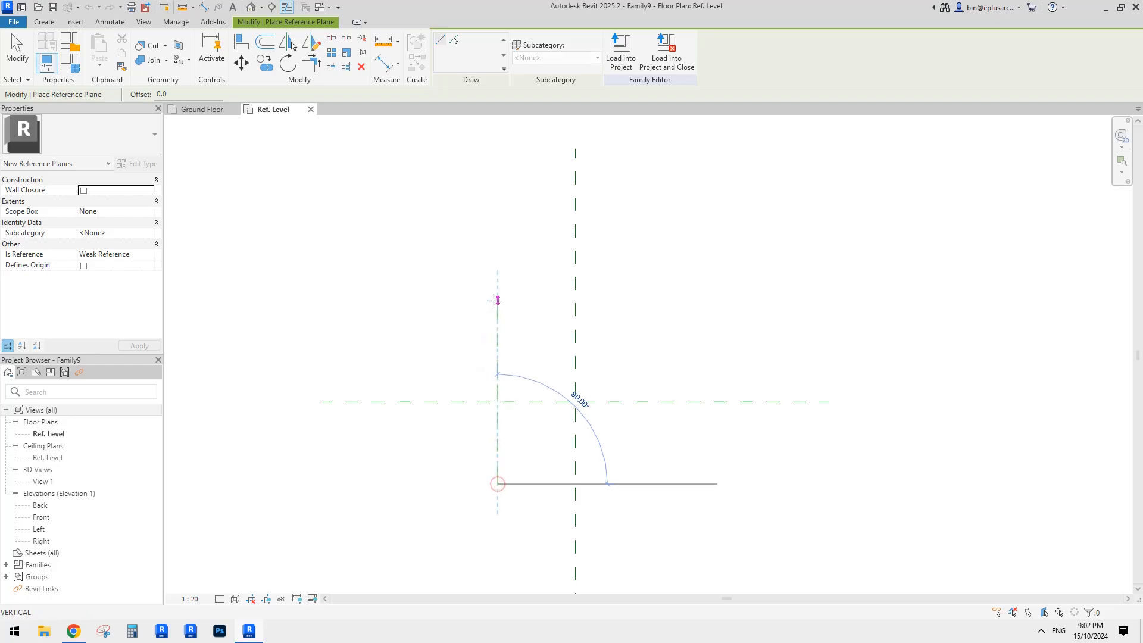
pyautogui.click(495, 299)
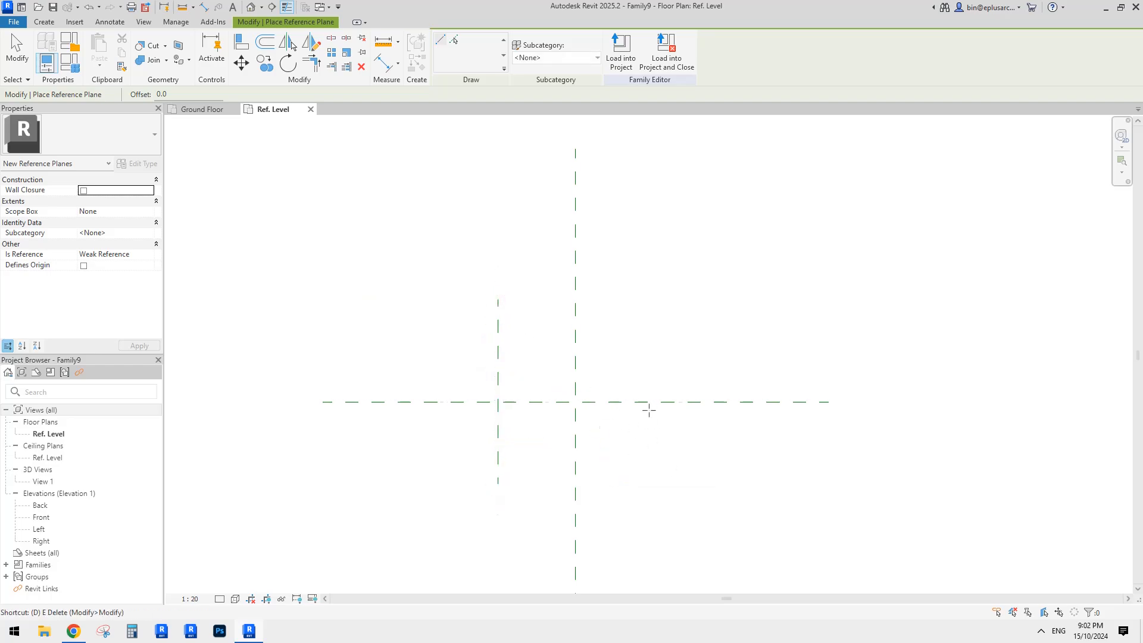
# Dimension the distance between the central vertical reference plane and the new reference plane to its left.
pyautogui.press('Escape')
pyautogui.press('Escape')
pyautogui.press('d')
pyautogui.press('i')
pyautogui.click(576, 355)
pyautogui.click(497, 355)
pyautogui.click(529, 340)
pyautogui.press('Escape')
pyautogui.press('Escape')
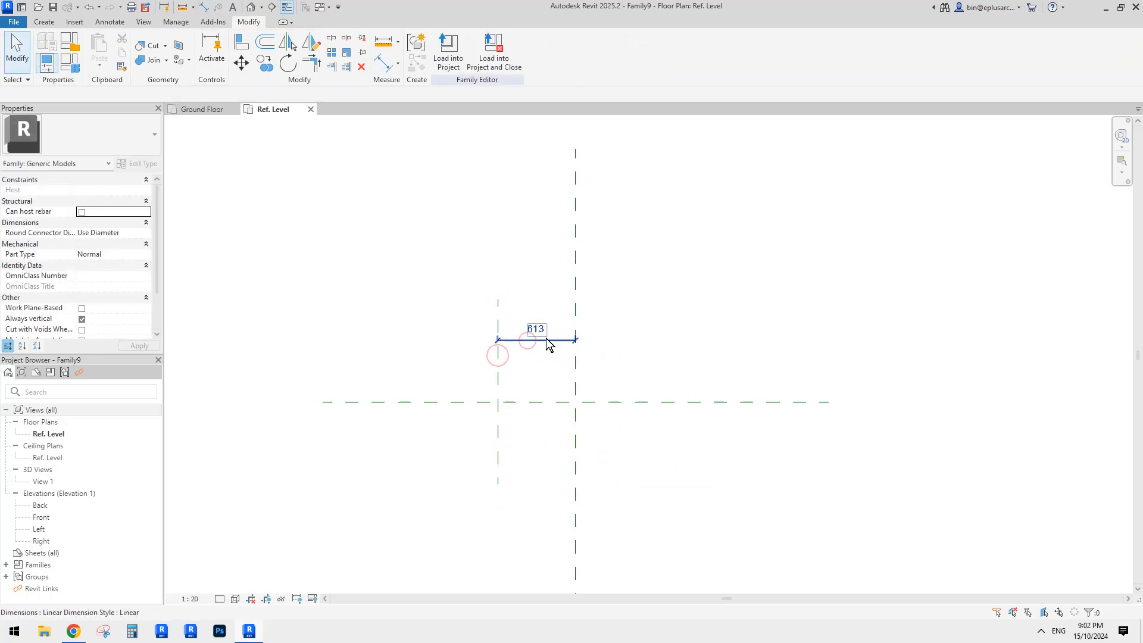
# Review the Parameter Properties options for labelling the dimension left of the central vertical plane, without creating a parameter.
pyautogui.click(546, 340)
pyautogui.scroll(3, 613, 288)
pyautogui.scroll(-1, 613, 287)
pyautogui.click(559, 51)
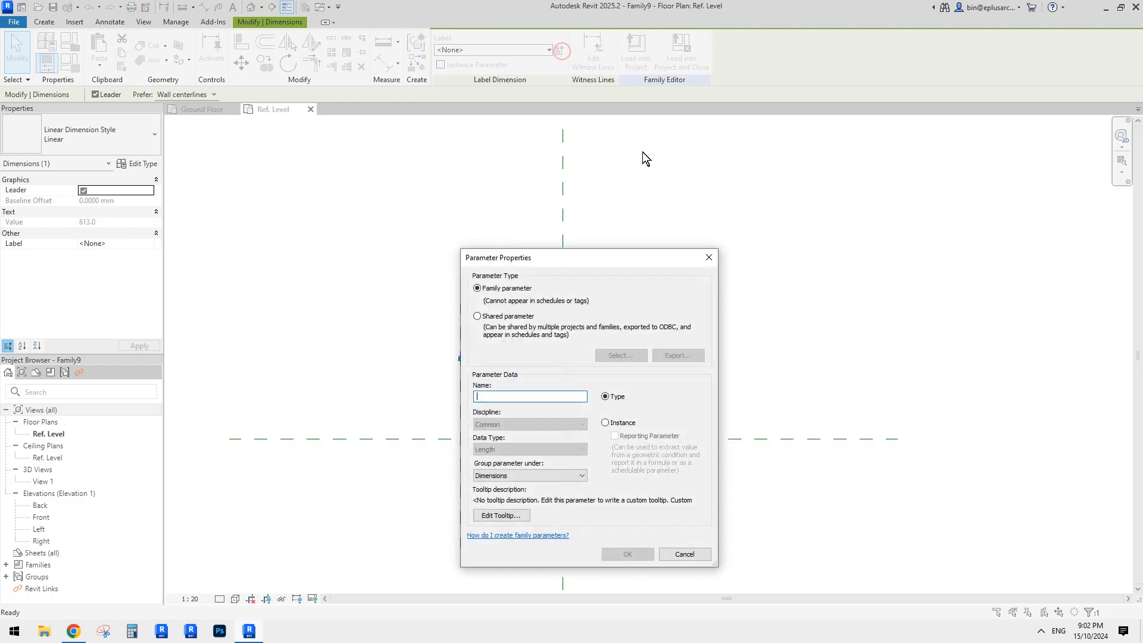
pyautogui.moveTo(577, 253); pyautogui.dragTo(758, 194)
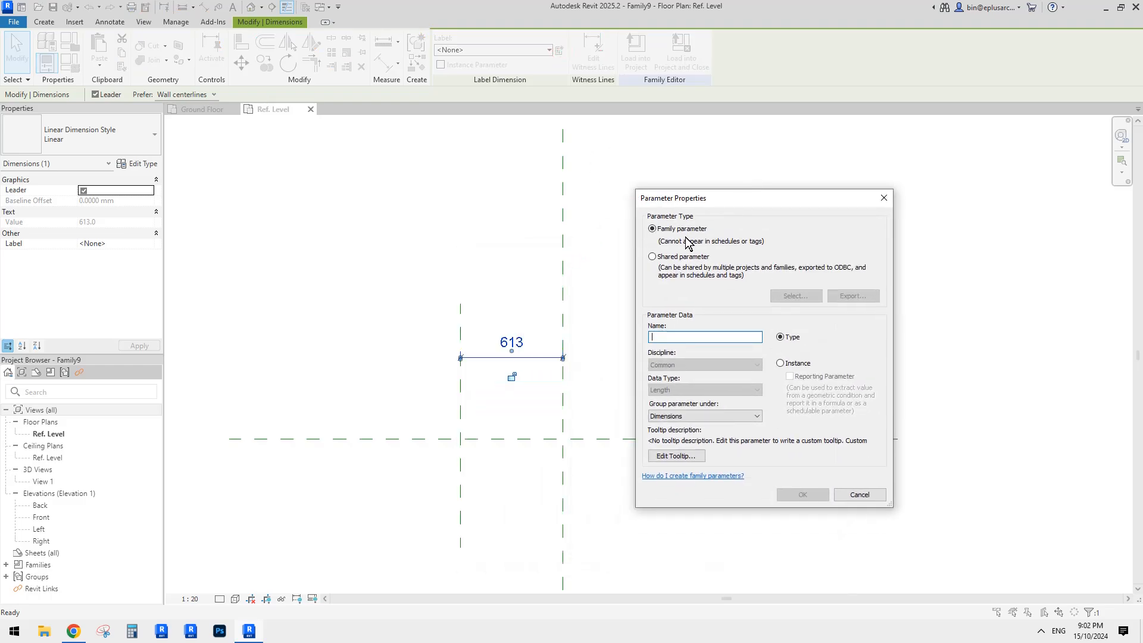
pyautogui.moveTo(715, 197); pyautogui.dragTo(682, 205)
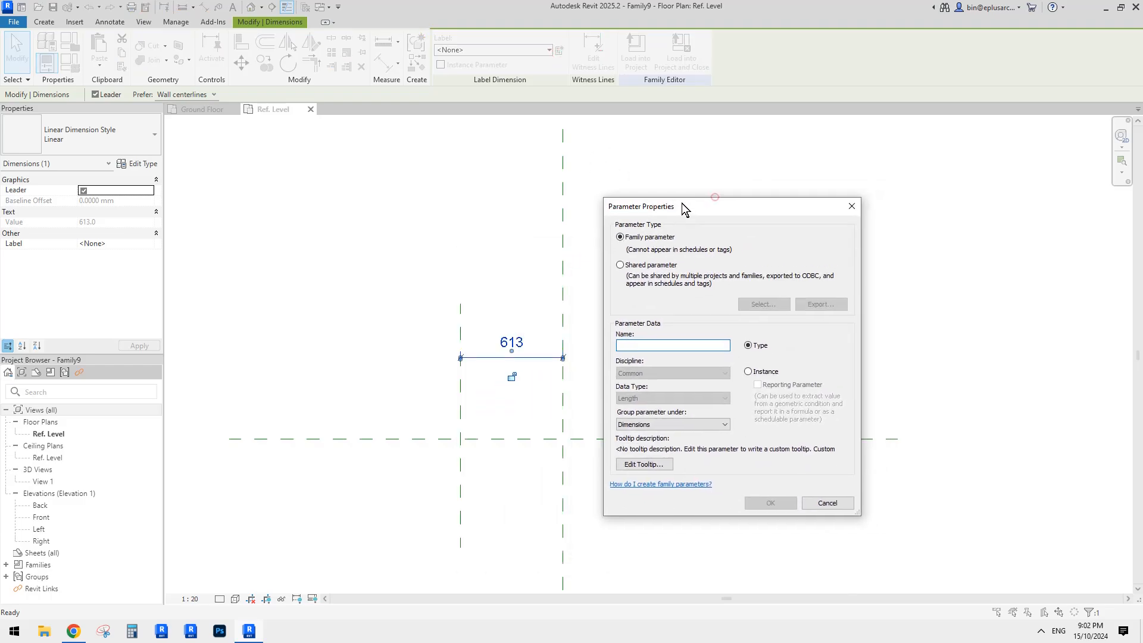
pyautogui.press('Escape')
pyautogui.press('Escape')
pyautogui.scroll(2, 539, 361)
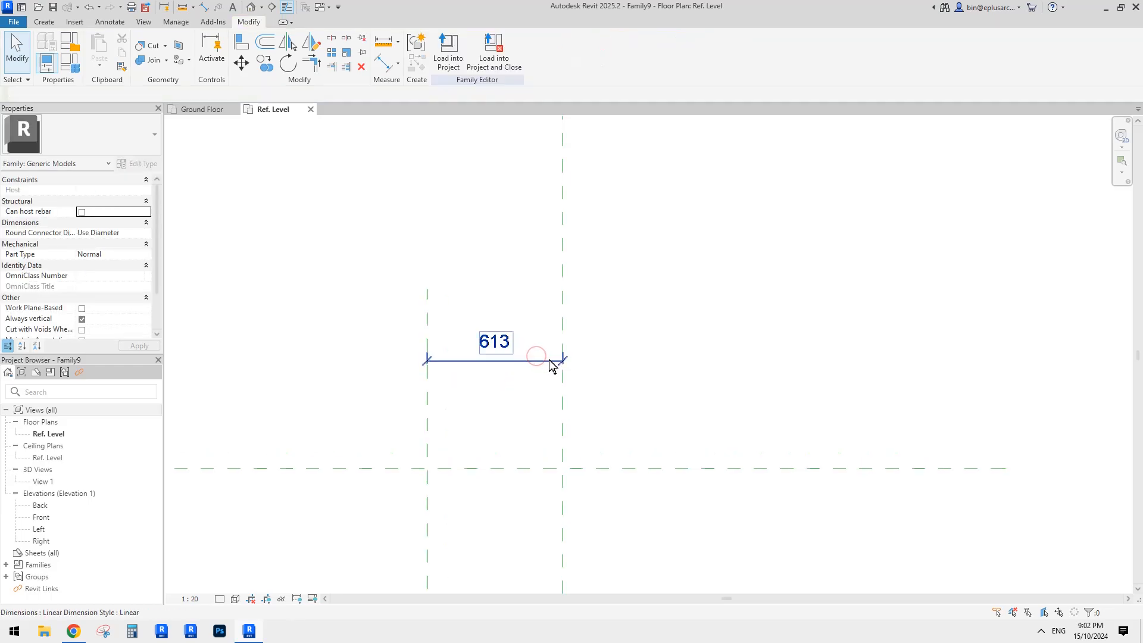
pyautogui.click(539, 361)
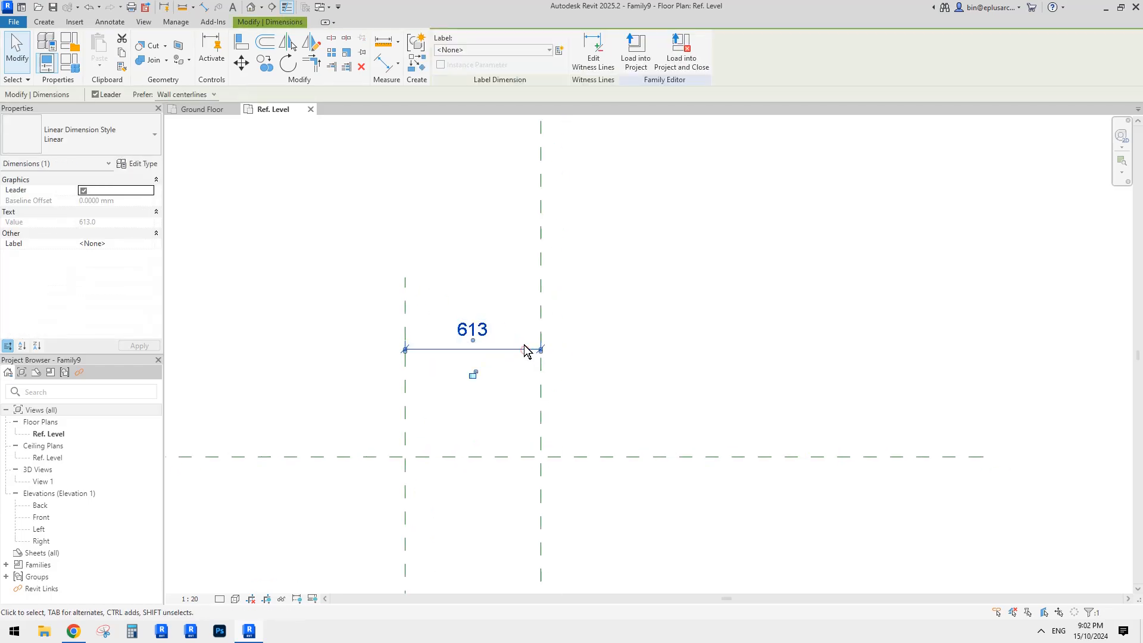
pyautogui.click(560, 49)
pyautogui.moveTo(699, 207); pyautogui.dragTo(719, 189)
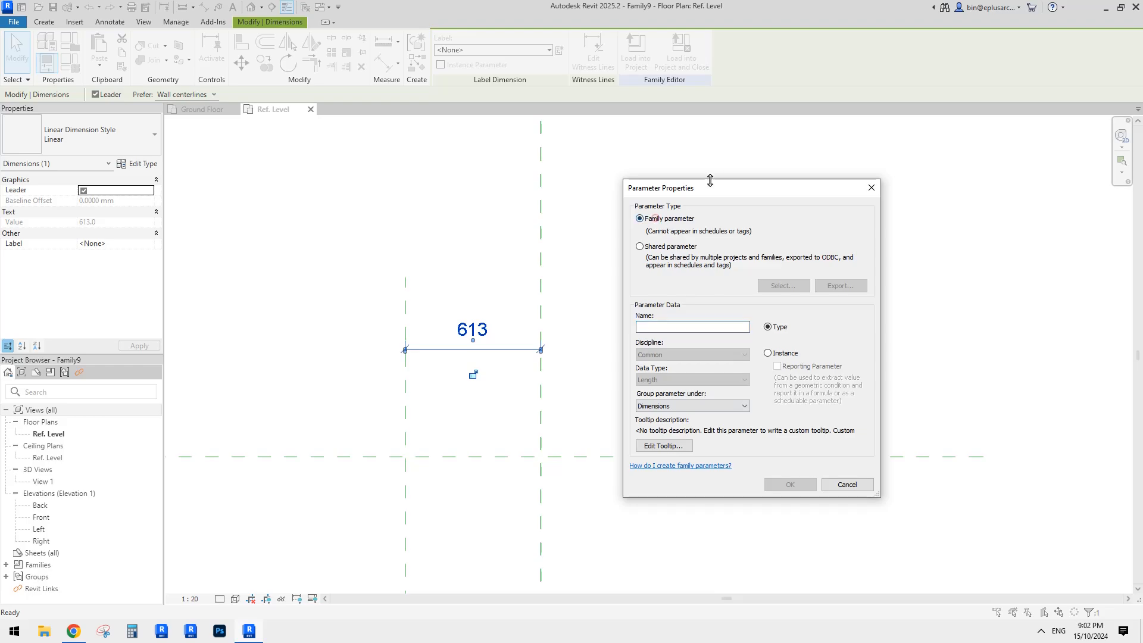
pyautogui.moveTo(712, 185); pyautogui.dragTo(730, 184)
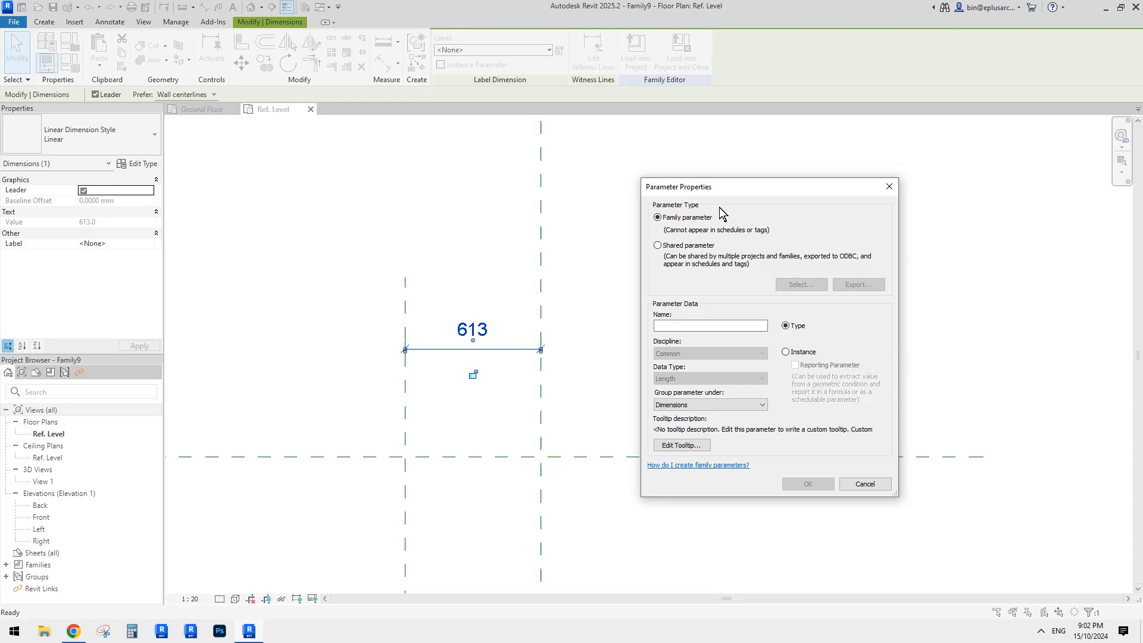
pyautogui.moveTo(726, 193); pyautogui.dragTo(712, 178)
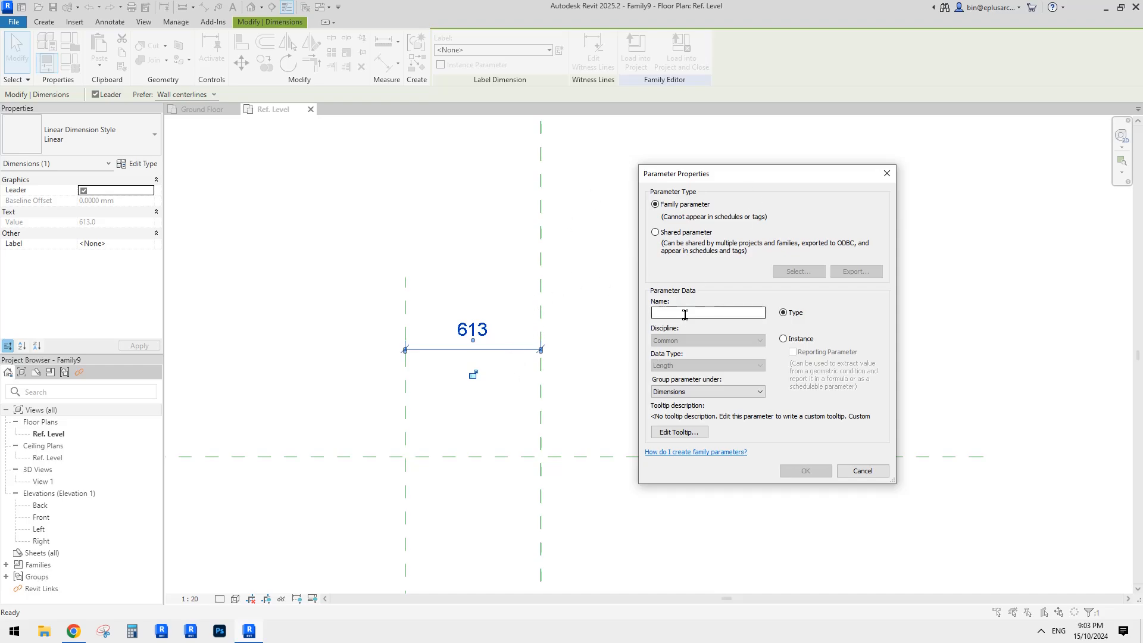
pyautogui.click(861, 469)
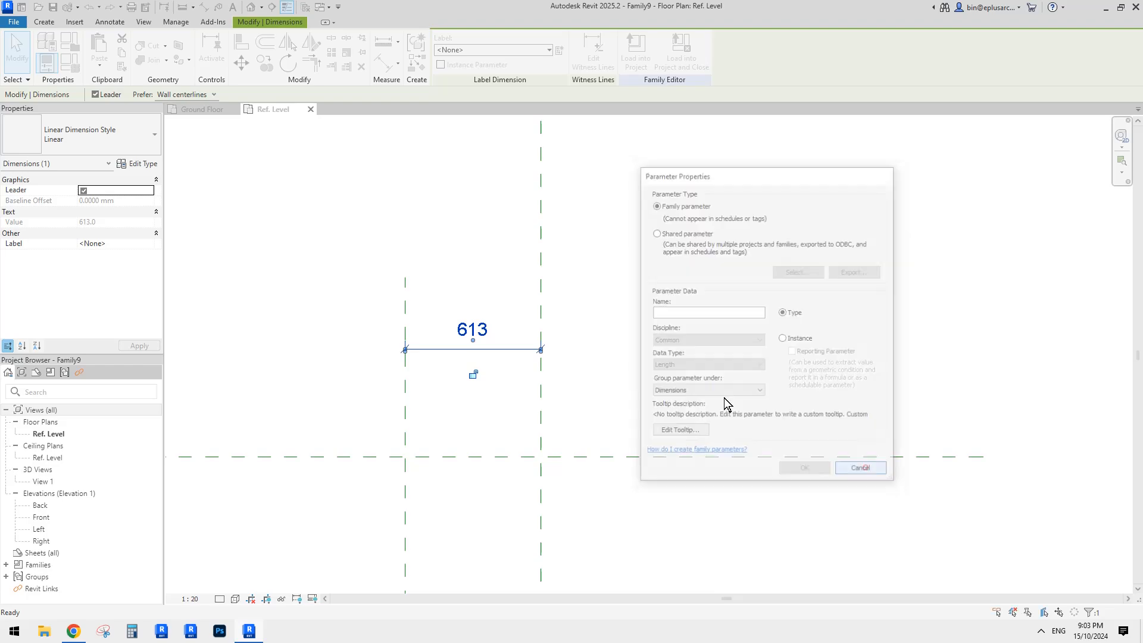
pyautogui.press('Escape')
pyautogui.moveTo(472, 335); pyautogui.dragTo(465, 333, button='middle')
pyautogui.moveTo(601, 358); pyautogui.dragTo(549, 370, button='middle')
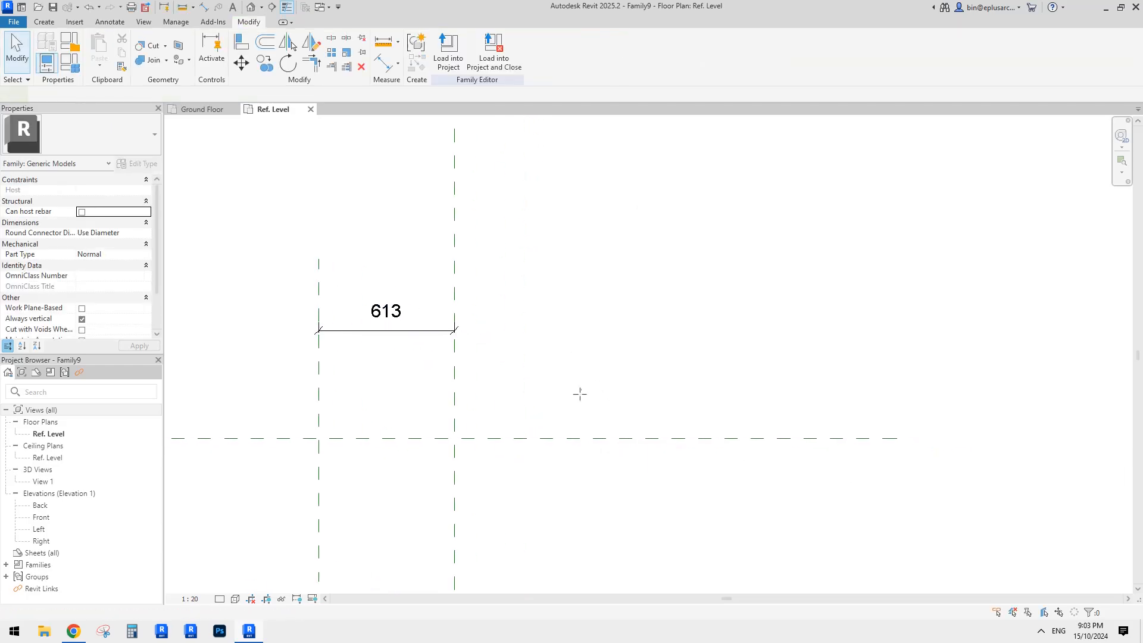
pyautogui.press('r')
pyautogui.press('p')
pyautogui.click(570, 297)
pyautogui.click(578, 532)
pyautogui.press('Escape')
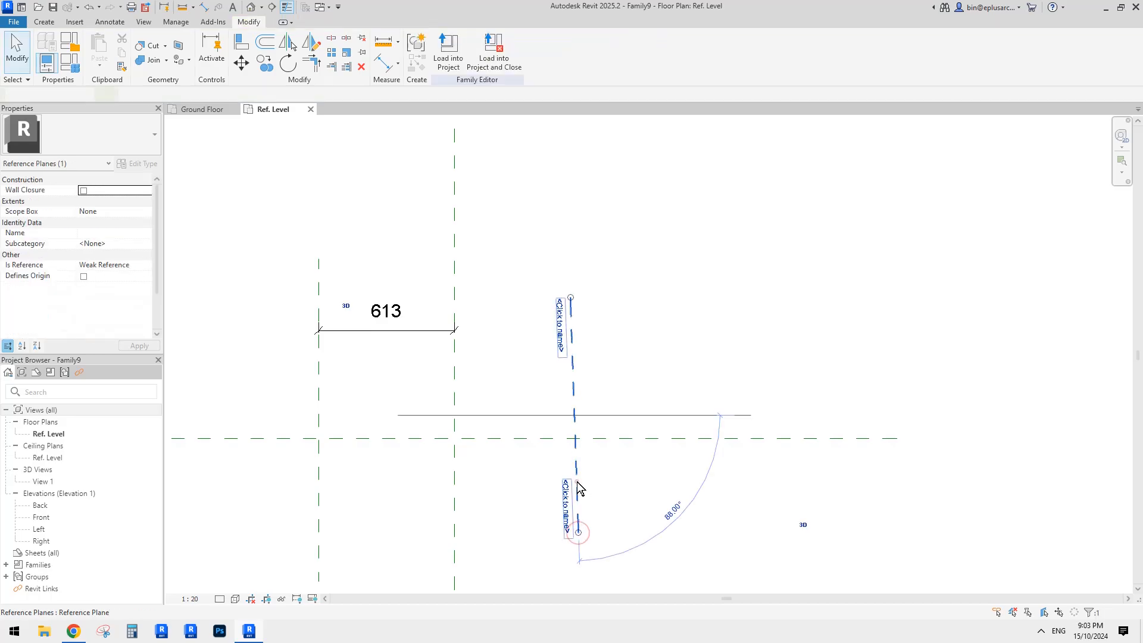
pyautogui.press('d')
pyautogui.press('e')
# Draw a vertical reference plane about 624 mm to the right of the central vertical plane.
pyautogui.press('r')
pyautogui.press('p')
pyautogui.click(592, 273)
pyautogui.click(593, 540)
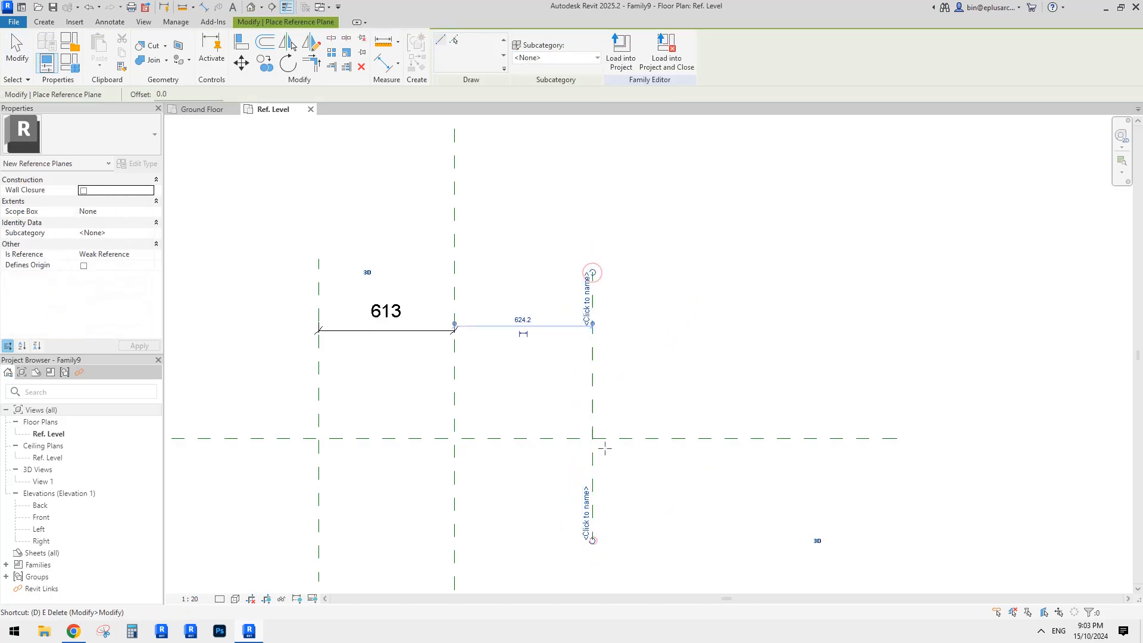
# Dimension the three vertical reference planes in one continuous string and constrain its two segments to be equal.
pyautogui.press('d')
pyautogui.press('i')
pyautogui.click(592, 351)
pyautogui.click(455, 362)
pyautogui.click(320, 360)
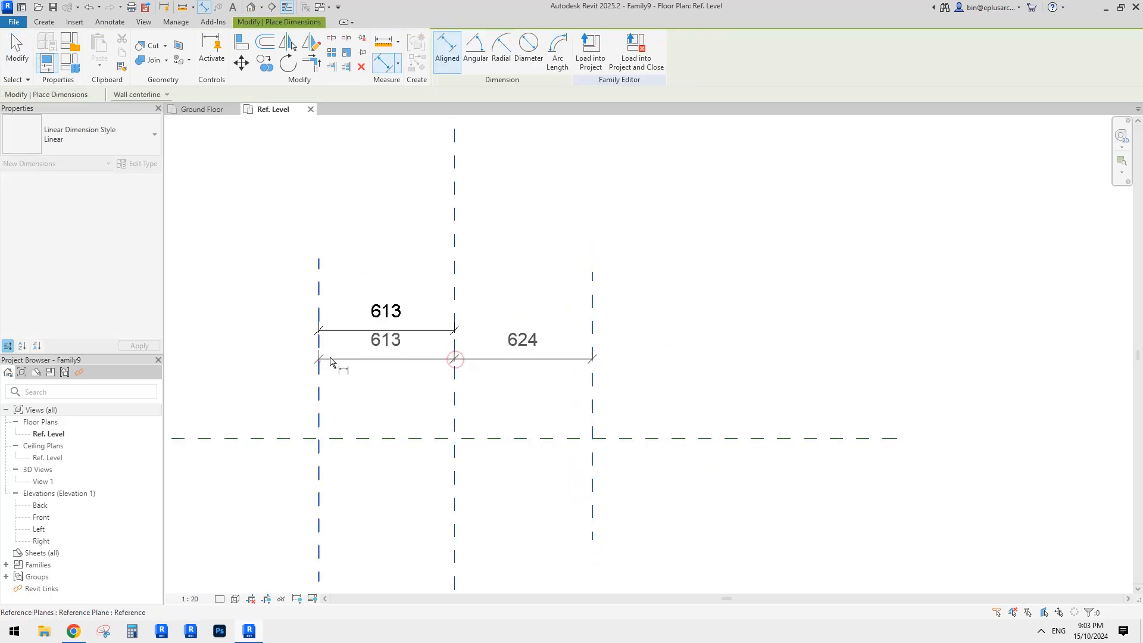
pyautogui.click(320, 360)
pyautogui.click(535, 364)
pyautogui.press('Escape')
pyautogui.click(500, 363)
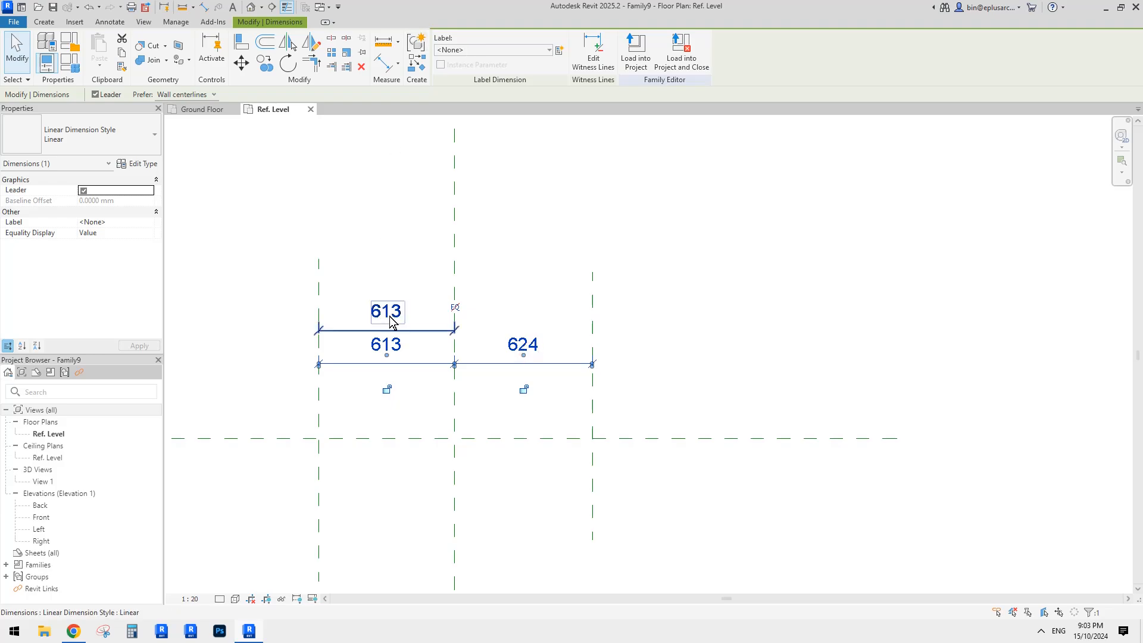
pyautogui.click(456, 308)
# Extend the single dimension's witness line from the central plane to the right reference plane and move the dimension higher above the equality string.
pyautogui.click(428, 326)
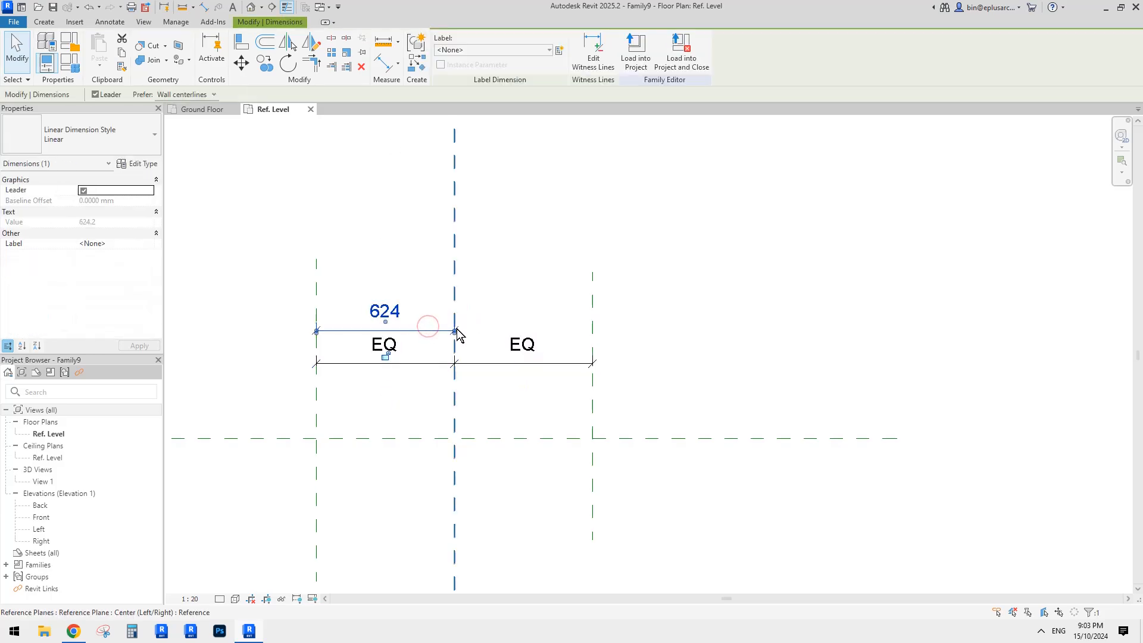
pyautogui.moveTo(455, 330); pyautogui.dragTo(593, 298)
pyautogui.moveTo(526, 258); pyautogui.dragTo(525, 260, button='middle')
pyautogui.moveTo(478, 335); pyautogui.dragTo(453, 289)
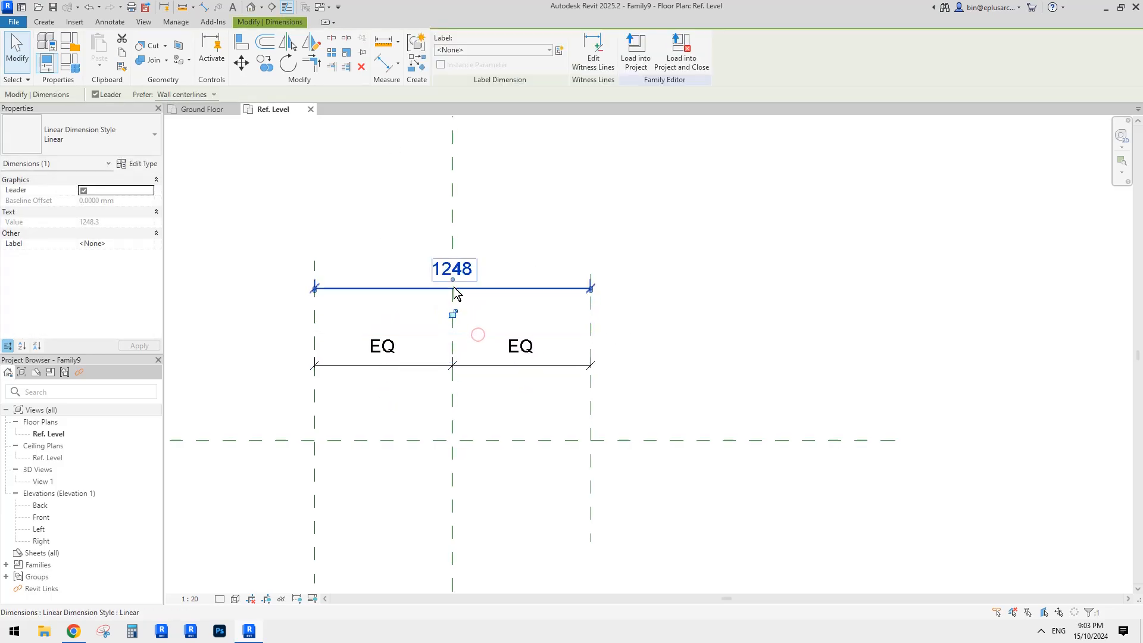
# Review the Parameter Properties options for the overall dimension with the trial name W, cancelling without creating the parameter.
pyautogui.click(559, 50)
pyautogui.write('w')
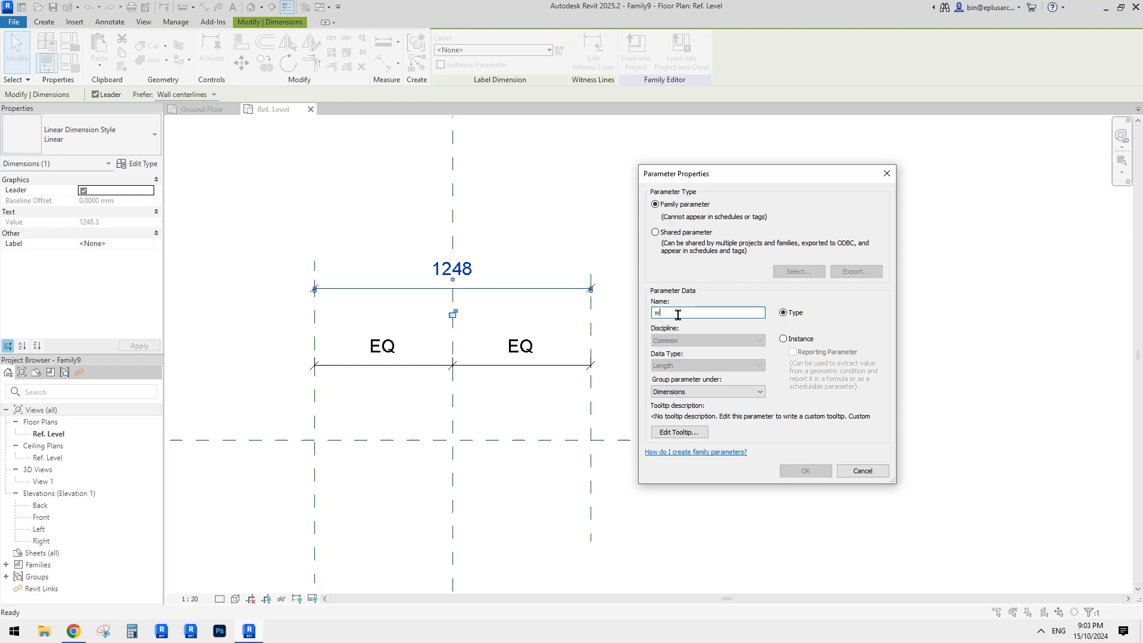
pyautogui.doubleClick(677, 315)
pyautogui.press('capslock')
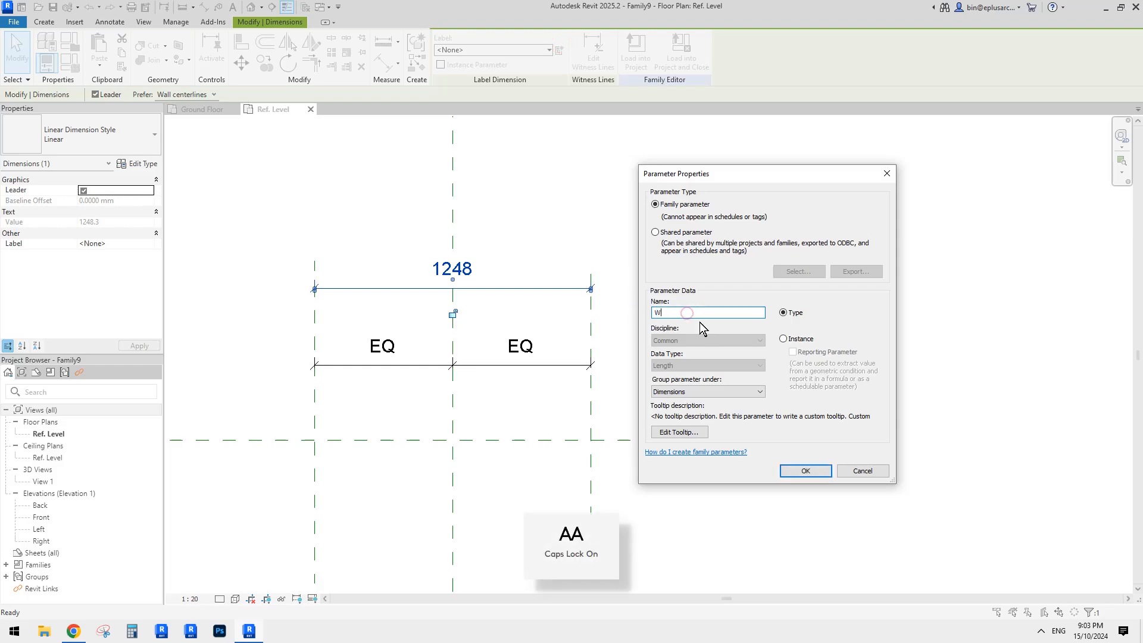
pyautogui.press('BackSpace')
pyautogui.write('W')
pyautogui.moveTo(731, 177); pyautogui.dragTo(756, 170)
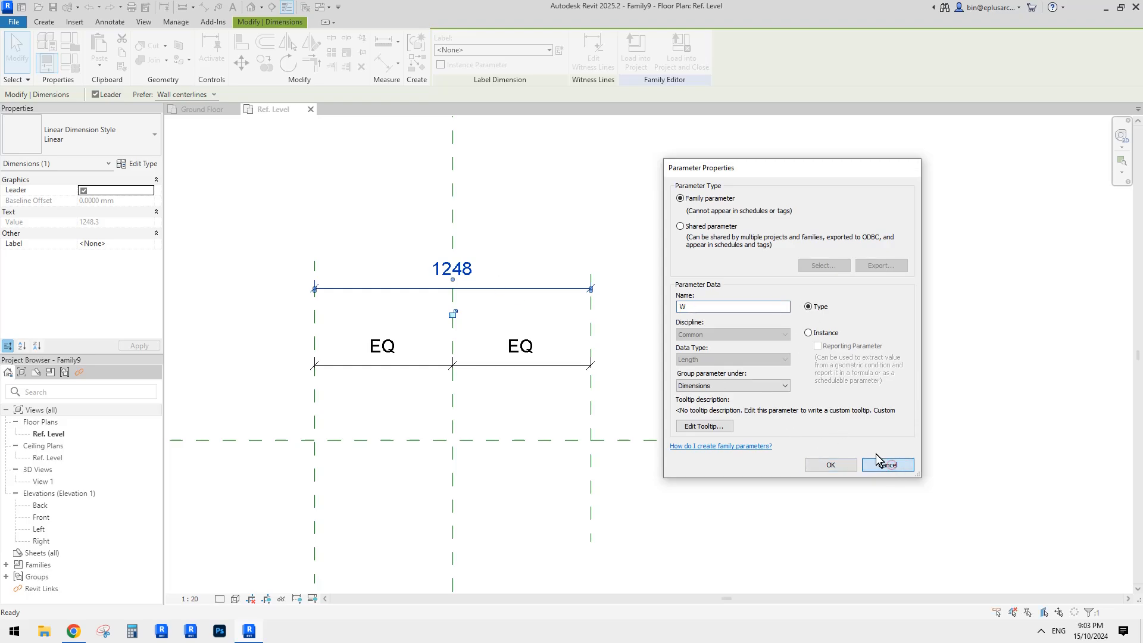
pyautogui.click(887, 465)
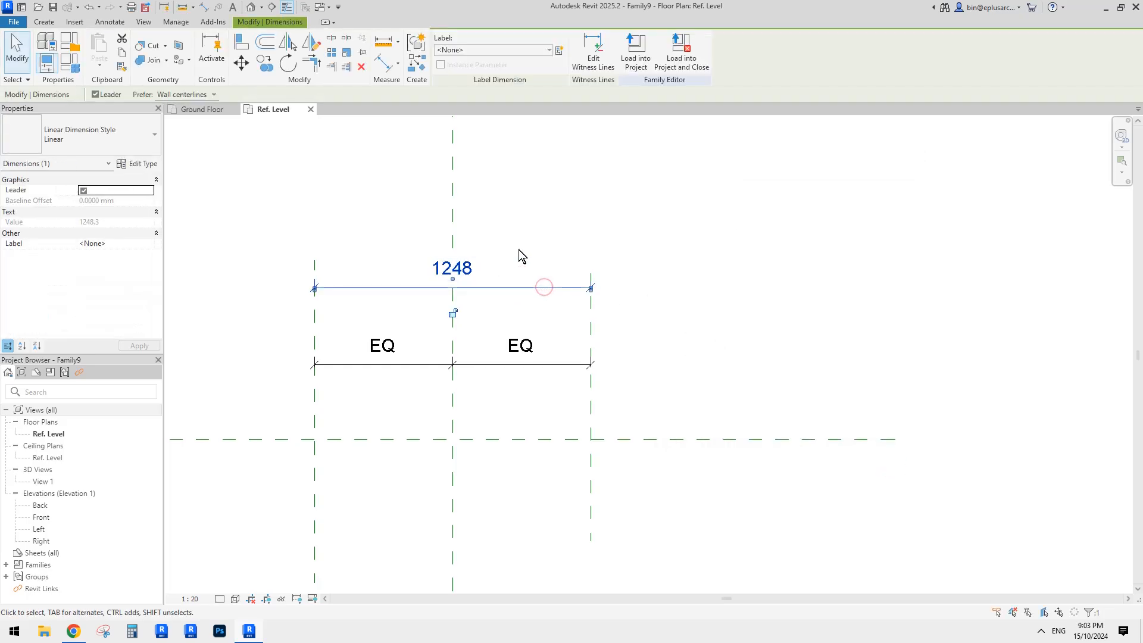
pyautogui.click(559, 50)
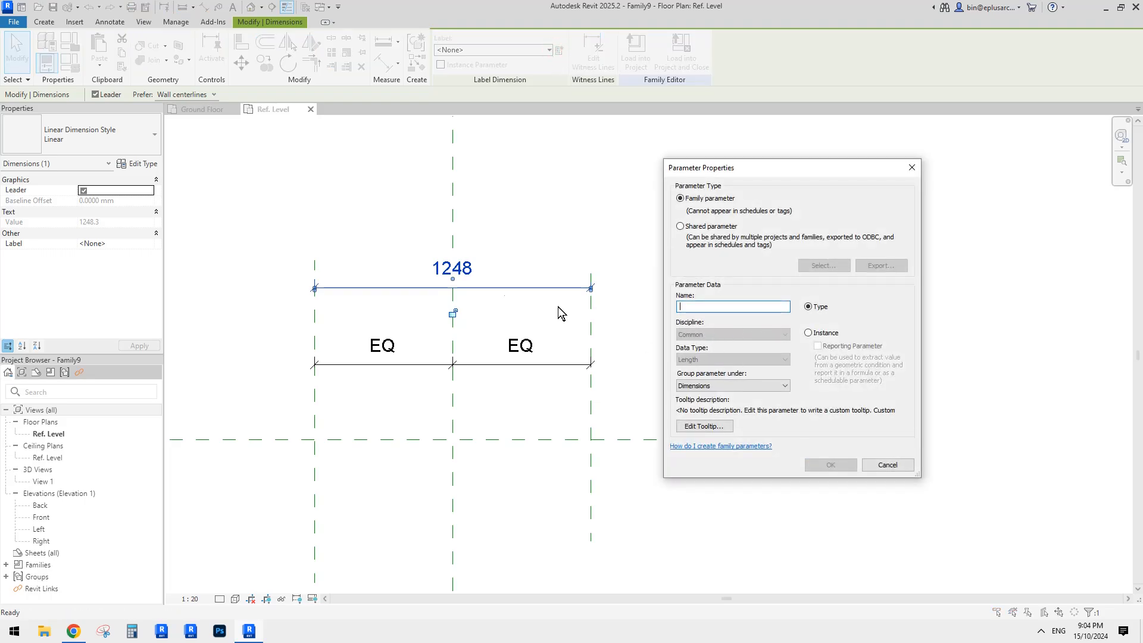
pyautogui.click(888, 464)
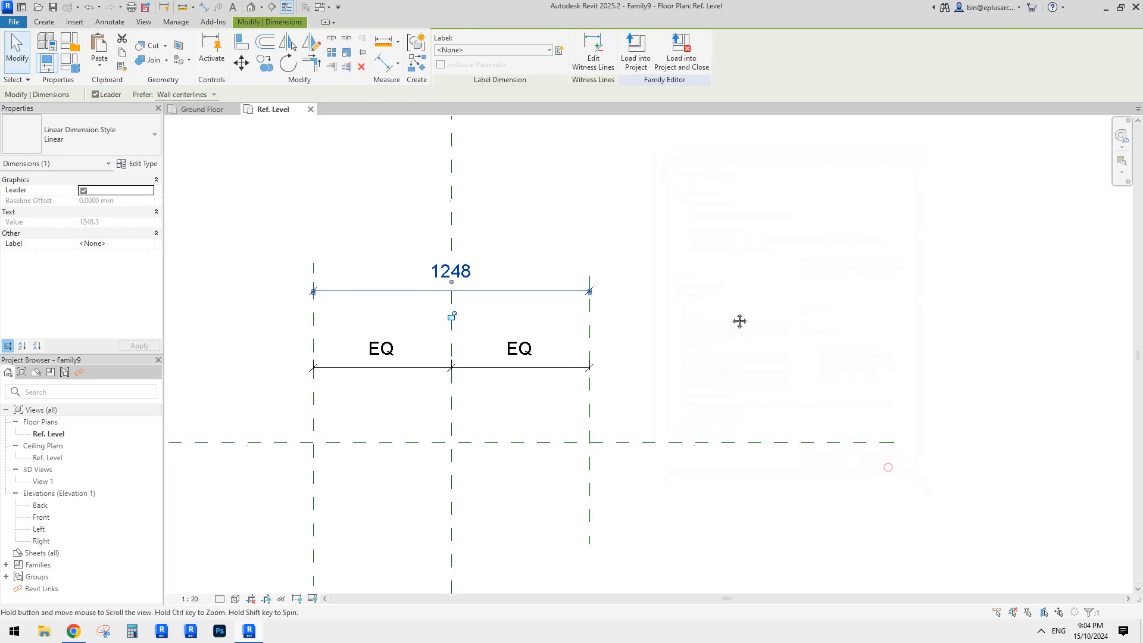
# Draw a sloped reference plane at about 33° to the horizontal reference plane, crossing it and rising to the right.
pyautogui.press('r')
pyautogui.press('p')
pyautogui.click(480, 438)
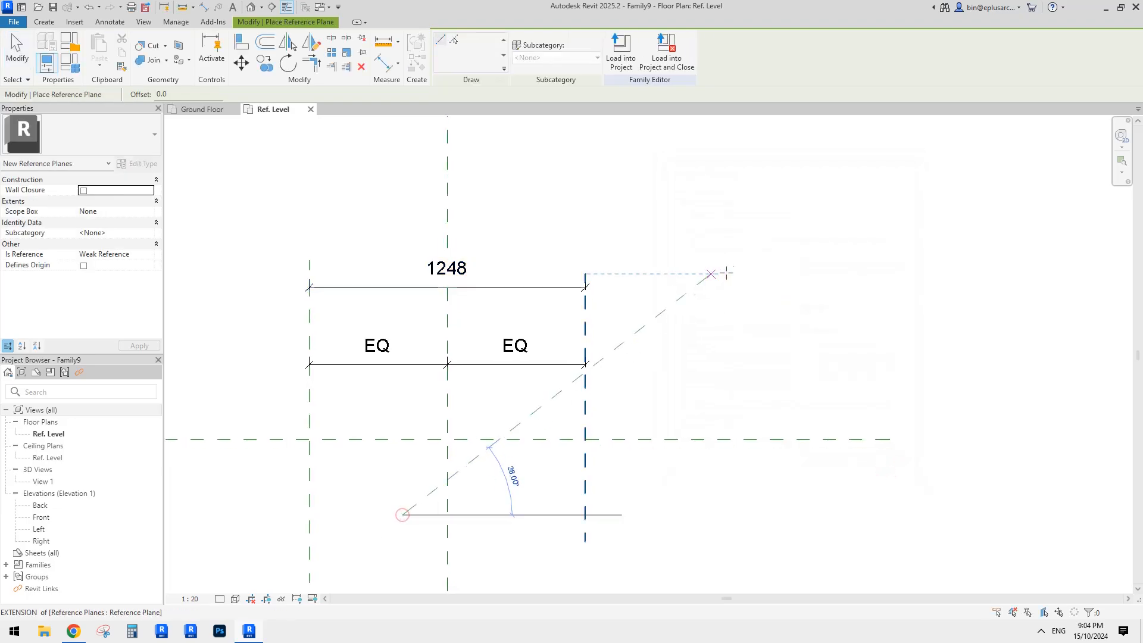
pyautogui.click(848, 230)
pyautogui.press('d')
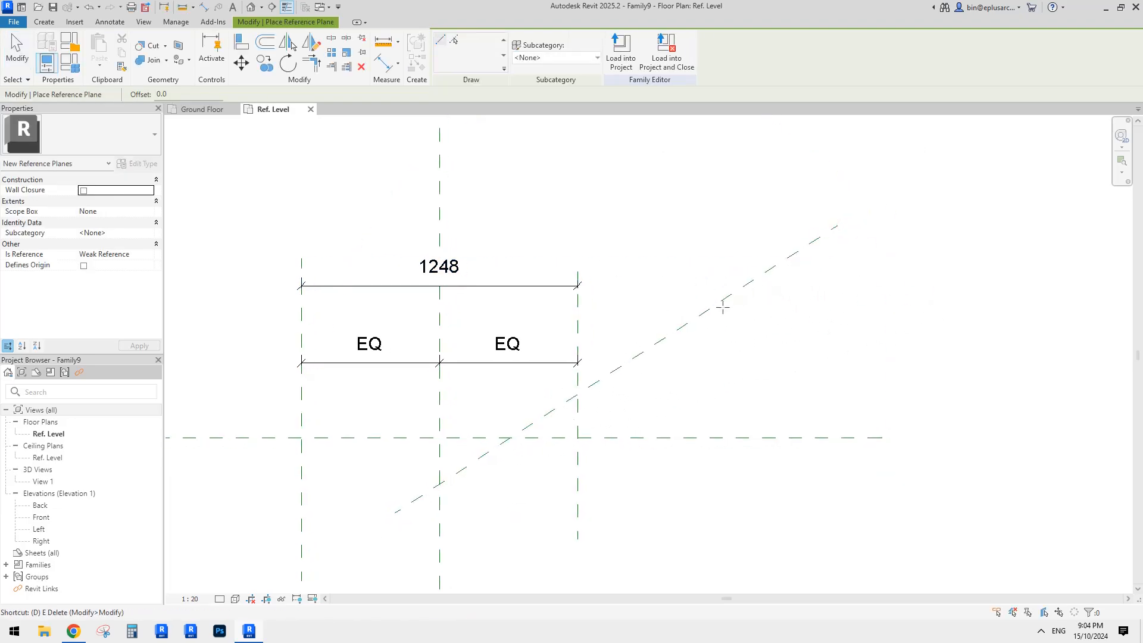
pyautogui.press('Escape')
pyautogui.press('Escape')
# Add an angular dimension between the horizontal reference plane and the sloped reference plane.
pyautogui.press('d')
pyautogui.press('i')
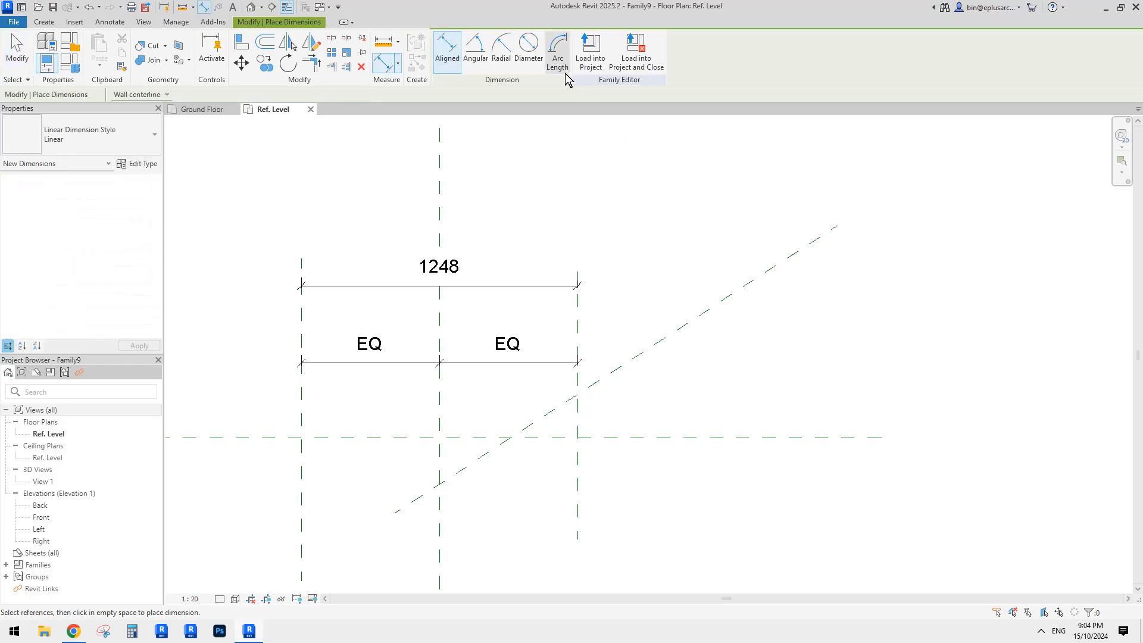
pyautogui.click(722, 438)
pyautogui.click(676, 328)
pyautogui.click(752, 360)
pyautogui.click(829, 362)
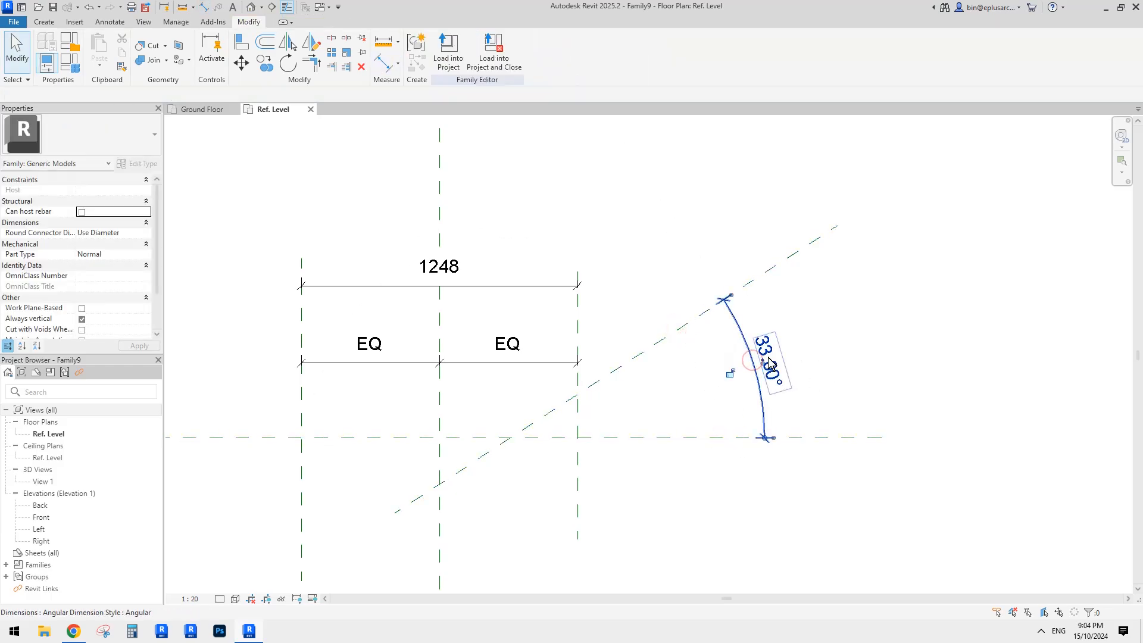
pyautogui.press('Escape')
# Check the data type offered for a new parameter on the angular dimension, and cancel without creating it.
pyautogui.click(564, 52)
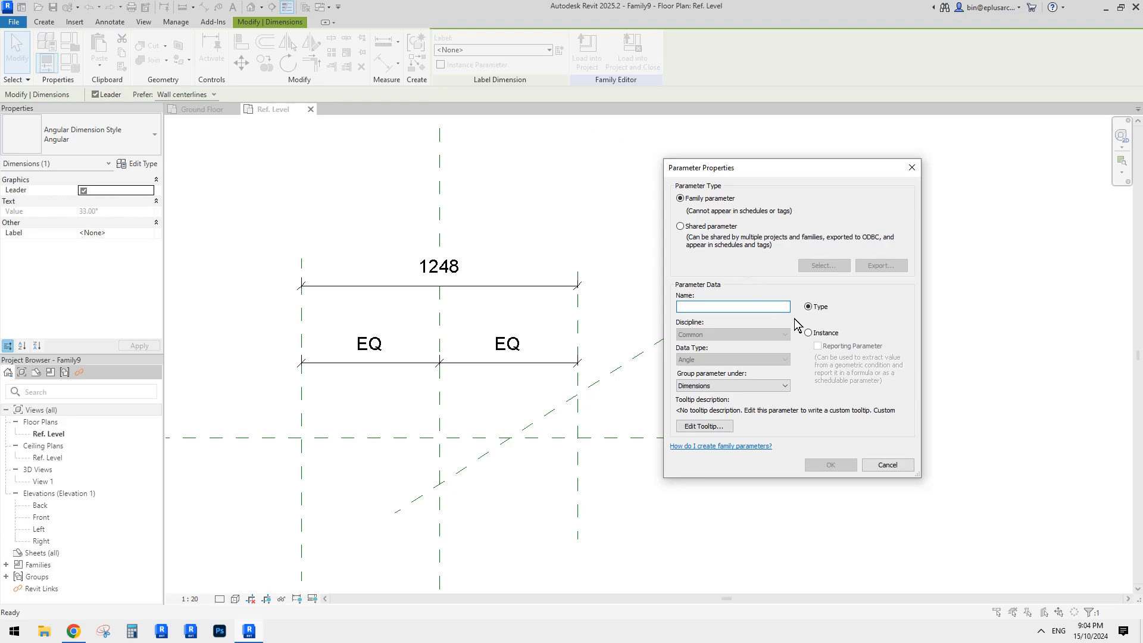
pyautogui.click(888, 464)
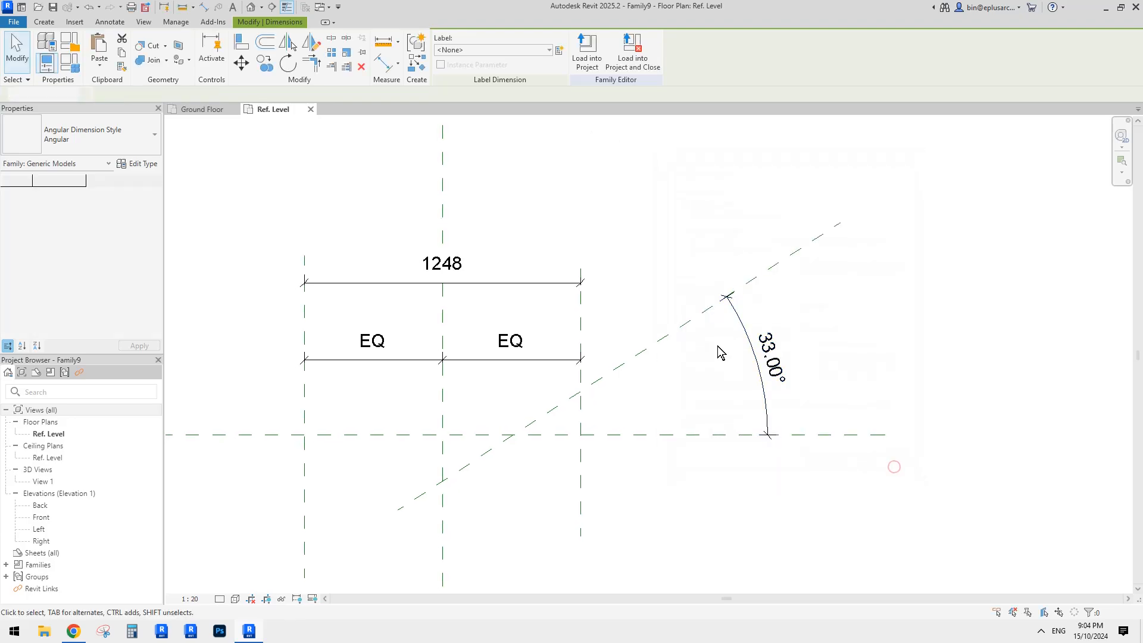
pyautogui.press('Escape')
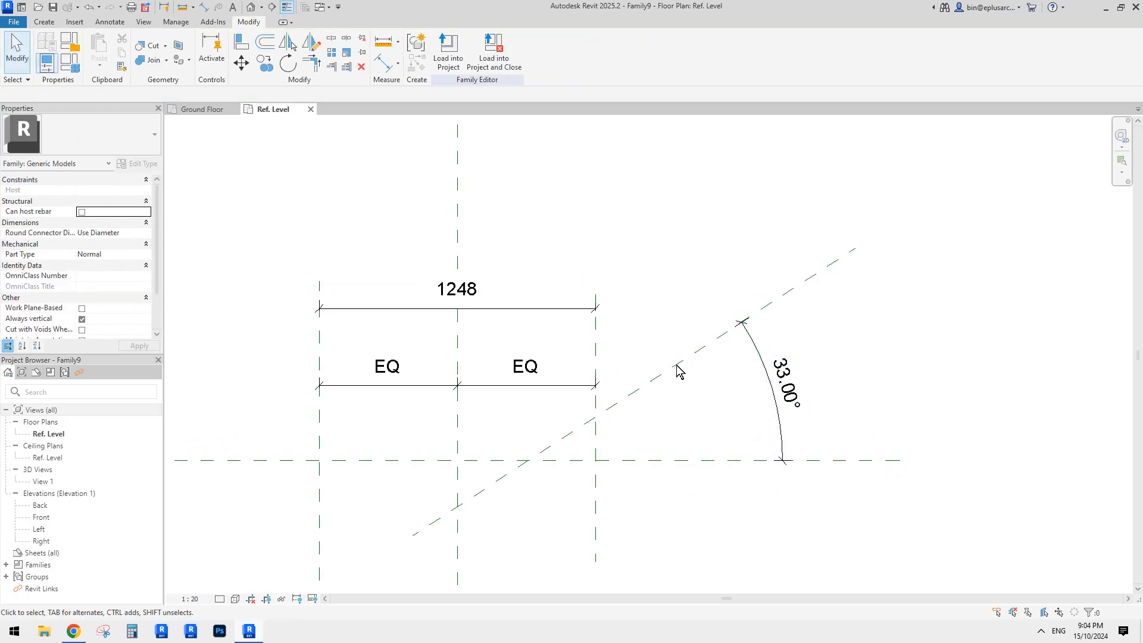
# Check the Family Category and Parameters settings without changing them.
pyautogui.click(71, 49)
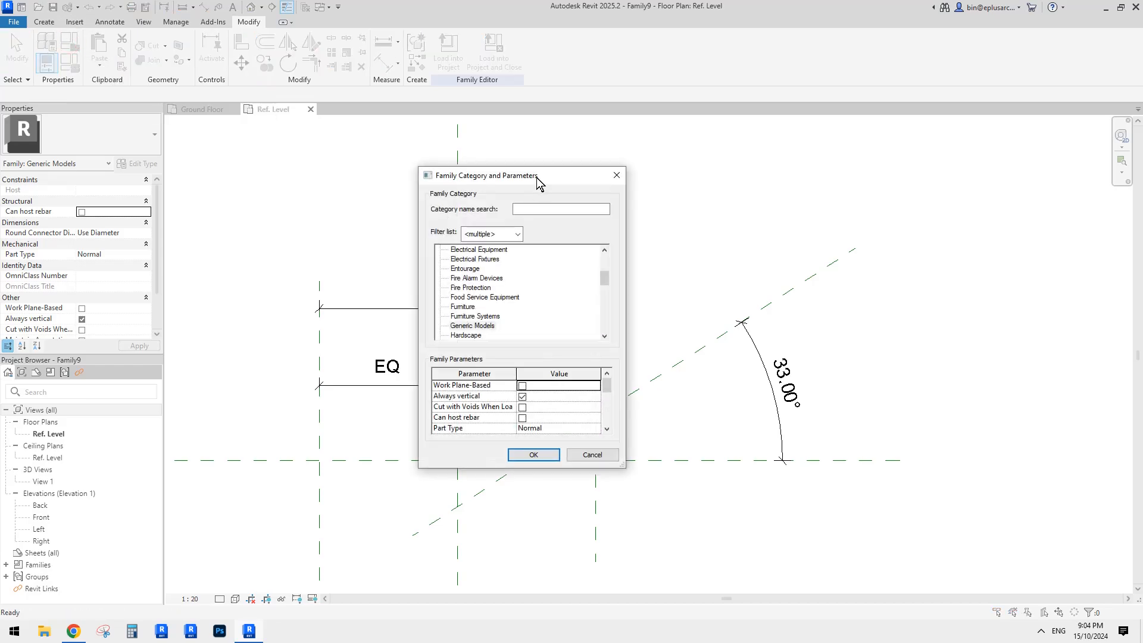
pyautogui.moveTo(537, 177); pyautogui.dragTo(602, 157)
pyautogui.press('Escape')
# View the family's parameters in the Family Types dialog and close it without making changes.
pyautogui.click(65, 67)
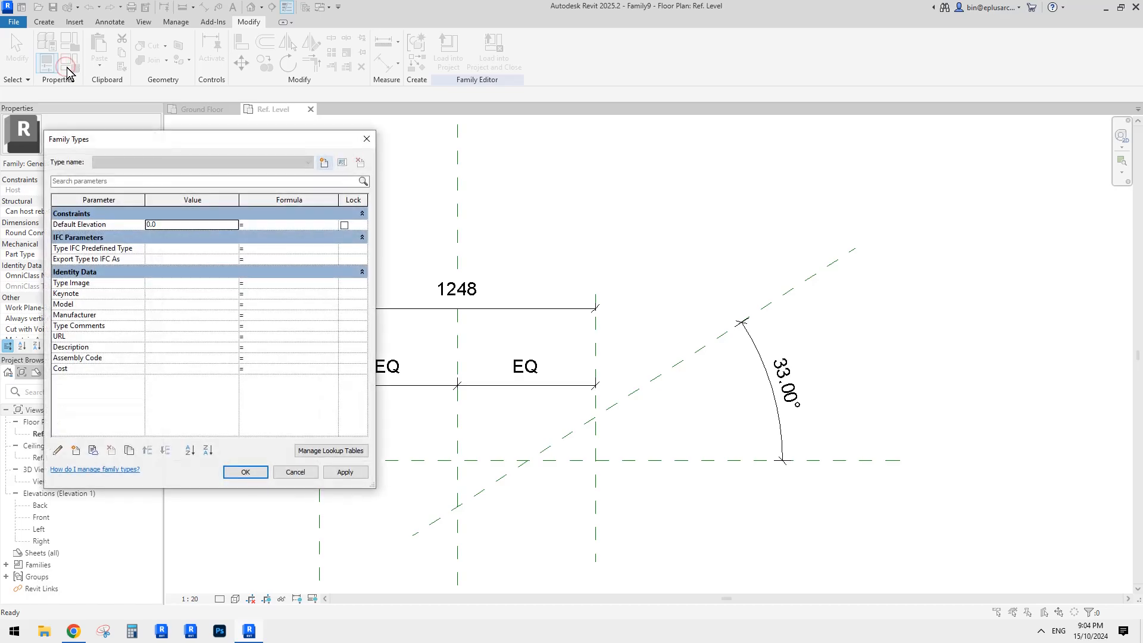
pyautogui.moveTo(226, 140); pyautogui.dragTo(756, 108)
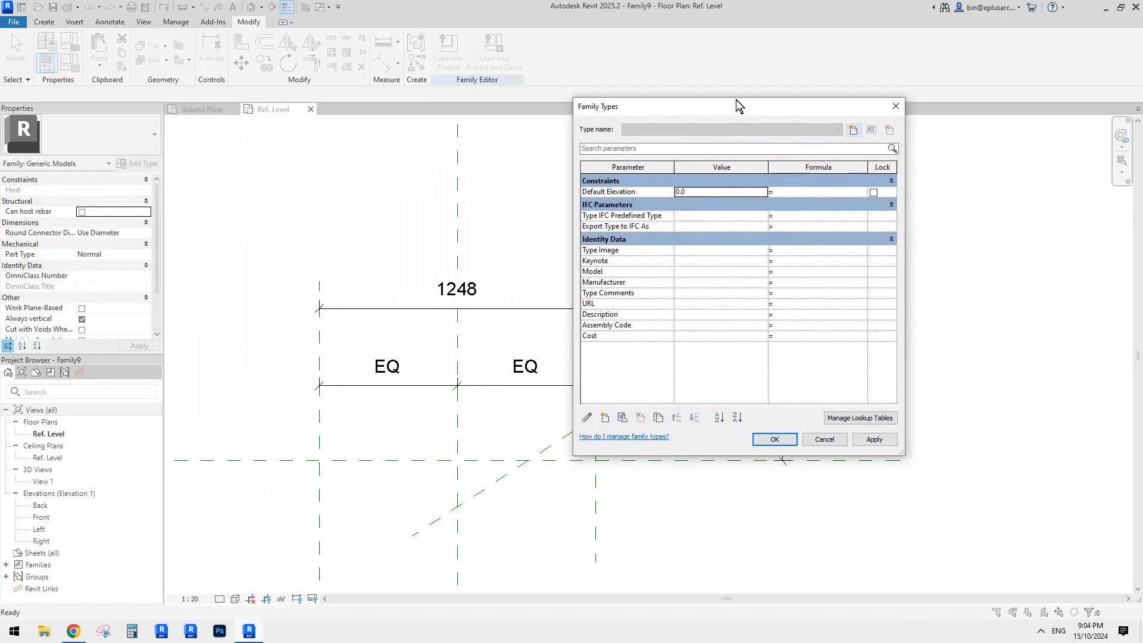
pyautogui.moveTo(666, 119); pyautogui.dragTo(743, 159)
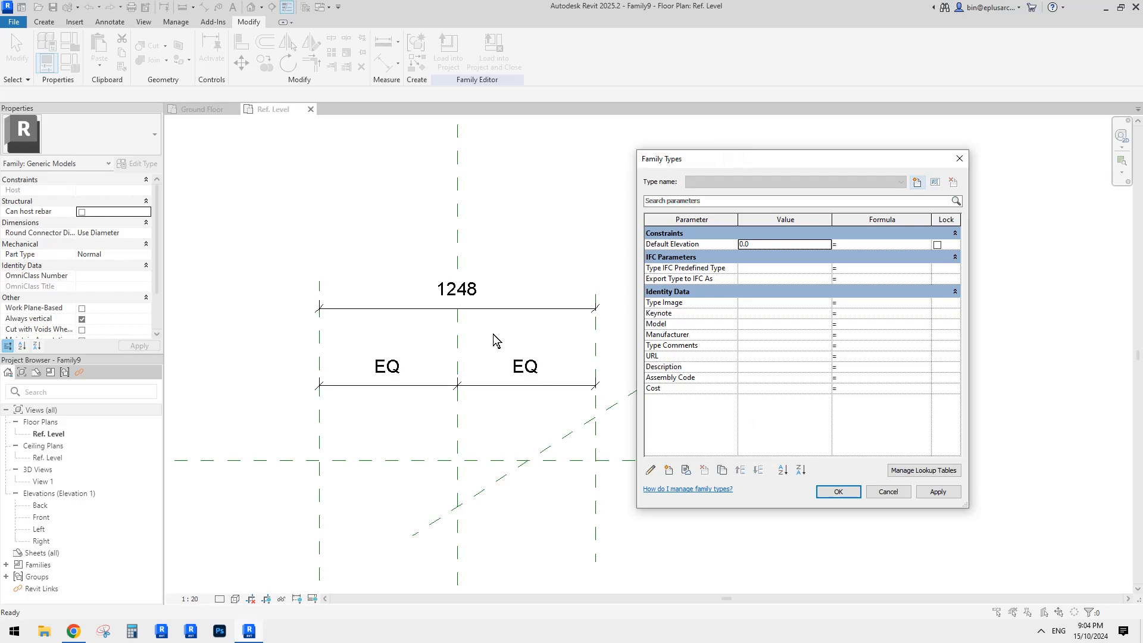
pyautogui.press('Escape')
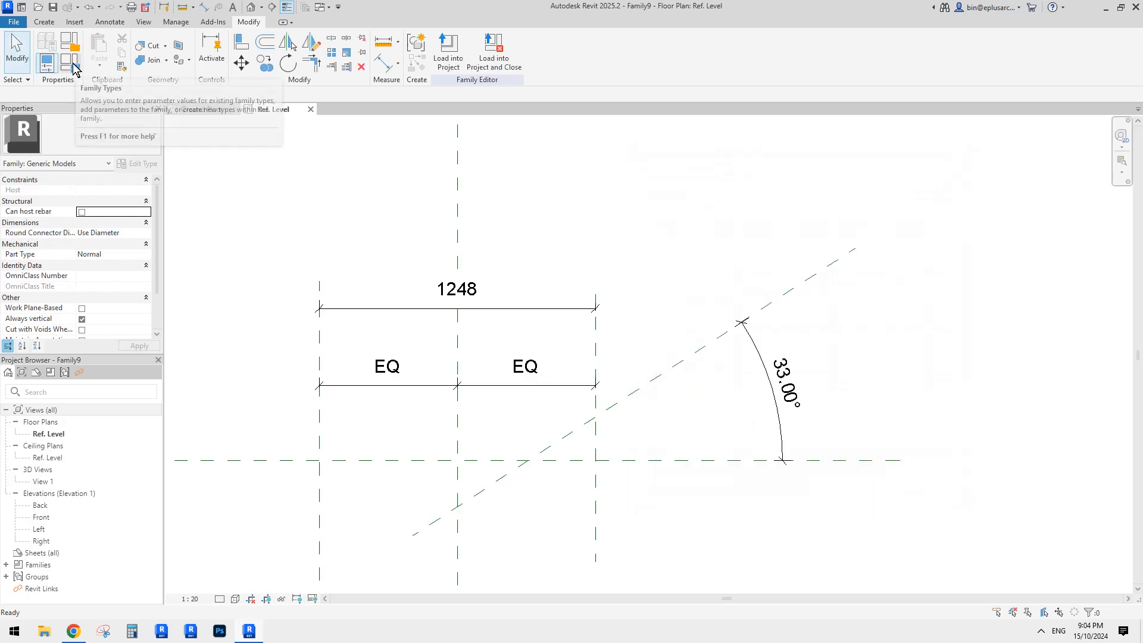
# Start a new family parameter in Family Types and review its available disciplines and data types.
pyautogui.click(73, 63)
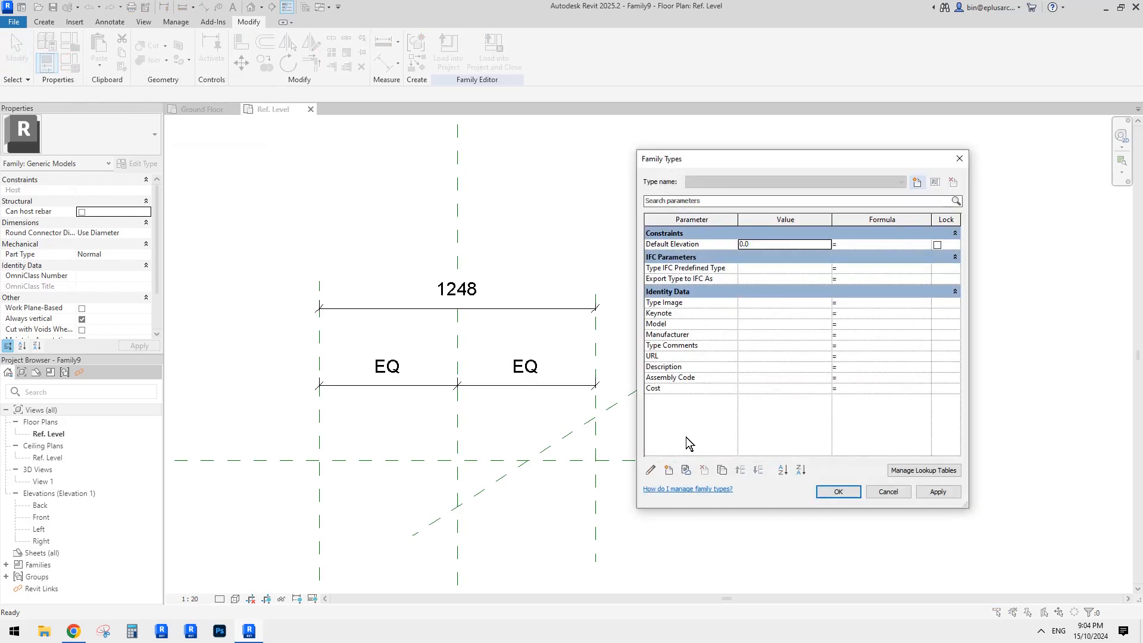
pyautogui.click(669, 465)
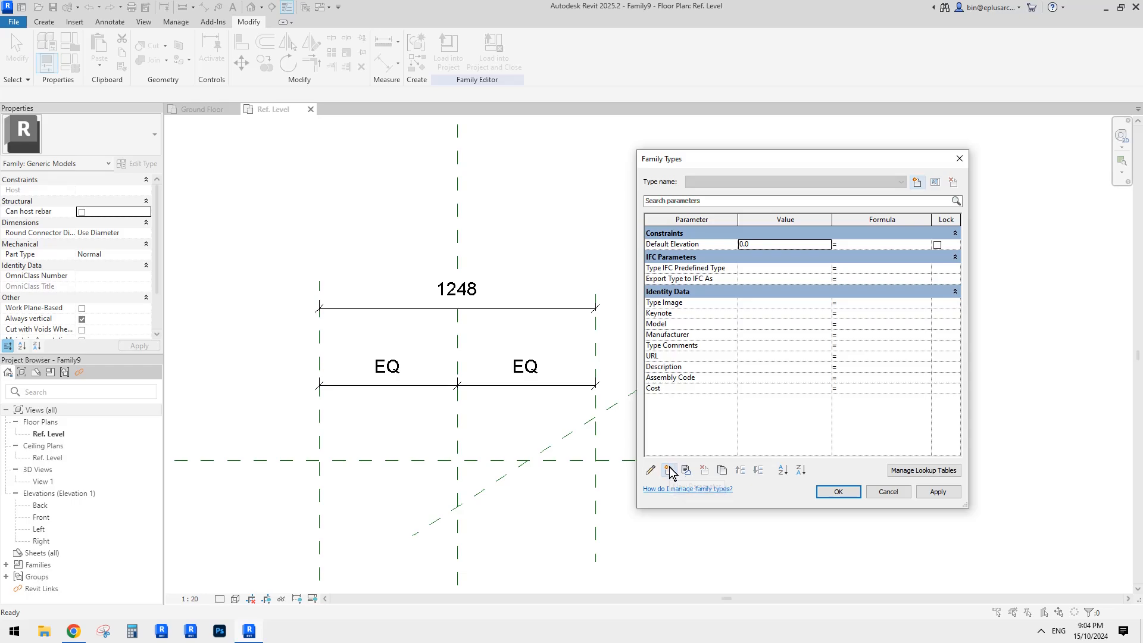
pyautogui.moveTo(755, 160); pyautogui.dragTo(821, 113)
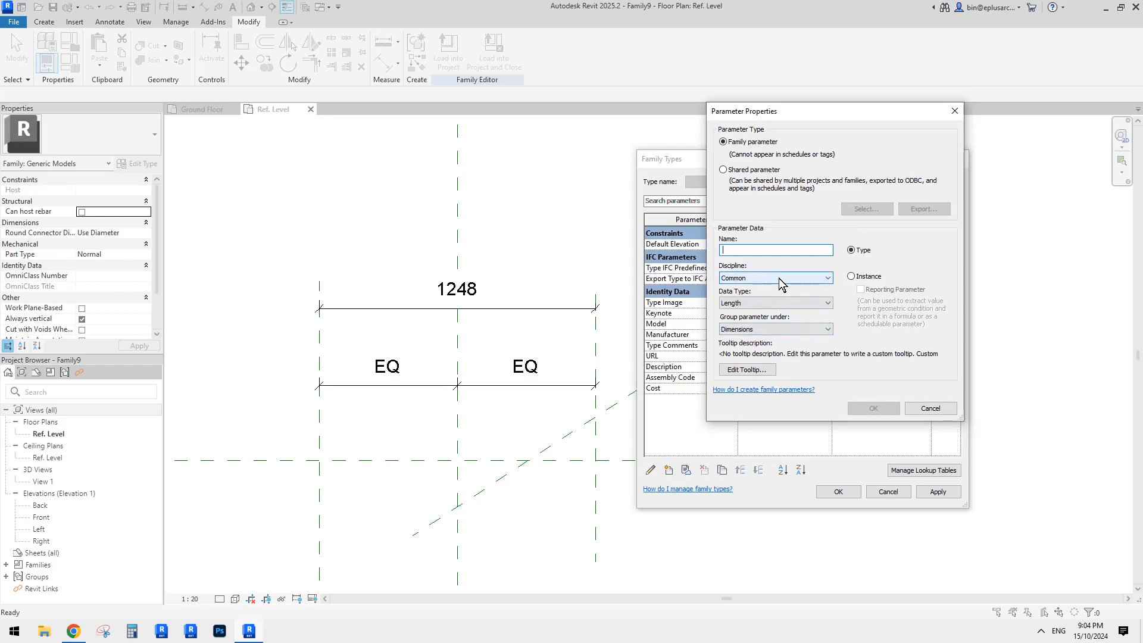
pyautogui.click(766, 278)
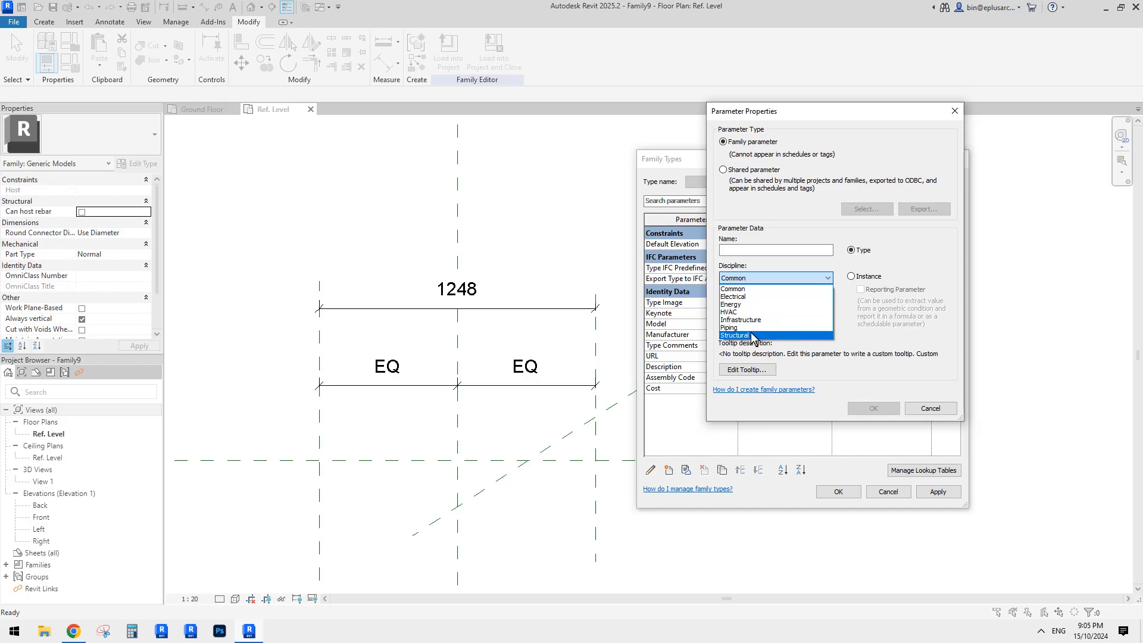
pyautogui.click(802, 236)
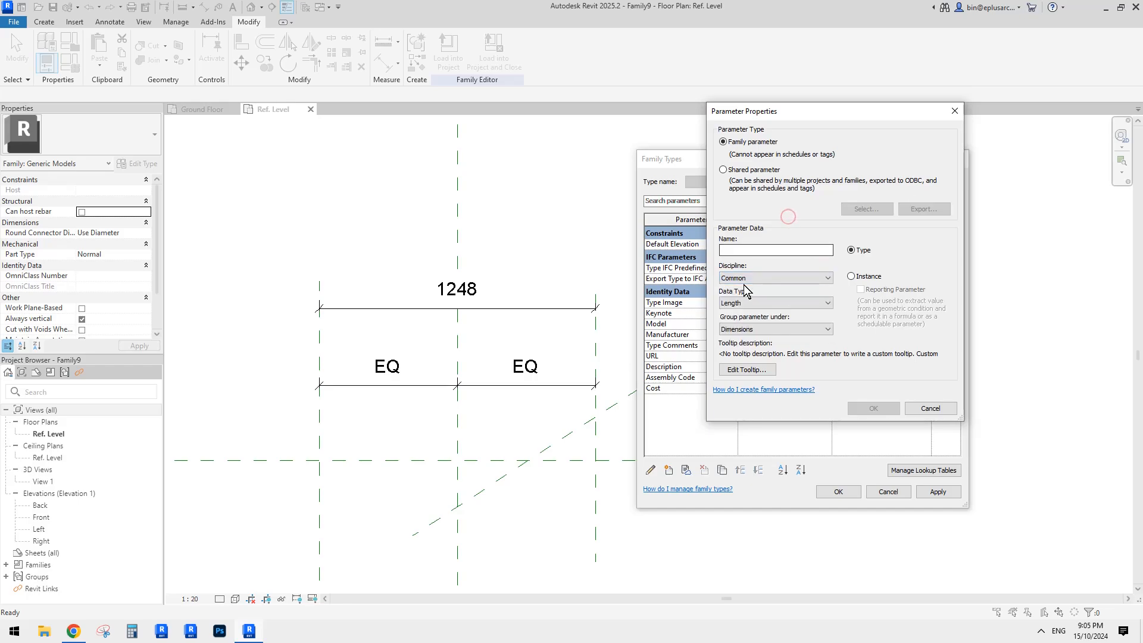
pyautogui.click(759, 302)
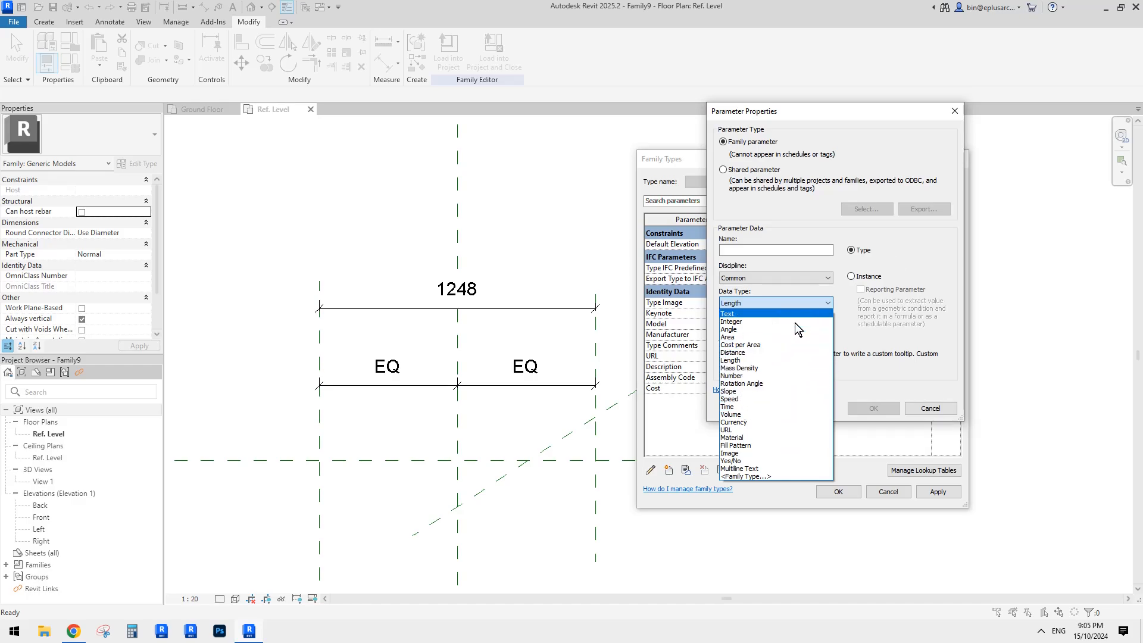
pyautogui.click(891, 330)
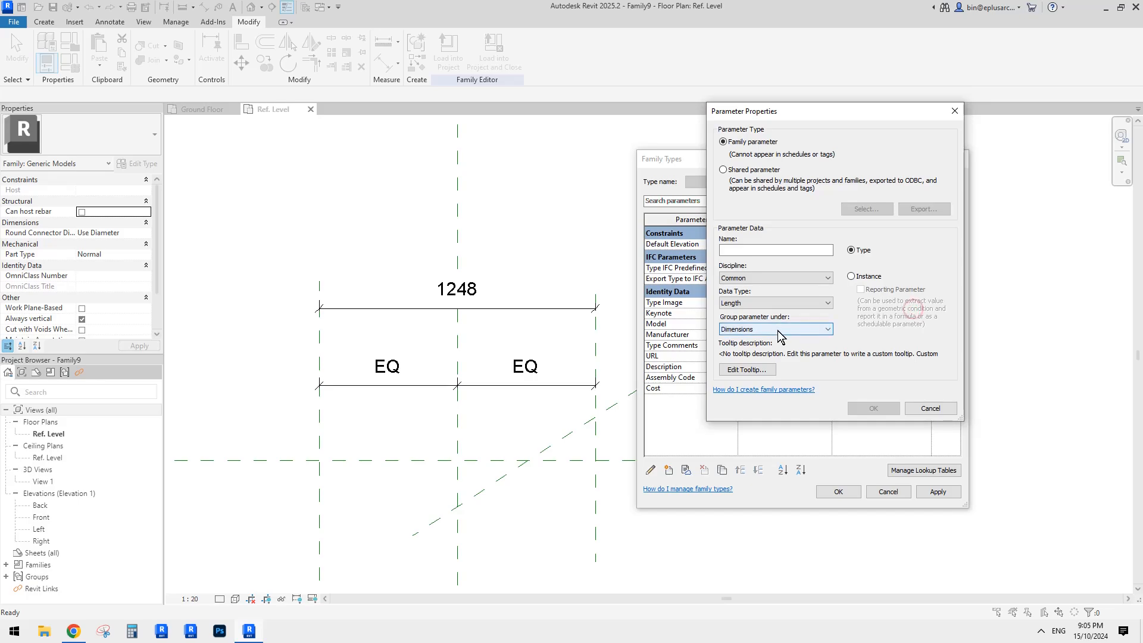
# Review the groups the new parameter can be placed under, and cancel without creating it.
pyautogui.click(770, 328)
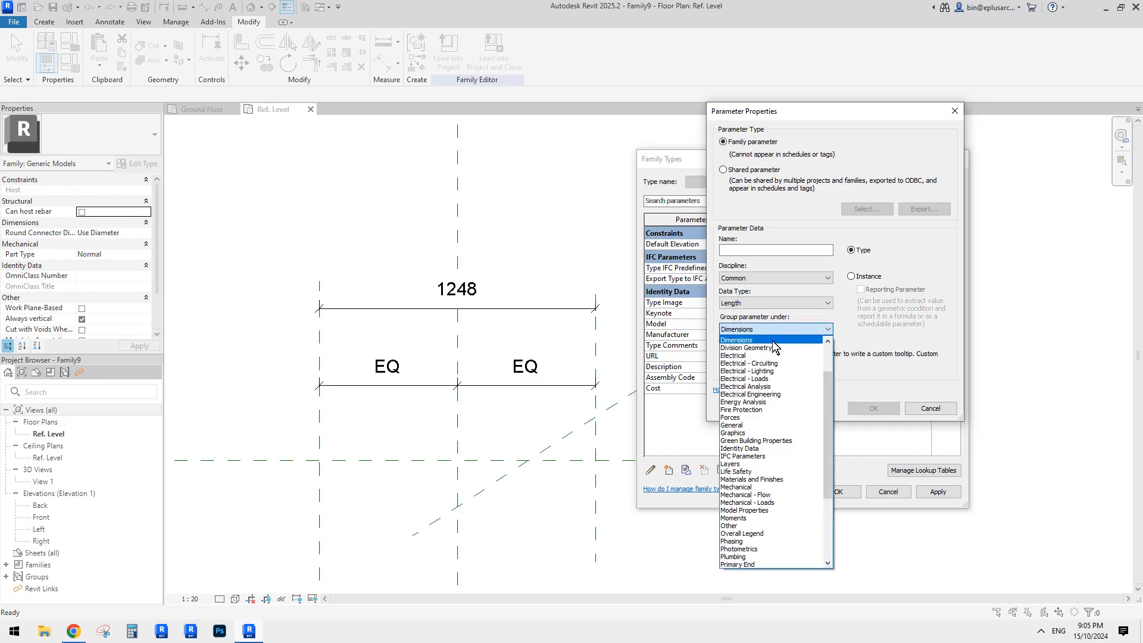
pyautogui.scroll(2, 825, 372)
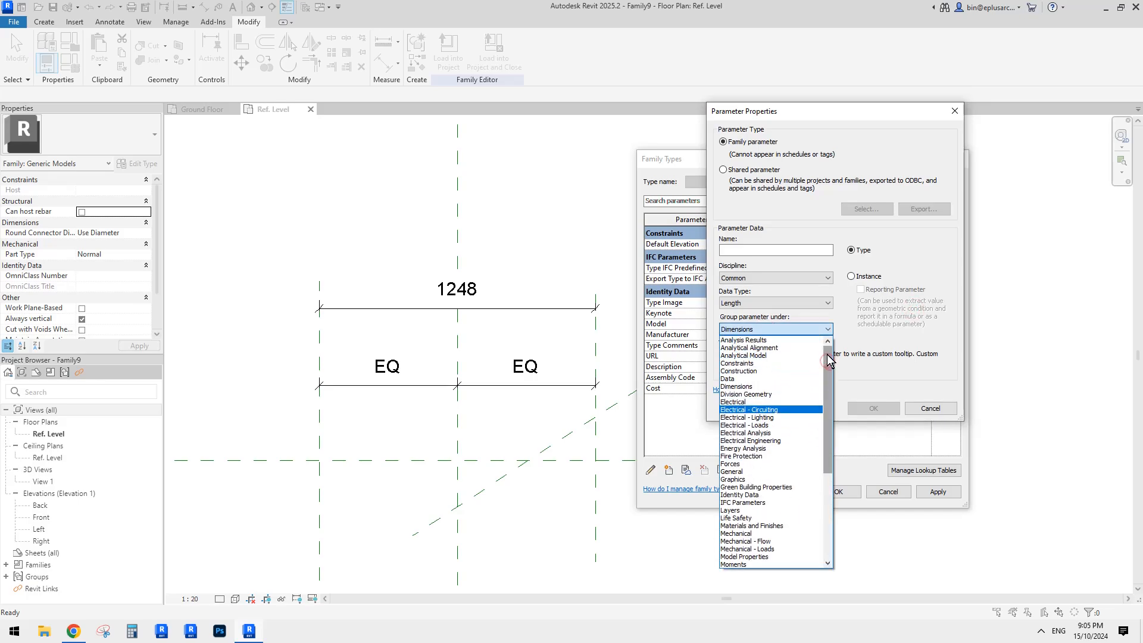
pyautogui.moveTo(829, 359); pyautogui.dragTo(832, 390)
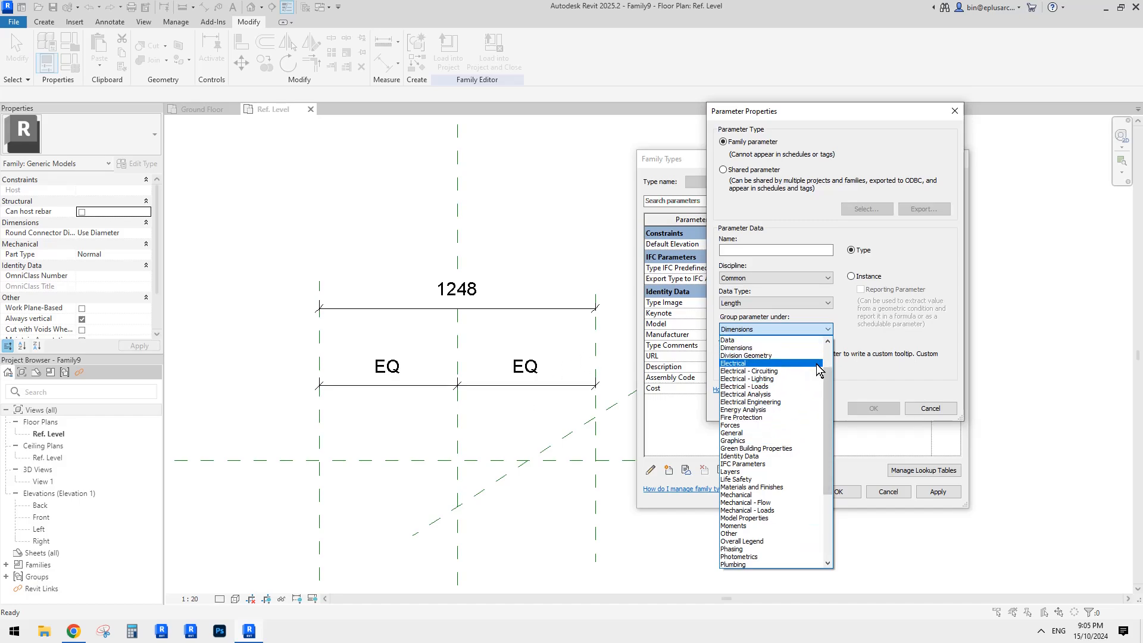
pyautogui.moveTo(828, 374); pyautogui.dragTo(831, 364)
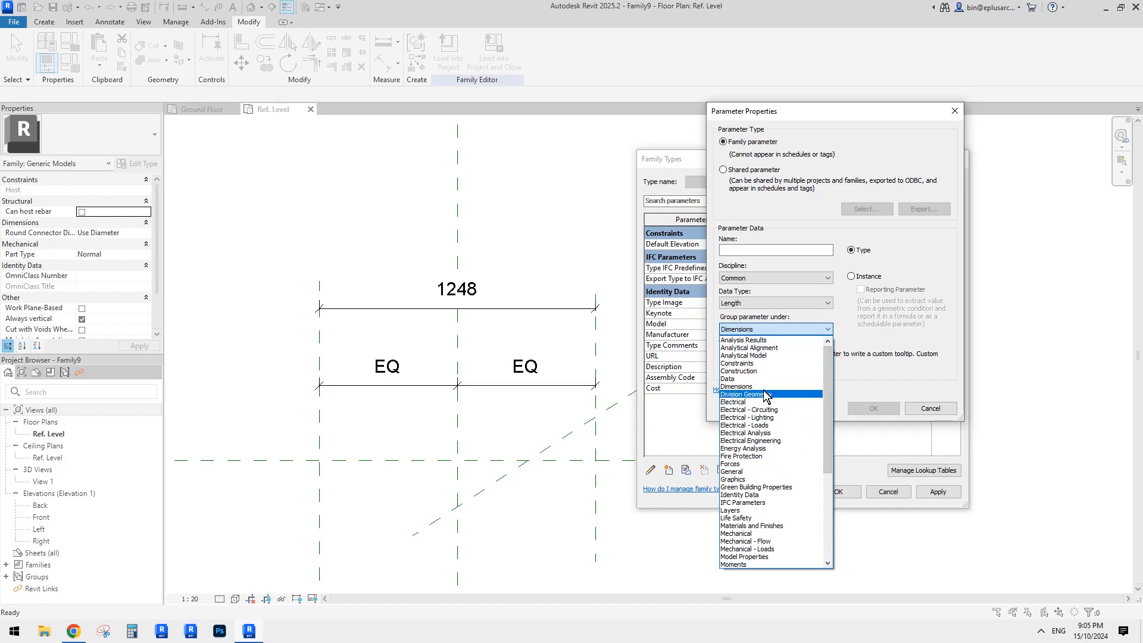
pyautogui.moveTo(824, 380)
pyautogui.mouseDown()
pyautogui.moveTo(830, 390)
pyautogui.moveTo(824, 381)
pyautogui.mouseUp()
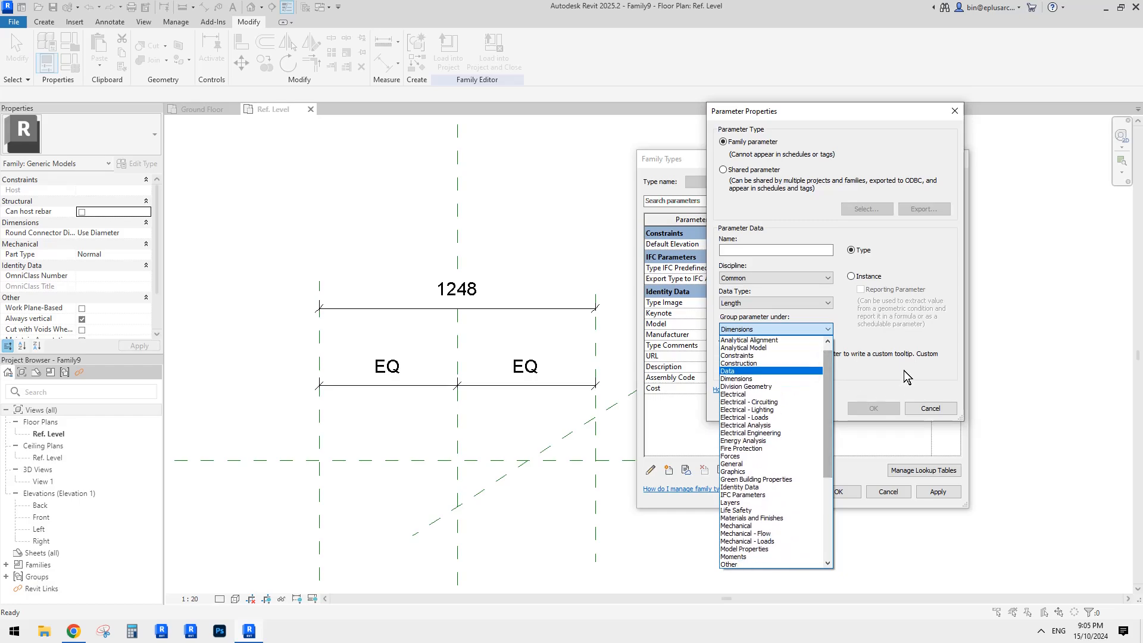
pyautogui.click(904, 370)
pyautogui.click(938, 407)
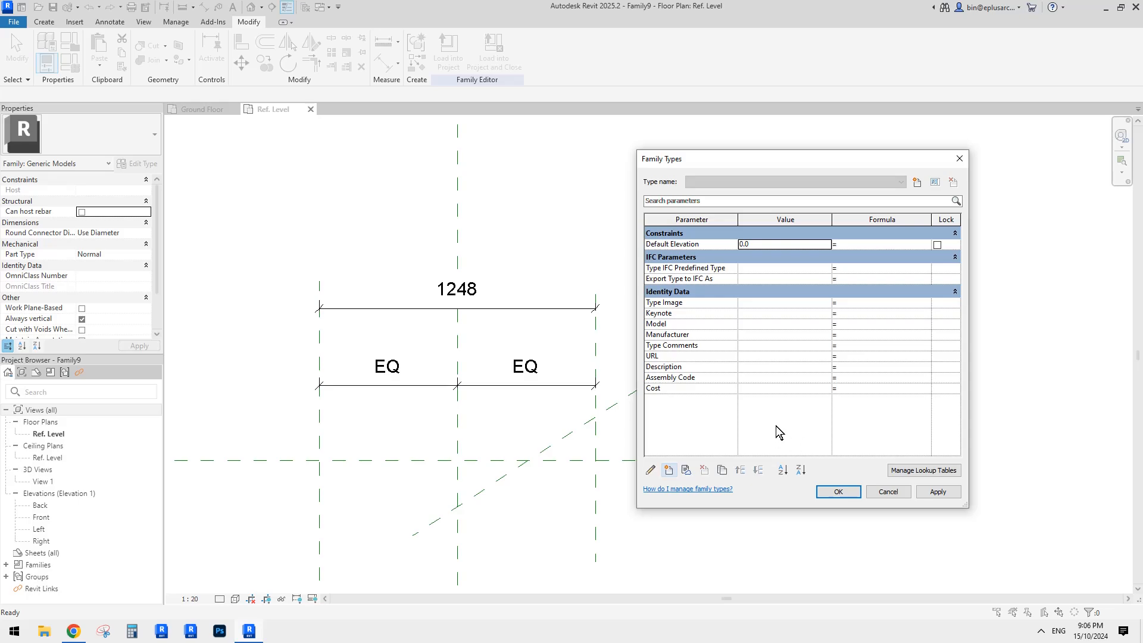
# Start another new family parameter and group it under Other, keeping the Common discipline and Length data type.
pyautogui.click(669, 470)
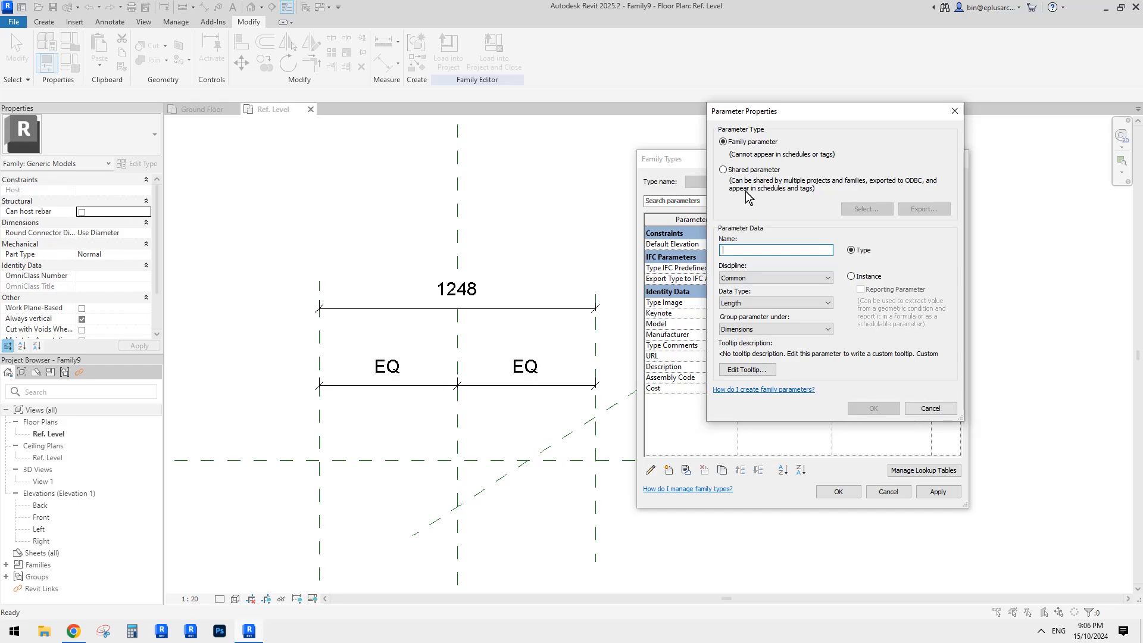
pyautogui.click(766, 329)
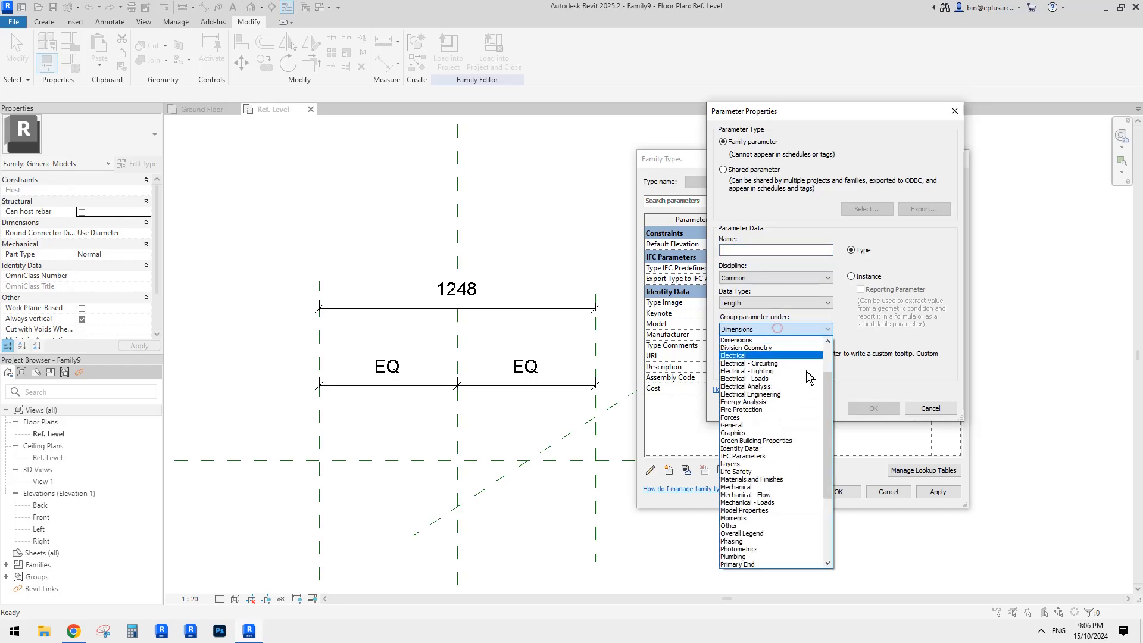
pyautogui.moveTo(827, 412); pyautogui.dragTo(823, 498)
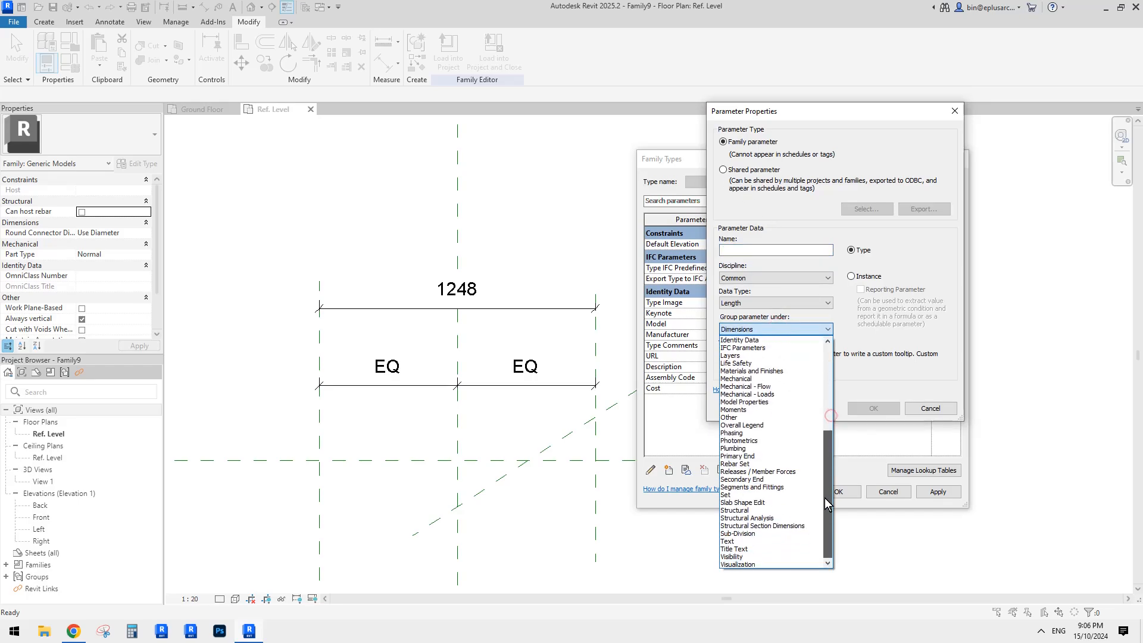
pyautogui.click(762, 418)
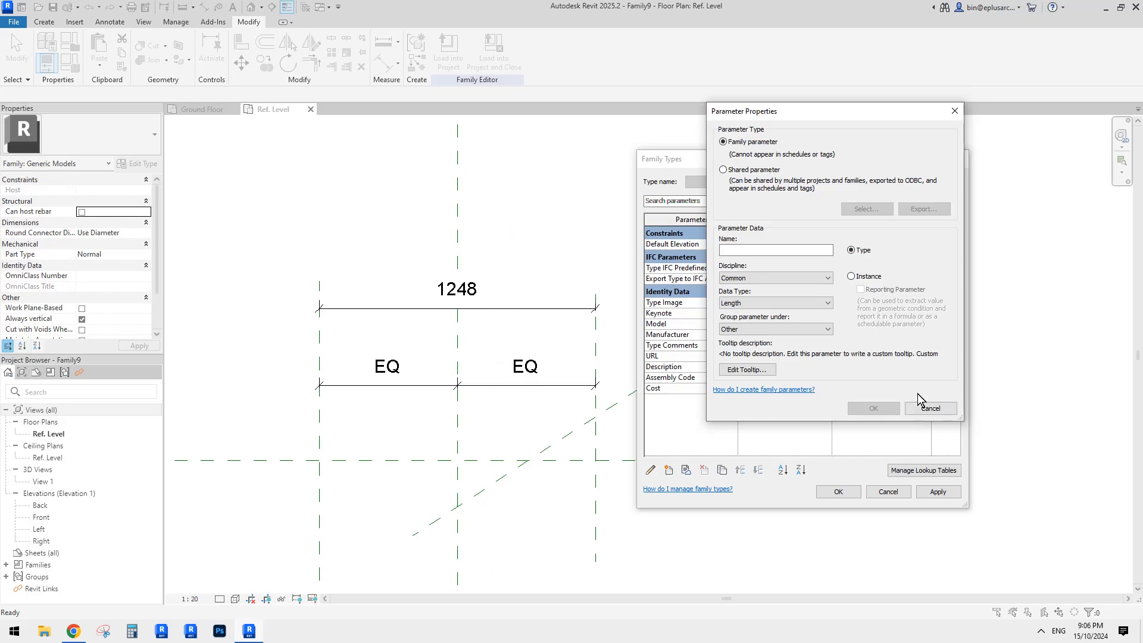
pyautogui.click(769, 331)
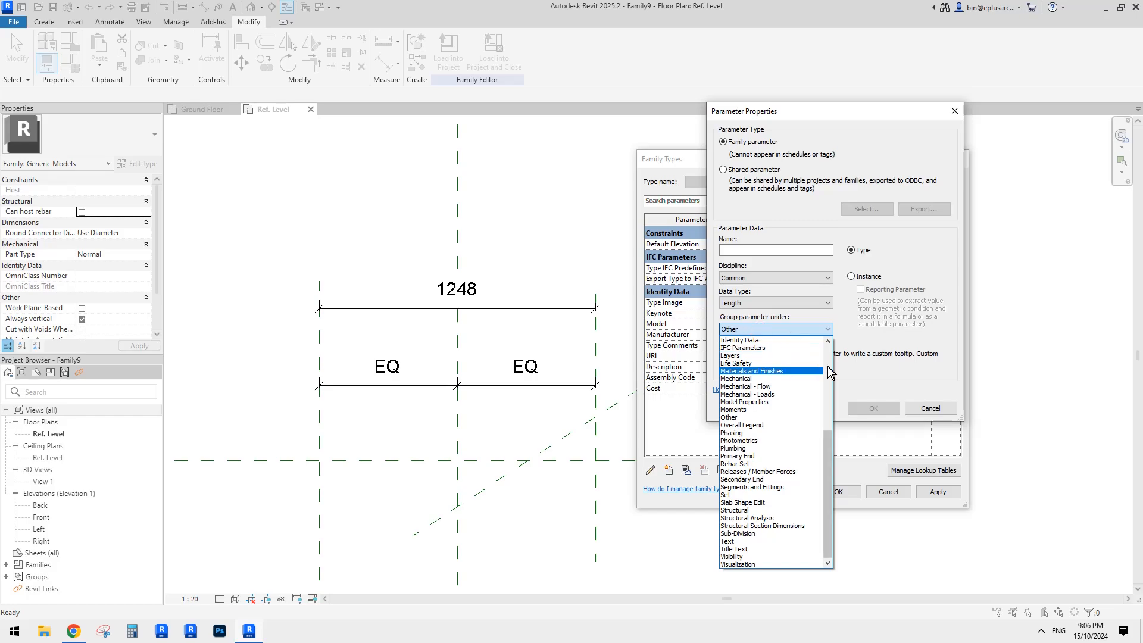
pyautogui.click(828, 367)
pyautogui.moveTo(826, 374); pyautogui.dragTo(829, 381)
pyautogui.click(908, 328)
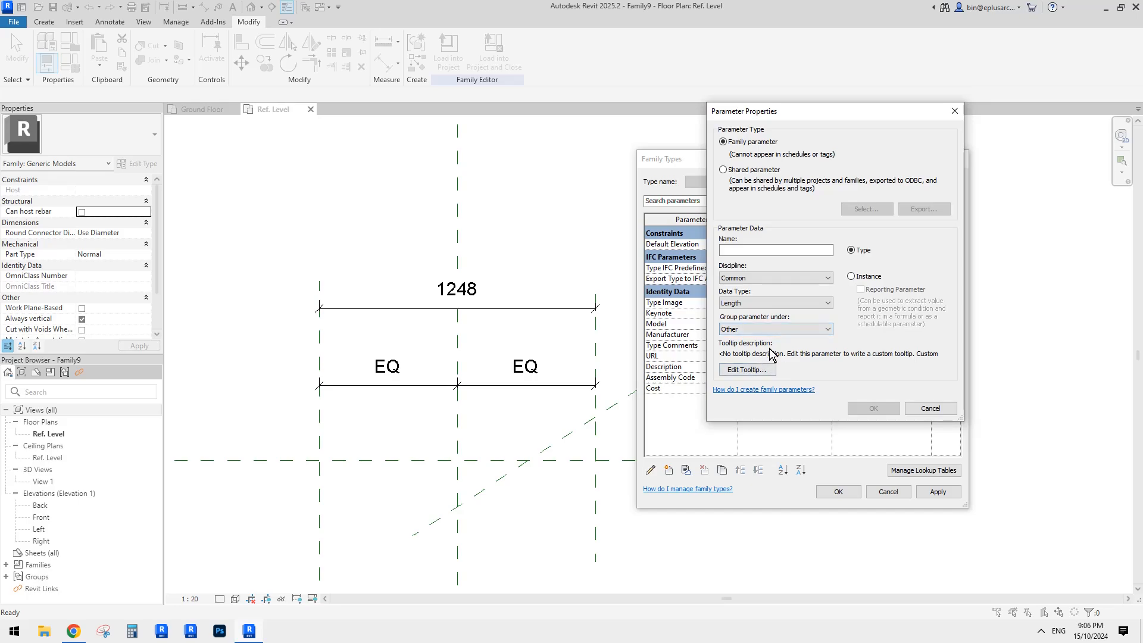
# Set the new parameter's custom tooltip description to AAAAA.
pyautogui.click(746, 370)
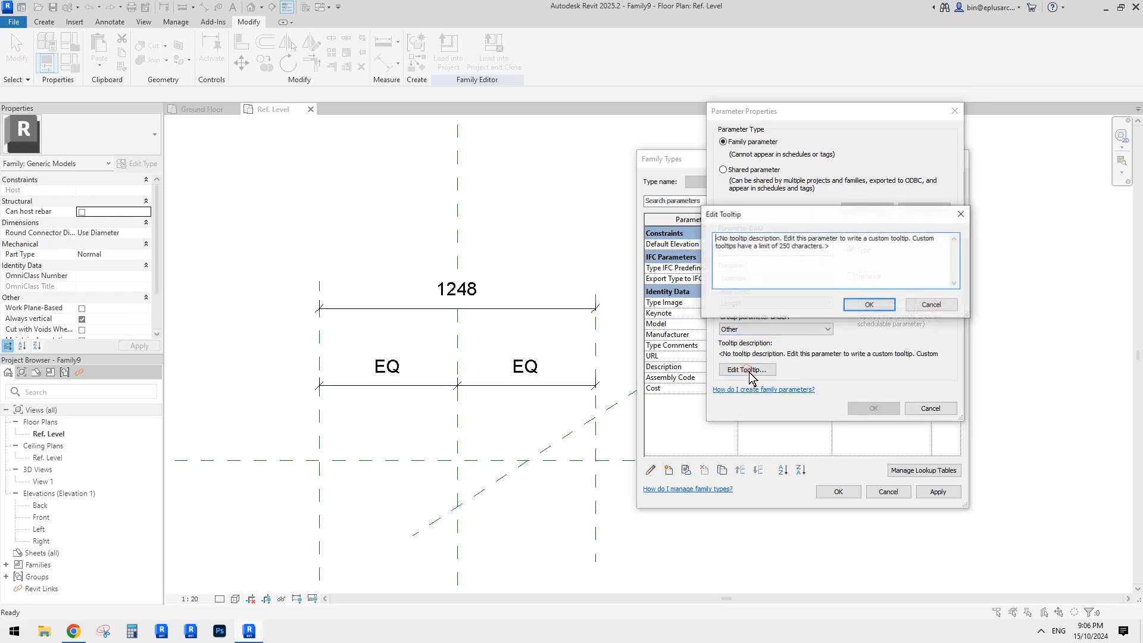
pyautogui.click(930, 305)
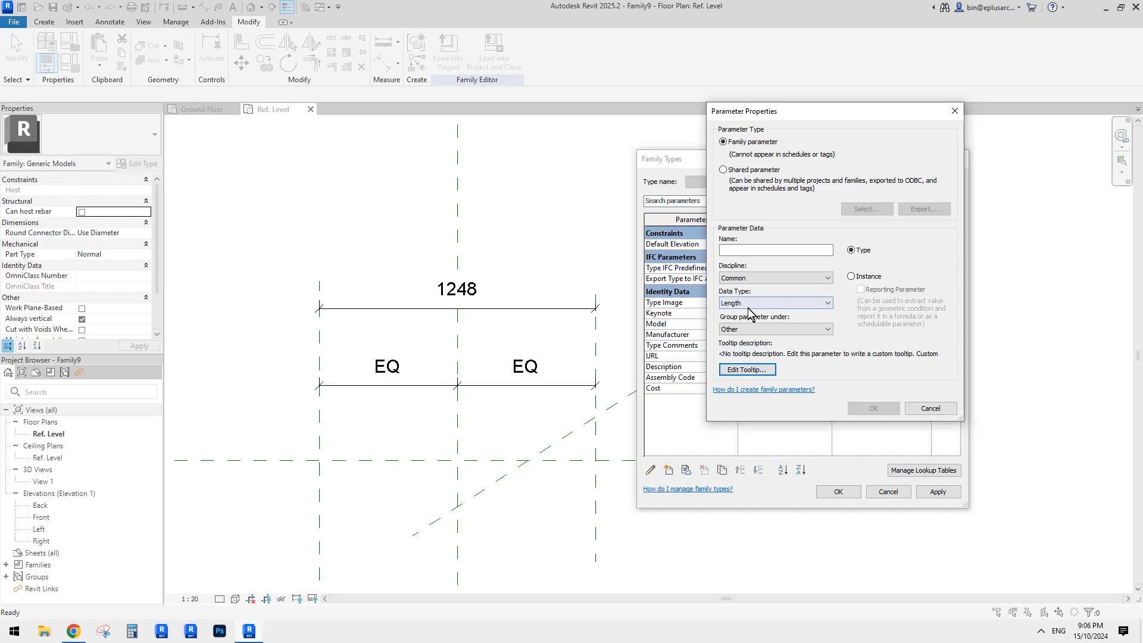
pyautogui.click(748, 370)
pyautogui.write('AAAAA')
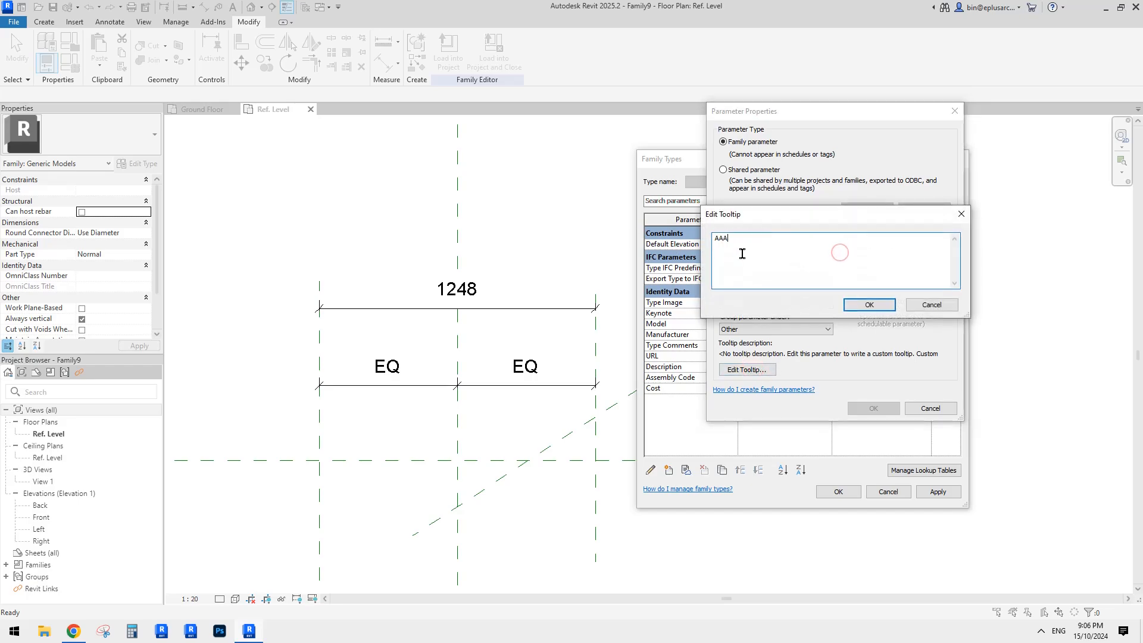
pyautogui.click(869, 305)
# Name the parameter TEST, create it as a type parameter, and accept the family types.
pyautogui.click(756, 254)
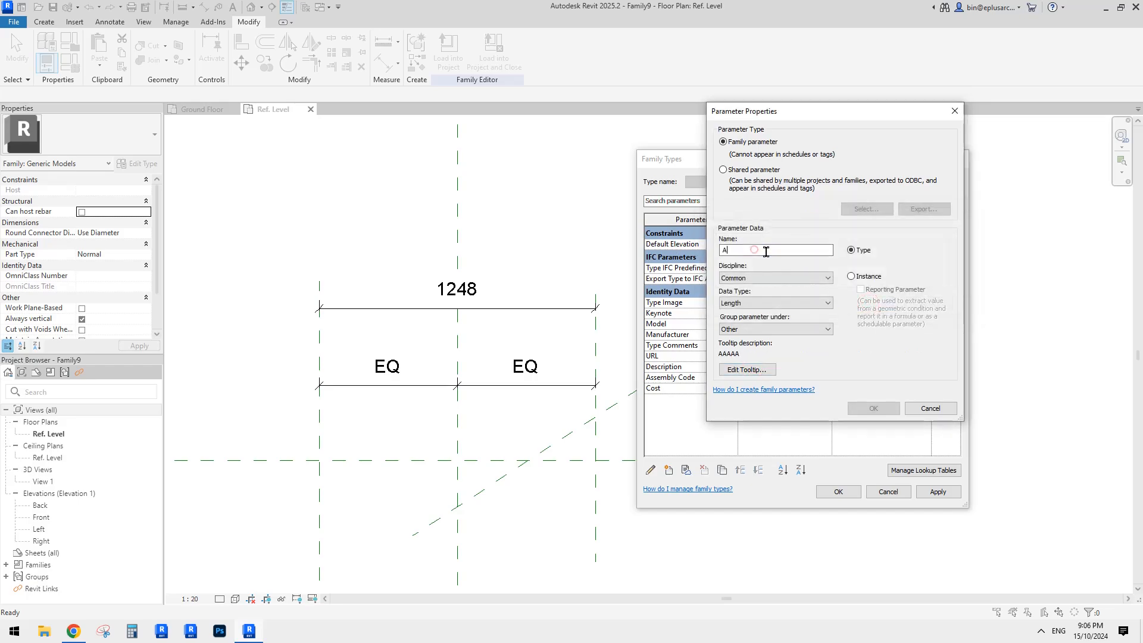
pyautogui.write('AA')
pyautogui.hotkey('shift', 'Home')
pyautogui.write('TEST')
pyautogui.press('Tab')
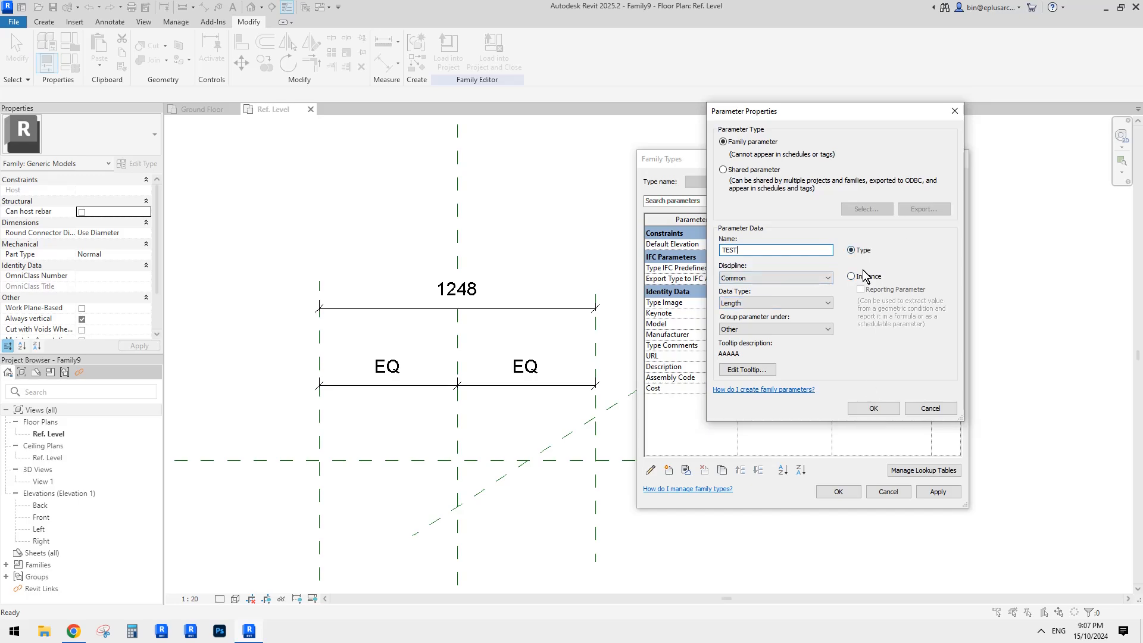
pyautogui.click(872, 410)
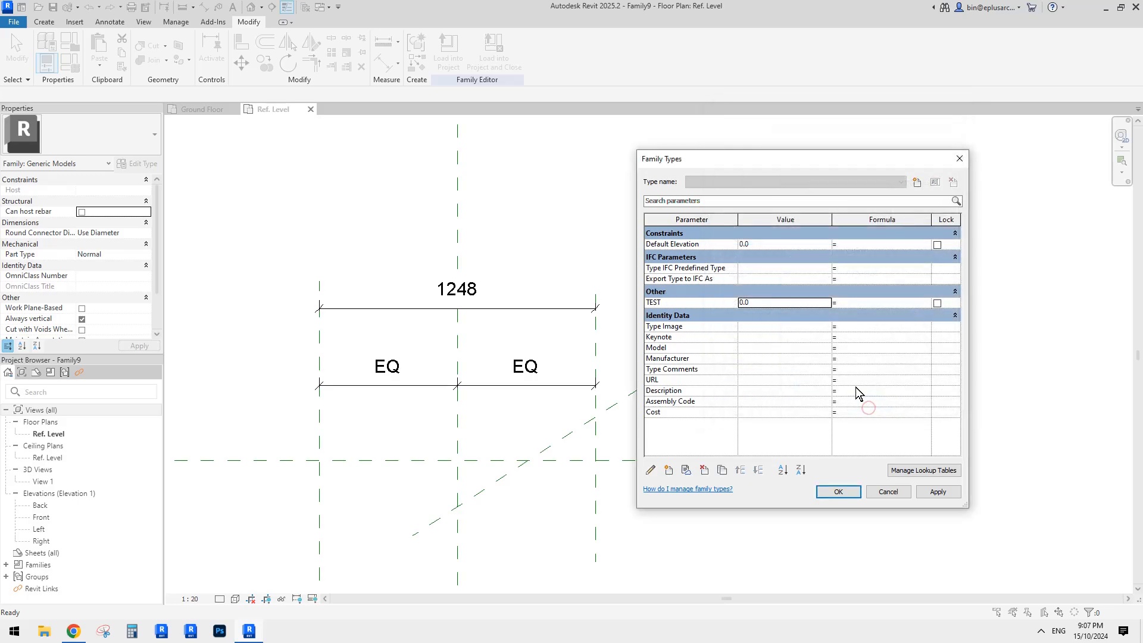
pyautogui.click(838, 492)
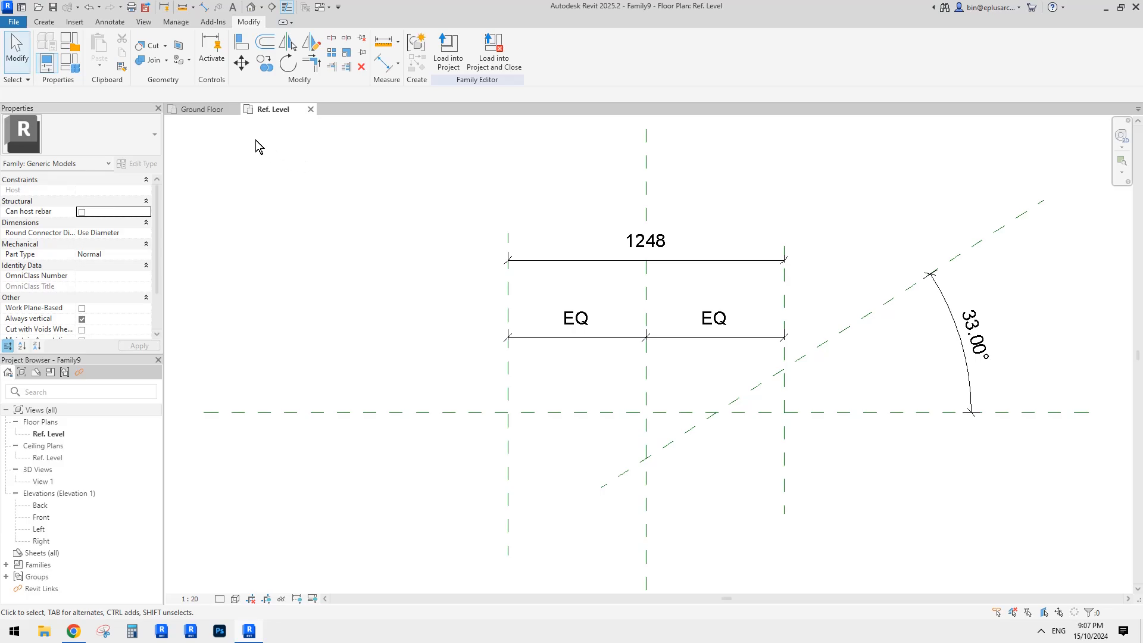
# Create a 250 mm deep extrusion from a rectangle crossing the central vertical and horizontal reference planes, inside the outer vertical planes.
pyautogui.click(208, 110)
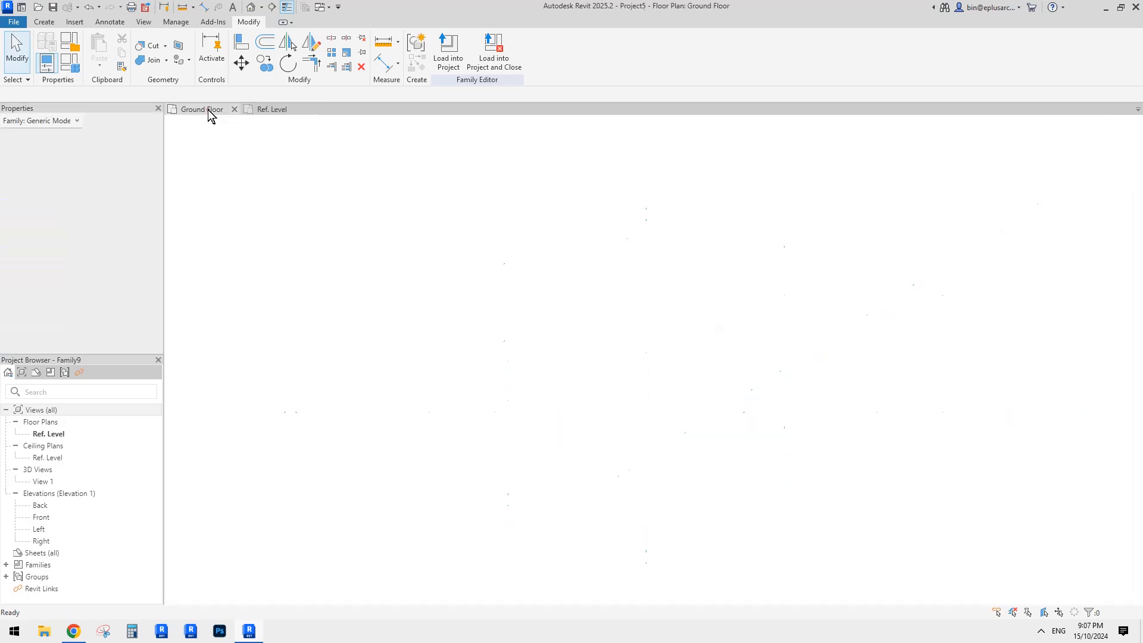
pyautogui.click(269, 111)
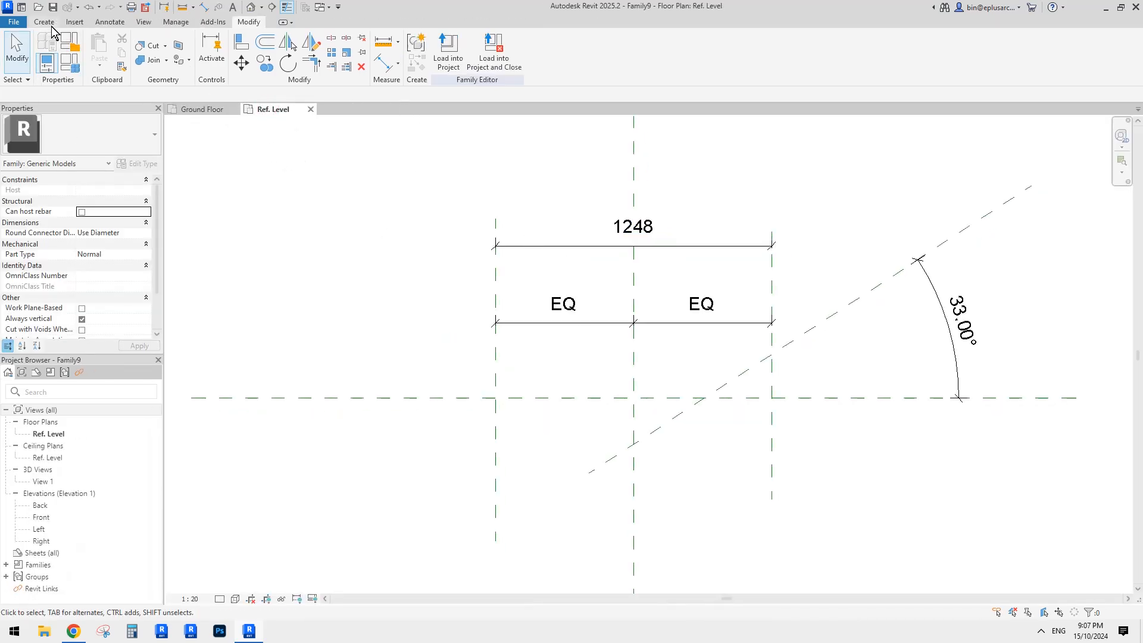
pyautogui.click(101, 48)
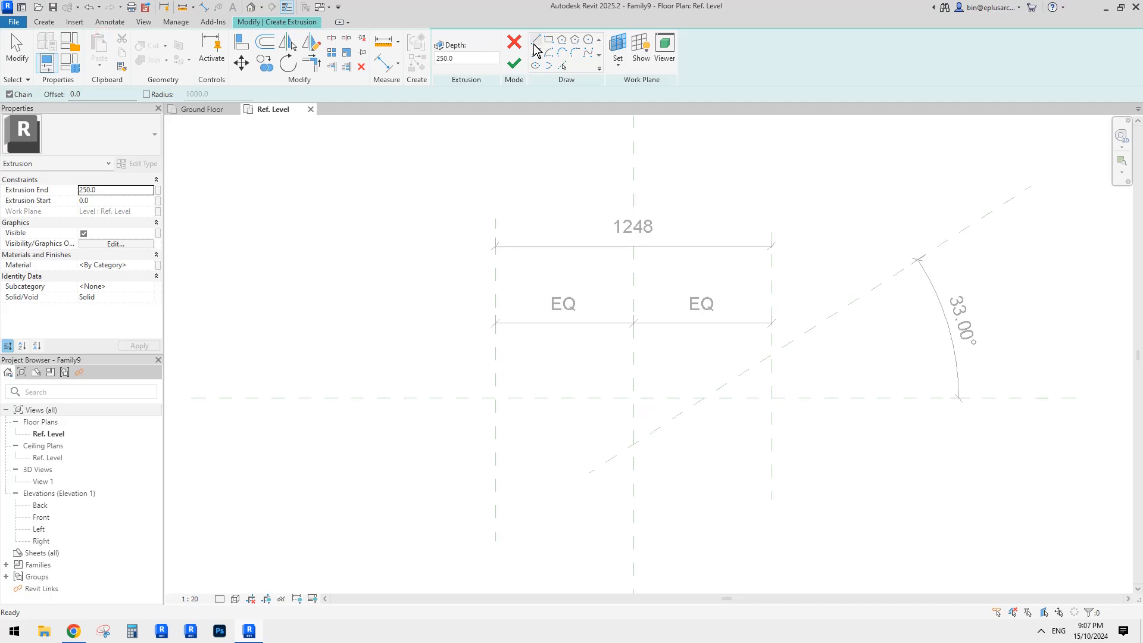
pyautogui.click(586, 284)
pyautogui.click(683, 422)
pyautogui.click(514, 62)
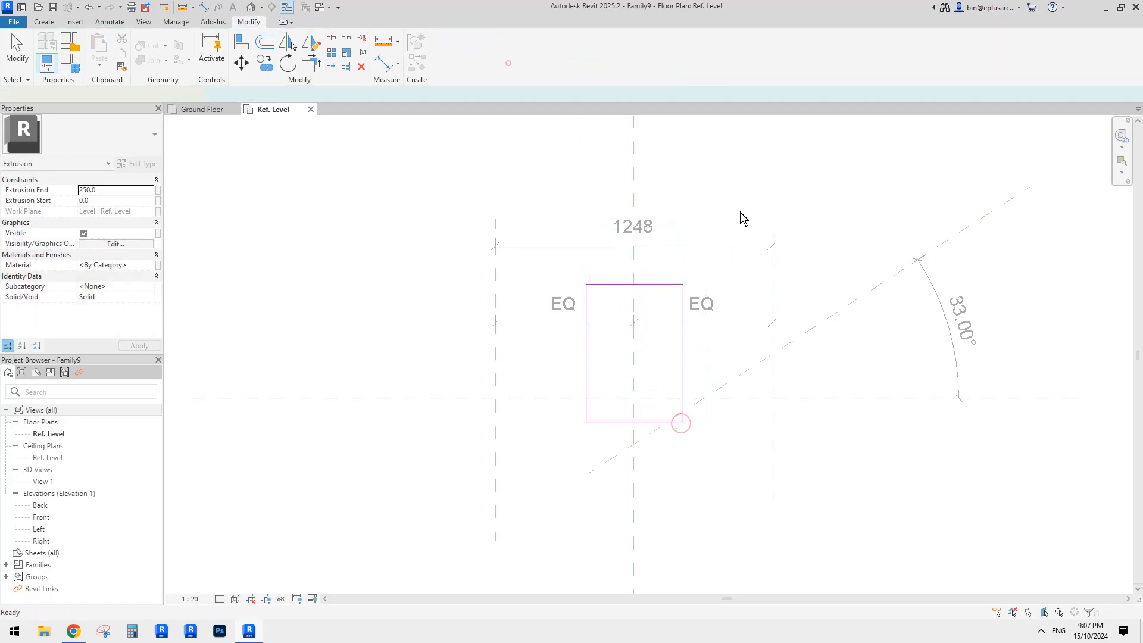
# Load the family into the project and place one instance midway across the Ground Floor plan.
pyautogui.click(588, 205)
pyautogui.click(448, 56)
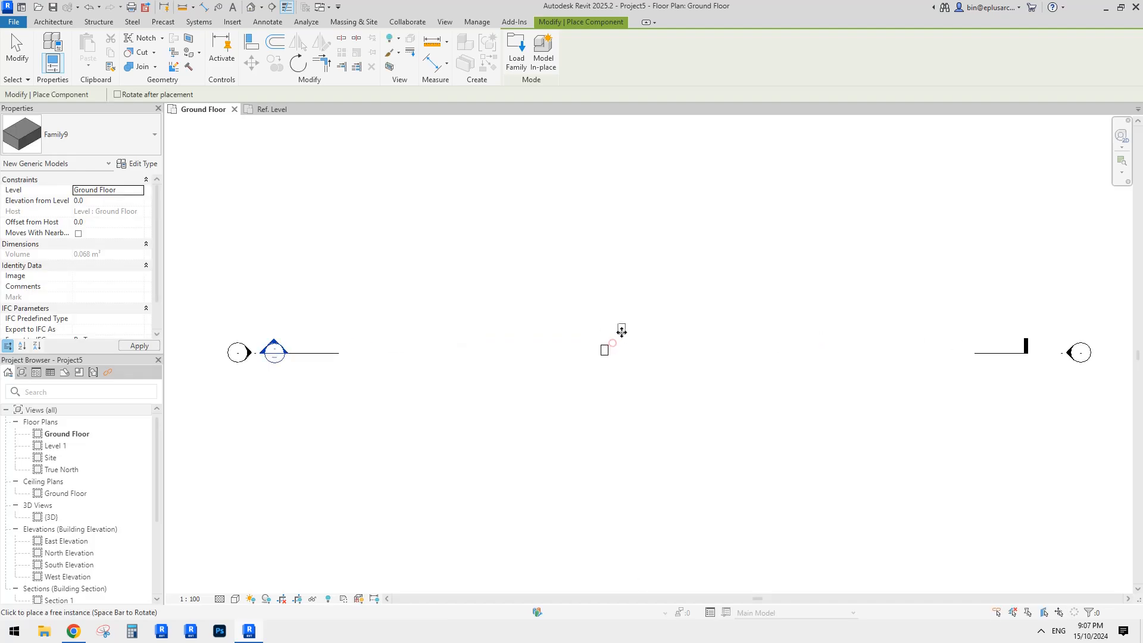
pyautogui.click(611, 348)
# Inspect the placed instance's type properties for the TEST parameter under Other and its tooltip.
pyautogui.click(604, 351)
pyautogui.scroll(2, 631, 333)
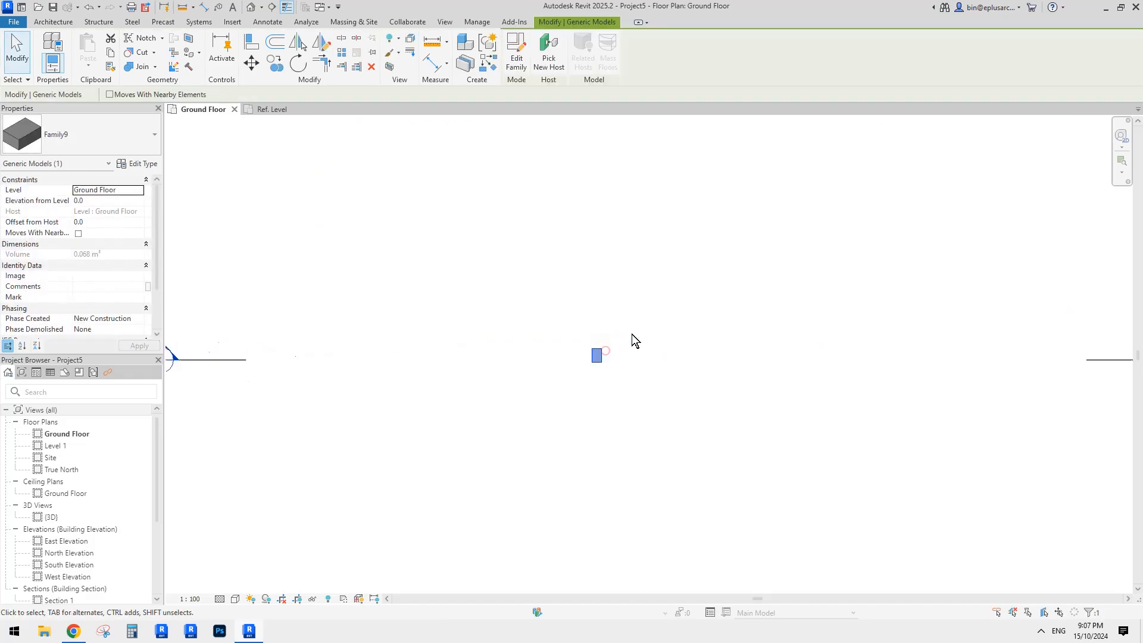
pyautogui.click(138, 163)
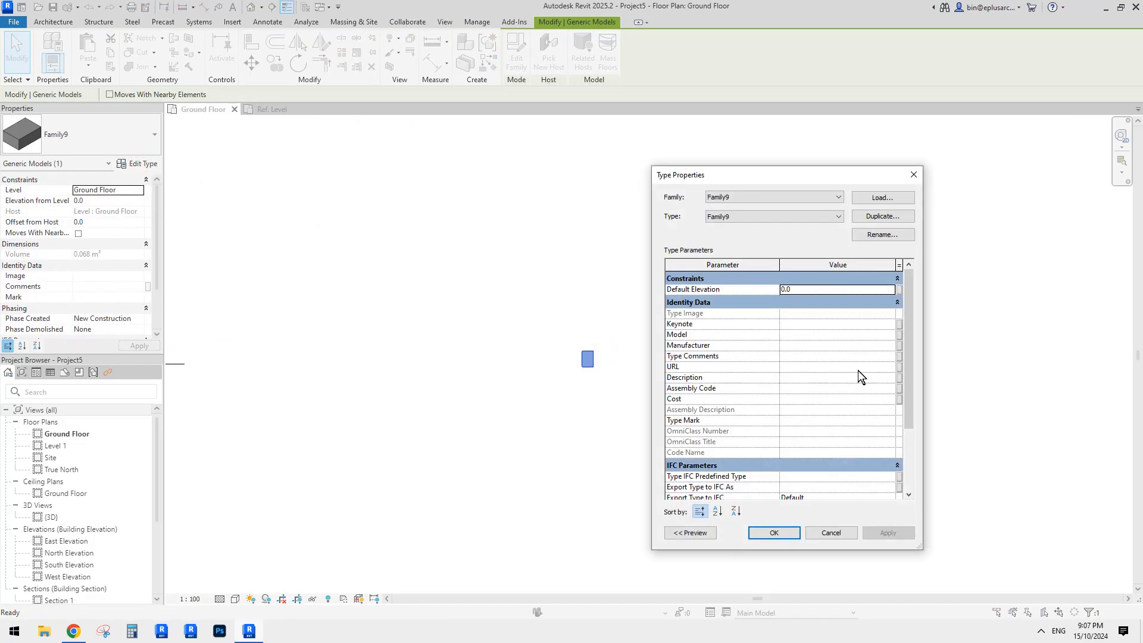
pyautogui.moveTo(913, 362); pyautogui.dragTo(912, 462)
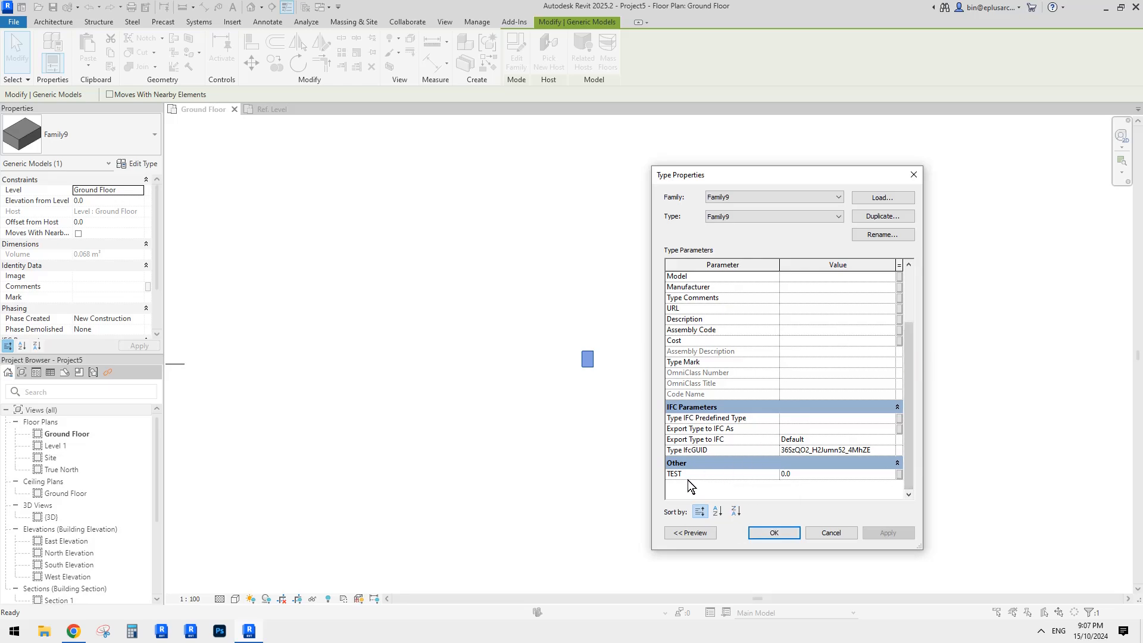
pyautogui.moveTo(691, 474)
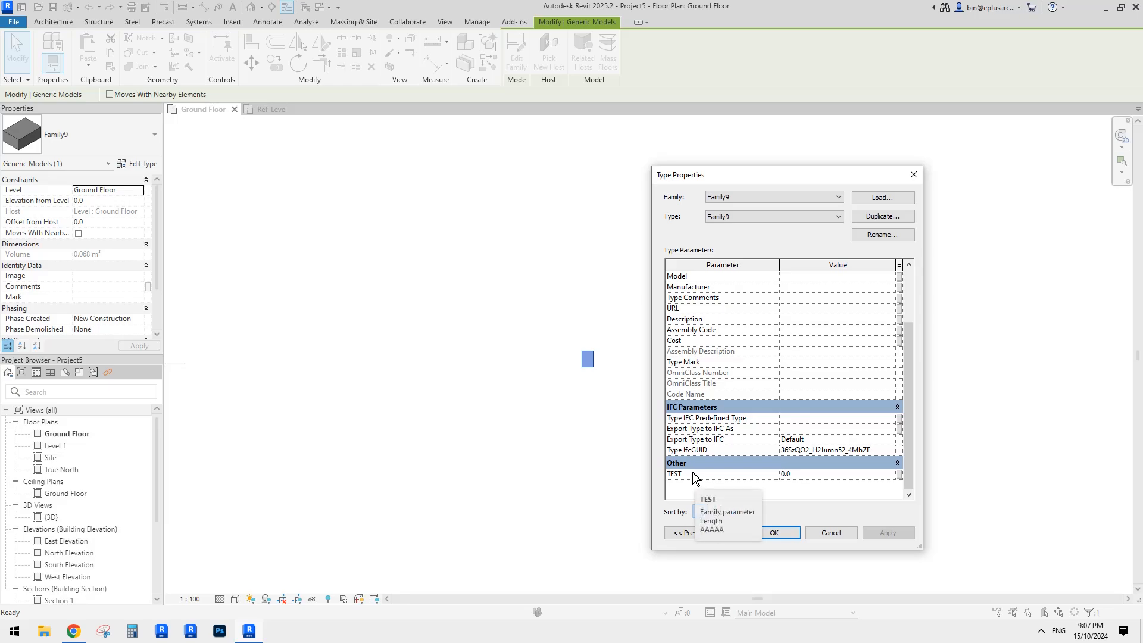
# Return to the family's Ref. Level plan and review the TEST parameter's properties and tooltip description.
pyautogui.click(914, 174)
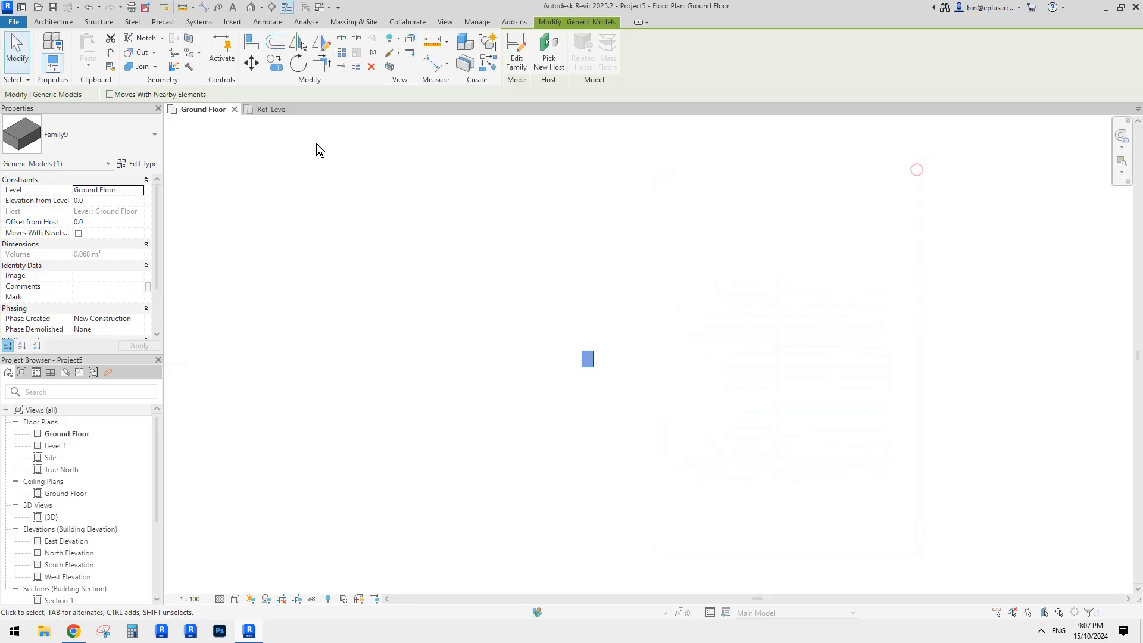
pyautogui.click(272, 110)
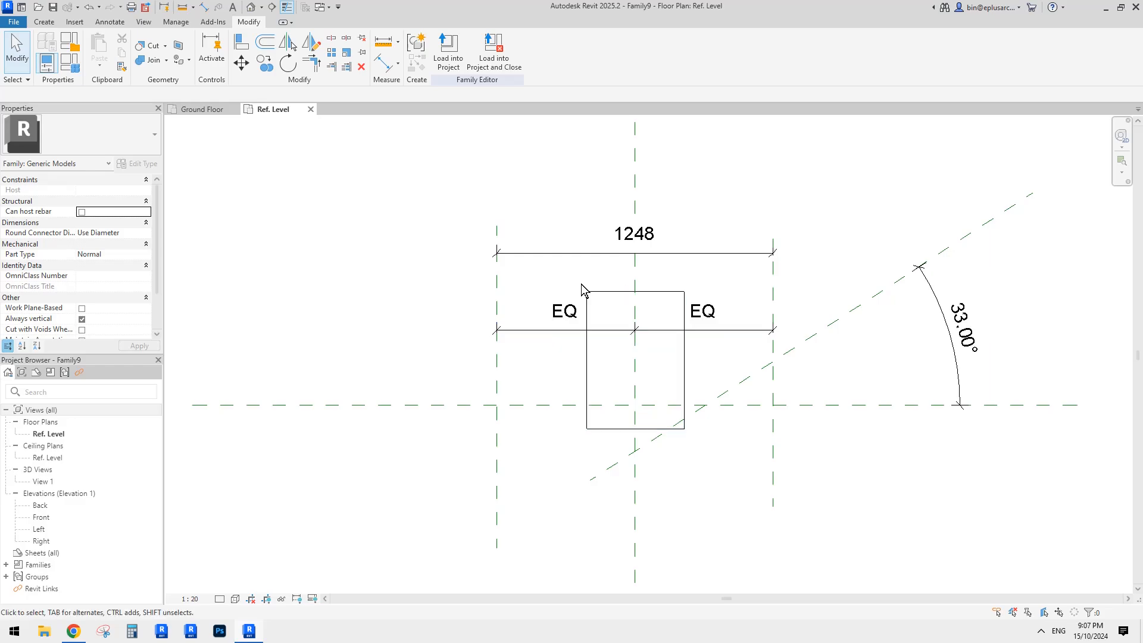
pyautogui.click(70, 62)
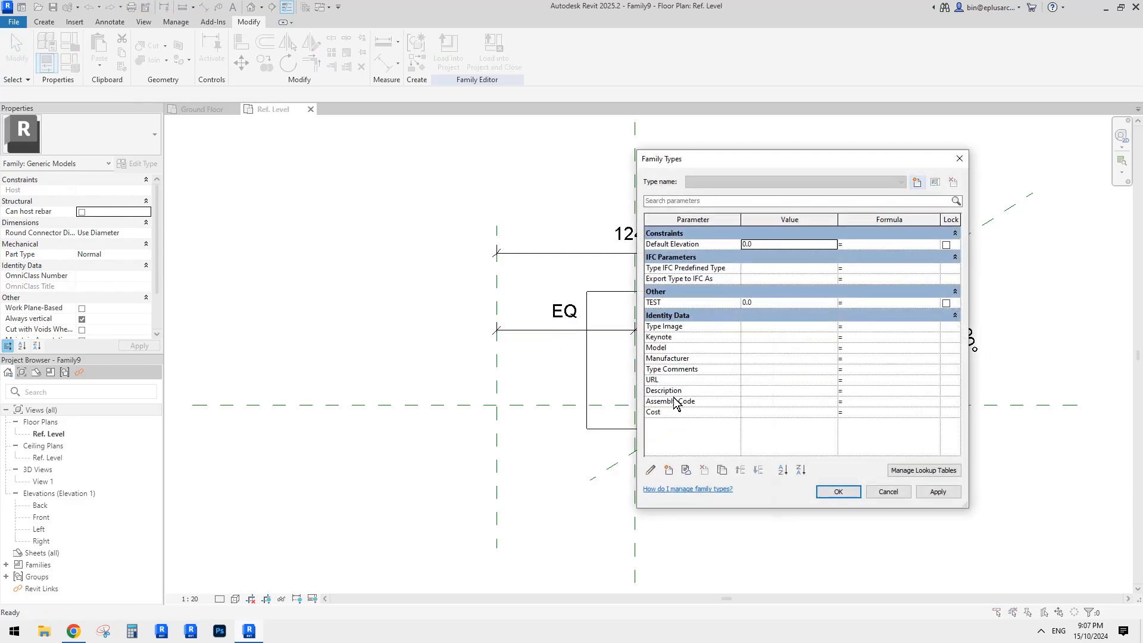
pyautogui.click(686, 303)
pyautogui.click(651, 469)
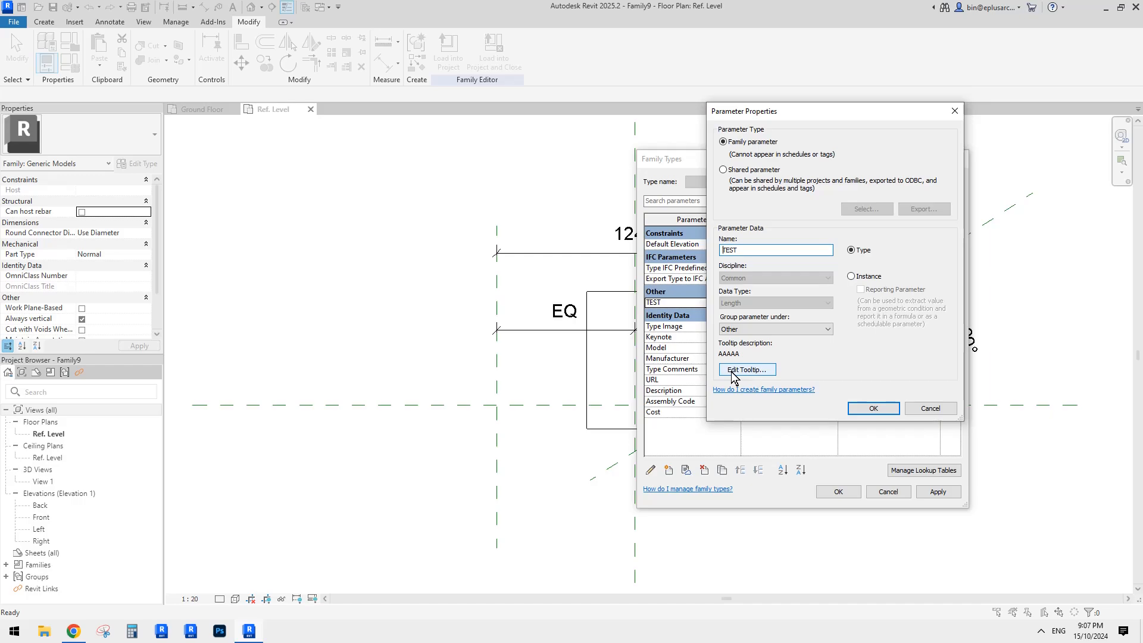
pyautogui.click(755, 372)
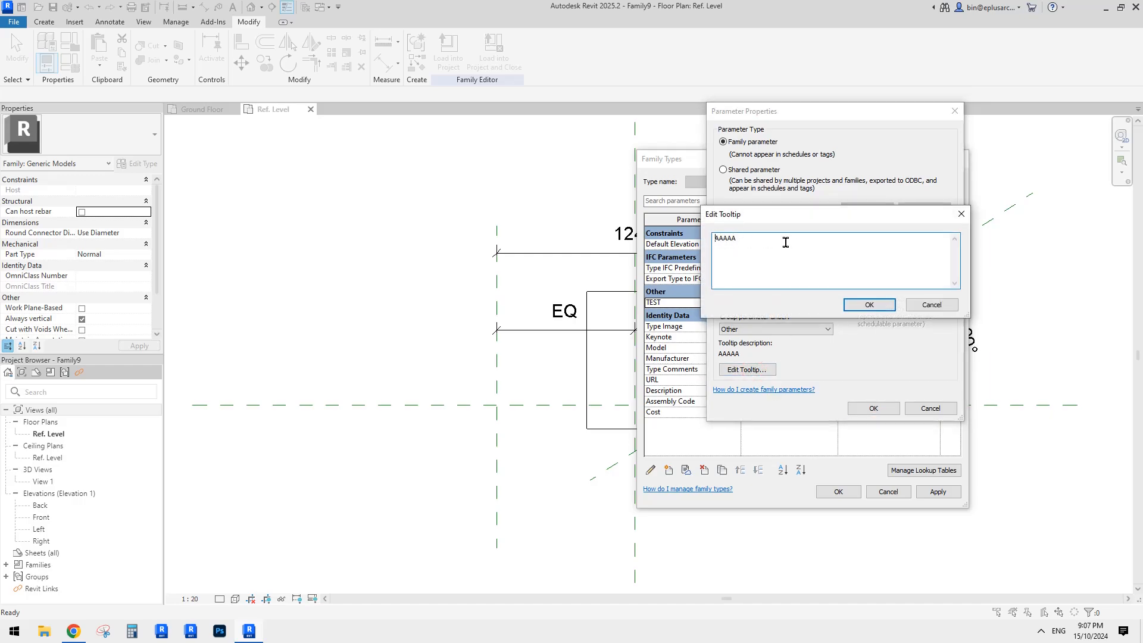
pyautogui.click(923, 306)
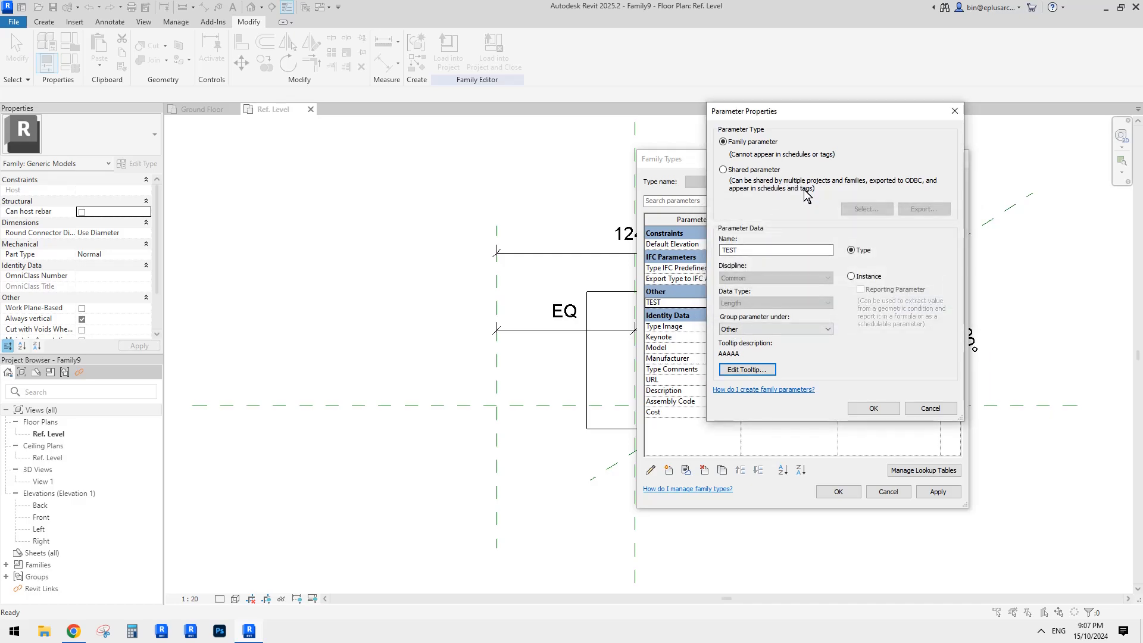
pyautogui.click(886, 408)
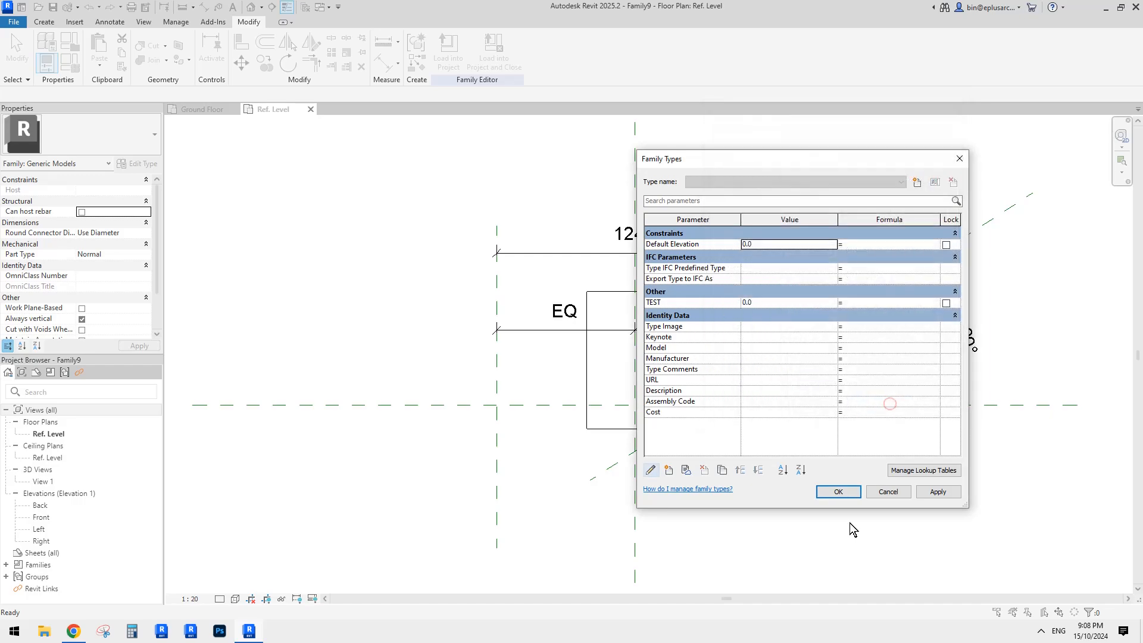
pyautogui.click(841, 491)
pyautogui.scroll(2, 681, 369)
pyautogui.click(644, 237)
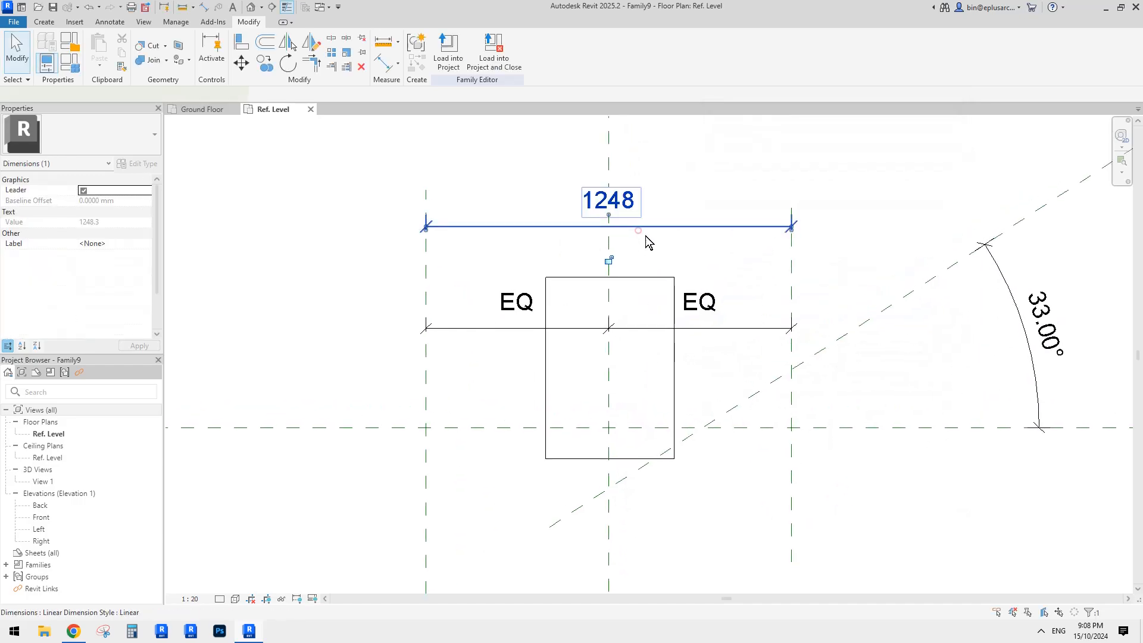
pyautogui.click(70, 62)
pyautogui.press('Escape')
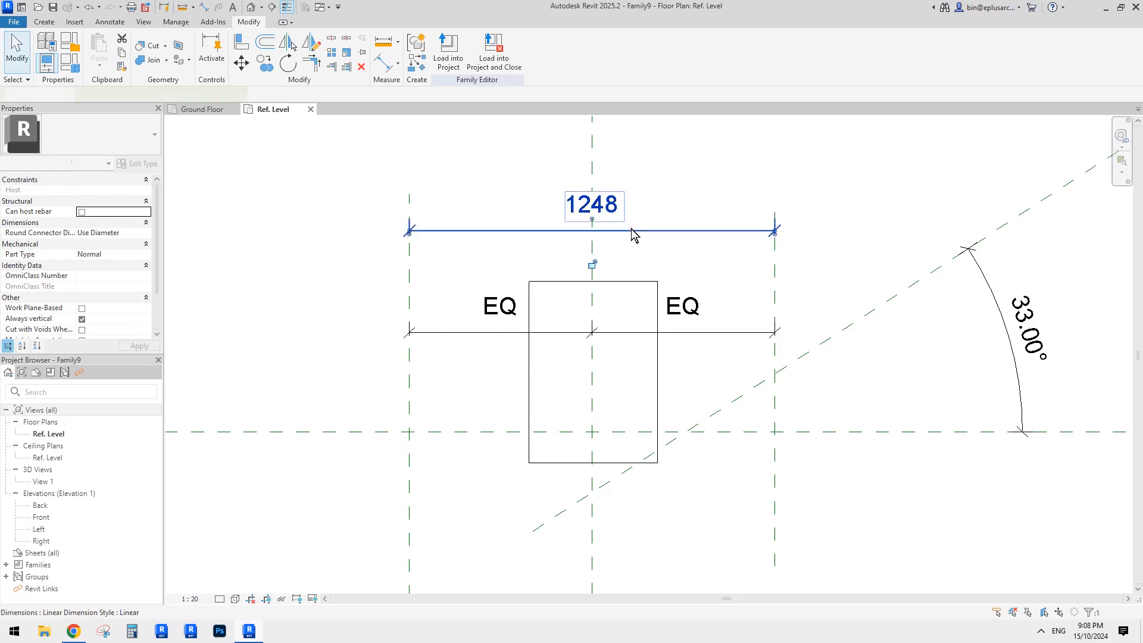
pyautogui.click(631, 229)
pyautogui.press('Escape')
pyautogui.click(636, 232)
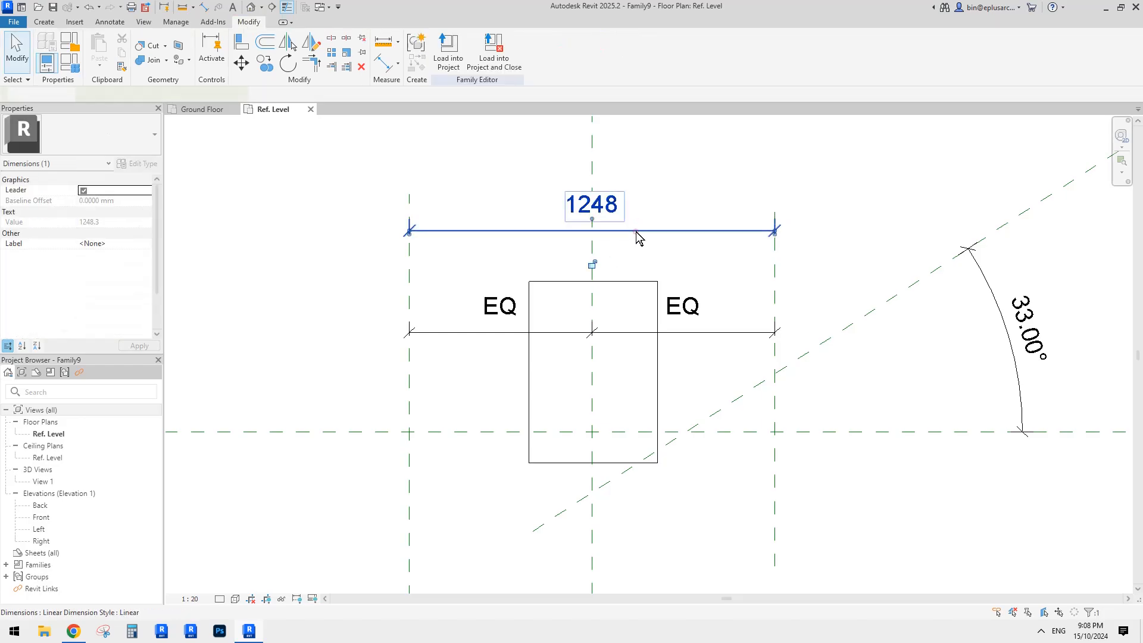
pyautogui.click(526, 54)
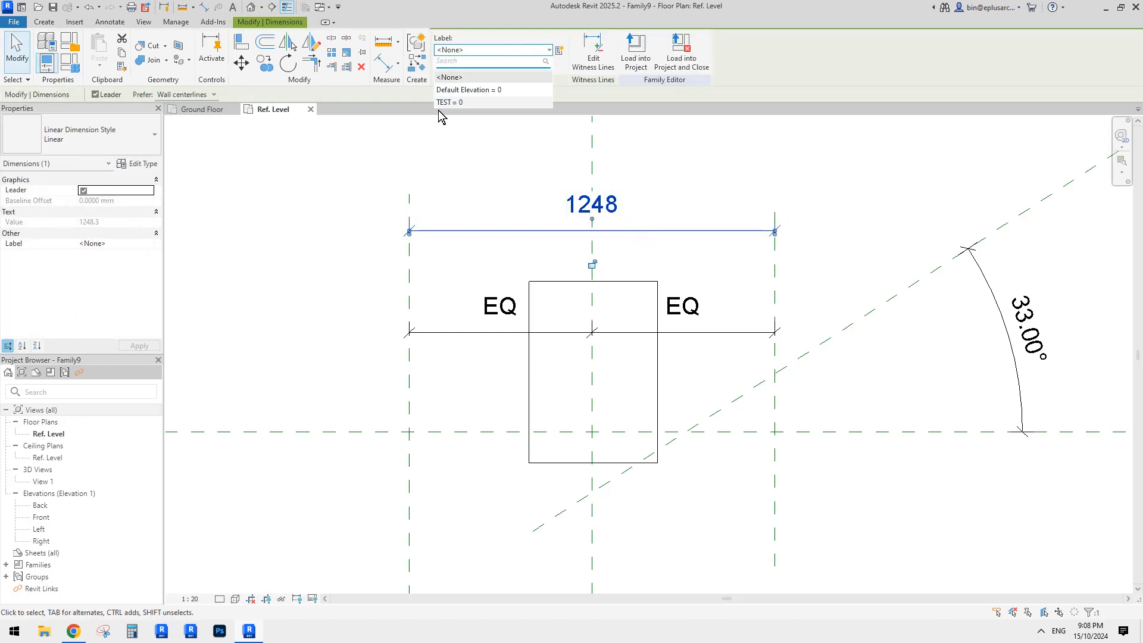
pyautogui.click(774, 277)
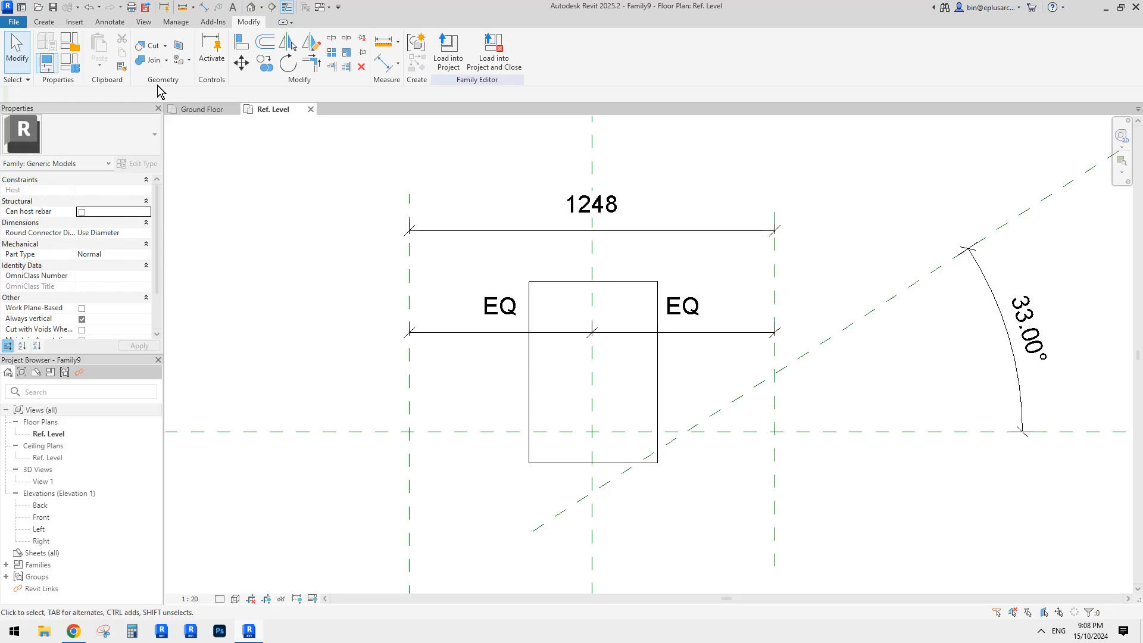
# Set the TEST parameter's value to 1000 in the family types.
pyautogui.click(74, 69)
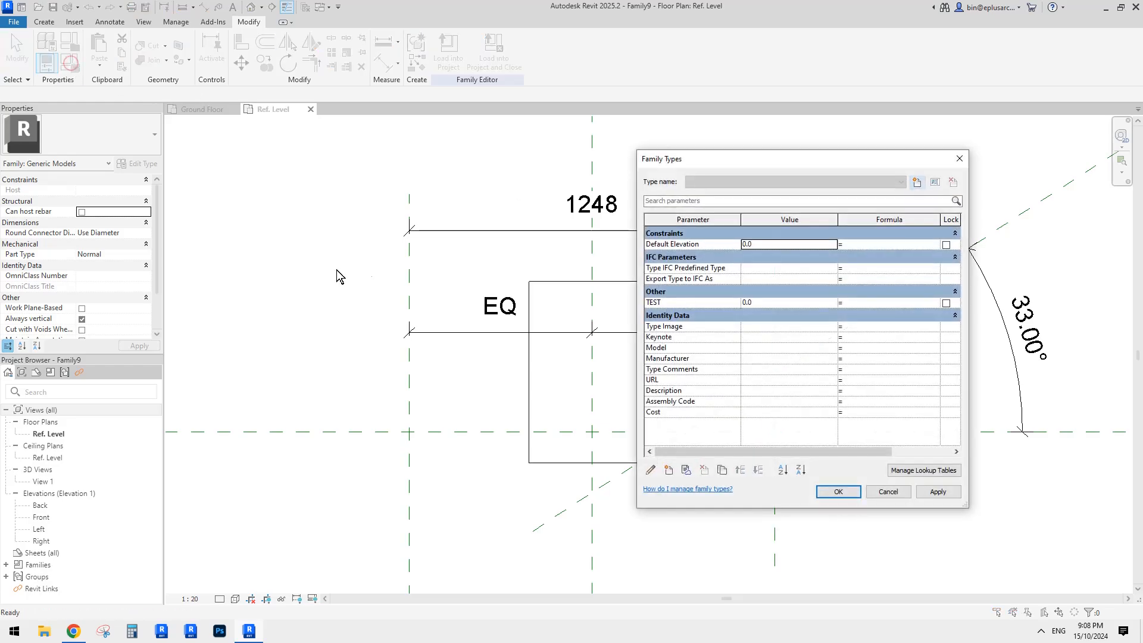
pyautogui.click(771, 302)
pyautogui.write('1000')
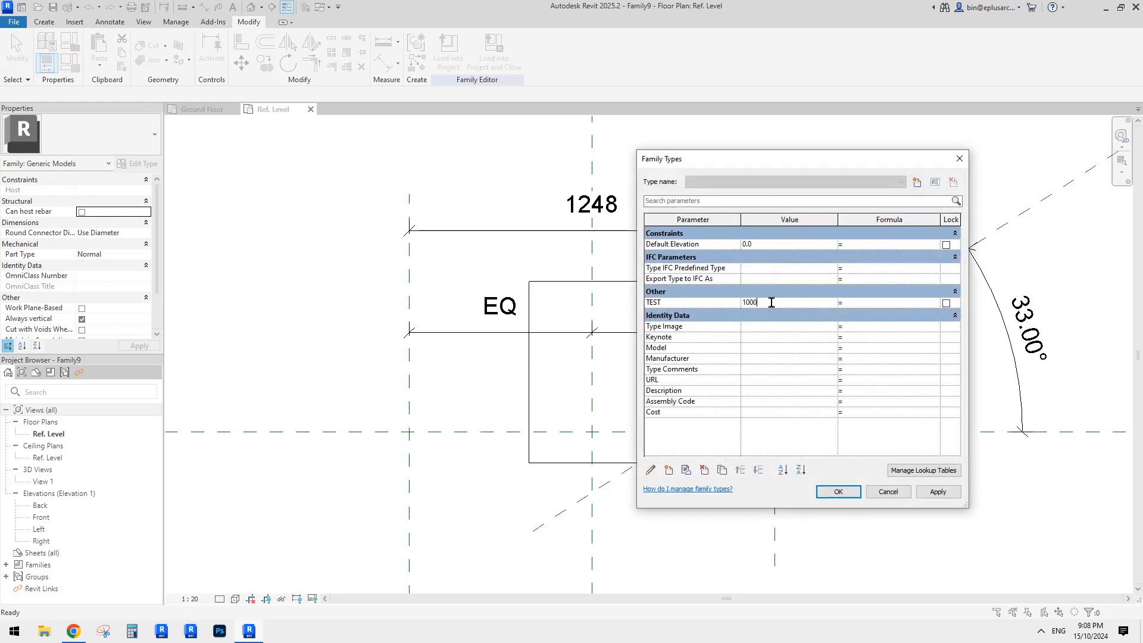
pyautogui.click(838, 491)
# Label the overall dimension between the two outer reference planes with the TEST parameter.
pyautogui.click(643, 231)
pyautogui.click(478, 54)
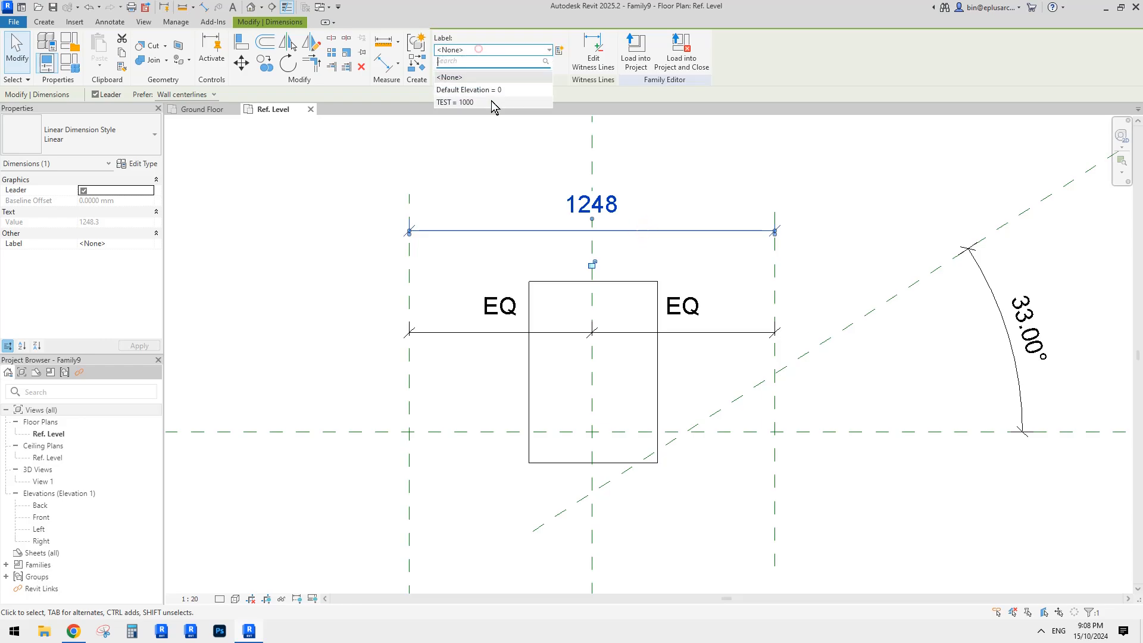
pyautogui.click(471, 105)
pyautogui.click(661, 231)
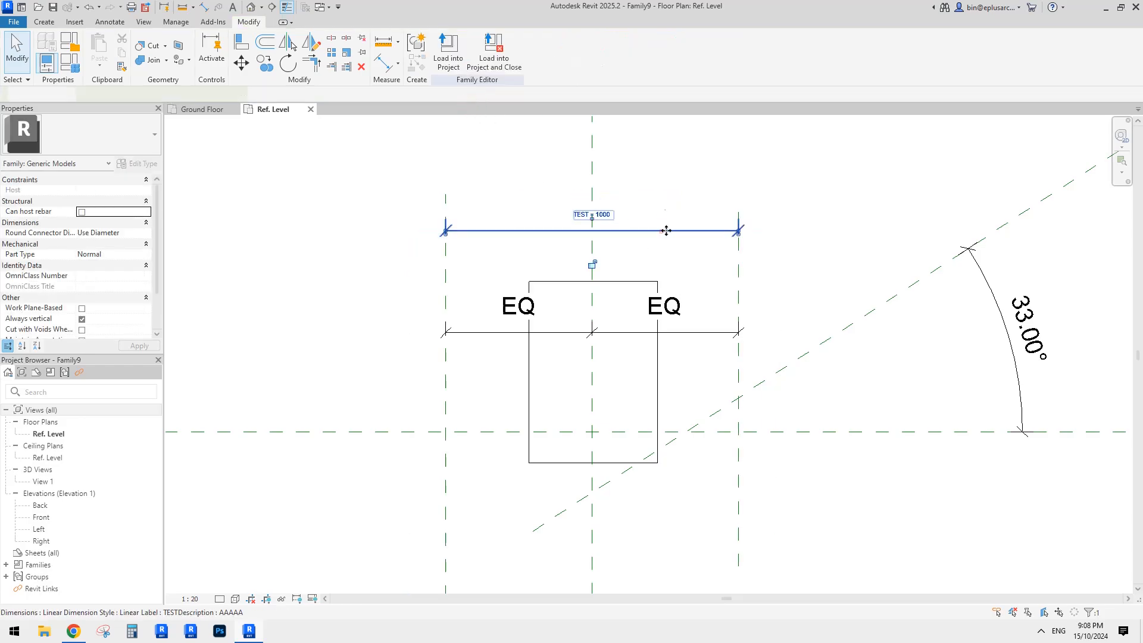
pyautogui.press('Escape')
# Make the TEST label of the overall dimension an instance parameter.
pyautogui.click(647, 232)
pyautogui.click(648, 234)
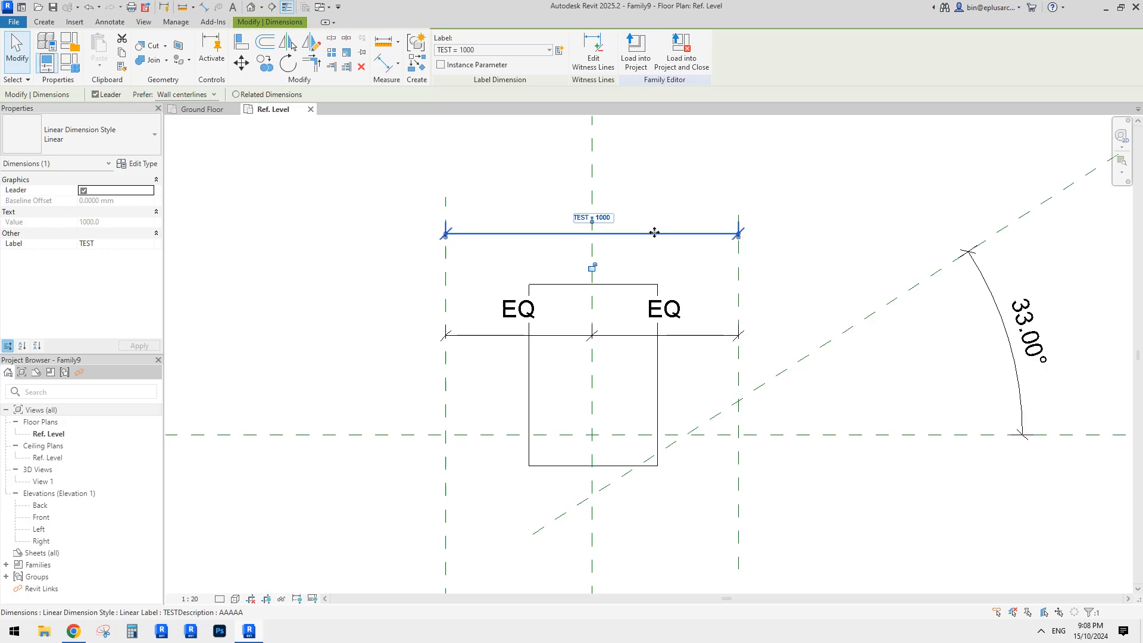
pyautogui.click(676, 187)
pyautogui.click(671, 234)
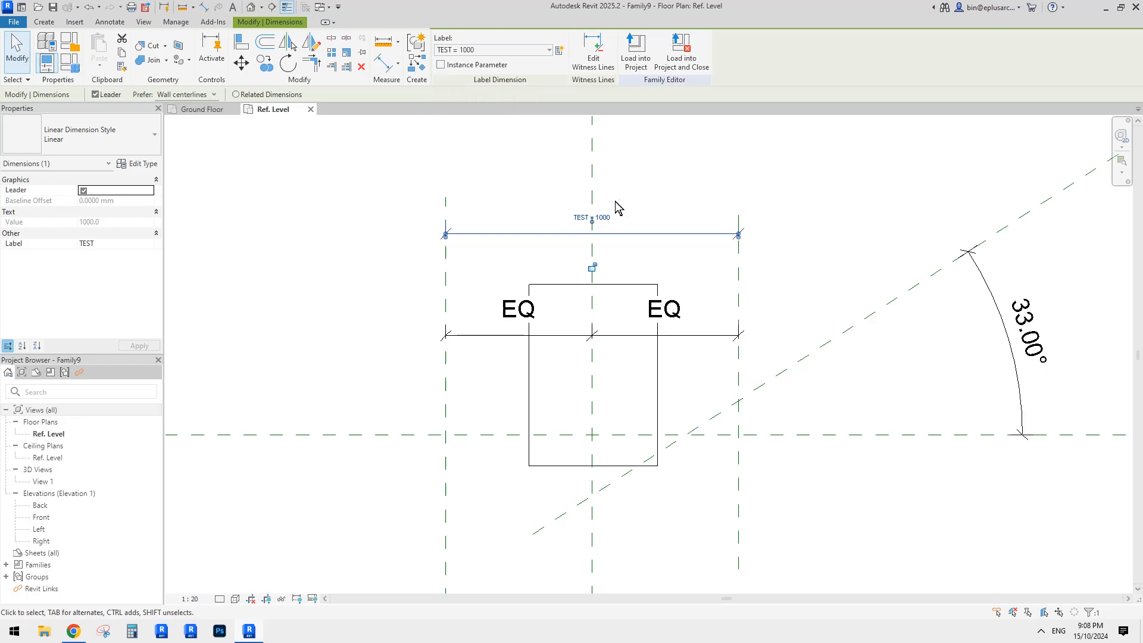
pyautogui.click(441, 65)
pyautogui.click(396, 143)
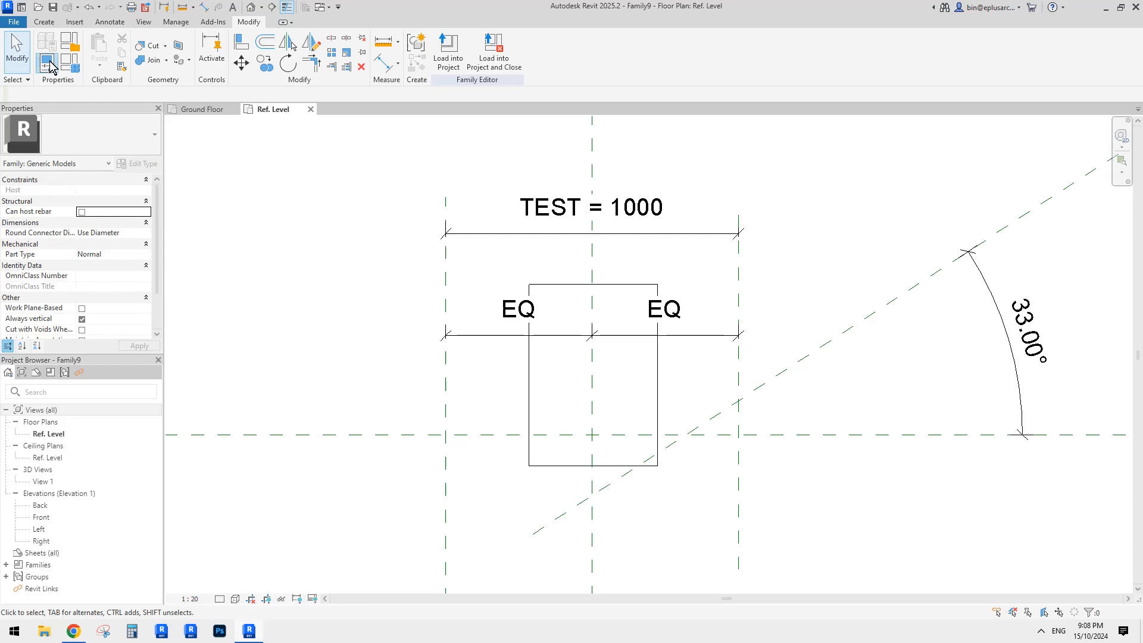
# Change the TEST parameter back to a type parameter in its parameter properties.
pyautogui.click(69, 63)
pyautogui.moveTo(758, 162); pyautogui.dragTo(843, 197)
pyautogui.moveTo(754, 340)
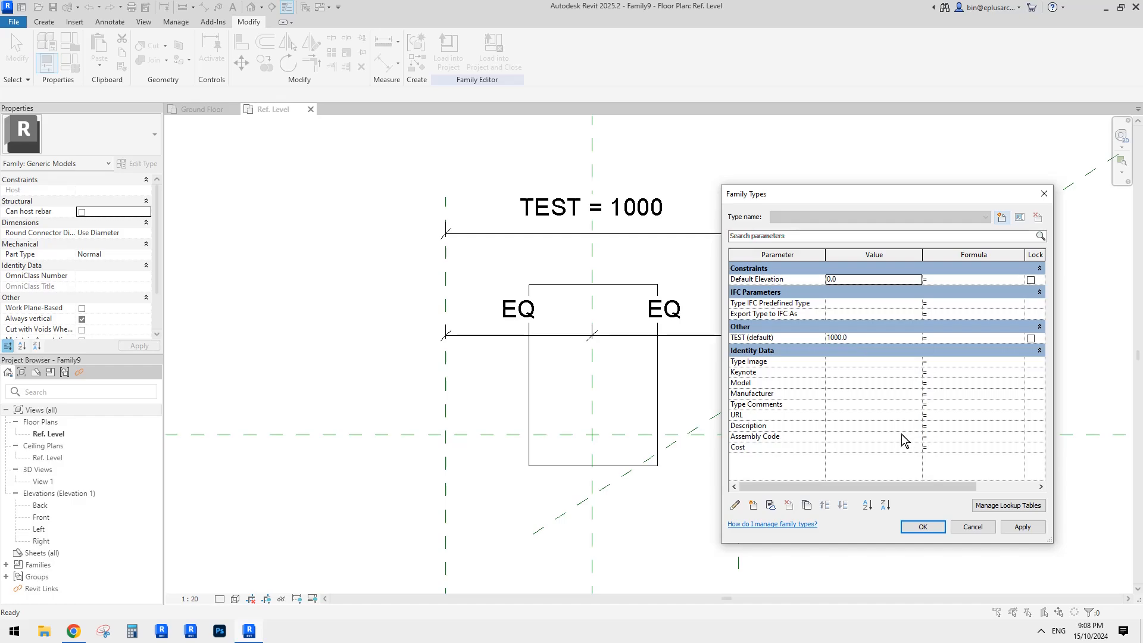
pyautogui.click(771, 338)
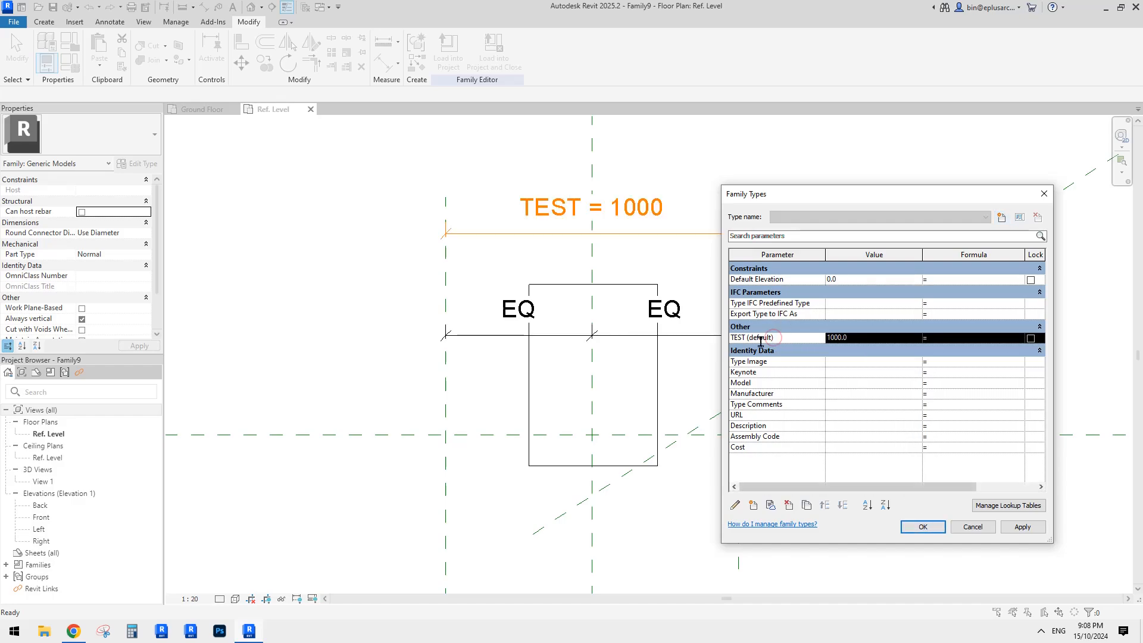
pyautogui.click(736, 506)
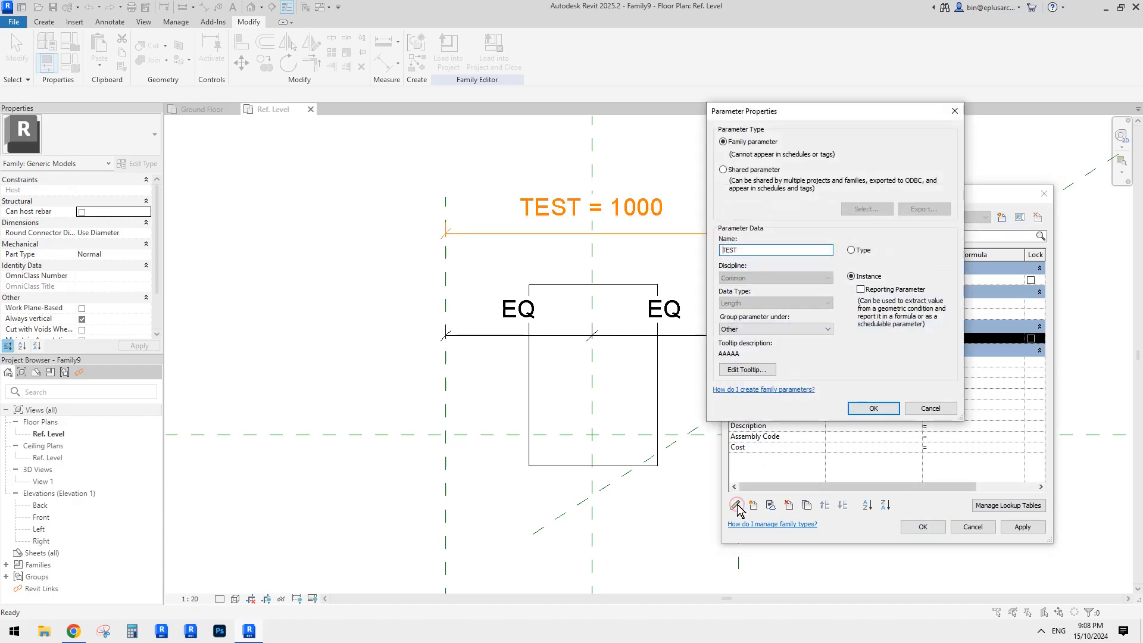
pyautogui.click(851, 251)
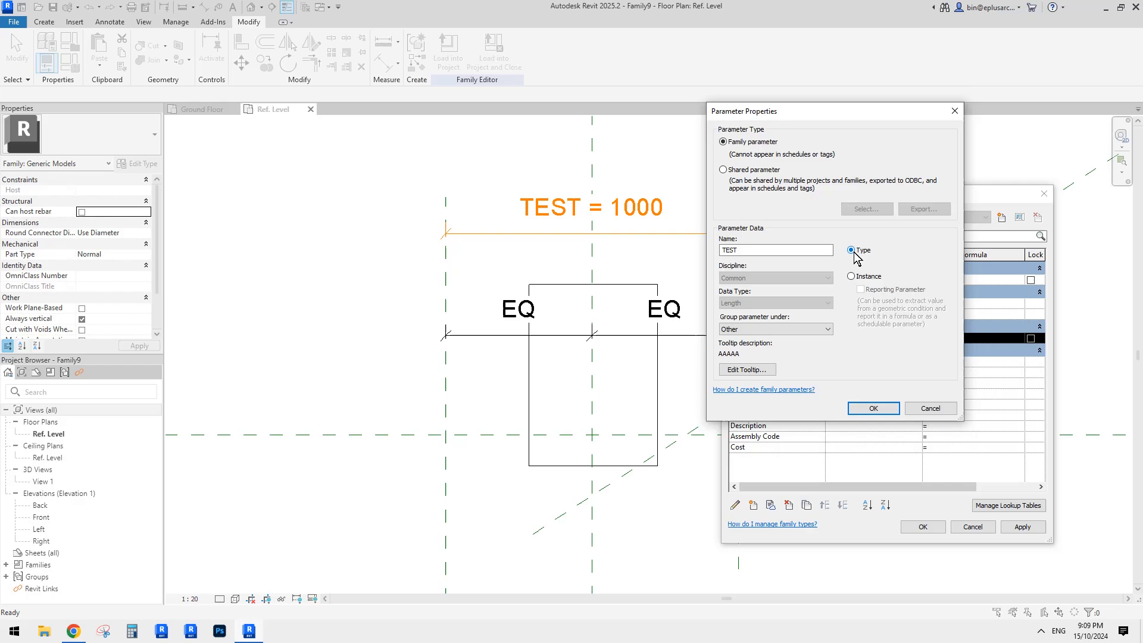
pyautogui.click(886, 409)
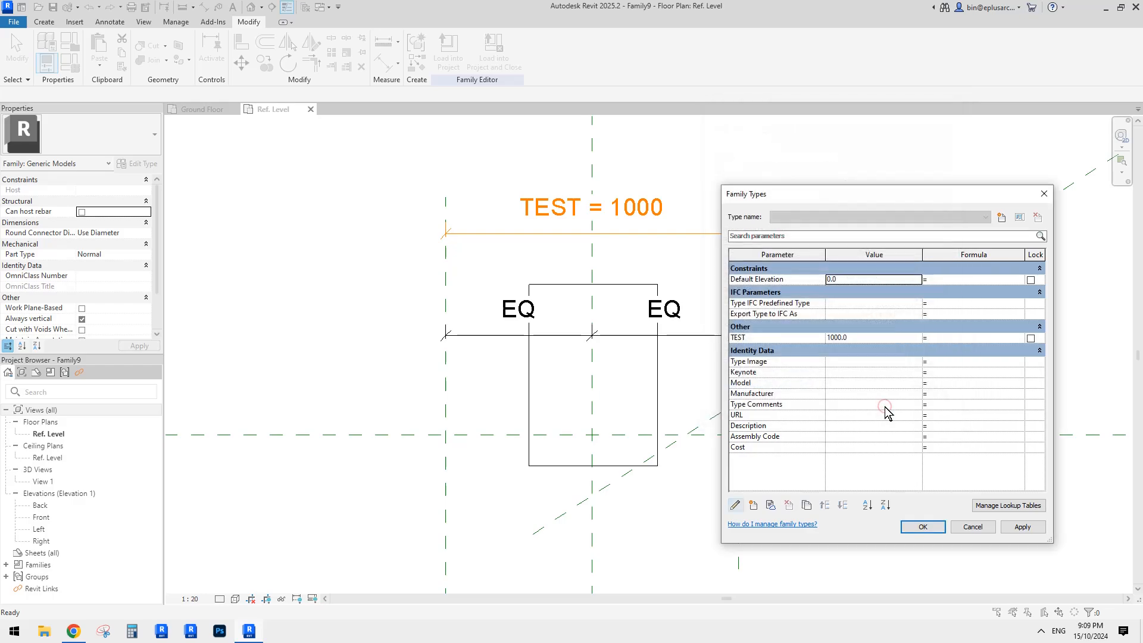
pyautogui.click(931, 527)
# Load the family into the project, overwriting the existing version without its parameter values.
pyautogui.click(594, 223)
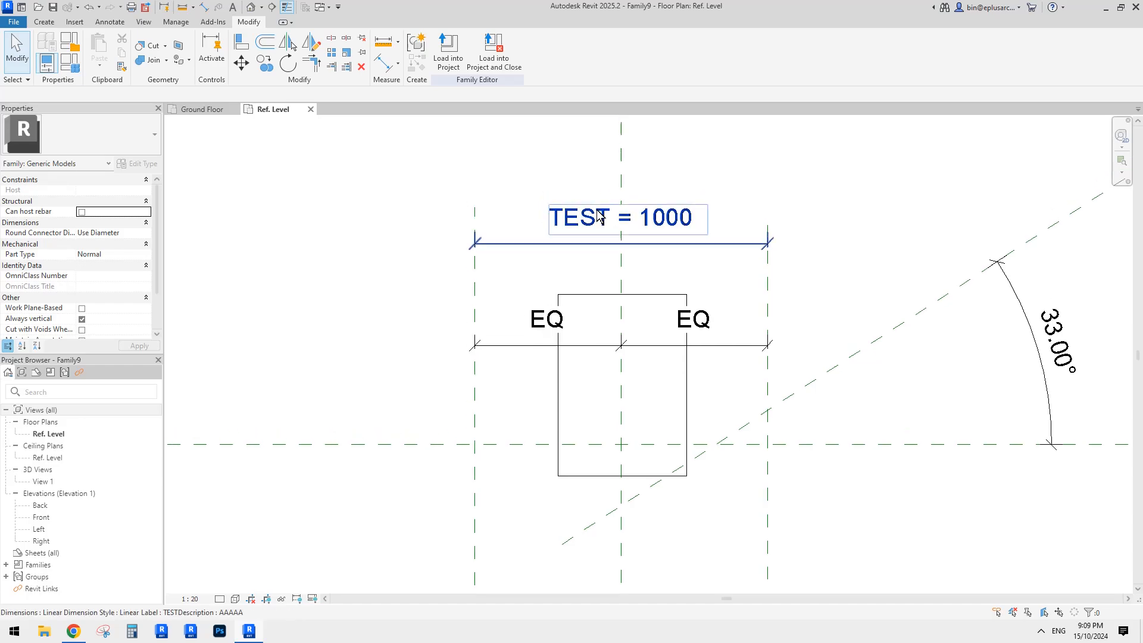
pyautogui.click(448, 50)
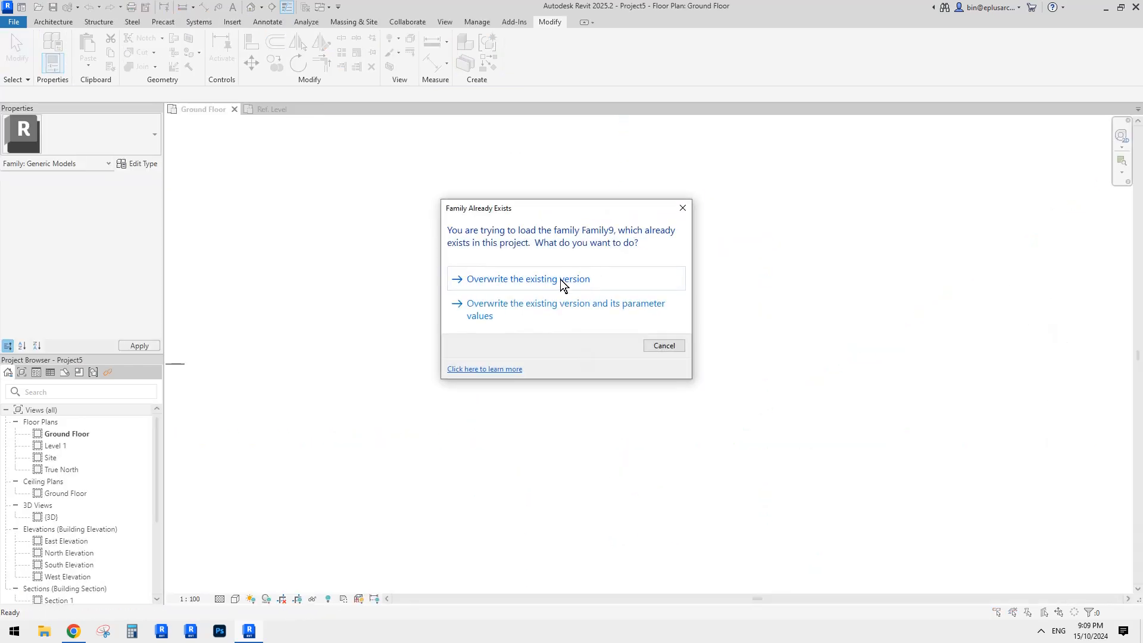
pyautogui.click(561, 281)
# Examine the placed family's instance and type properties for the TEST parameter and its value.
pyautogui.click(596, 355)
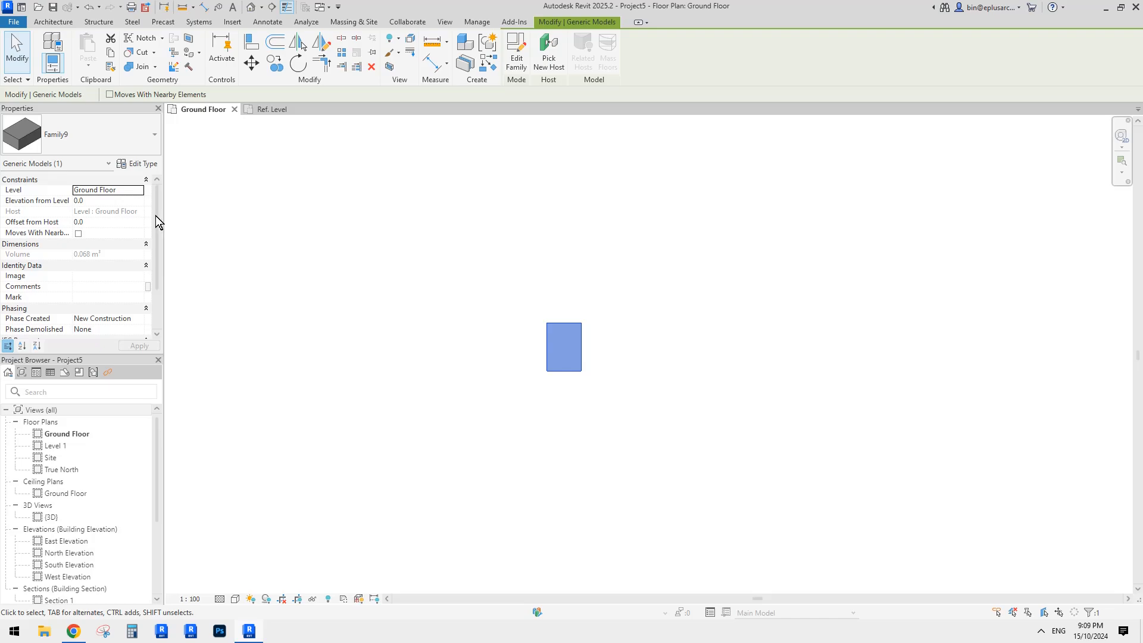
pyautogui.moveTo(157, 250)
pyautogui.mouseDown()
pyautogui.moveTo(158, 300)
pyautogui.moveTo(156, 230)
pyautogui.mouseUp()
pyautogui.click(143, 164)
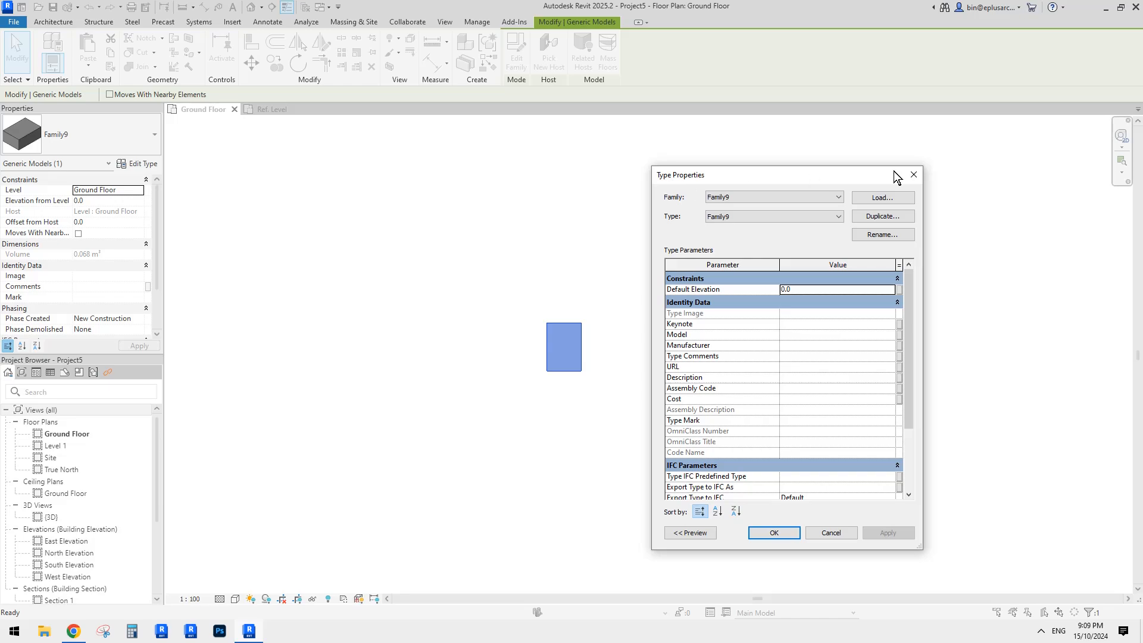
pyautogui.click(914, 175)
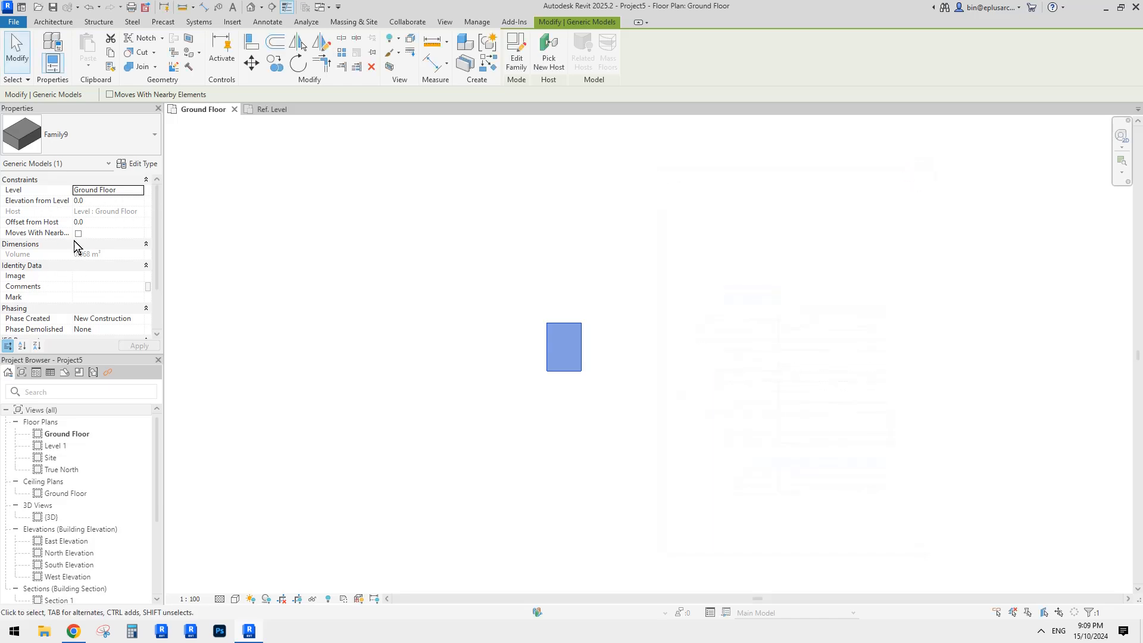
pyautogui.moveTo(158, 206); pyautogui.dragTo(159, 234)
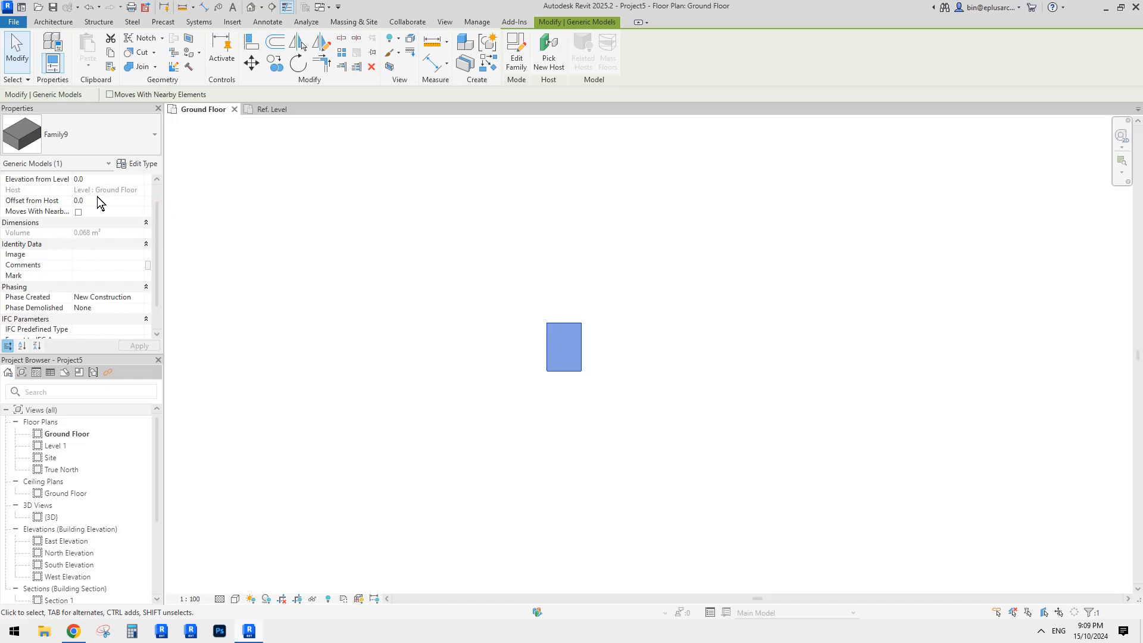
pyautogui.click(144, 169)
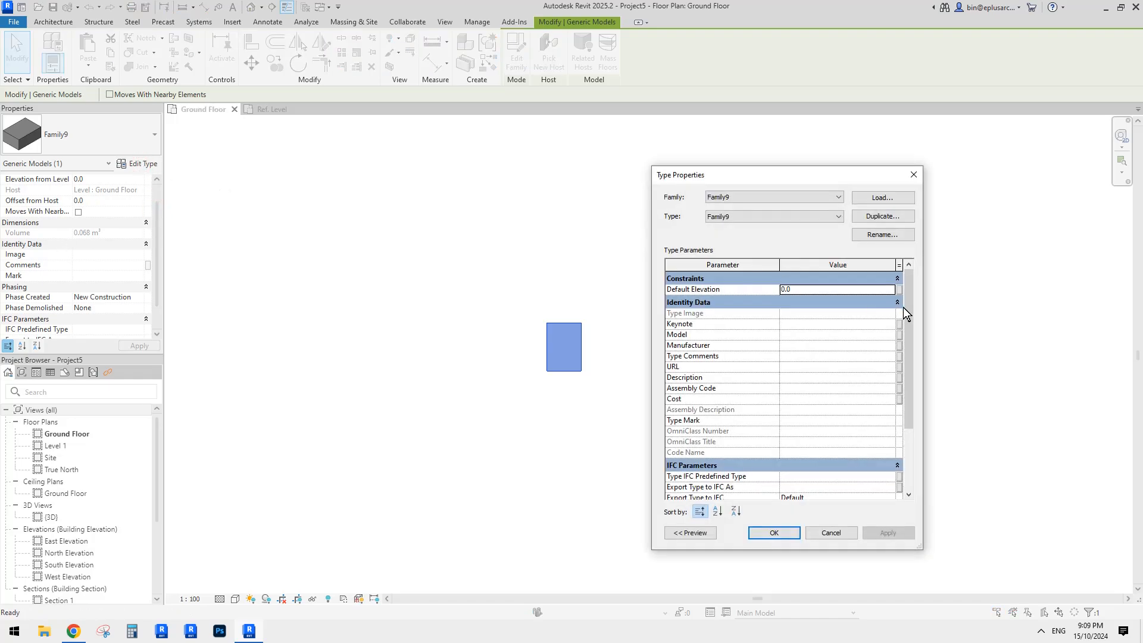
pyautogui.scroll(-3, 910, 330)
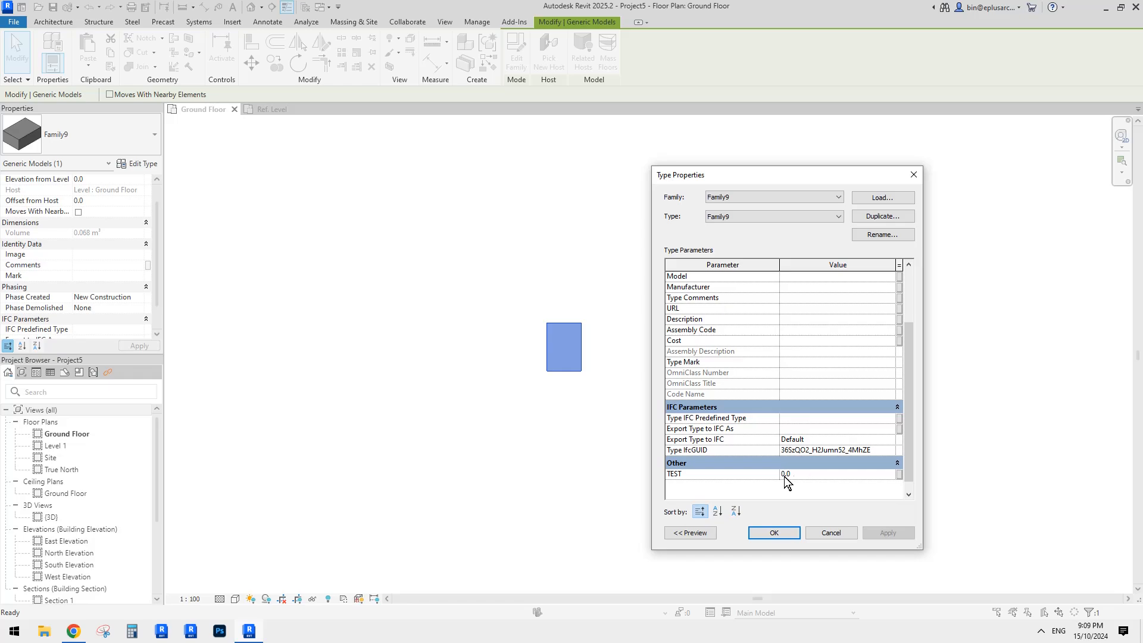
pyautogui.press('Escape')
pyautogui.press('Escape')
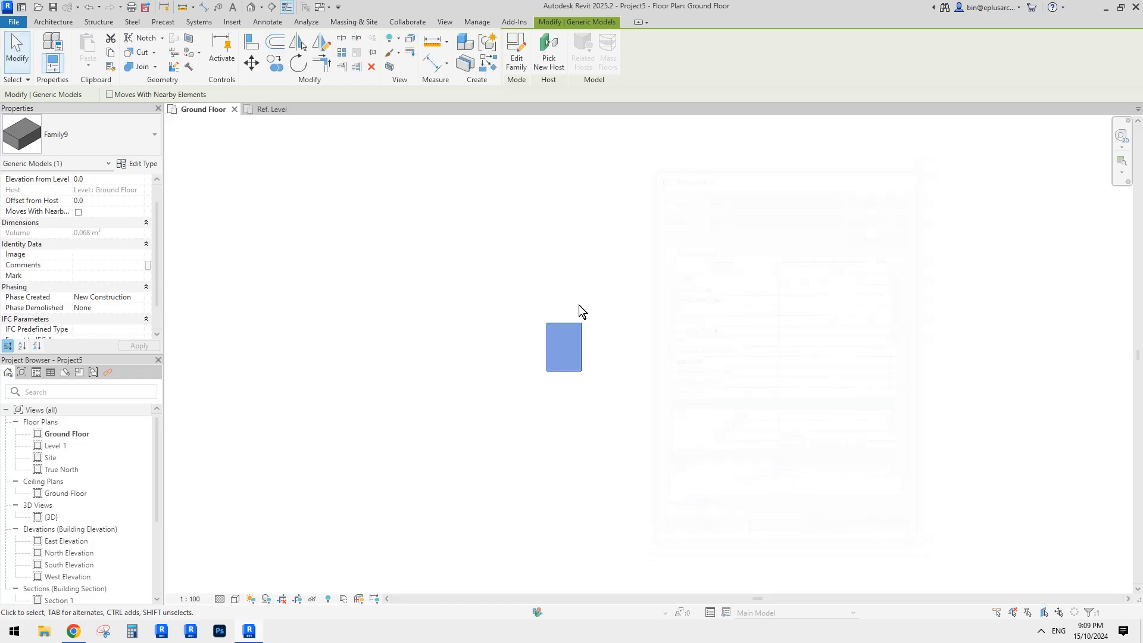
# Stretch the extrusion sketch's vertical edges onto the outer reference planes, lock them there, finish the sketch and review TEST in the family types.
pyautogui.click(273, 109)
pyautogui.moveTo(676, 290); pyautogui.dragTo(656, 250, button='middle')
pyautogui.click(654, 251)
pyautogui.doubleClick(655, 251)
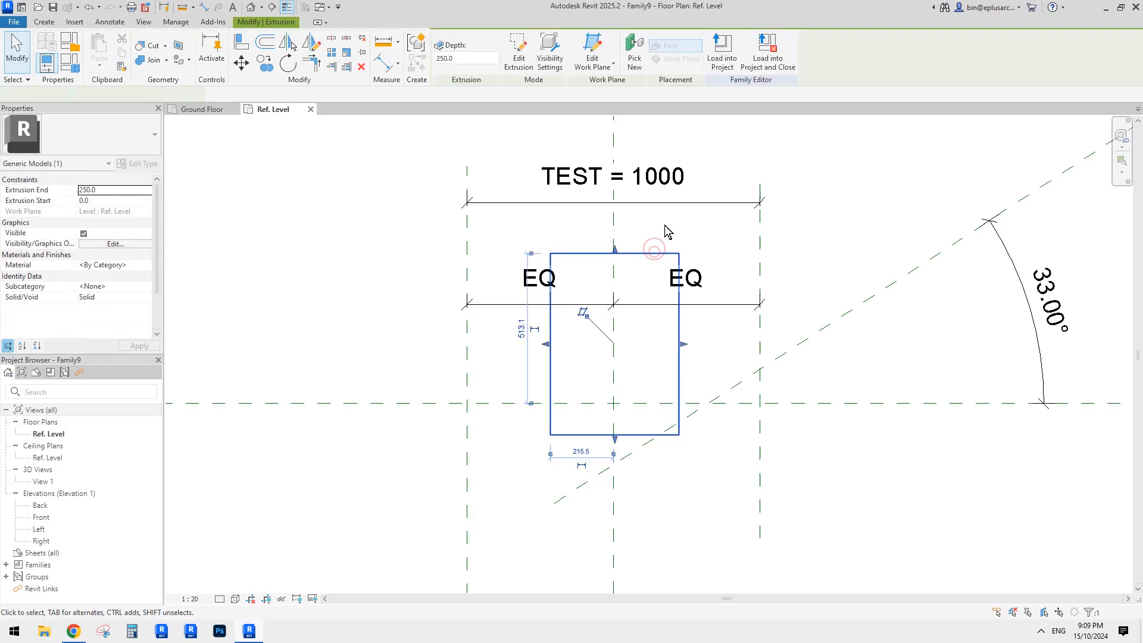
pyautogui.moveTo(549, 347); pyautogui.dragTo(468, 347)
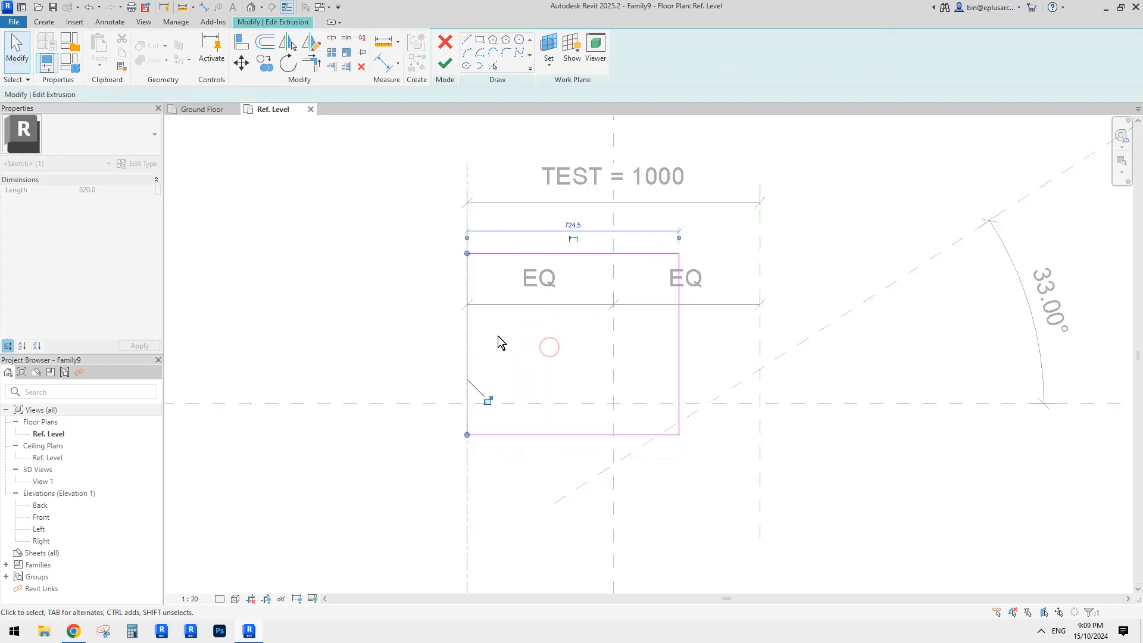
pyautogui.click(488, 399)
pyautogui.moveTo(678, 342); pyautogui.dragTo(760, 344)
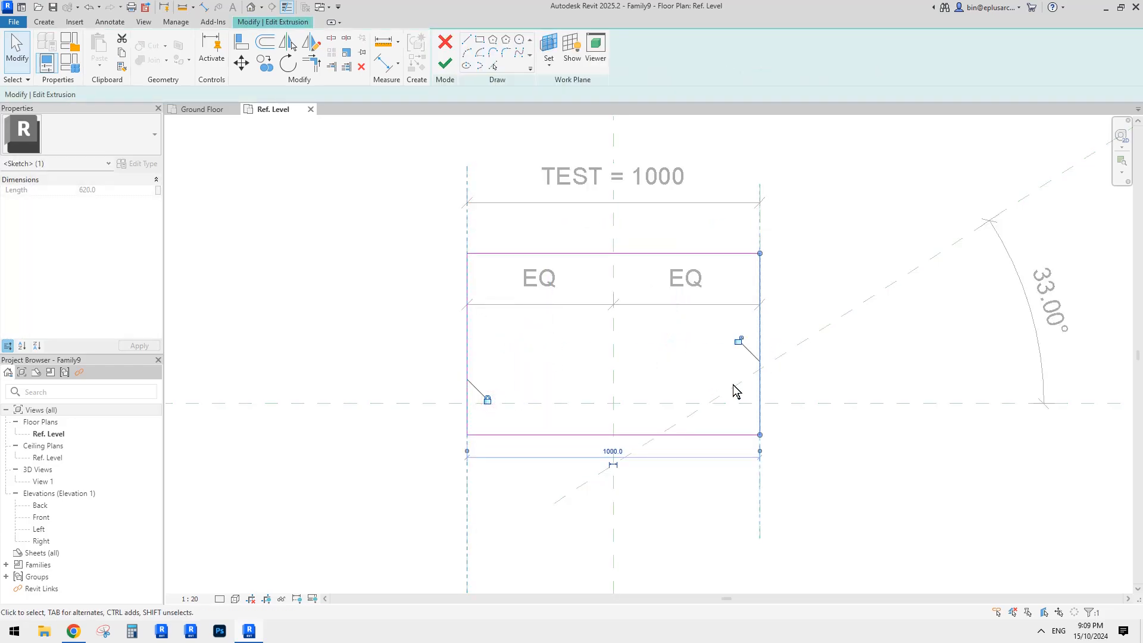
pyautogui.click(445, 62)
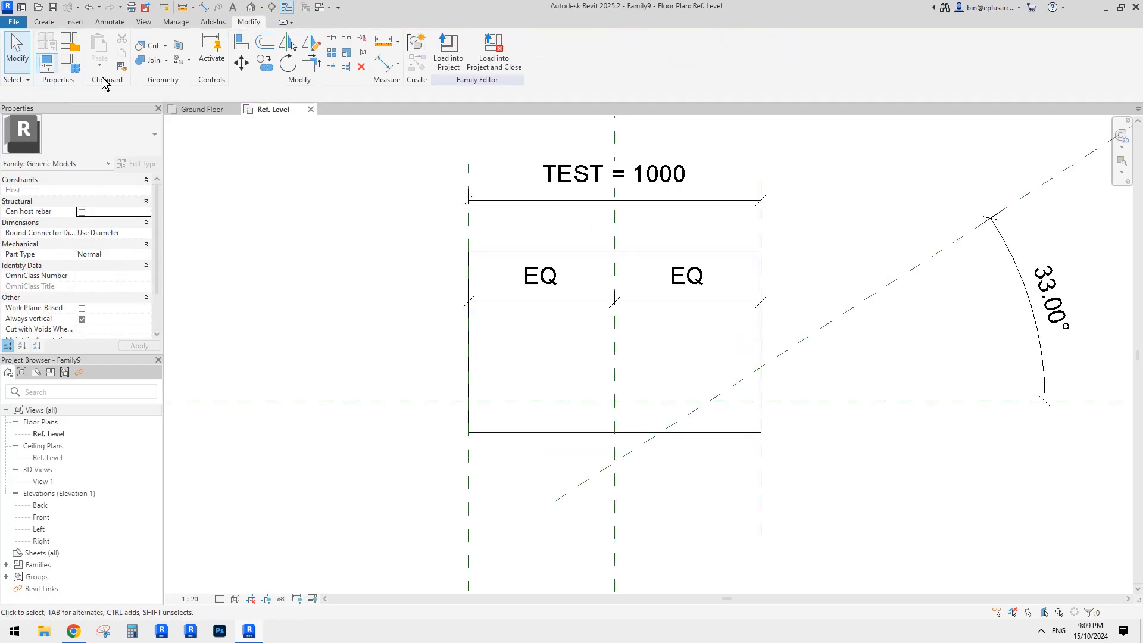
pyautogui.click(72, 63)
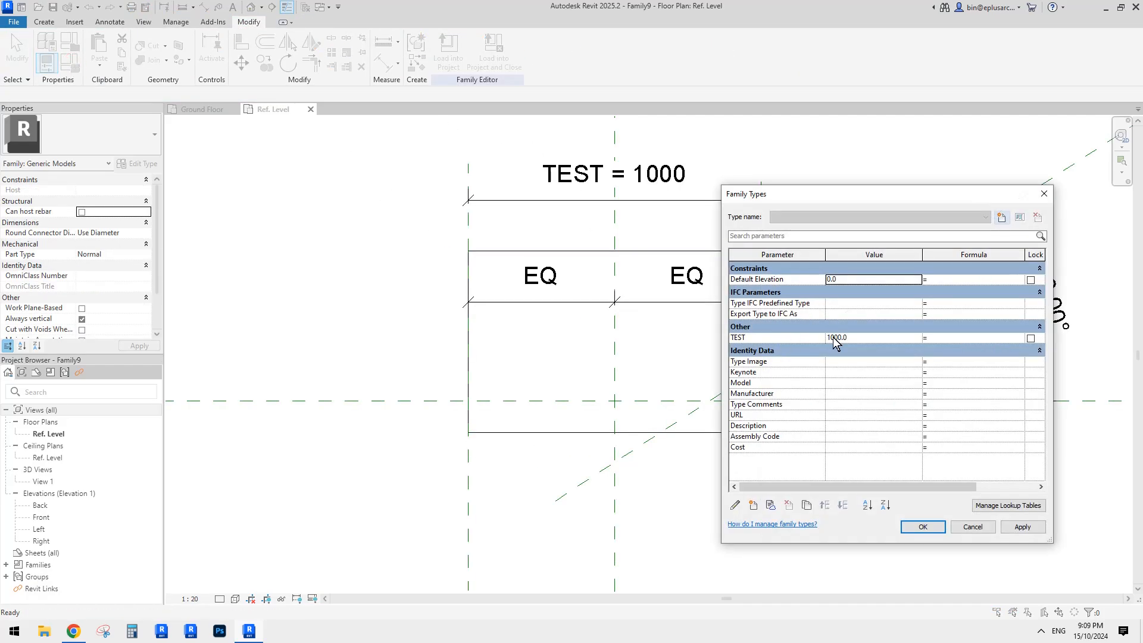
pyautogui.click(922, 528)
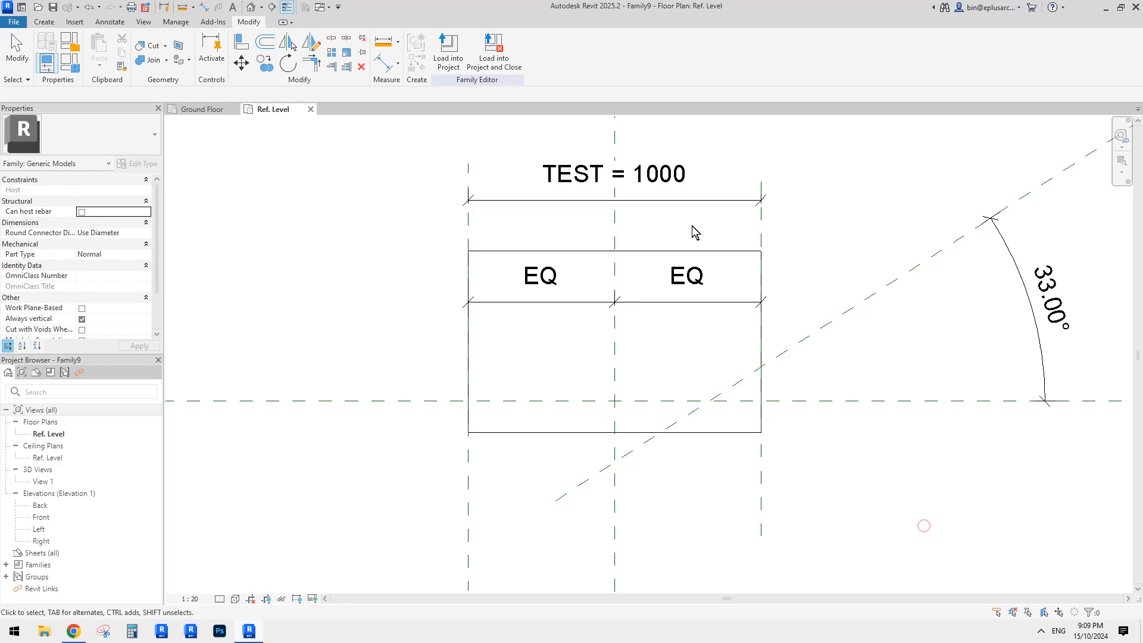
# Try to load the family into the project, overwriting only the existing version.
pyautogui.click(447, 50)
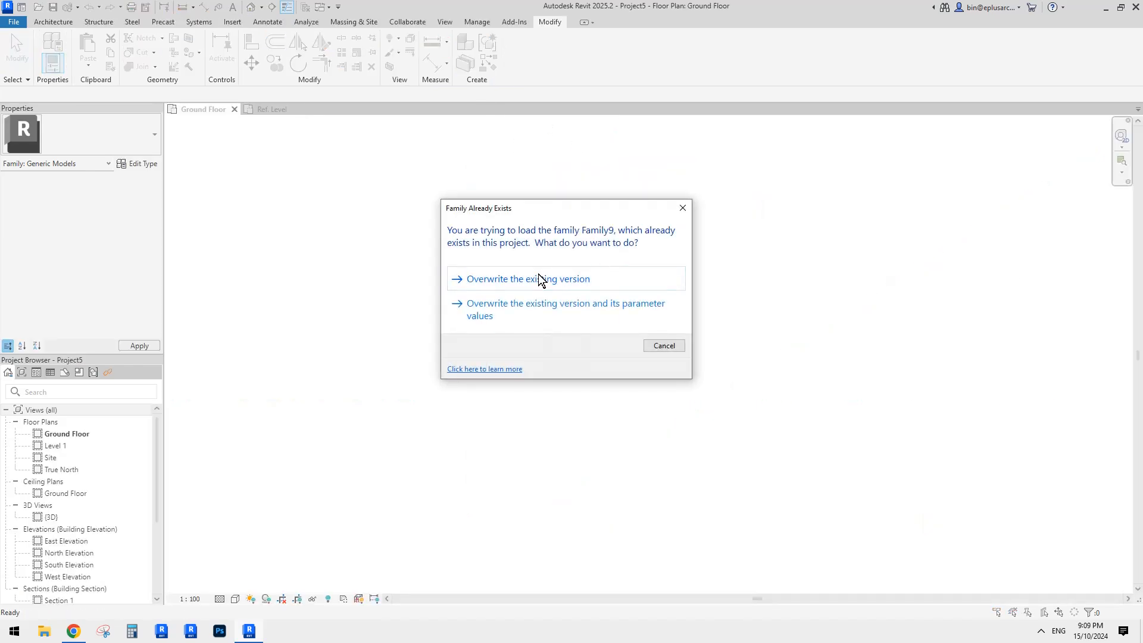
pyautogui.moveTo(560, 208); pyautogui.dragTo(772, 195)
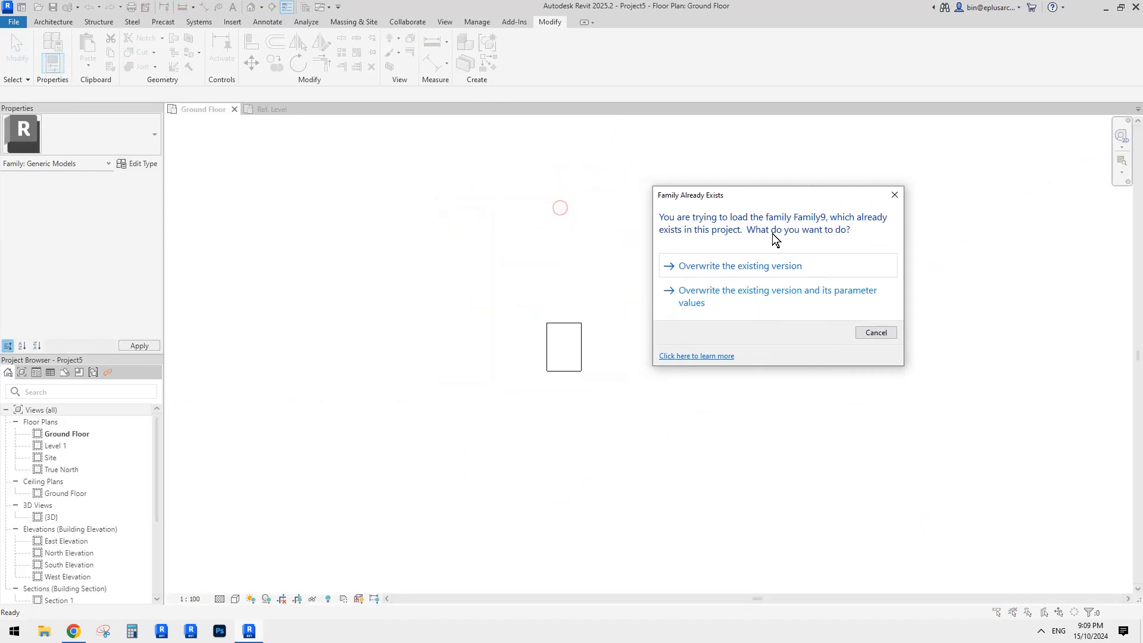
pyautogui.click(734, 272)
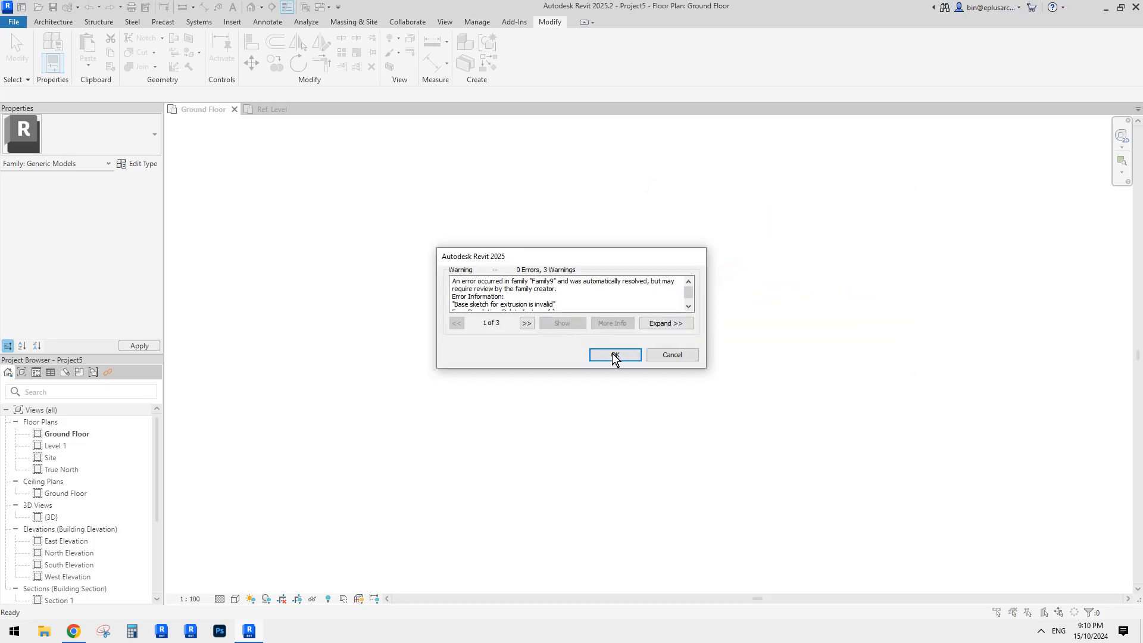
pyautogui.click(670, 354)
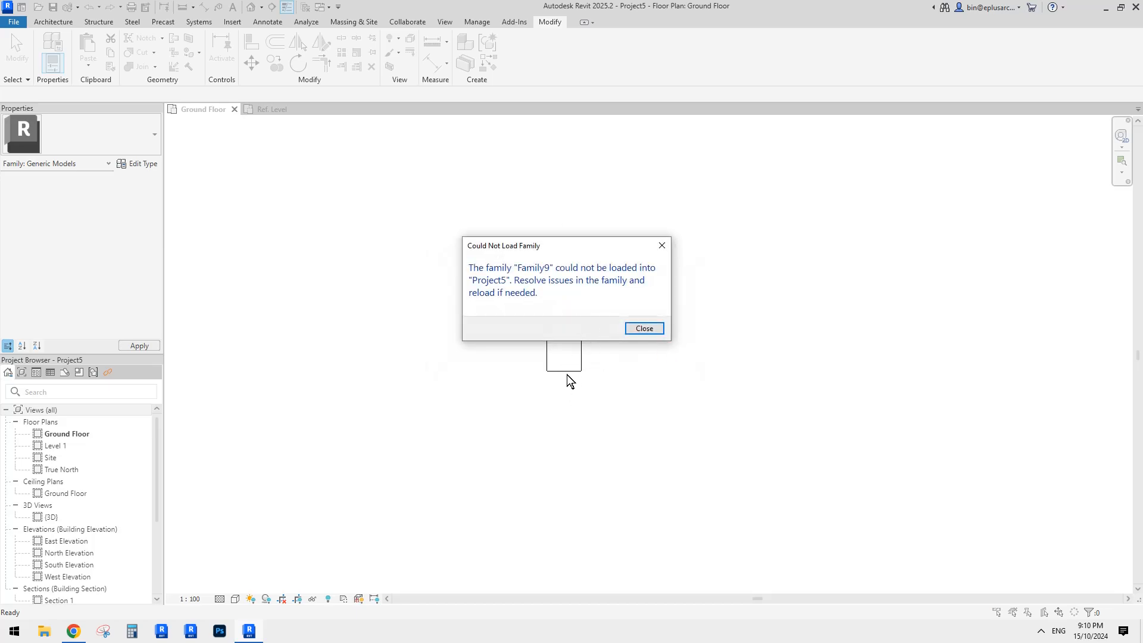
pyautogui.click(640, 328)
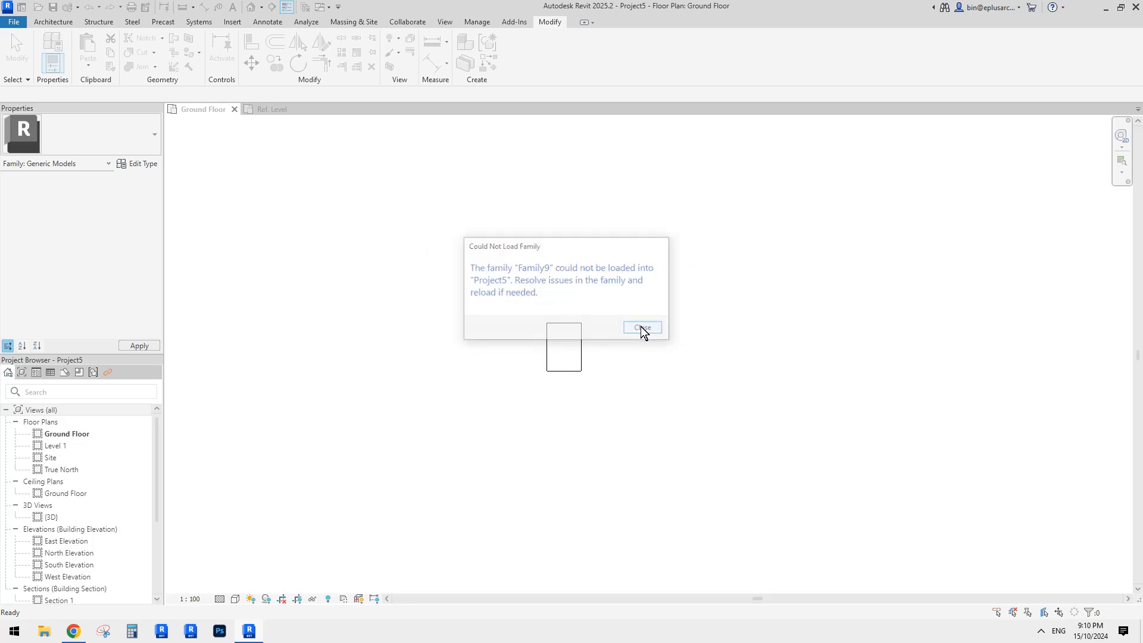
# Load the family into the project, overwriting the existing version and its parameter values.
pyautogui.click(448, 54)
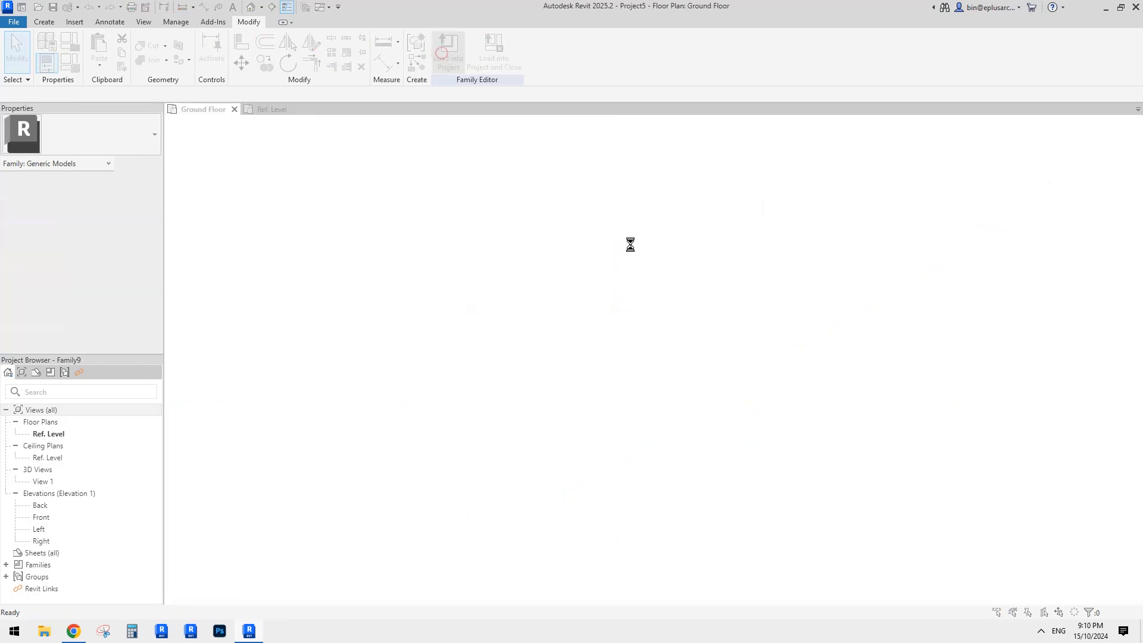
pyautogui.click(549, 308)
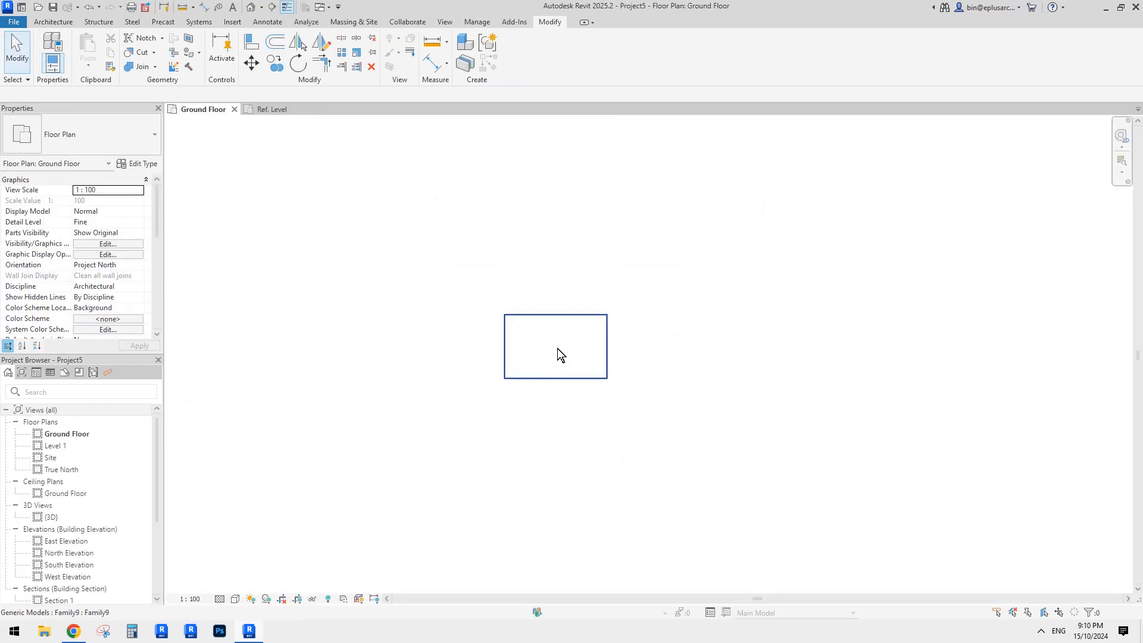
# Examine the reloaded family instance in the Ground Floor plan and its instance properties.
pyautogui.click(551, 322)
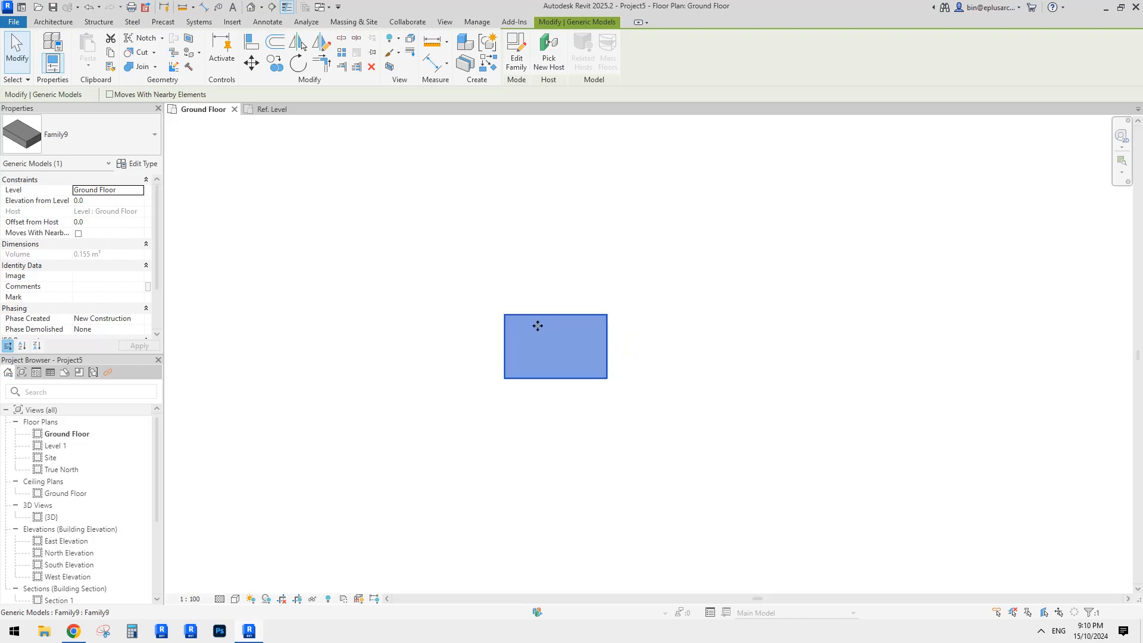
pyautogui.moveTo(538, 325); pyautogui.dragTo(594, 349, button='middle')
pyautogui.scroll(1, 549, 327)
pyautogui.scroll(-1, 582, 340)
pyautogui.press('Escape')
pyautogui.click(612, 335)
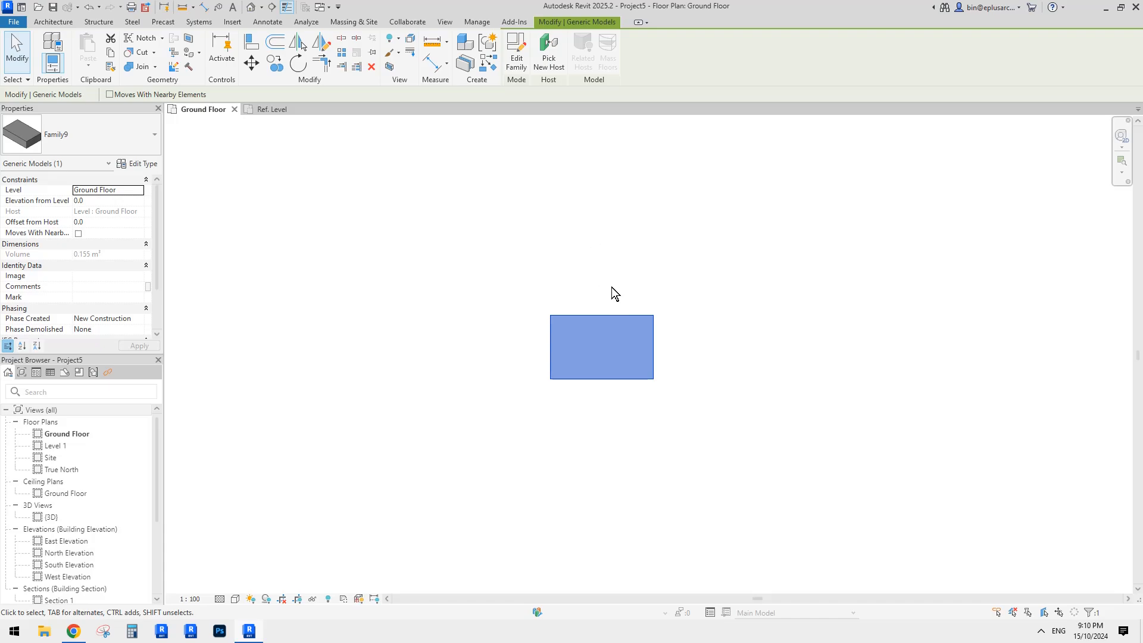
pyautogui.scroll(2, 616, 295)
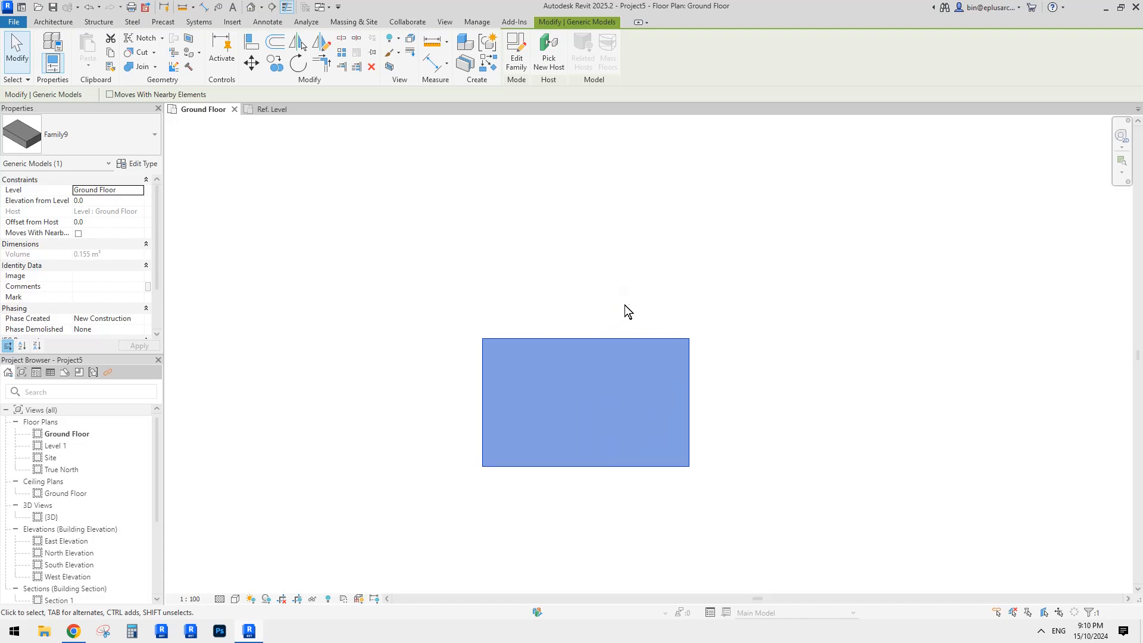
pyautogui.press('Escape')
pyautogui.click(606, 352)
pyautogui.moveTo(219, 229); pyautogui.dragTo(266, 217, button='middle')
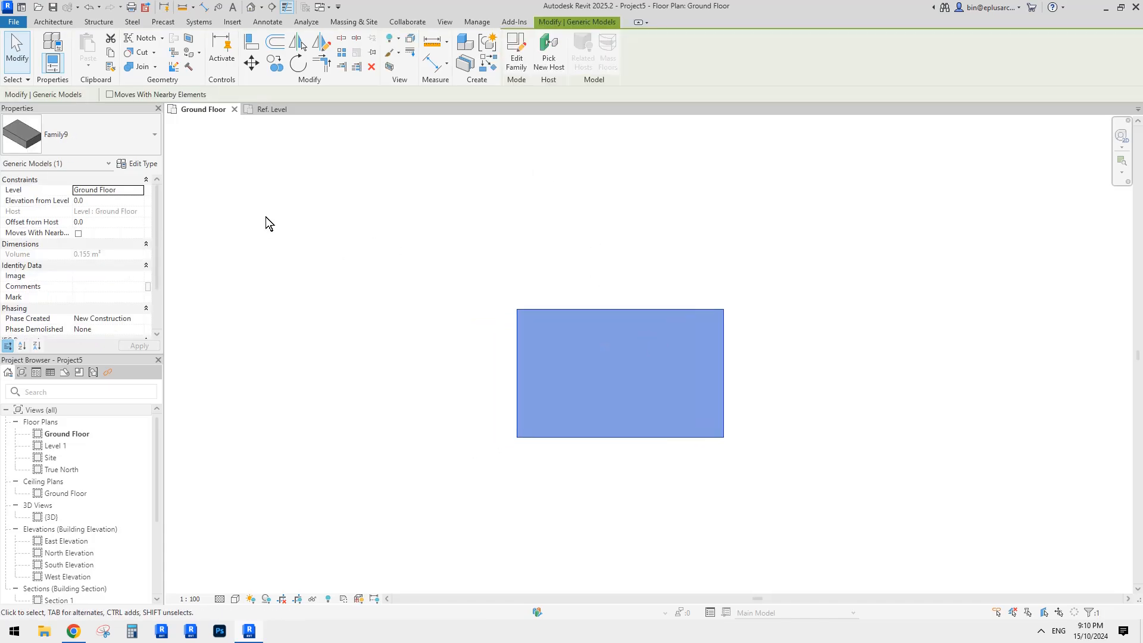
pyautogui.moveTo(157, 200)
pyautogui.mouseDown()
pyautogui.moveTo(159, 229)
pyautogui.moveTo(157, 202)
pyautogui.mouseUp()
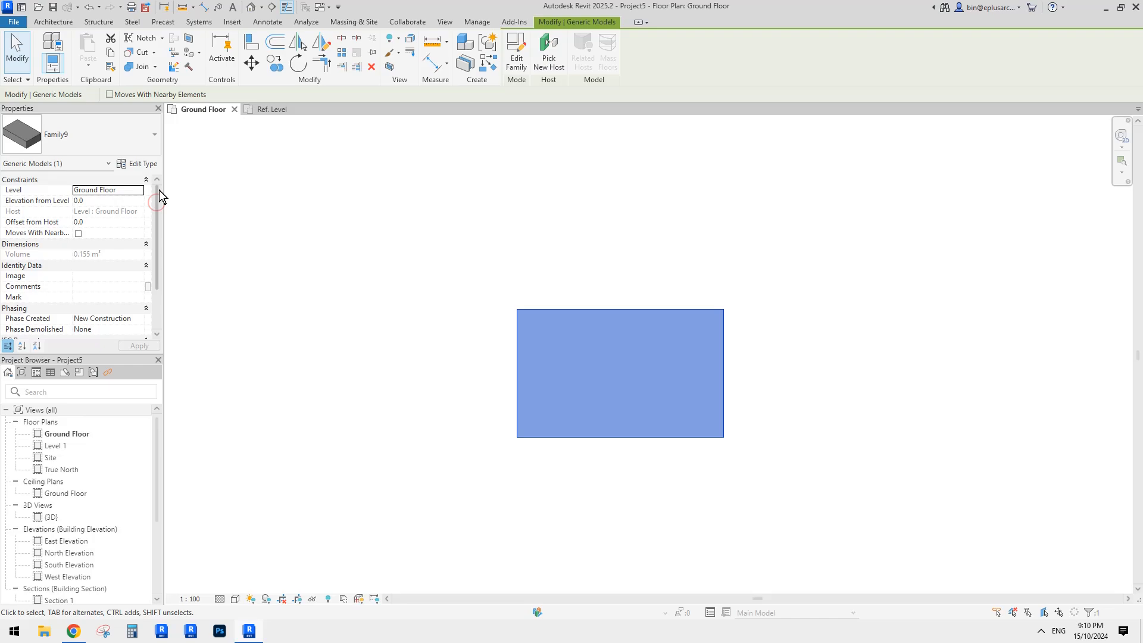
# Check the TEST parameter in the placed family's type properties.
pyautogui.click(138, 163)
pyautogui.moveTo(776, 175); pyautogui.dragTo(841, 192)
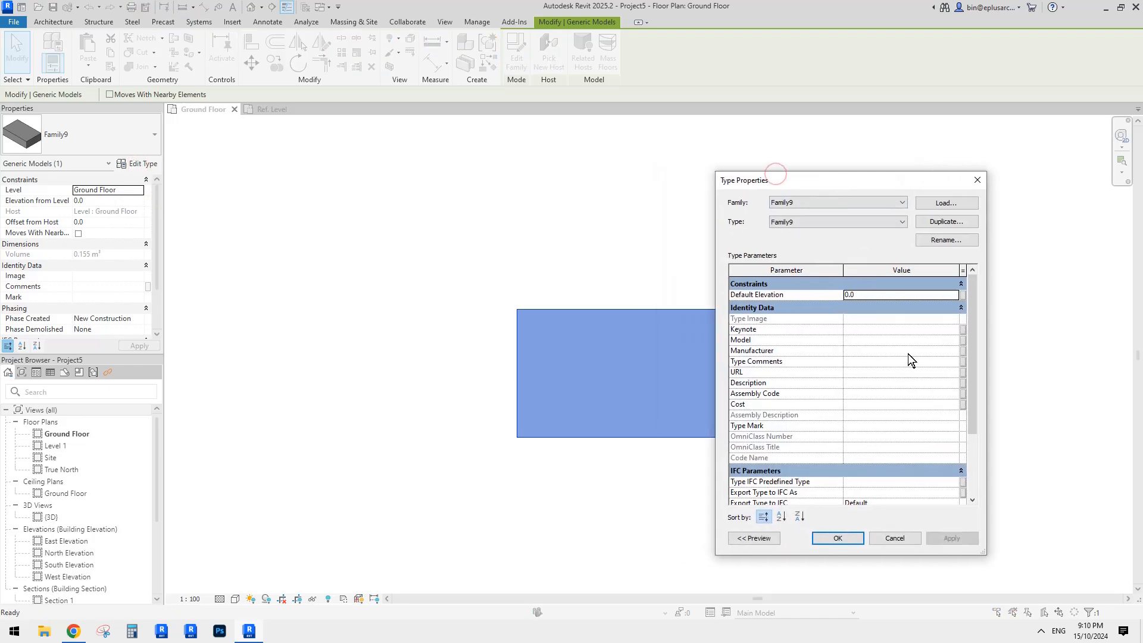
pyautogui.scroll(-3, 904, 393)
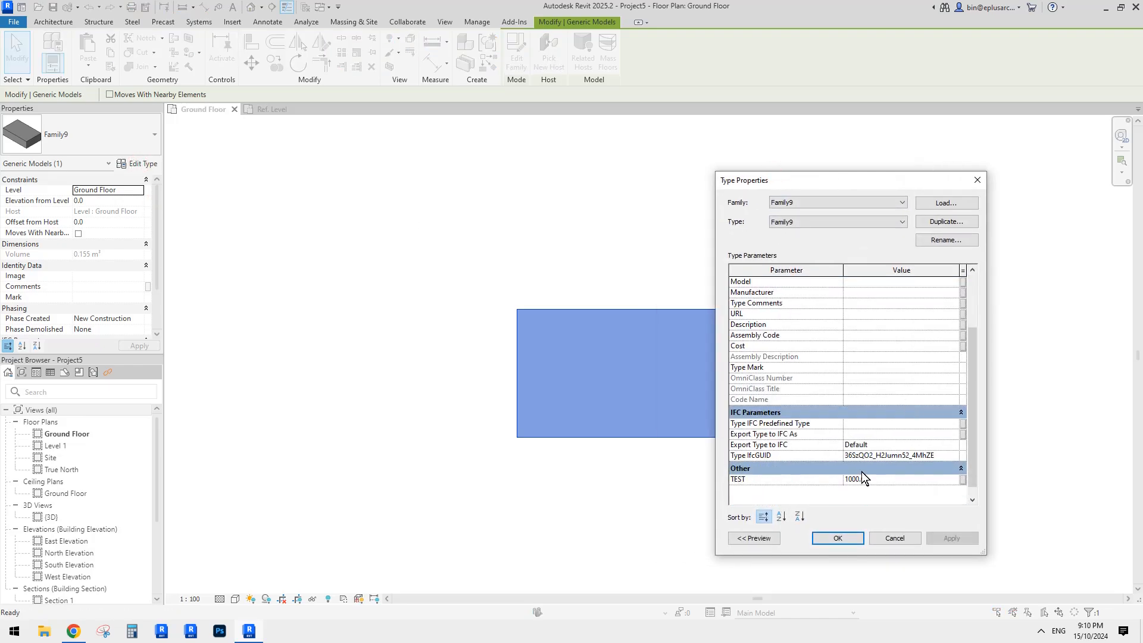
pyautogui.press('Escape')
pyautogui.click(655, 341)
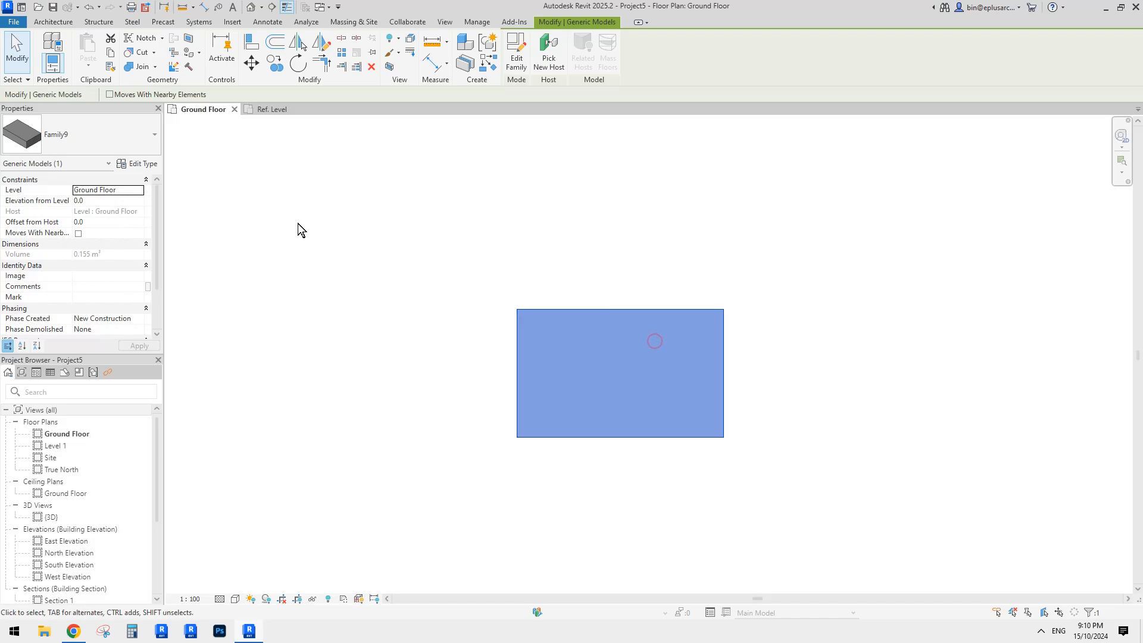
pyautogui.click(141, 165)
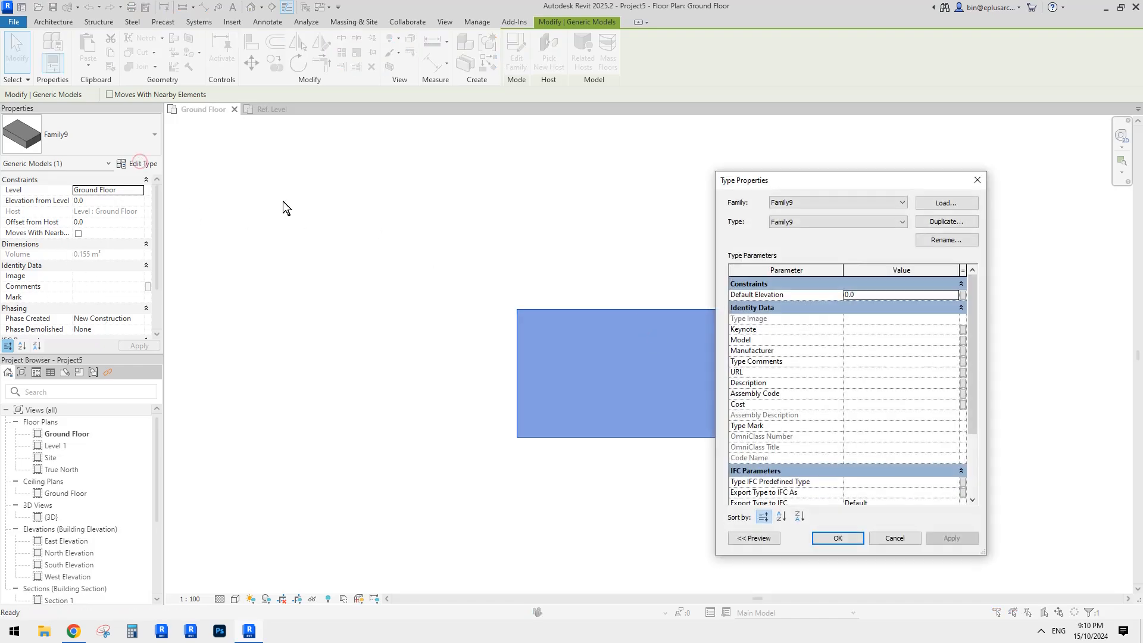
pyautogui.scroll(-3, 866, 421)
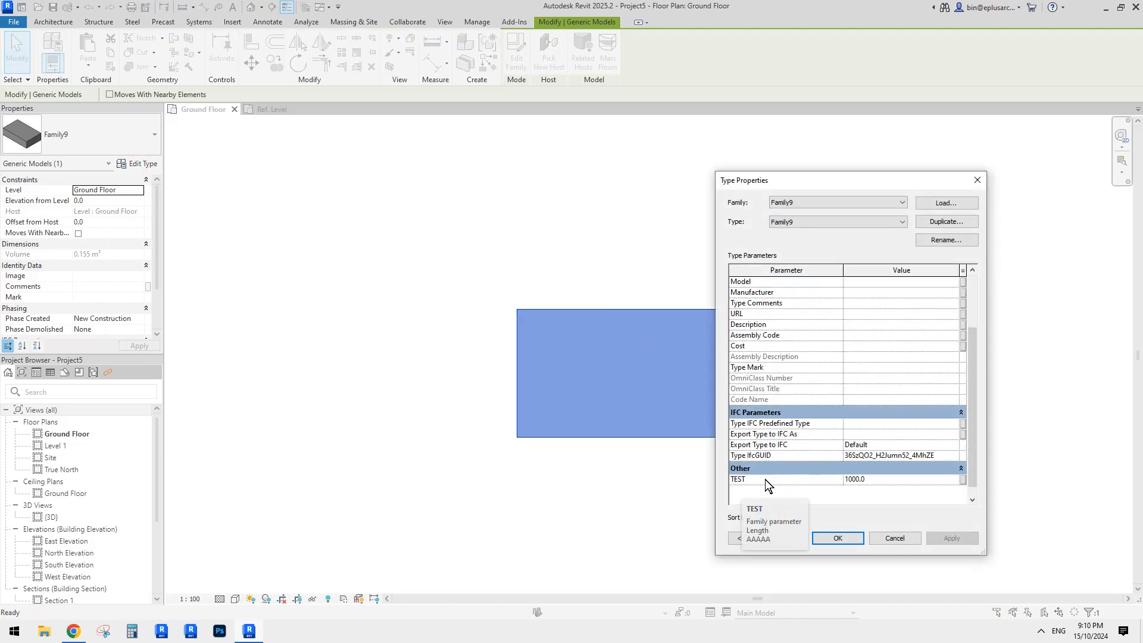
pyautogui.click(861, 536)
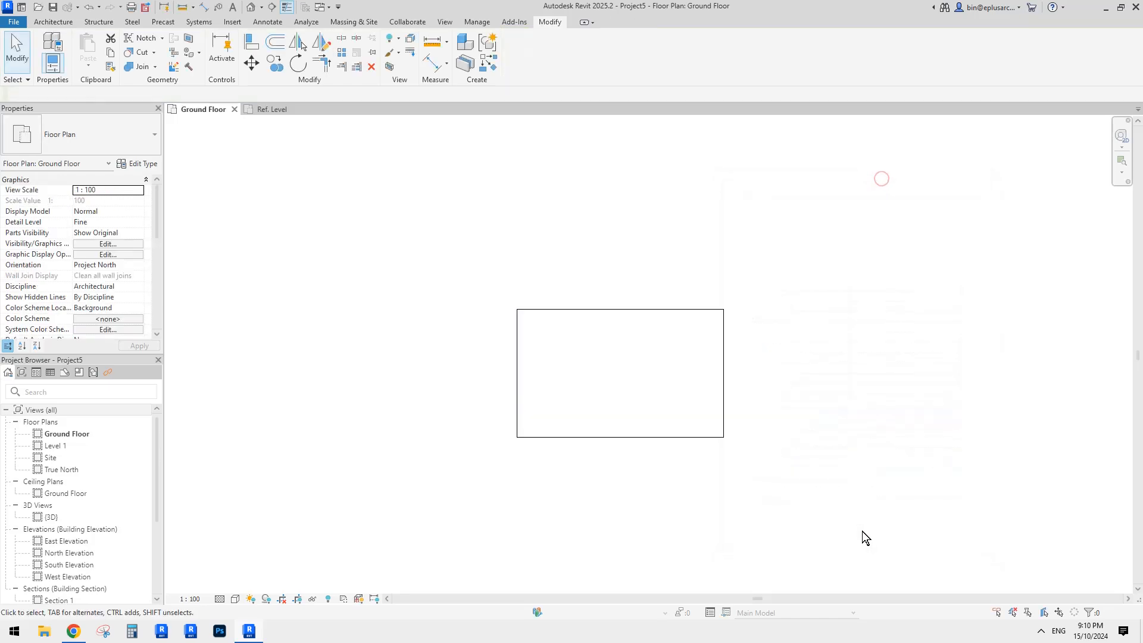
# Copy the placed family instance twice, placing the copies to the upper left and upper right of the original.
pyautogui.click(649, 390)
pyautogui.click(642, 378)
pyautogui.click(426, 230)
pyautogui.moveTo(647, 229); pyautogui.dragTo(599, 336, button='middle')
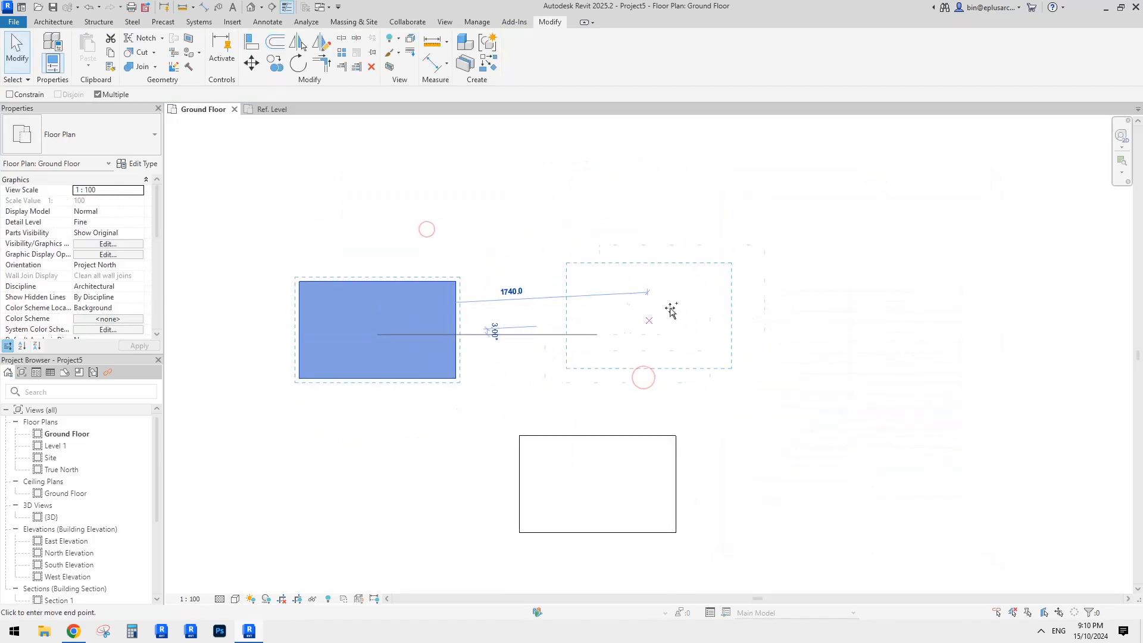
pyautogui.click(755, 275)
pyautogui.press('Escape')
pyautogui.press('Escape')
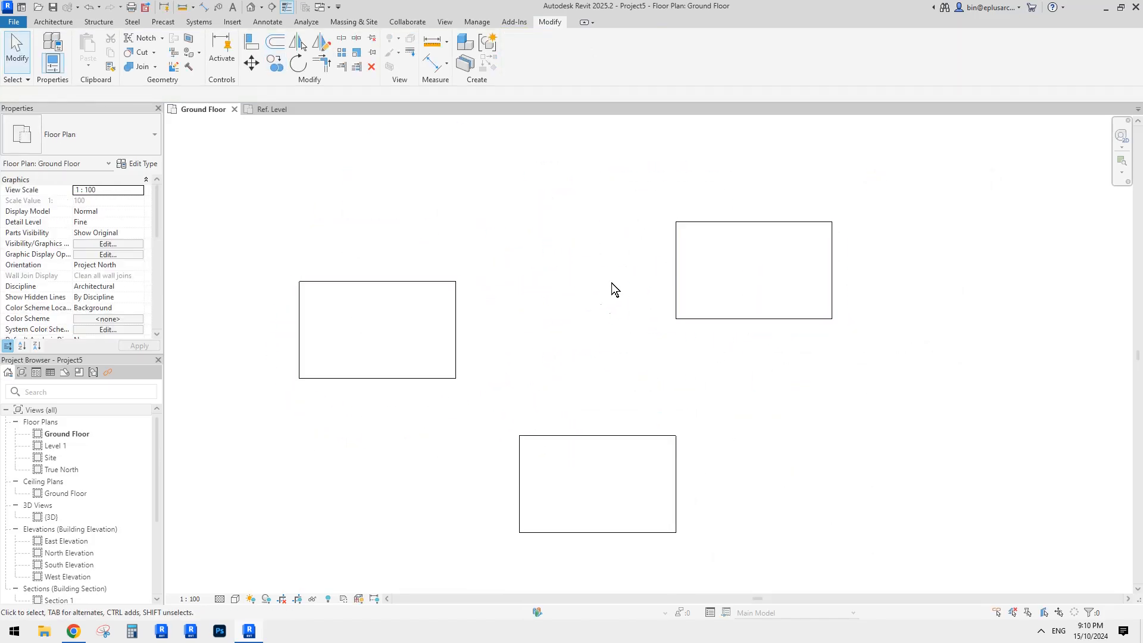
# Set the TEST type parameter to 1200 in the type properties of the upper-right copy.
pyautogui.click(612, 467)
pyautogui.click(730, 277)
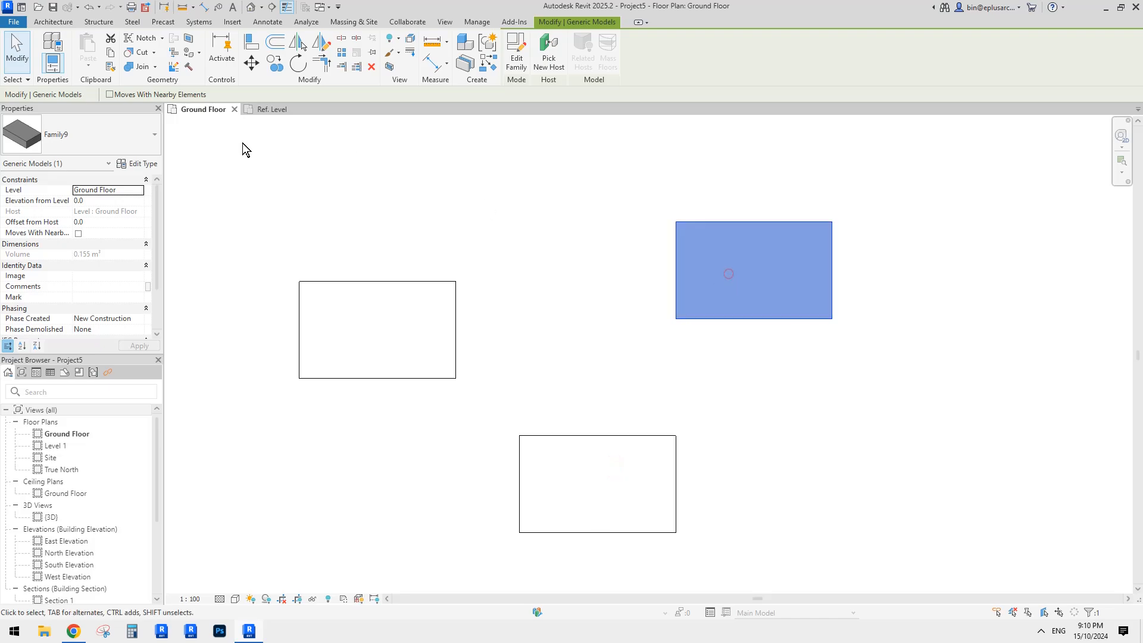
pyautogui.click(141, 163)
pyautogui.scroll(-2, 881, 424)
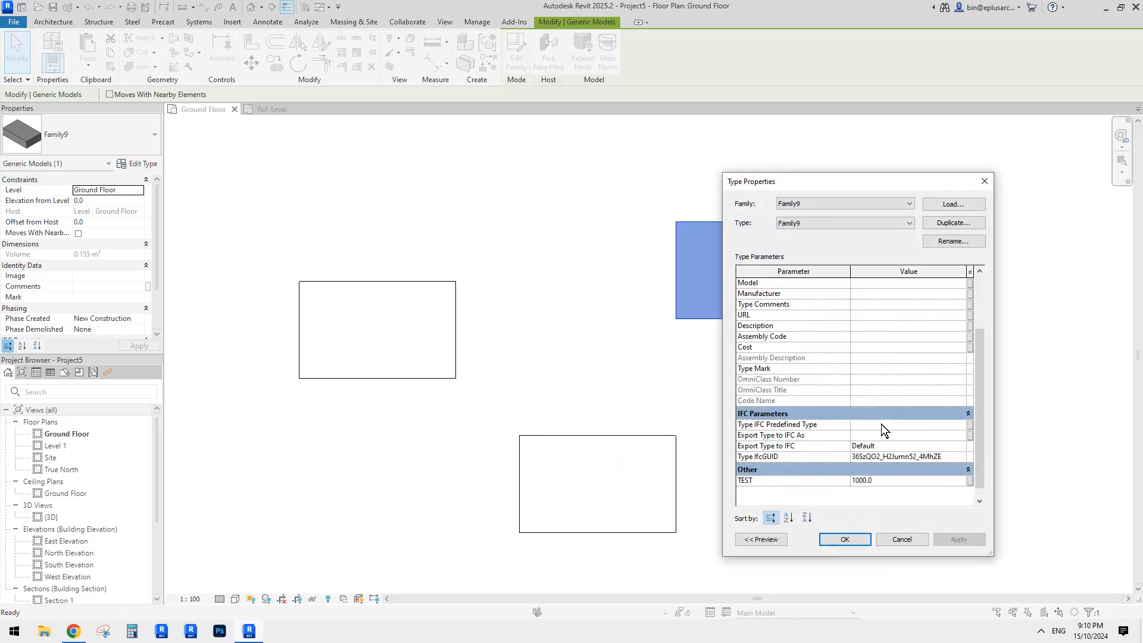
pyautogui.click(887, 481)
pyautogui.write('1200')
pyautogui.click(953, 540)
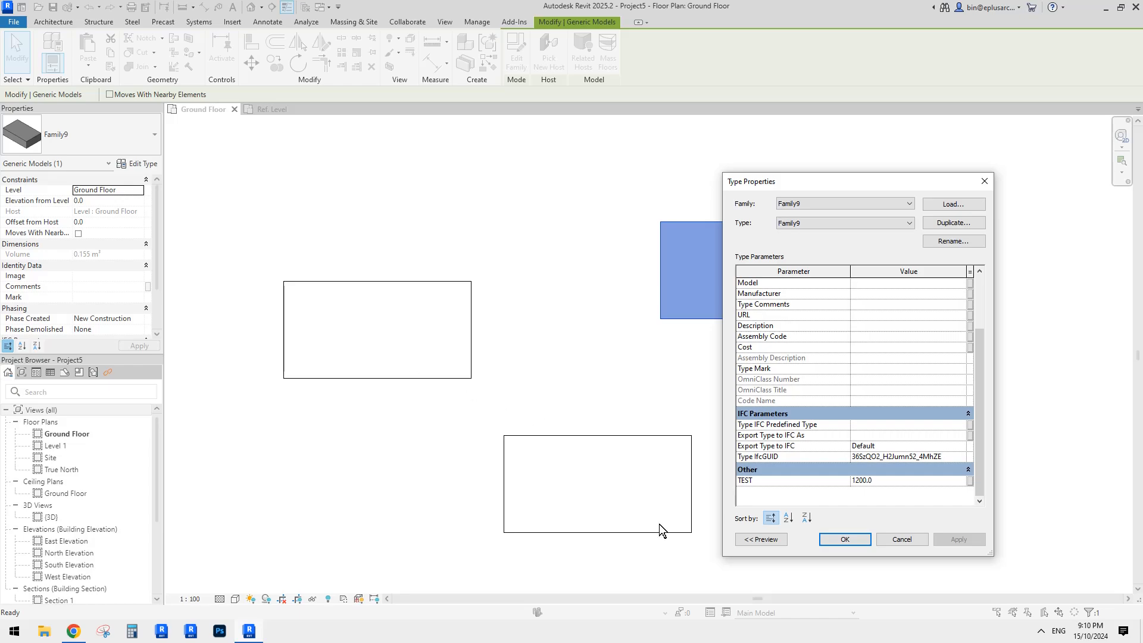
pyautogui.click(846, 534)
# Duplicate the family type of the upper-right instance, accepting the suggested name.
pyautogui.moveTo(752, 303); pyautogui.dragTo(655, 328, button='middle')
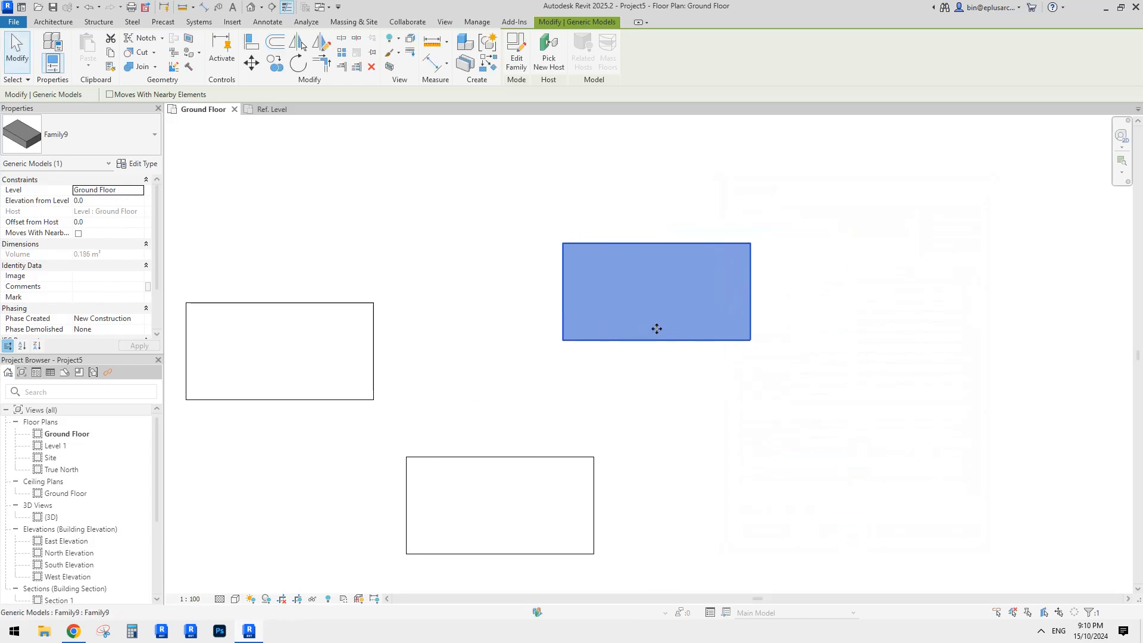
pyautogui.click(414, 341)
pyautogui.scroll(-1, 405, 341)
pyautogui.click(641, 323)
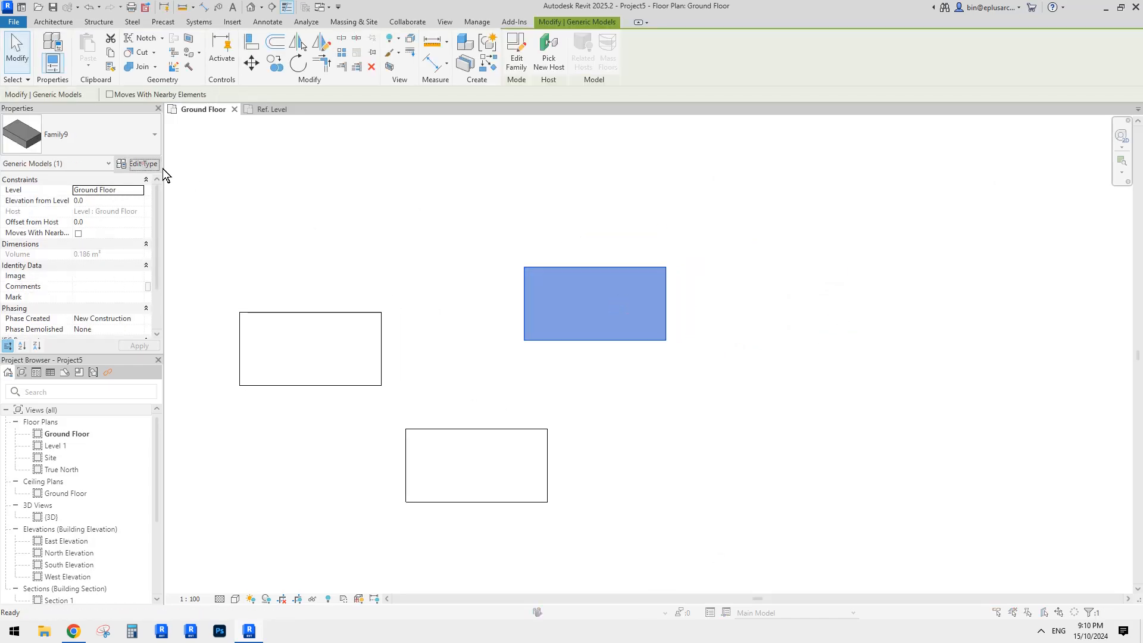
pyautogui.click(142, 163)
pyautogui.scroll(-3, 895, 471)
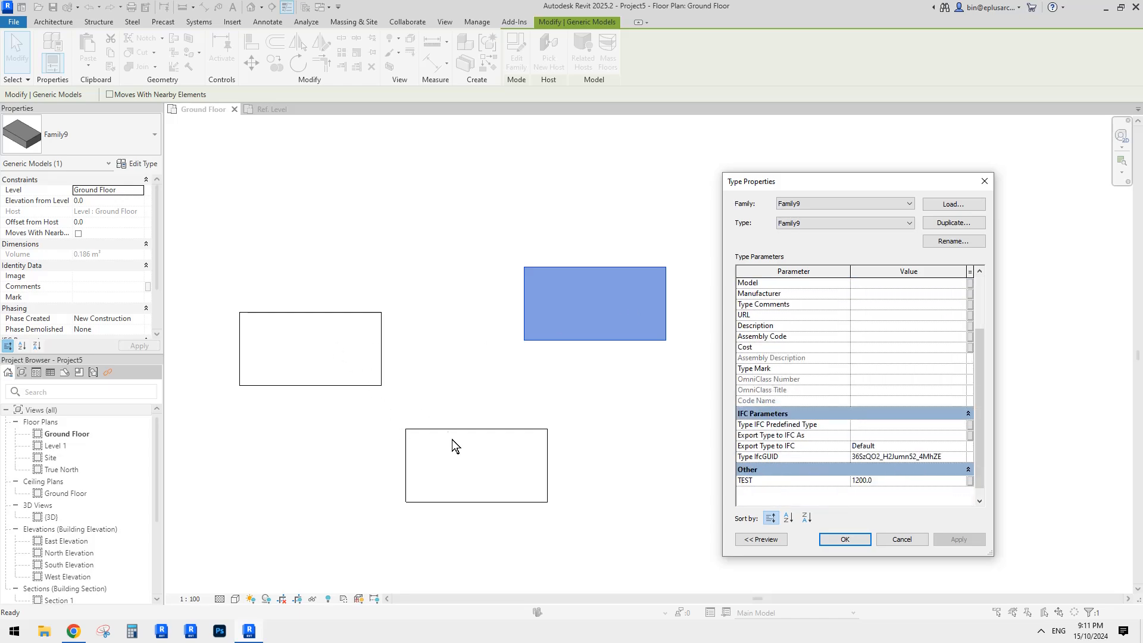
pyautogui.click(950, 224)
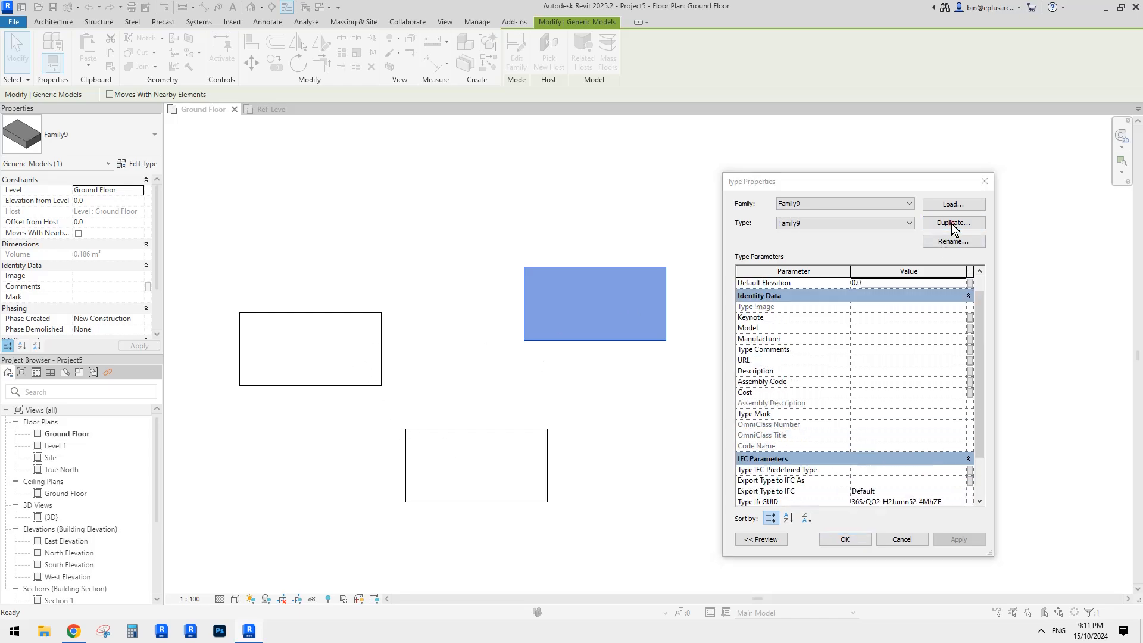
pyautogui.click(878, 390)
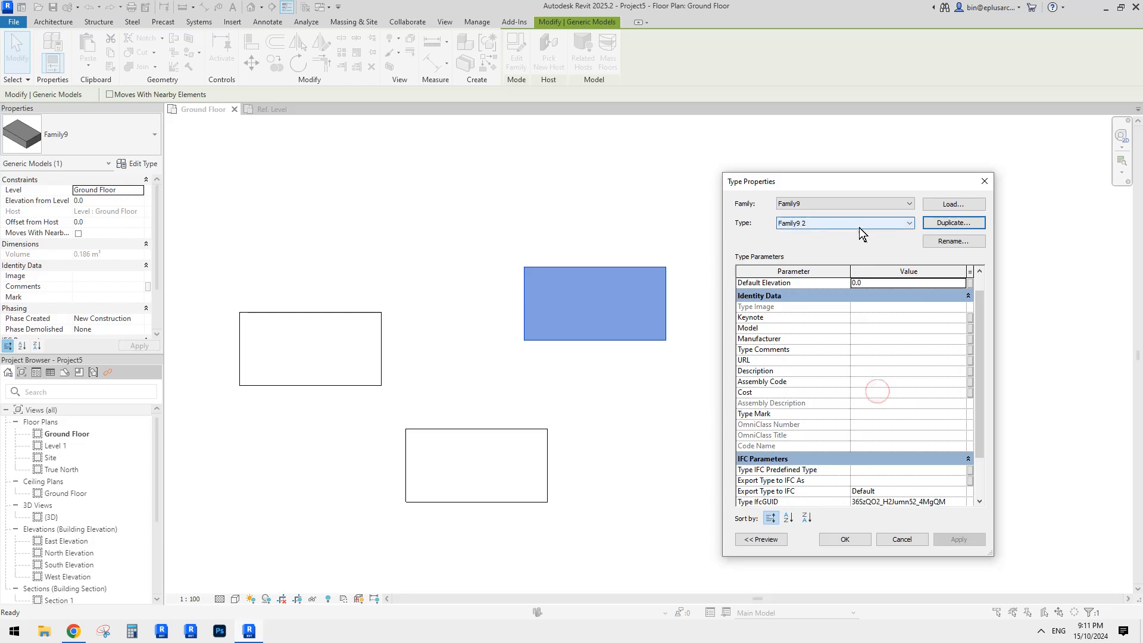
# Set the TEST type parameter to 1500 for the duplicated type and shift the upper-right instance slightly to the right.
pyautogui.scroll(-3, 915, 481)
pyautogui.click(896, 481)
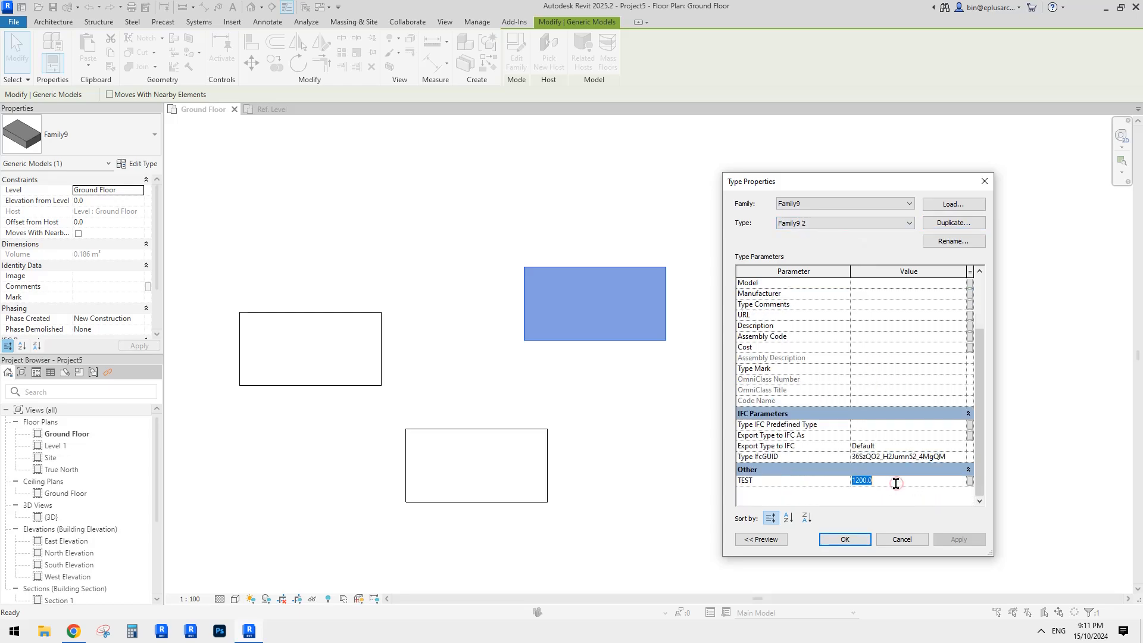
pyautogui.write('150')
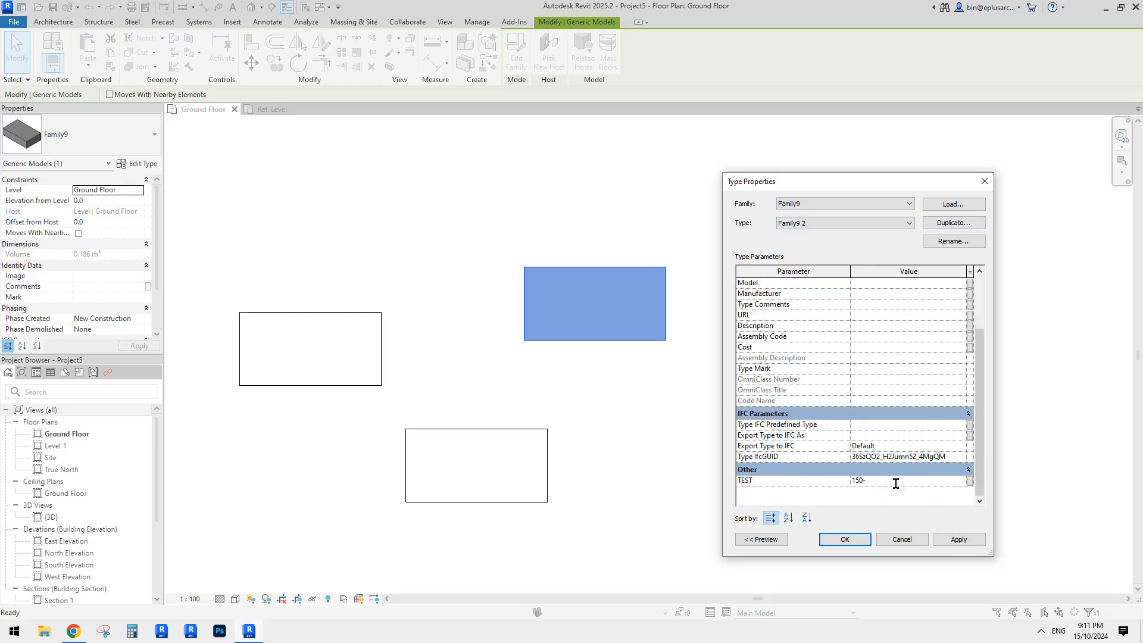
pyautogui.write('0')
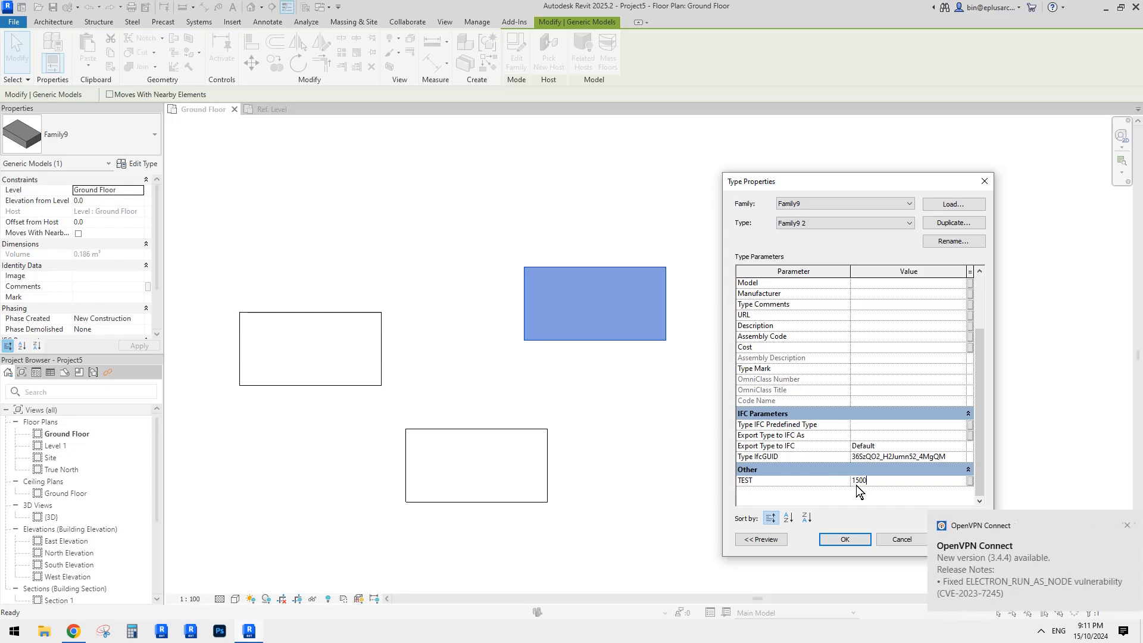
pyautogui.click(1116, 525)
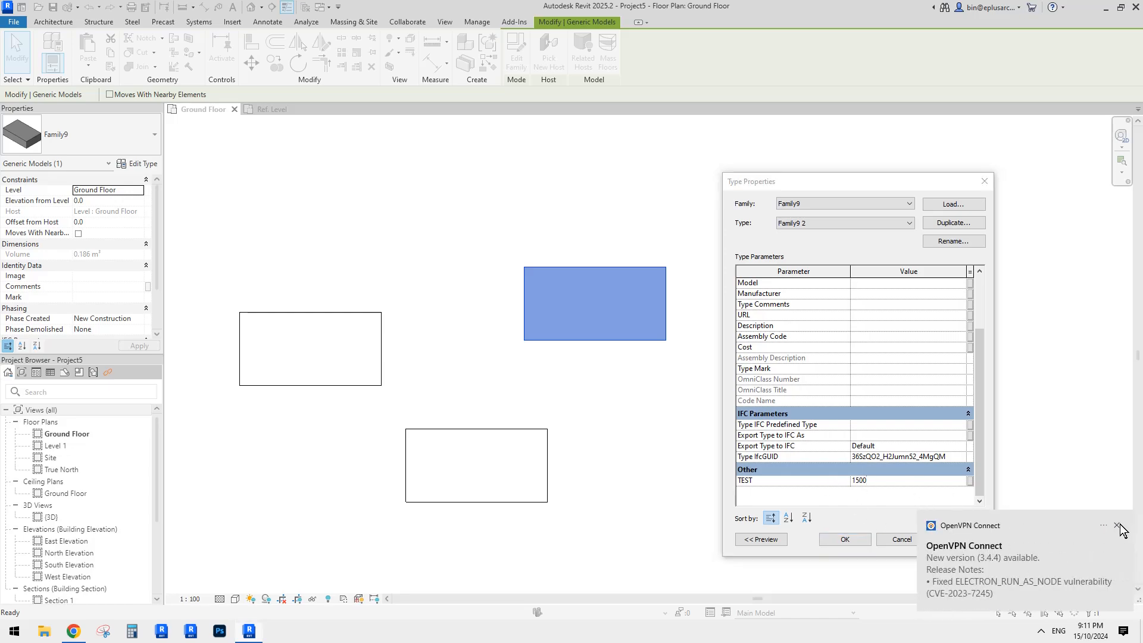
pyautogui.click(849, 539)
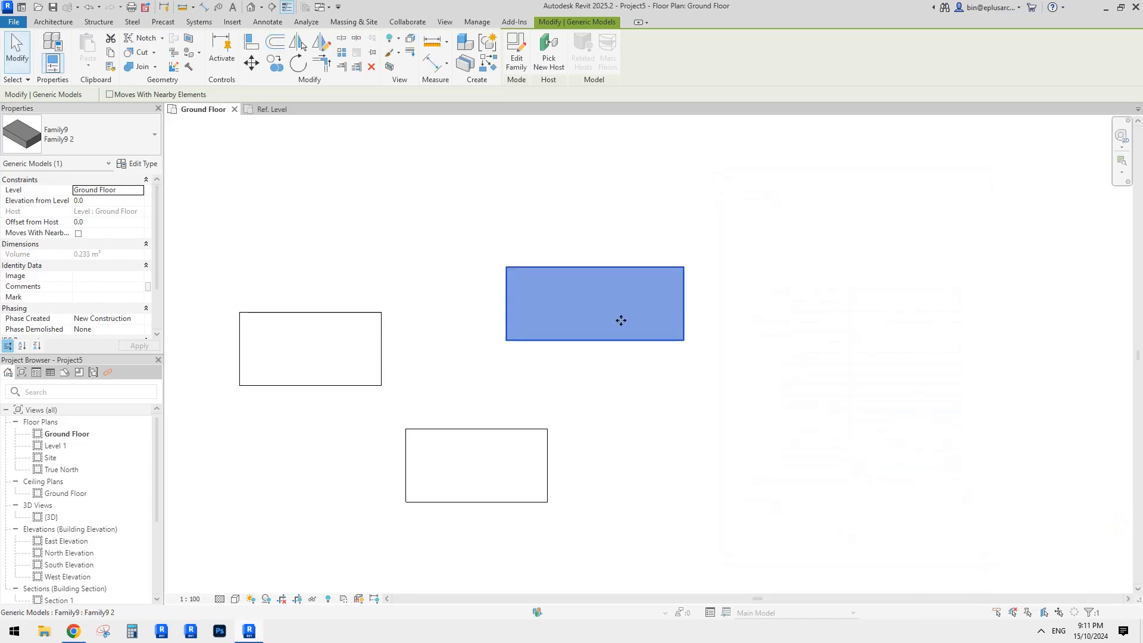
pyautogui.moveTo(595, 311); pyautogui.dragTo(614, 311)
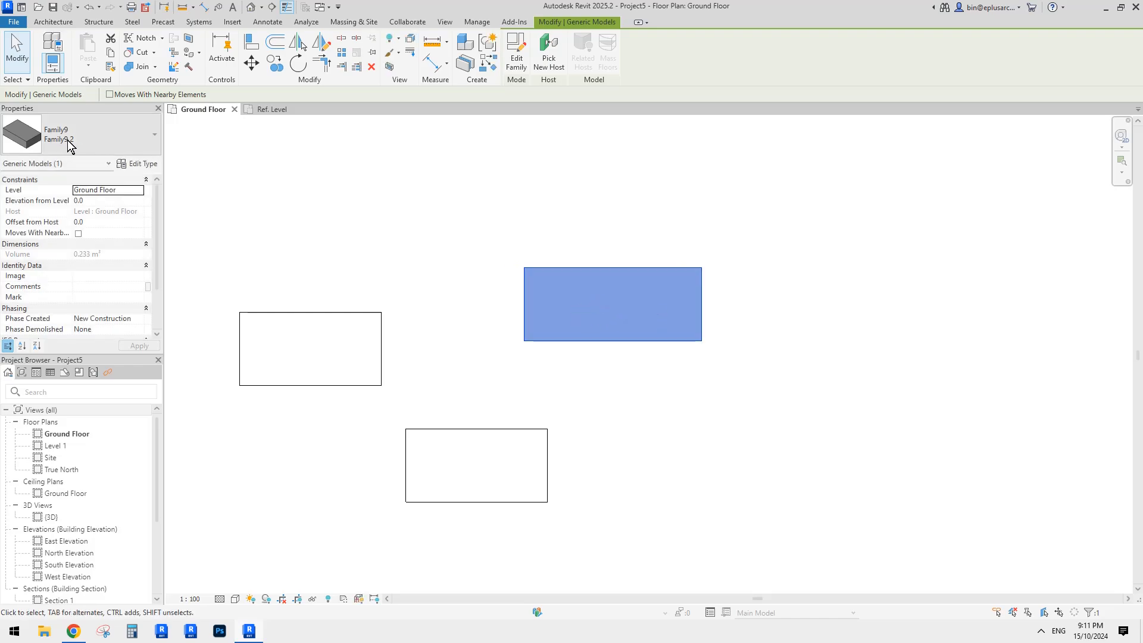
# Compare the family types assigned to the three placed instances by selecting them one after another.
pyautogui.click(458, 464)
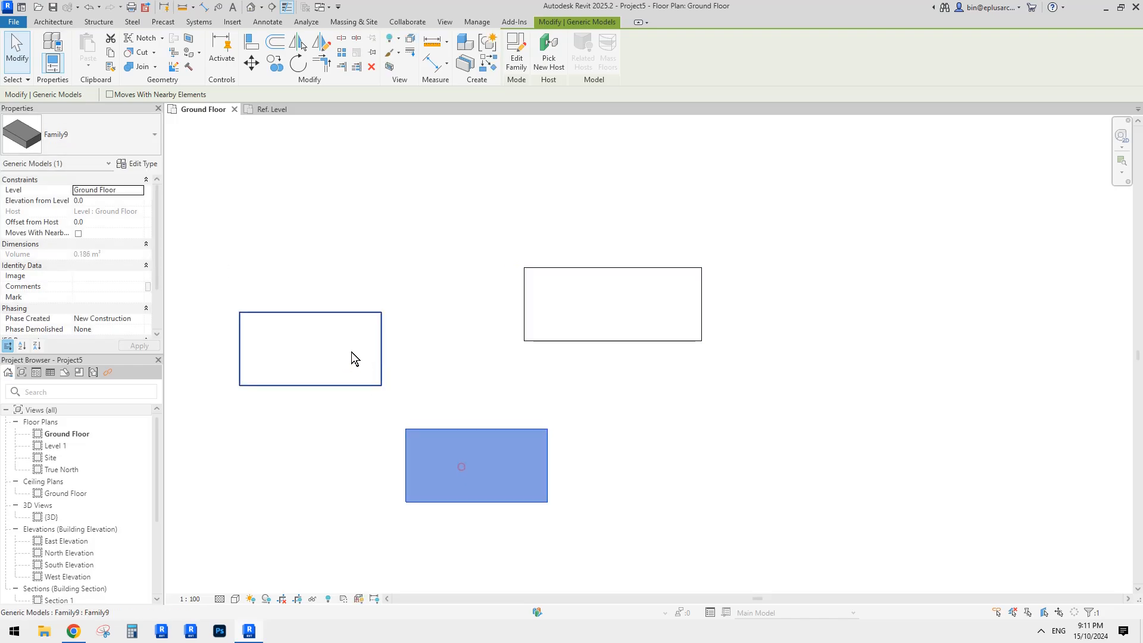
pyautogui.click(351, 352)
pyautogui.click(449, 461)
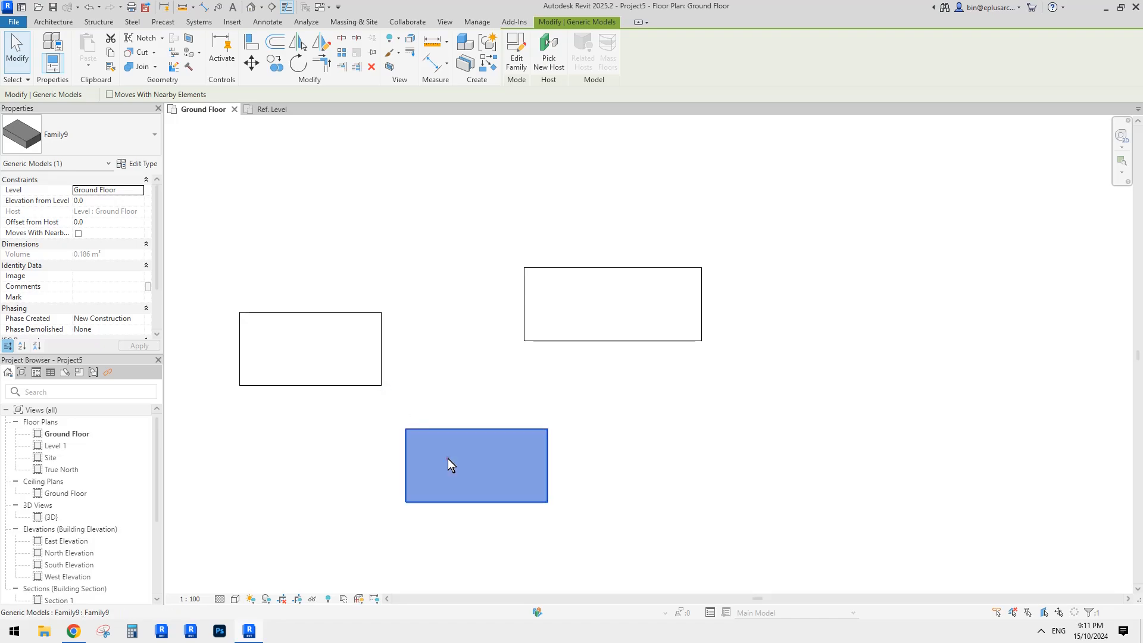
pyautogui.click(552, 393)
pyautogui.click(585, 321)
pyautogui.moveTo(634, 419); pyautogui.dragTo(648, 421, button='middle')
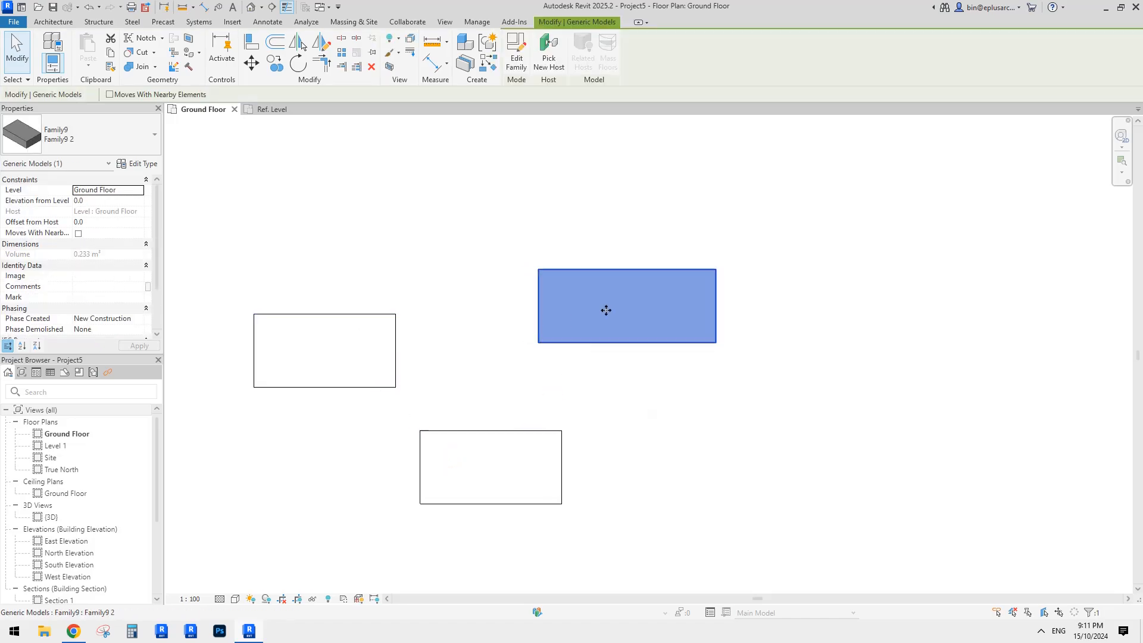
pyautogui.scroll(-1, 586, 376)
pyautogui.moveTo(585, 376); pyautogui.dragTo(601, 386, button='middle')
pyautogui.press('Escape')
# Make the family's TEST dimension an instance parameter and load the family into the project, overwriting the existing version.
pyautogui.click(273, 109)
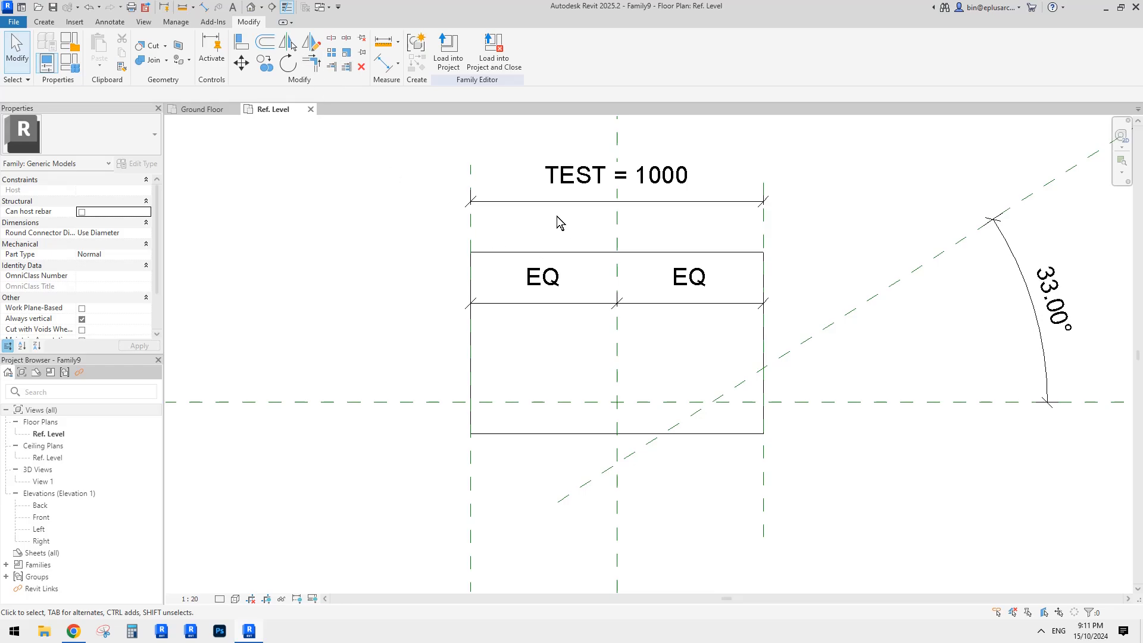
pyautogui.click(598, 205)
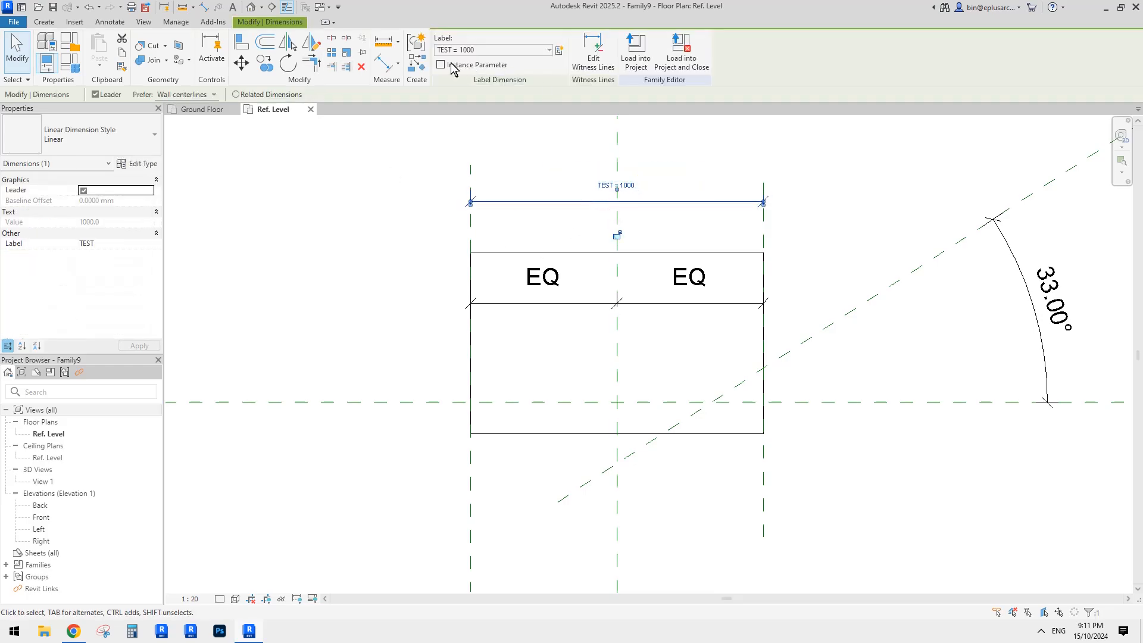
pyautogui.click(390, 197)
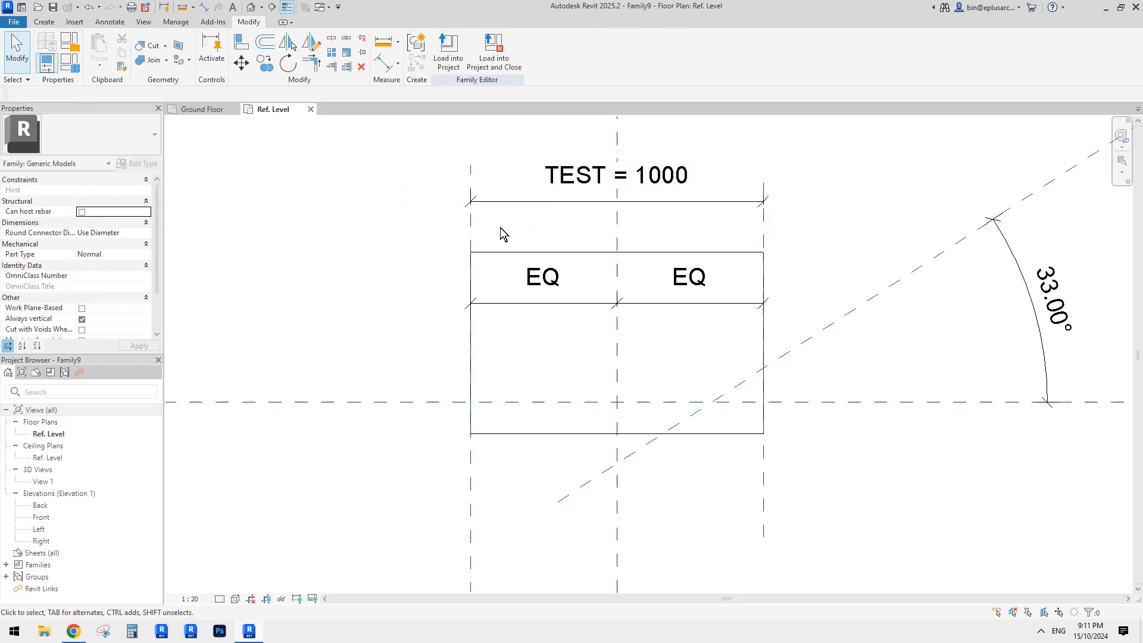
pyautogui.click(448, 56)
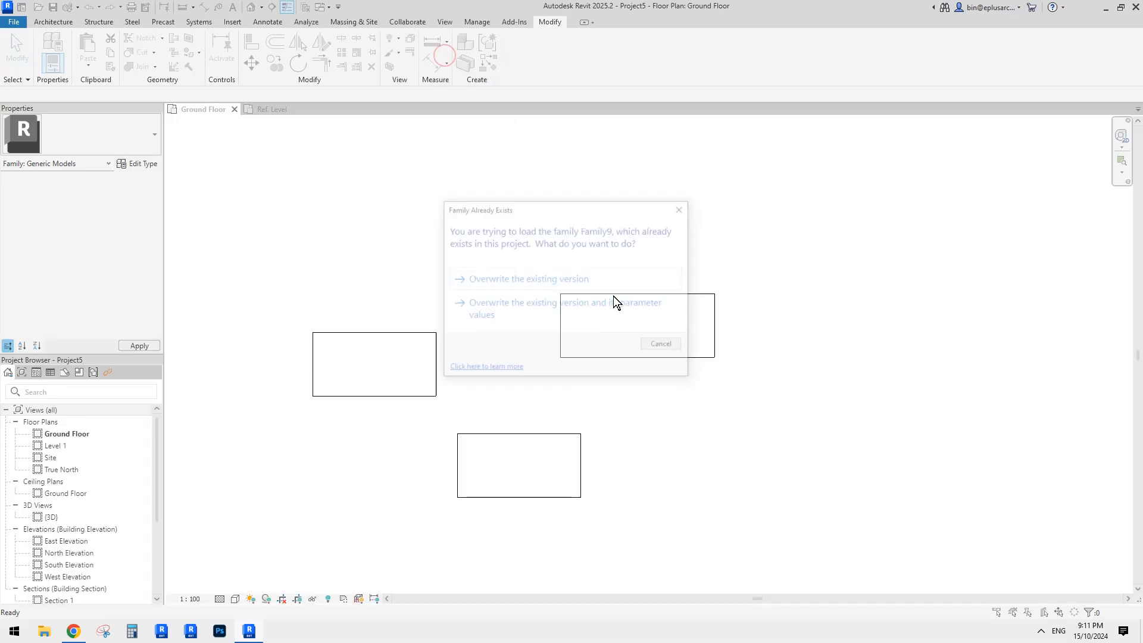
pyautogui.click(573, 281)
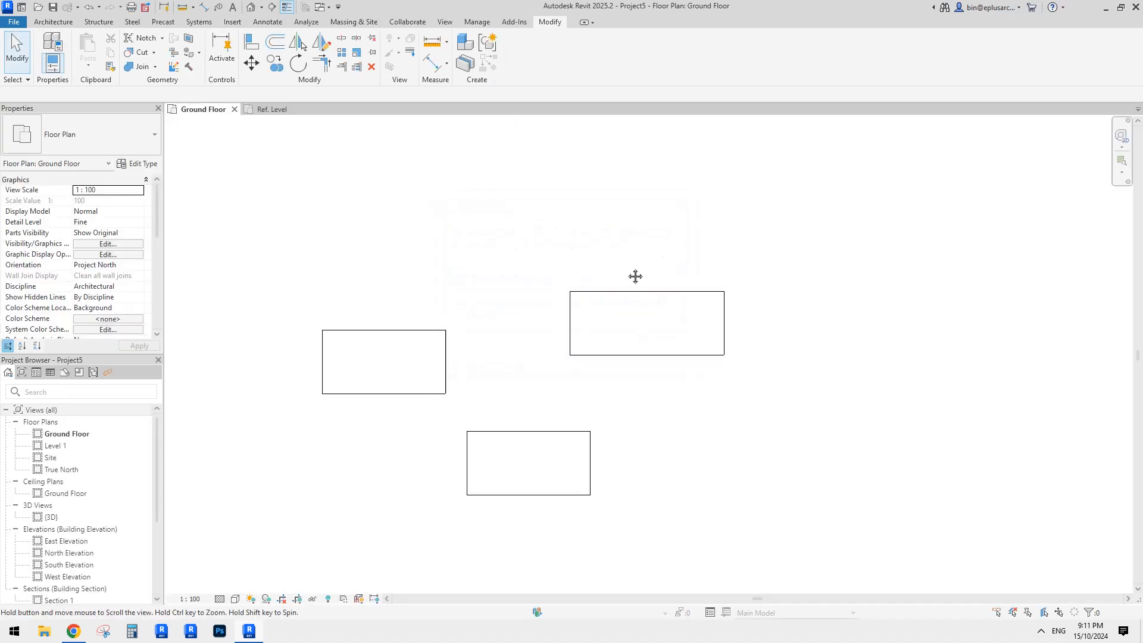
# Examine the type and the width grips of each placed instance in the reloaded family.
pyautogui.click(609, 283)
pyautogui.moveTo(502, 333); pyautogui.dragTo(498, 339, button='middle')
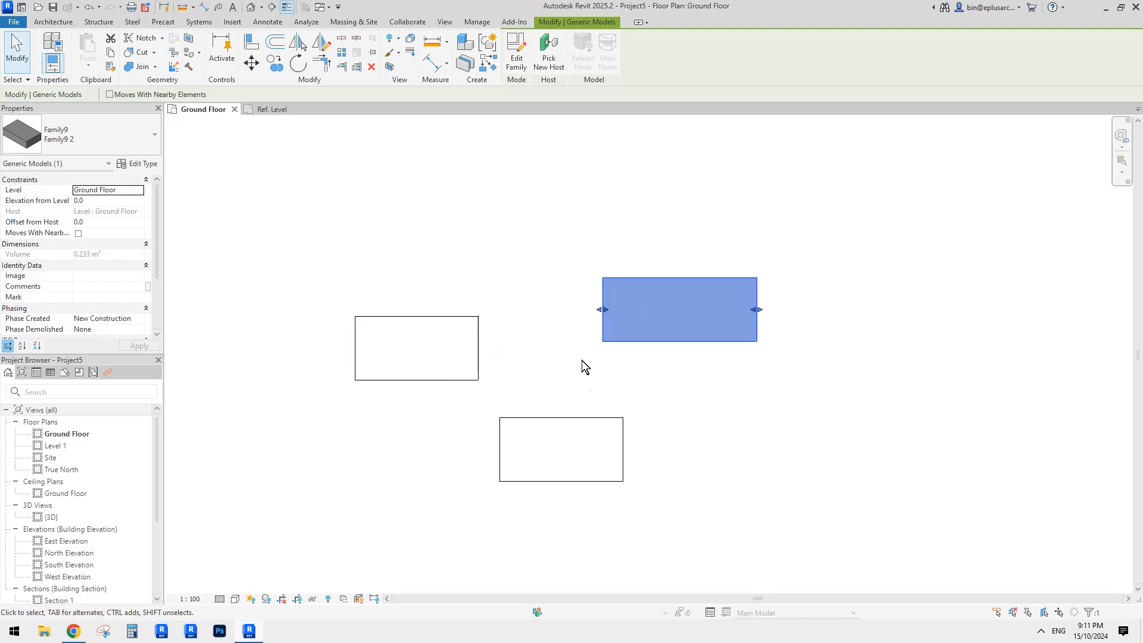
pyautogui.click(582, 424)
pyautogui.click(663, 307)
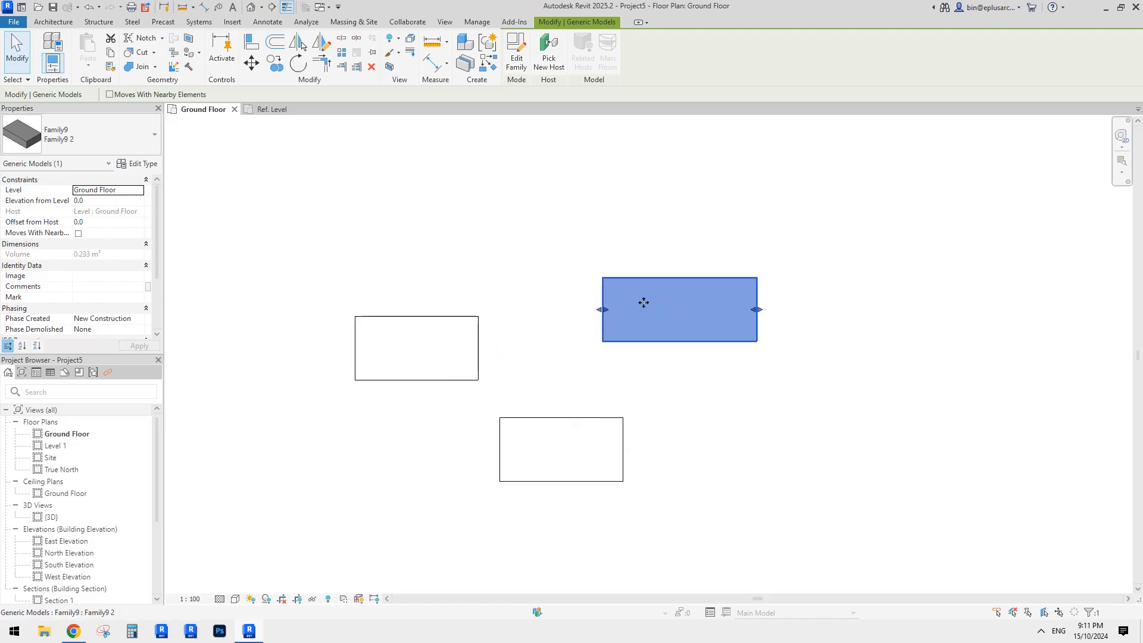
pyautogui.click(445, 345)
pyautogui.scroll(2, 458, 345)
pyautogui.click(596, 410)
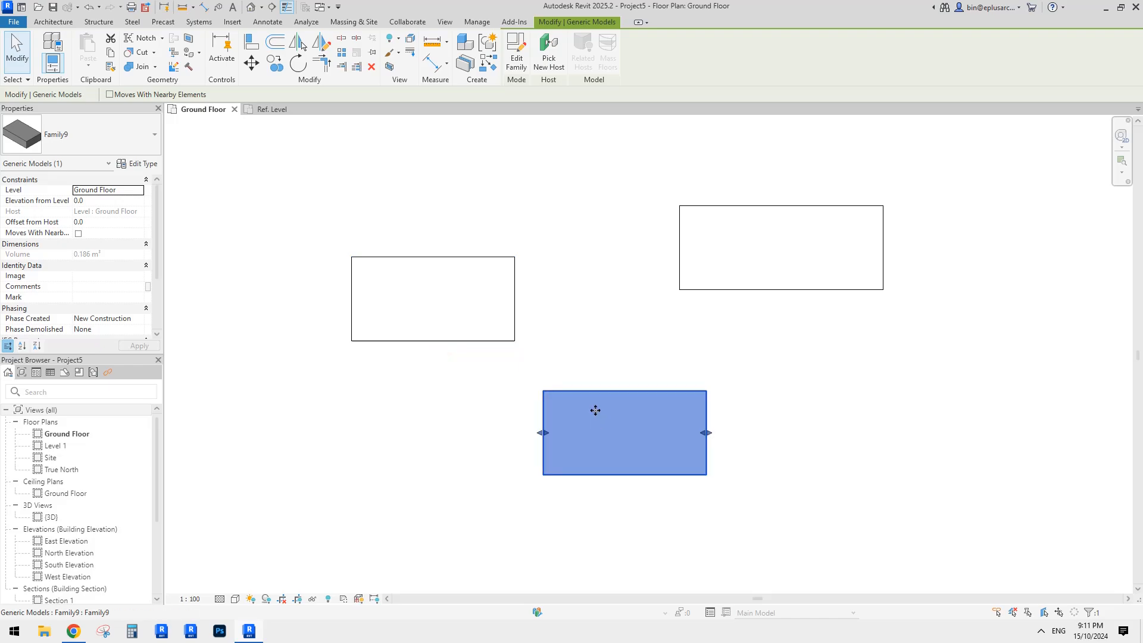
pyautogui.click(484, 319)
pyautogui.click(585, 415)
pyautogui.click(456, 316)
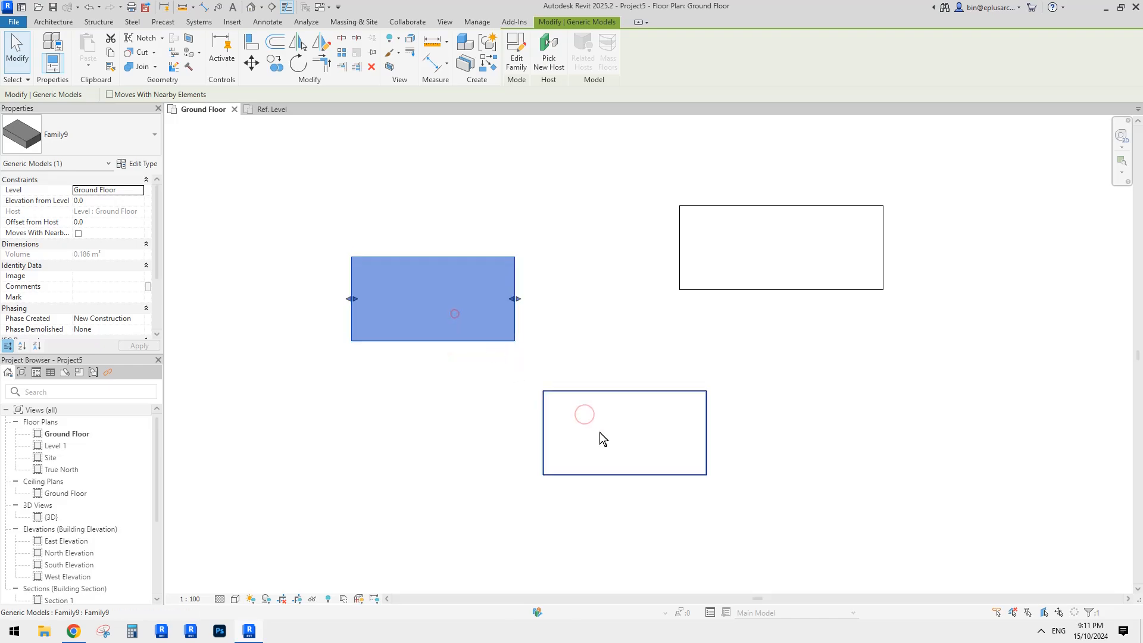
pyautogui.click(600, 434)
pyautogui.click(433, 304)
# Set the TEST instance parameter of the upper-left instance to 900.
pyautogui.scroll(-3, 54, 250)
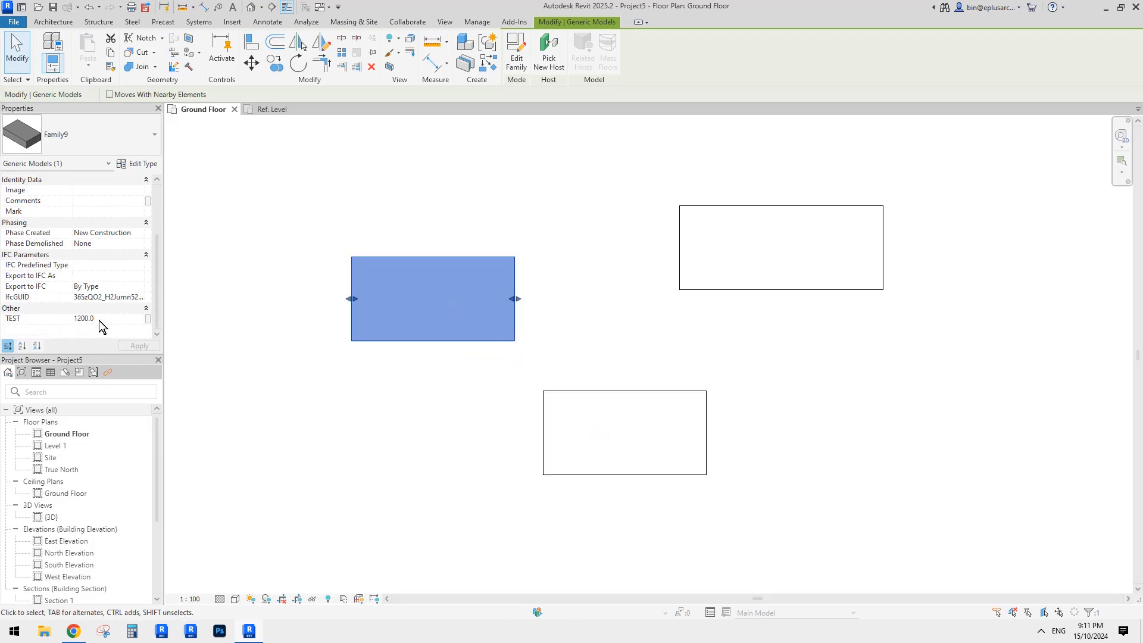
pyautogui.click(109, 319)
pyautogui.write('9')
pyautogui.click(101, 319)
pyautogui.write('9')
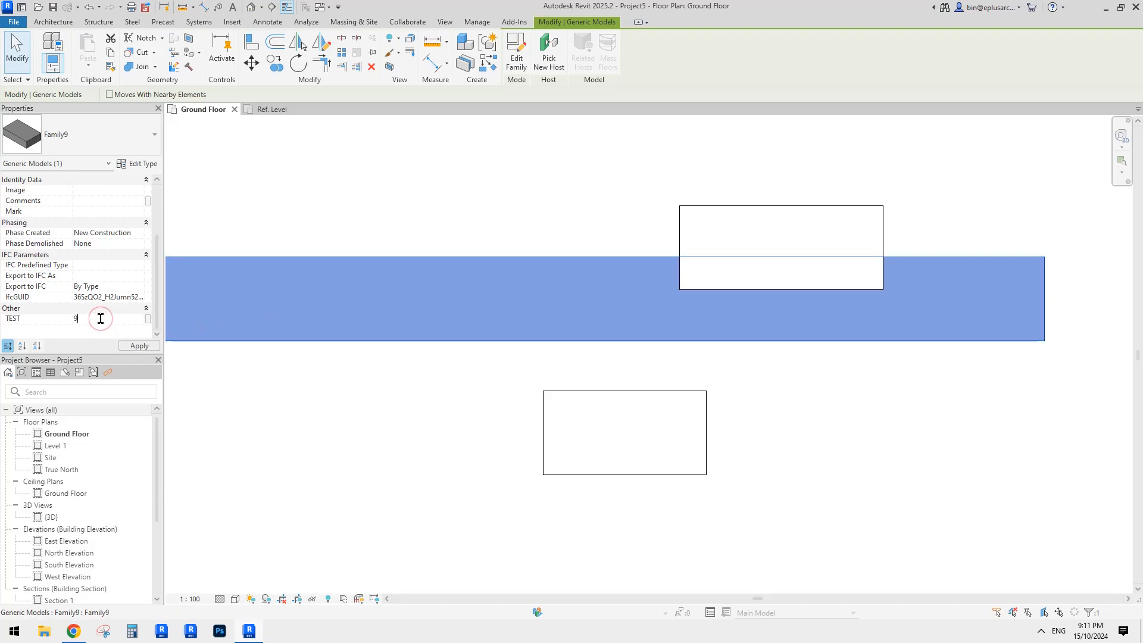
pyautogui.click(277, 222)
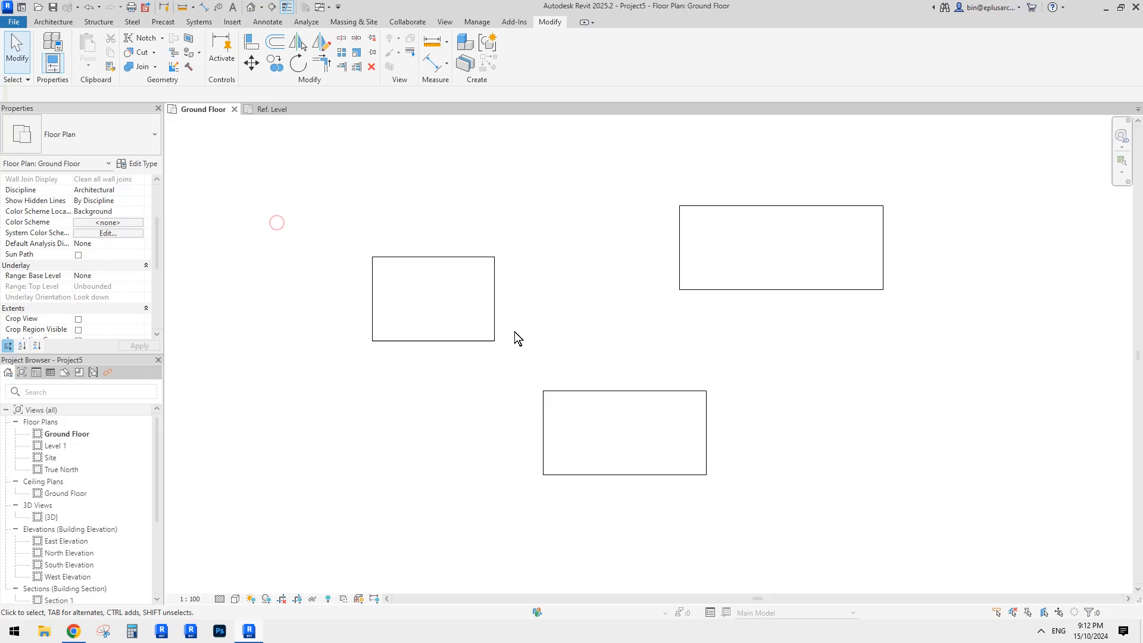
# Narrow the upper-left instance by pulling its side shape handles inward, the right one twice and the left one once.
pyautogui.click(470, 313)
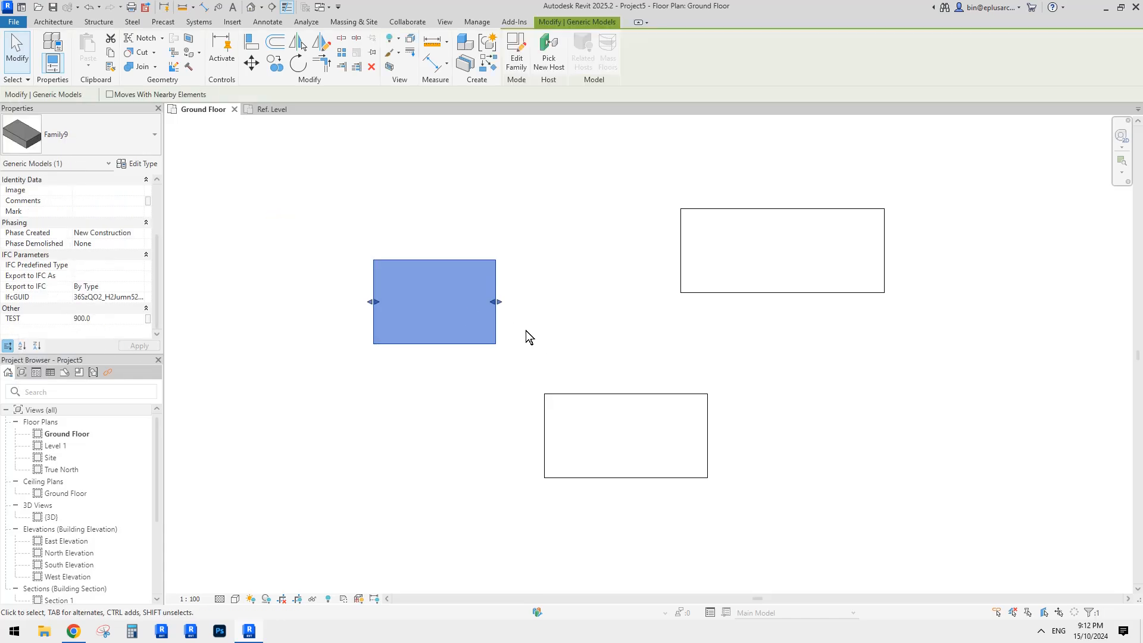
pyautogui.click(470, 327)
pyautogui.moveTo(495, 304); pyautogui.dragTo(476, 309)
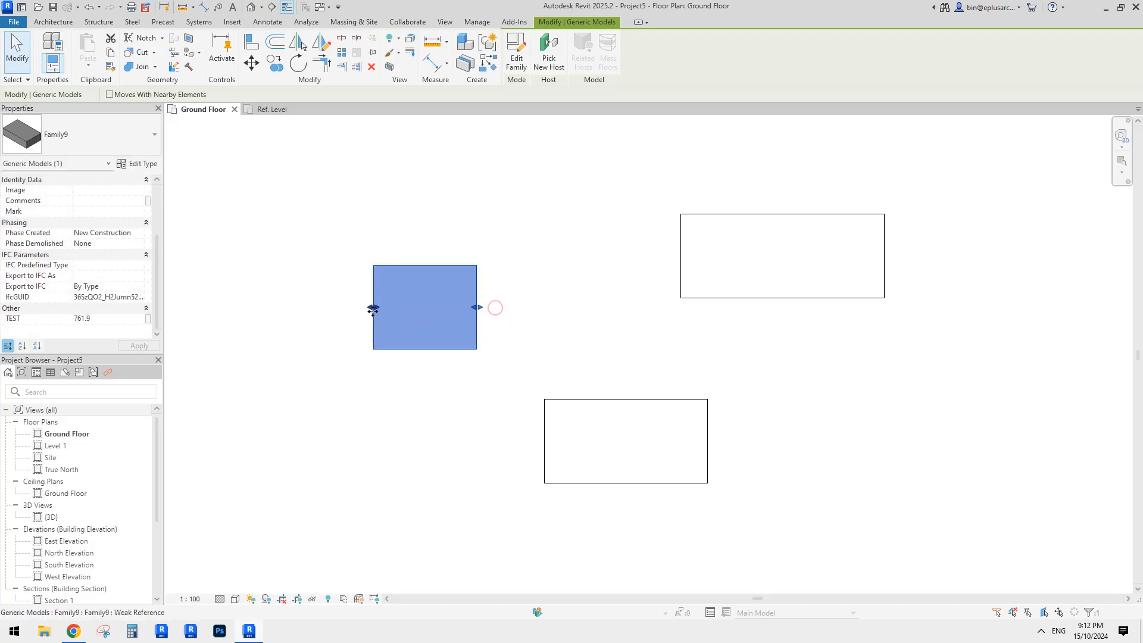
pyautogui.moveTo(374, 308); pyautogui.dragTo(385, 309)
pyautogui.click(529, 319)
pyautogui.click(476, 308)
pyautogui.moveTo(475, 307); pyautogui.dragTo(462, 309)
# Narrow the lower instance slightly from its left edge and check the upper-right instance's TEST value.
pyautogui.click(545, 426)
pyautogui.moveTo(547, 443)
pyautogui.mouseDown()
pyautogui.moveTo(580, 444)
pyautogui.moveTo(556, 444)
pyautogui.mouseUp()
pyautogui.click(706, 296)
pyautogui.click(683, 348)
pyautogui.click(733, 251)
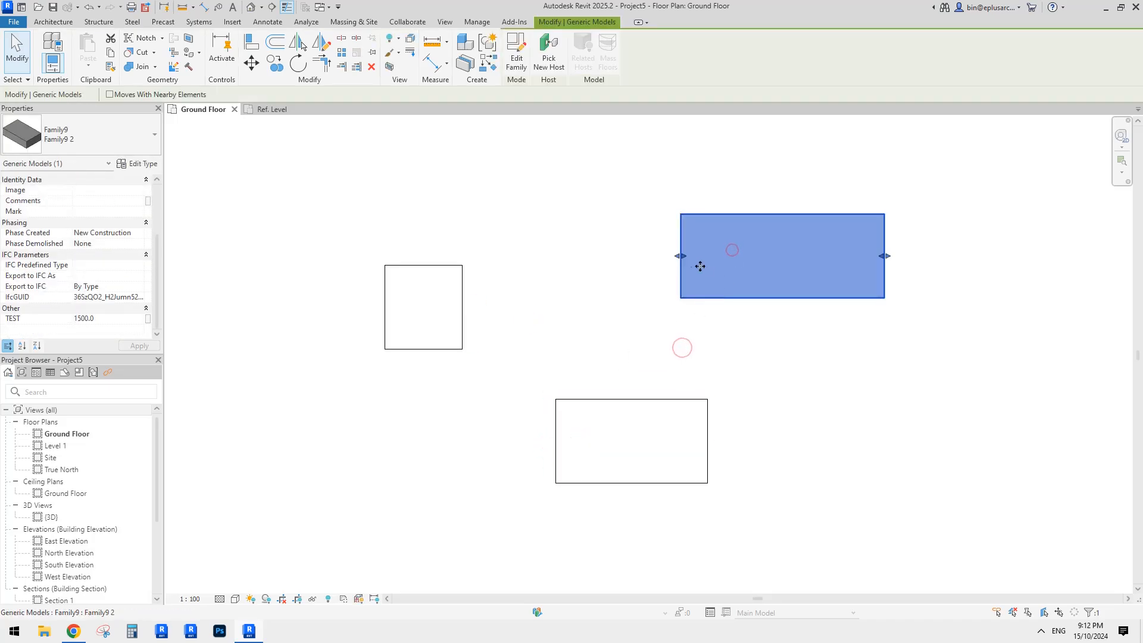
pyautogui.click(577, 297)
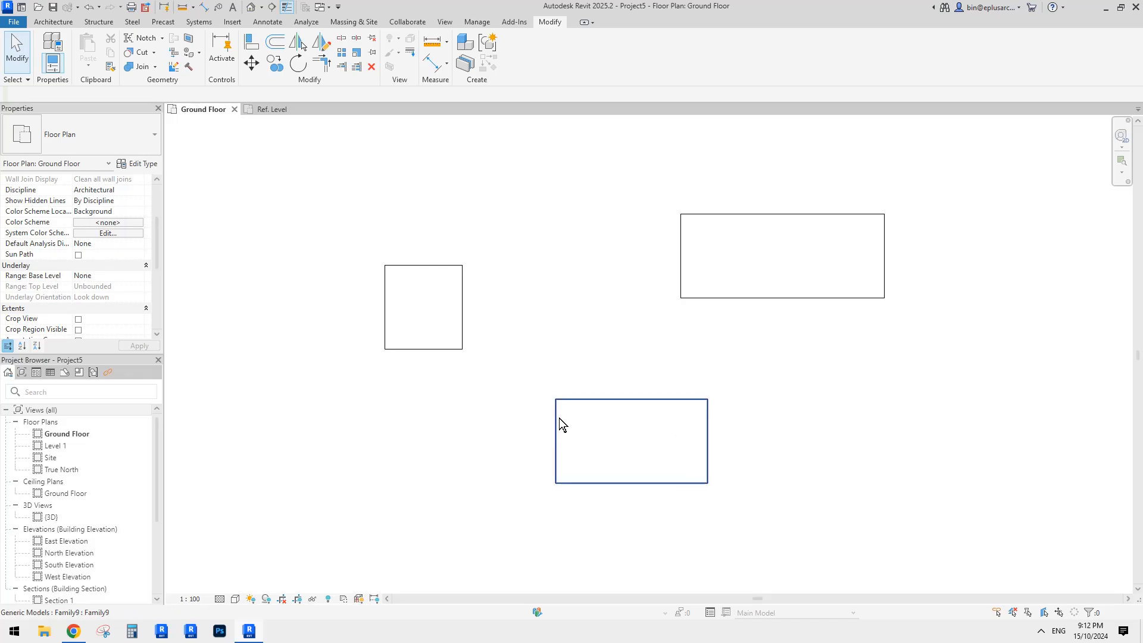
# Widen the upper-left instance slightly by stretching its right edge outward.
pyautogui.moveTo(509, 336); pyautogui.dragTo(510, 338, button='middle')
pyautogui.click(463, 329)
pyautogui.moveTo(463, 309); pyautogui.dragTo(481, 316)
pyautogui.moveTo(520, 307); pyautogui.dragTo(520, 316, button='middle')
pyautogui.click(345, 152)
# Examine the family and shared parameter options for a new parameter in the family's Family Types, without creating one.
pyautogui.click(271, 109)
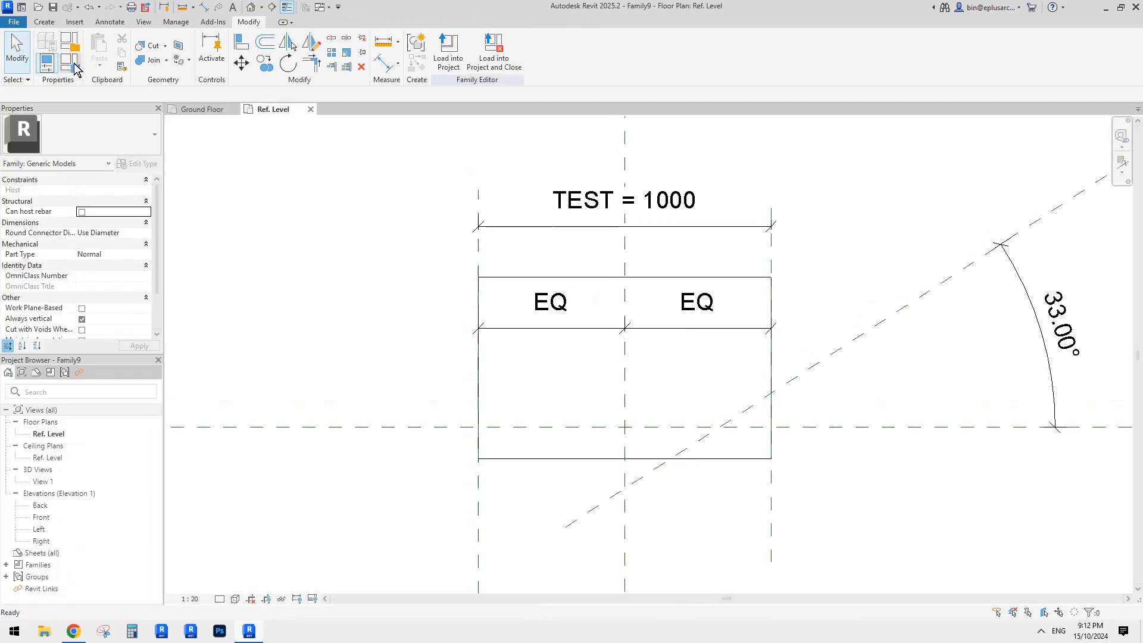
pyautogui.click(70, 62)
pyautogui.press('Escape')
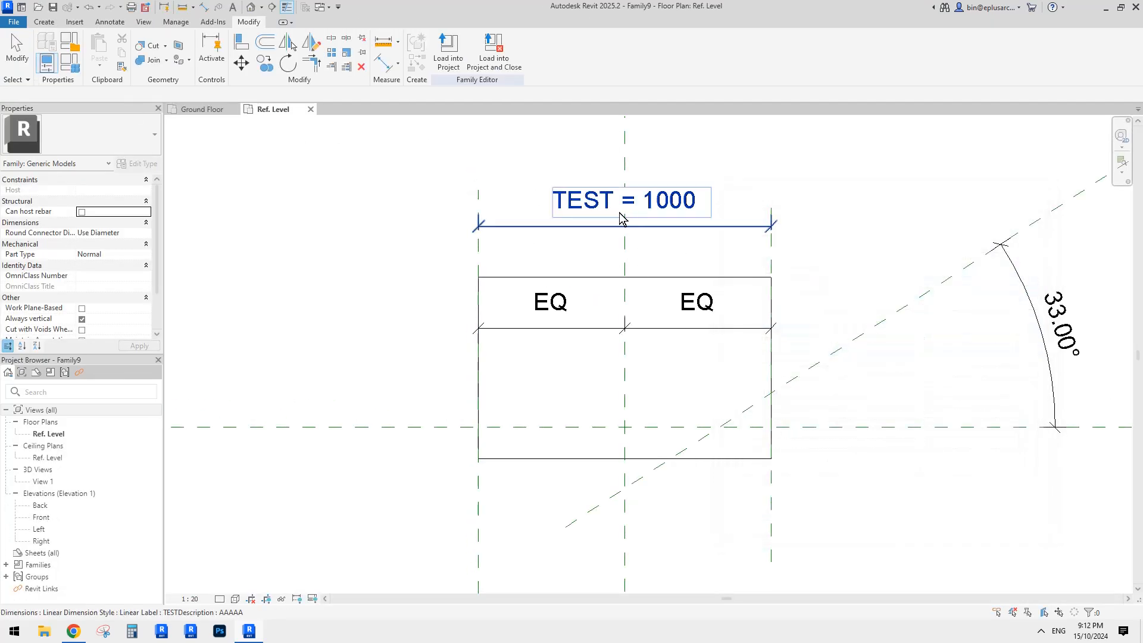
pyautogui.click(586, 210)
pyautogui.press('Escape')
pyautogui.click(73, 65)
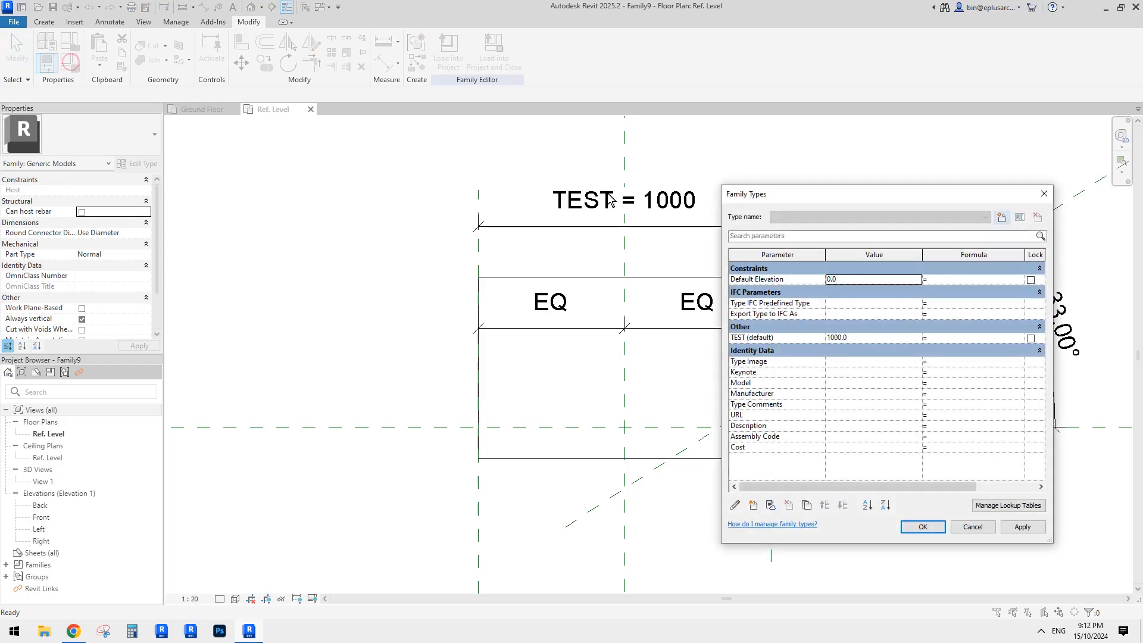
pyautogui.click(753, 506)
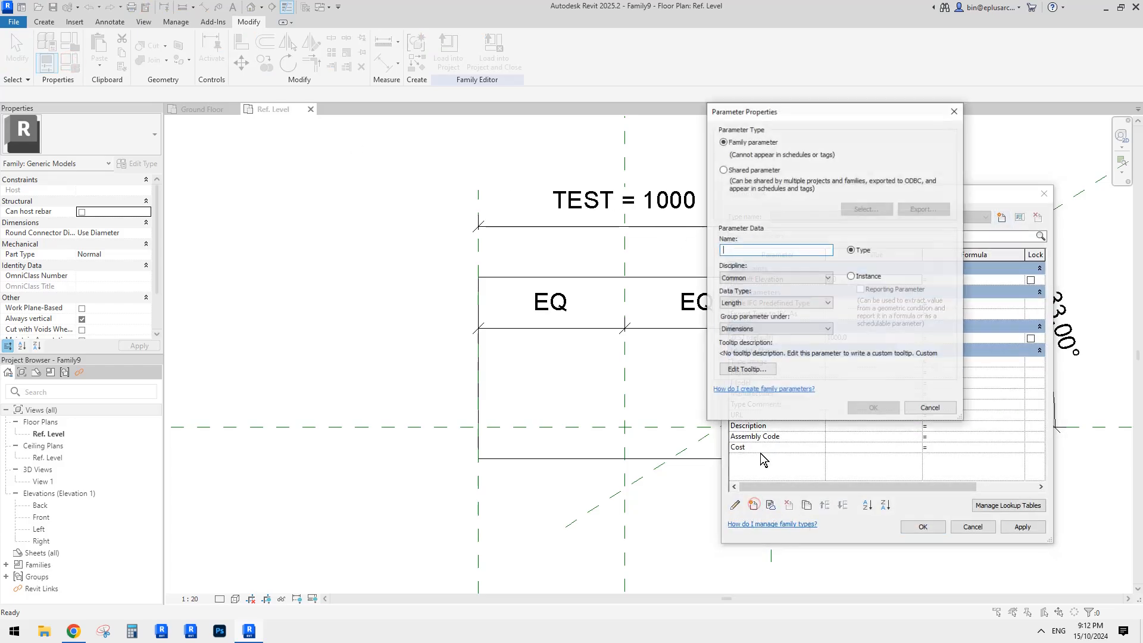
pyautogui.moveTo(816, 114); pyautogui.dragTo(405, 116)
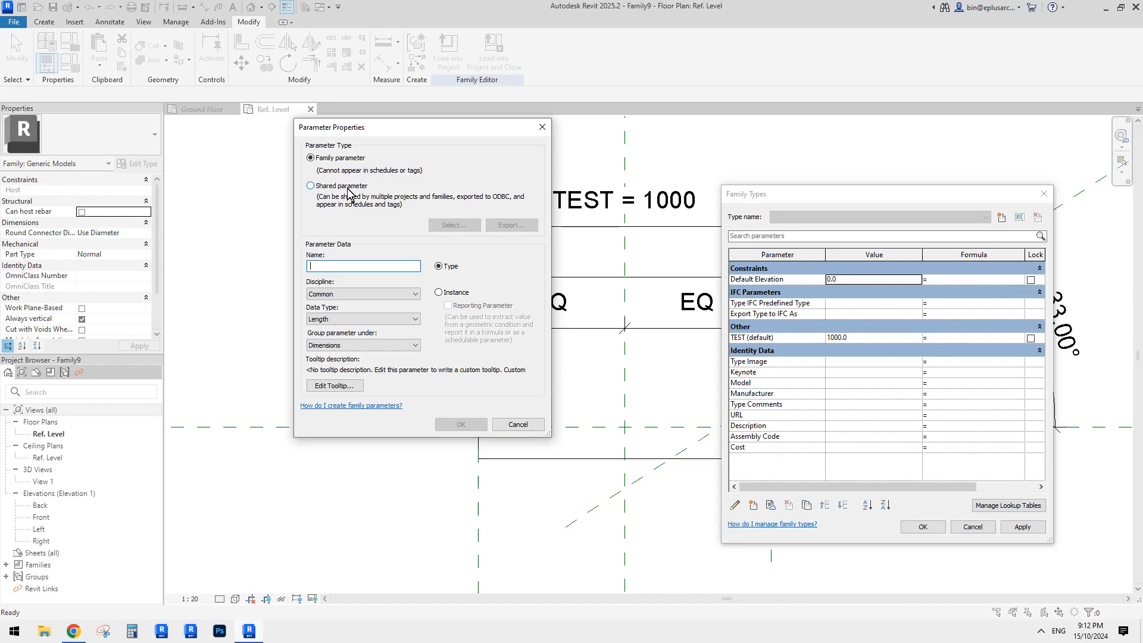
pyautogui.press('Escape')
pyautogui.click(973, 527)
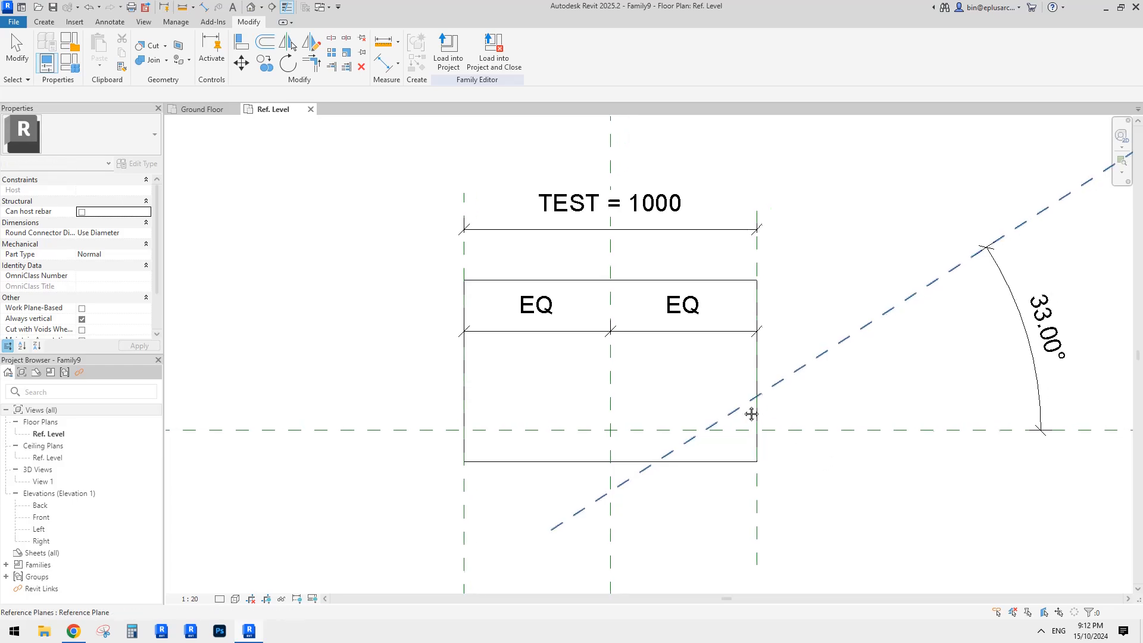
# Compare the upper-left instance in the Ground Floor plan with the TEST dimension in the family's Ref. Level view.
pyautogui.scroll(-5, 737, 396)
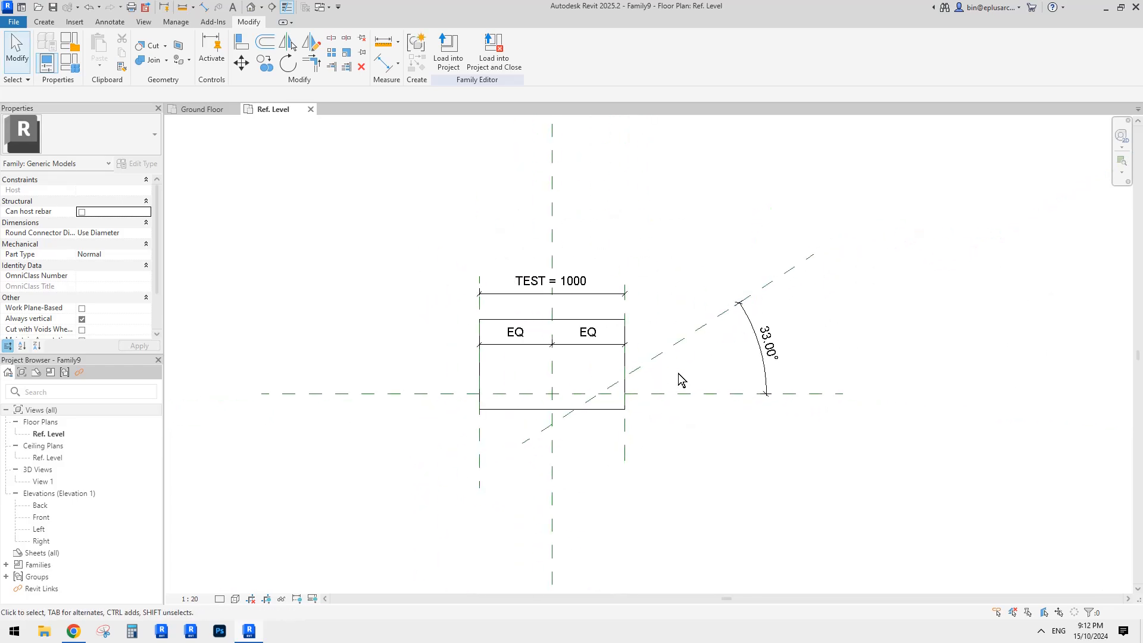
pyautogui.moveTo(648, 351); pyautogui.dragTo(492, 316, button='middle')
pyautogui.click(212, 110)
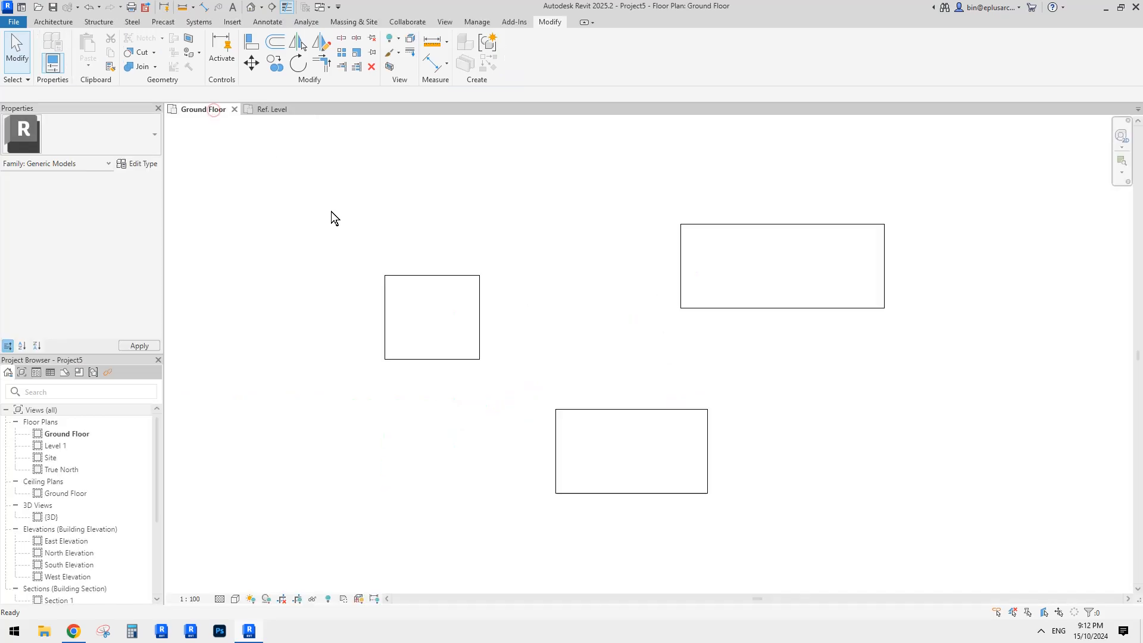
pyautogui.click(485, 289)
pyautogui.click(264, 110)
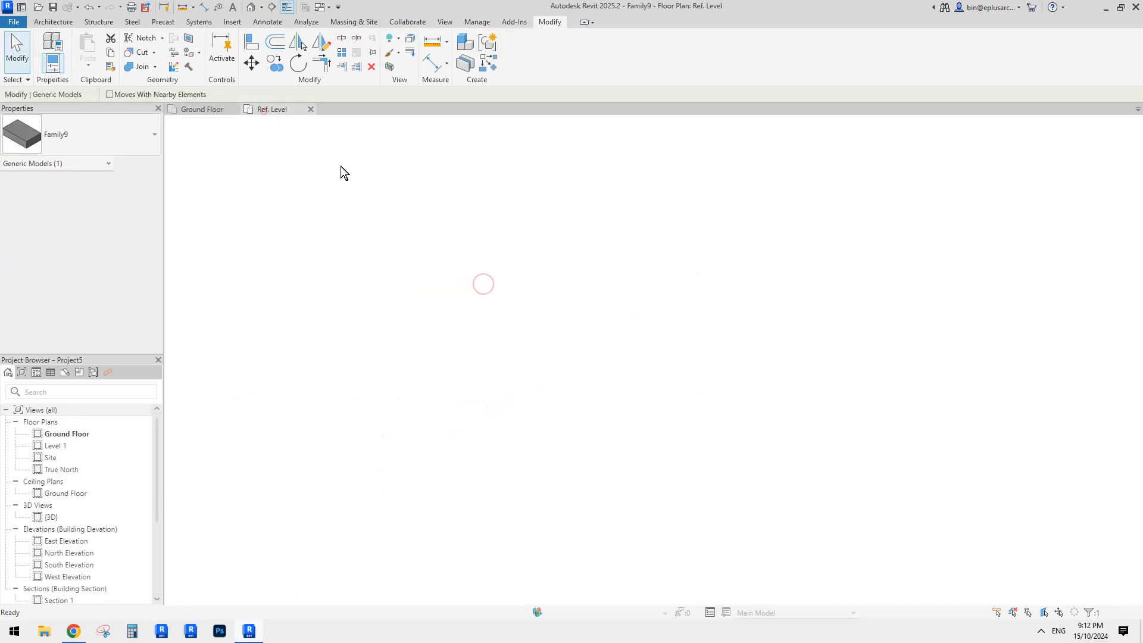
pyautogui.moveTo(501, 252); pyautogui.dragTo(494, 257, button='middle')
pyautogui.click(431, 305)
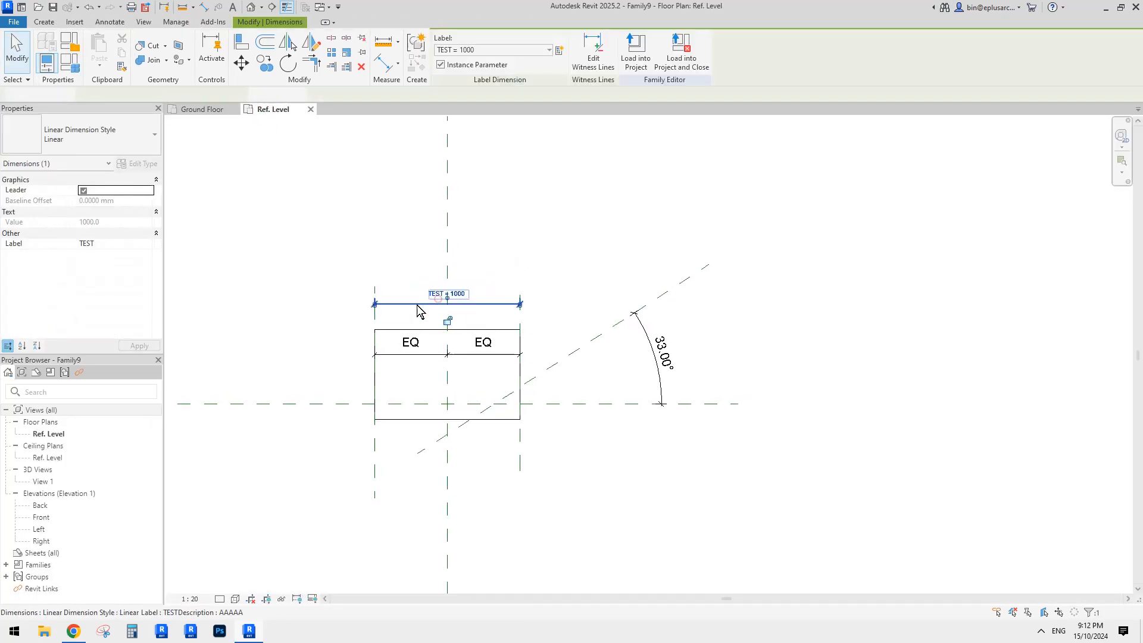
pyautogui.click(334, 140)
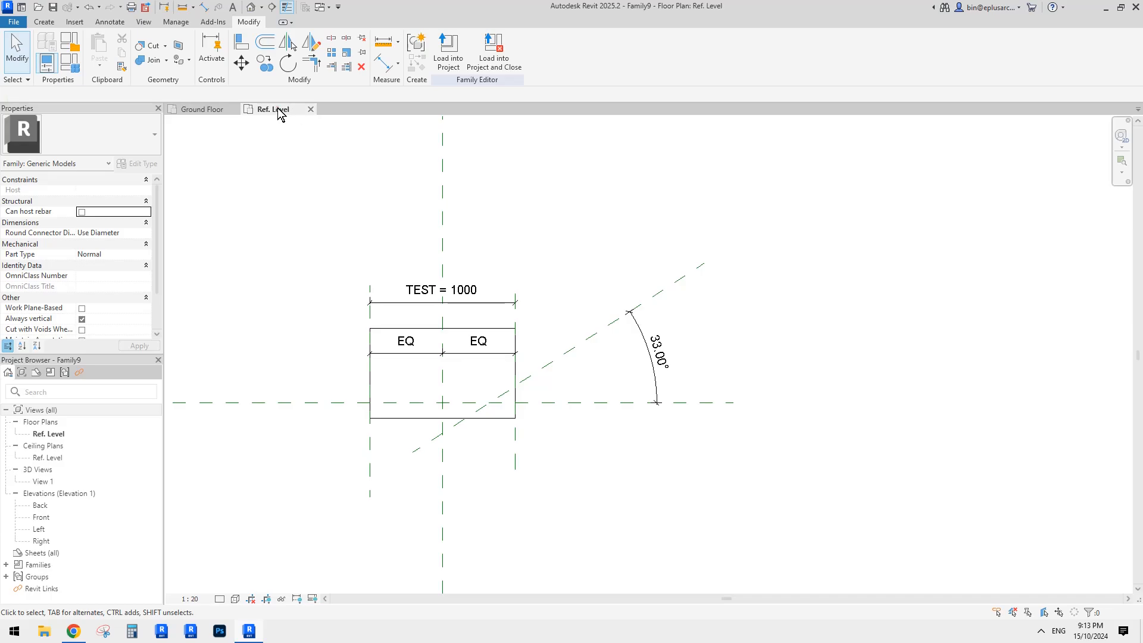
# Save a copy of the family as Family9B in the To be shared folder.
pyautogui.click(13, 22)
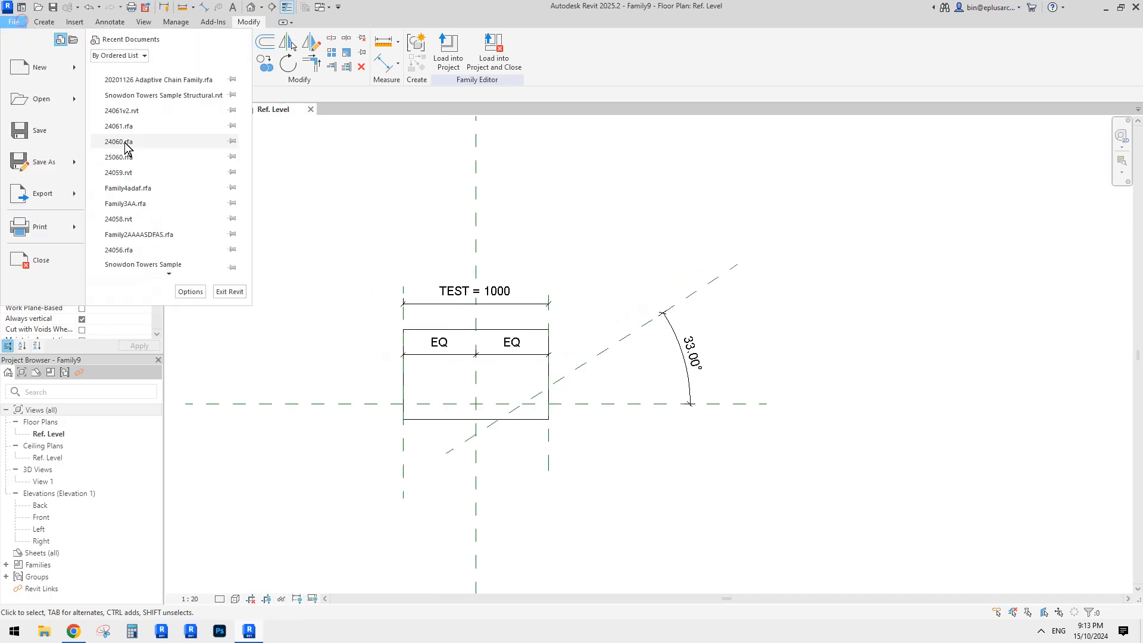
pyautogui.click(48, 164)
pyautogui.click(136, 155)
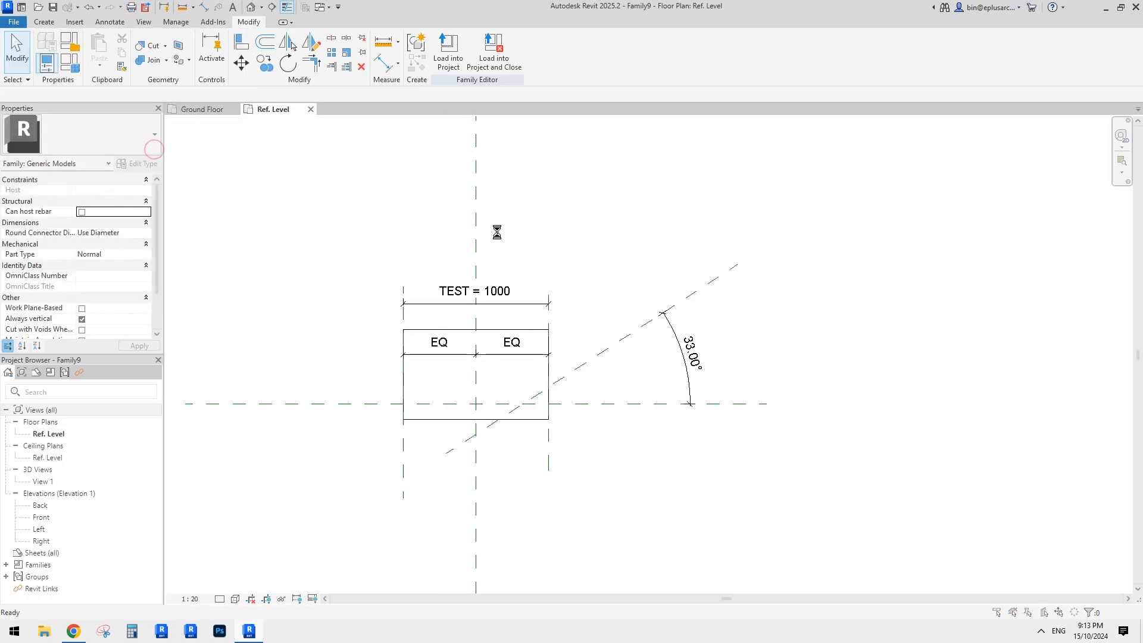
pyautogui.click(494, 409)
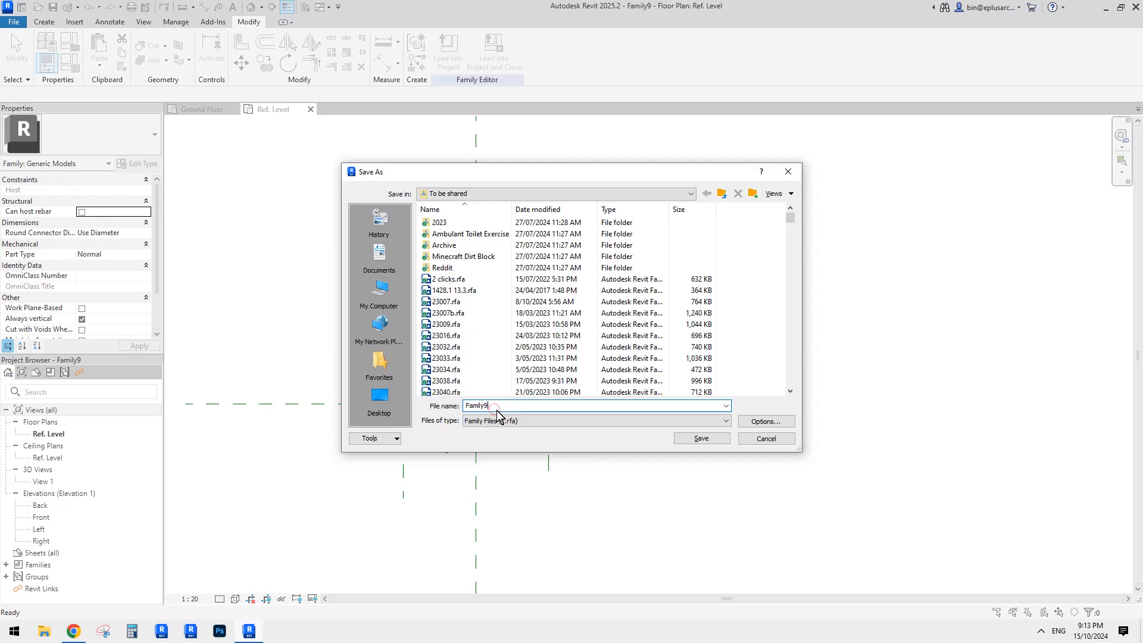
pyautogui.click(701, 438)
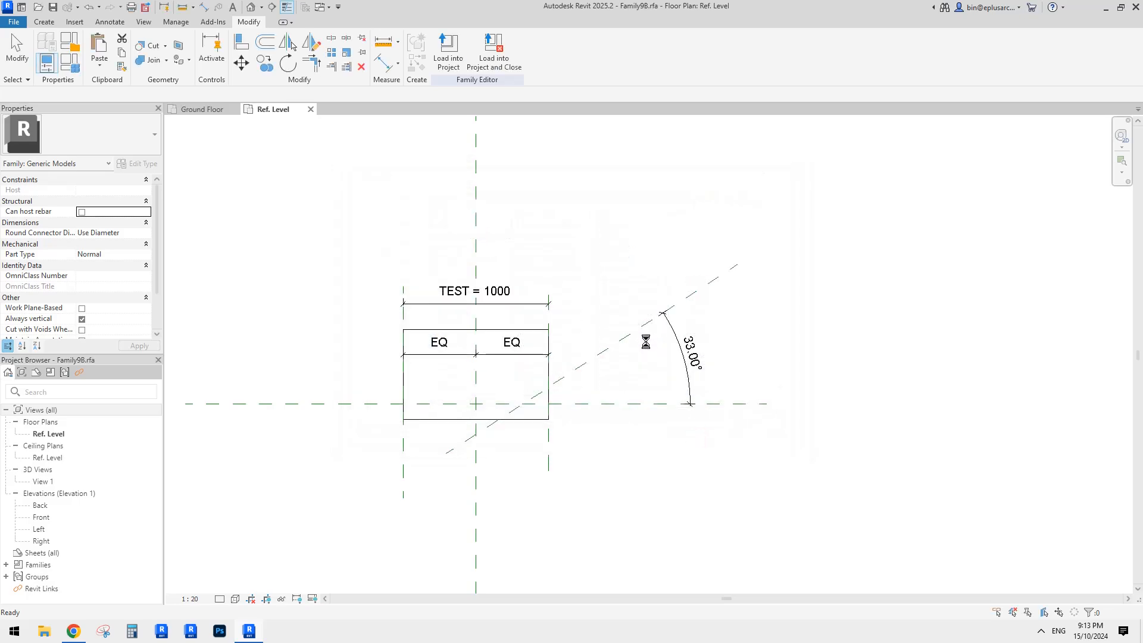
# Load Family9B into the project and place one instance to the right of the lower Family9 instance.
pyautogui.click(449, 50)
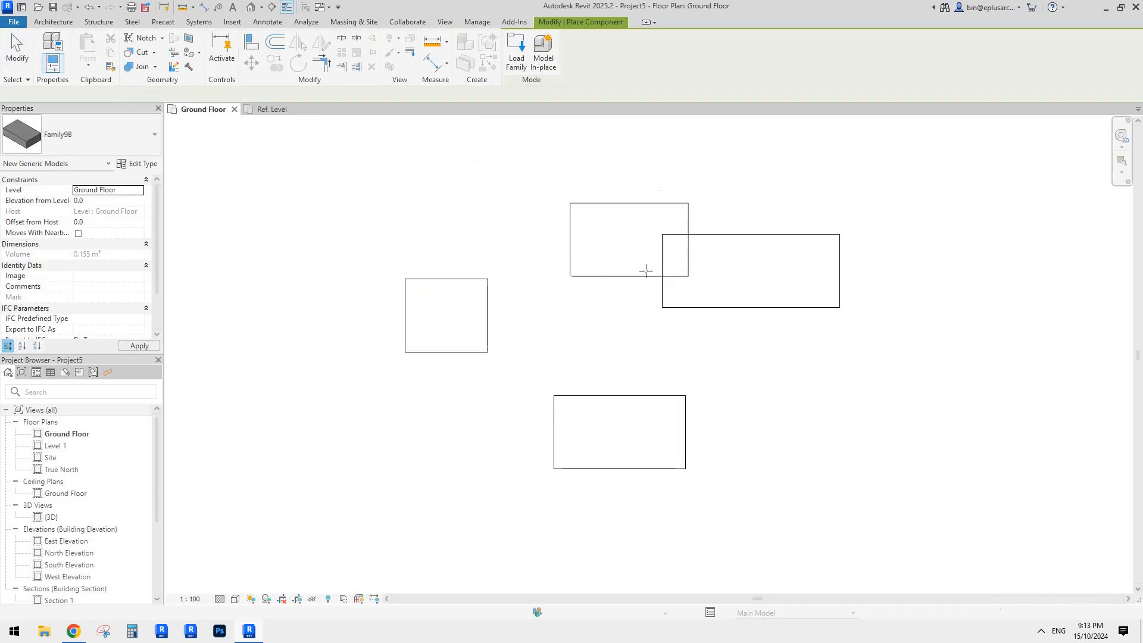
pyautogui.moveTo(741, 381); pyautogui.dragTo(529, 353, button='middle')
pyautogui.click(672, 416)
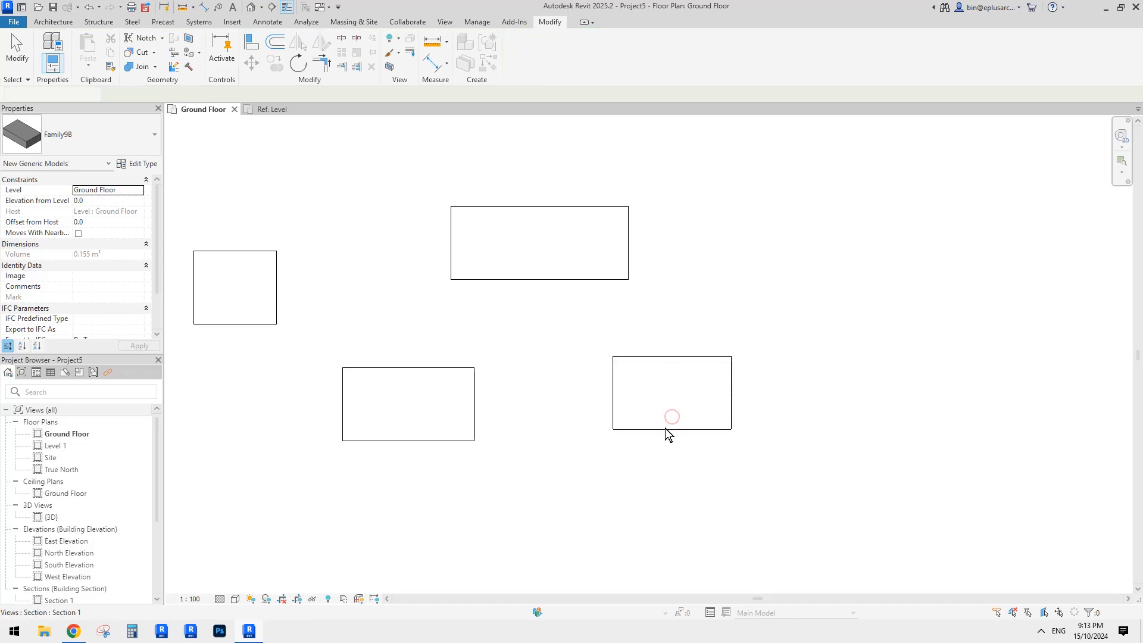
pyautogui.press('Escape')
# Compare the TEST values of the lower Family9 instance and the new Family9B instance.
pyautogui.click(419, 409)
pyautogui.scroll(-3, 99, 286)
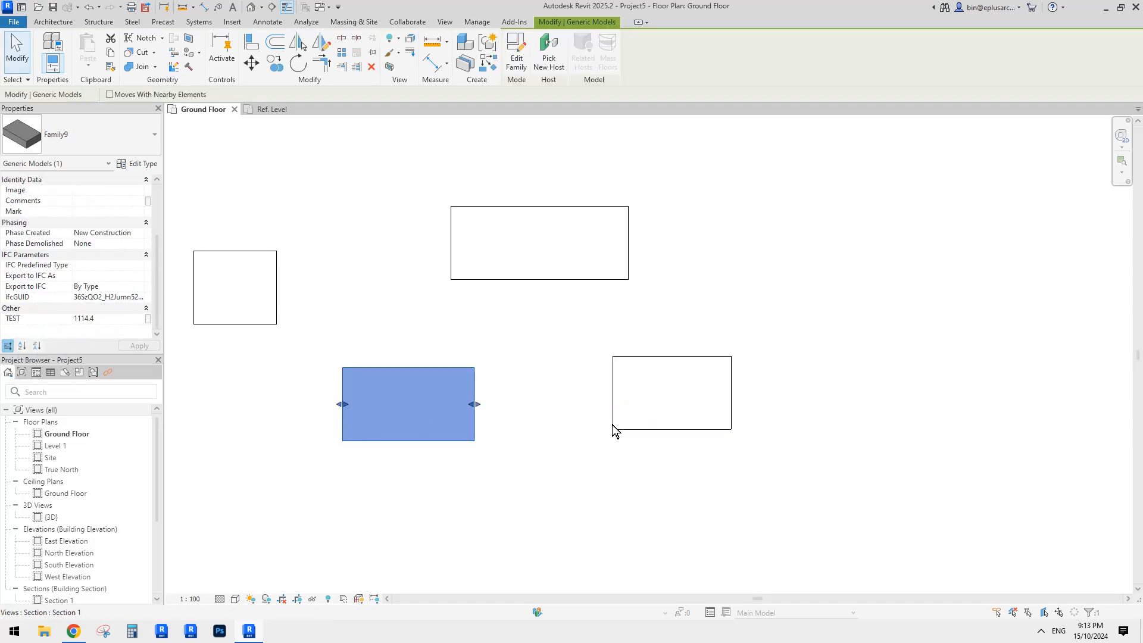
pyautogui.click(653, 409)
pyautogui.moveTo(10, 323)
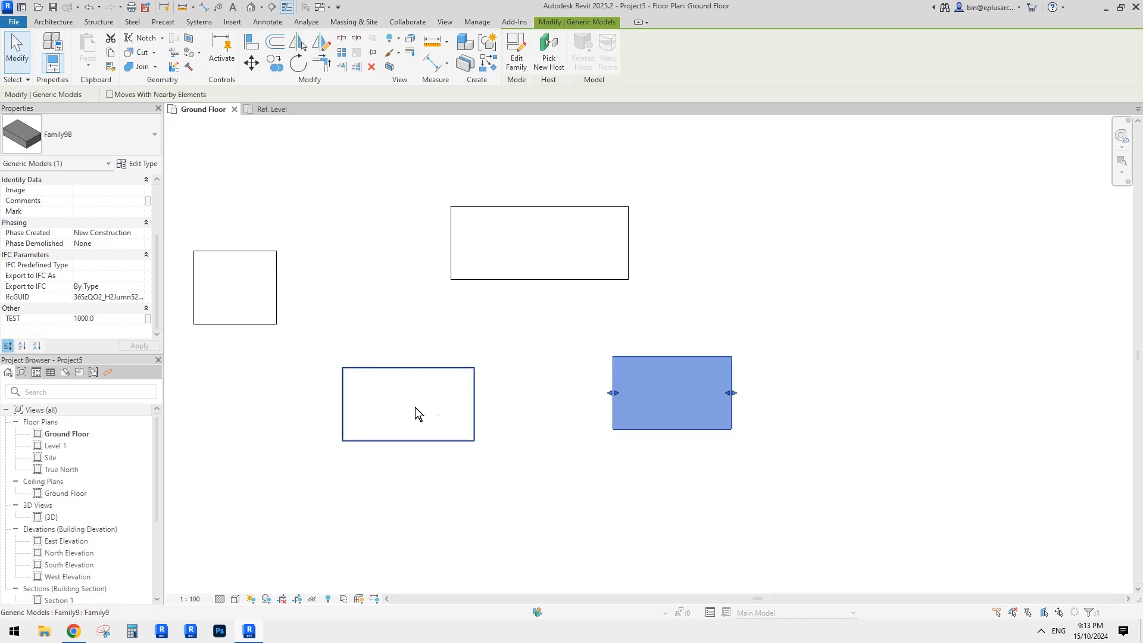
# Narrow the Family9B instance by pulling its left shape handle inward twice, to a TEST width of about 532 mm.
pyautogui.scroll(3, 667, 405)
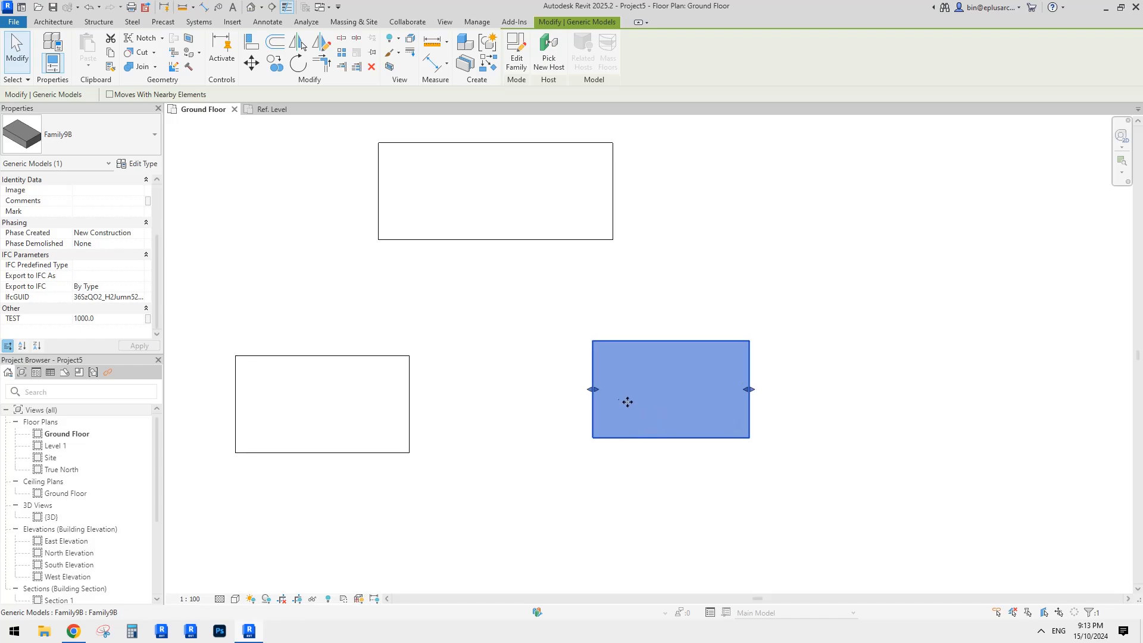
pyautogui.moveTo(597, 393); pyautogui.dragTo(637, 423)
pyautogui.click(661, 472)
pyautogui.click(648, 428)
pyautogui.moveTo(589, 434); pyautogui.dragTo(622, 372, button='middle')
pyautogui.scroll(-1, 616, 375)
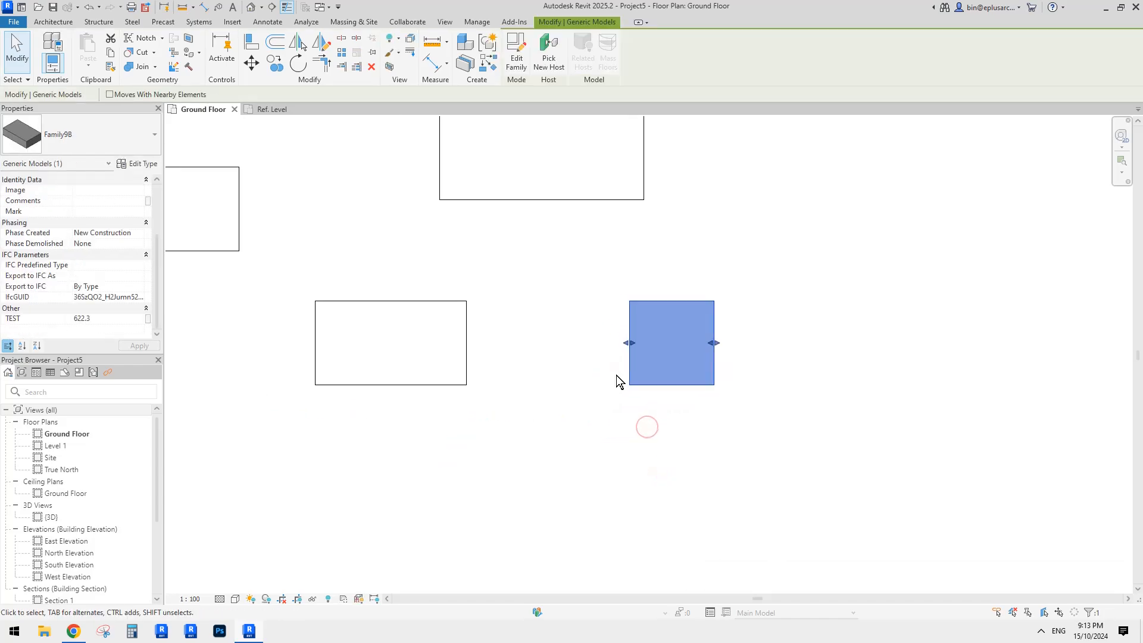
pyautogui.scroll(1, 616, 375)
pyautogui.click(669, 427)
pyautogui.click(673, 376)
pyautogui.click(629, 346)
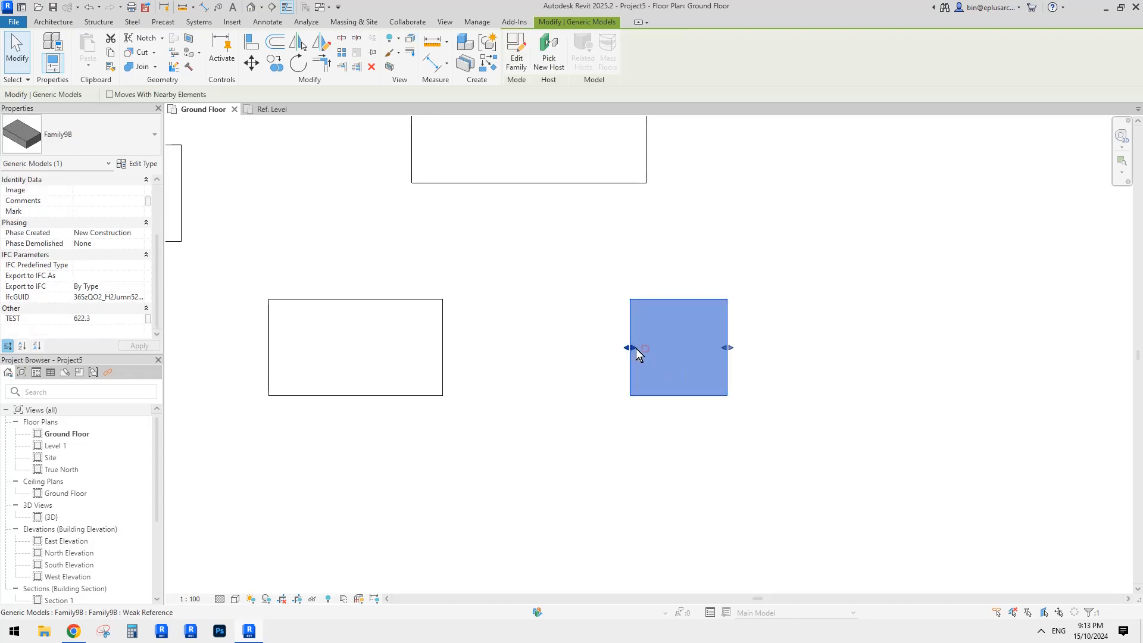
pyautogui.moveTo(631, 347); pyautogui.dragTo(644, 347)
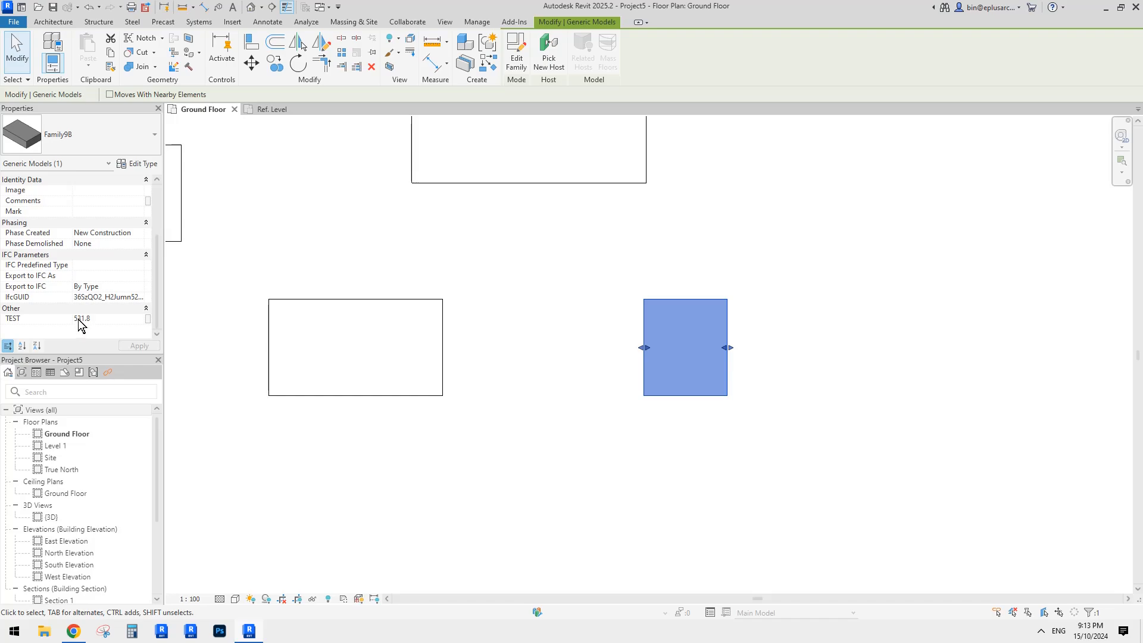
# Switch the narrowed Family9B instance to the Family9 type, check its TEST value, and undo the type change.
pyautogui.click(135, 133)
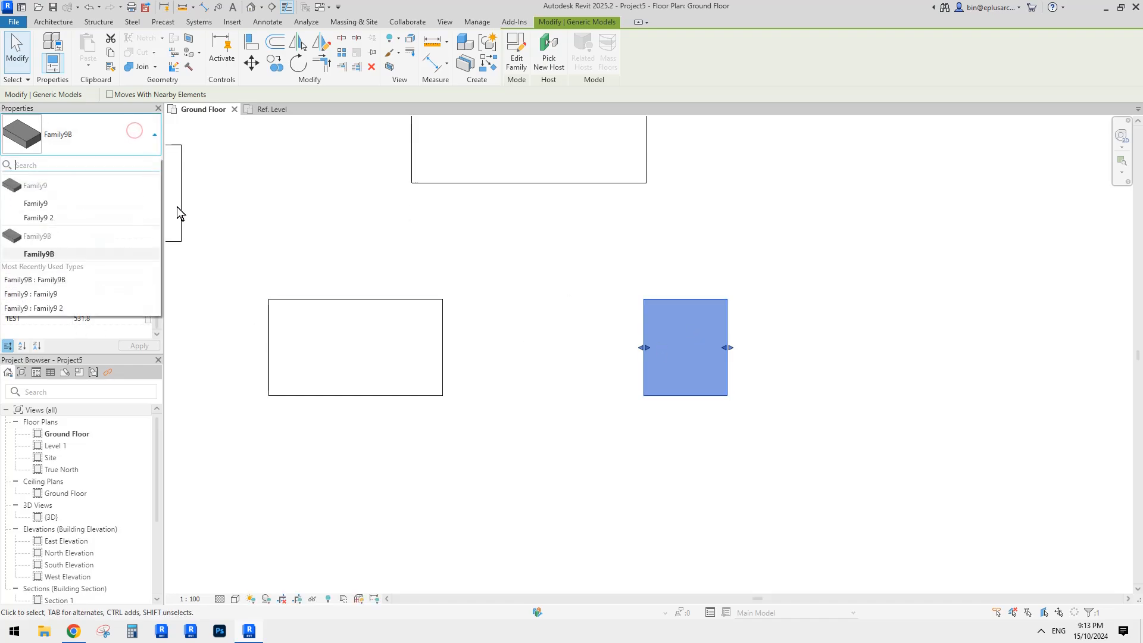
pyautogui.click(54, 204)
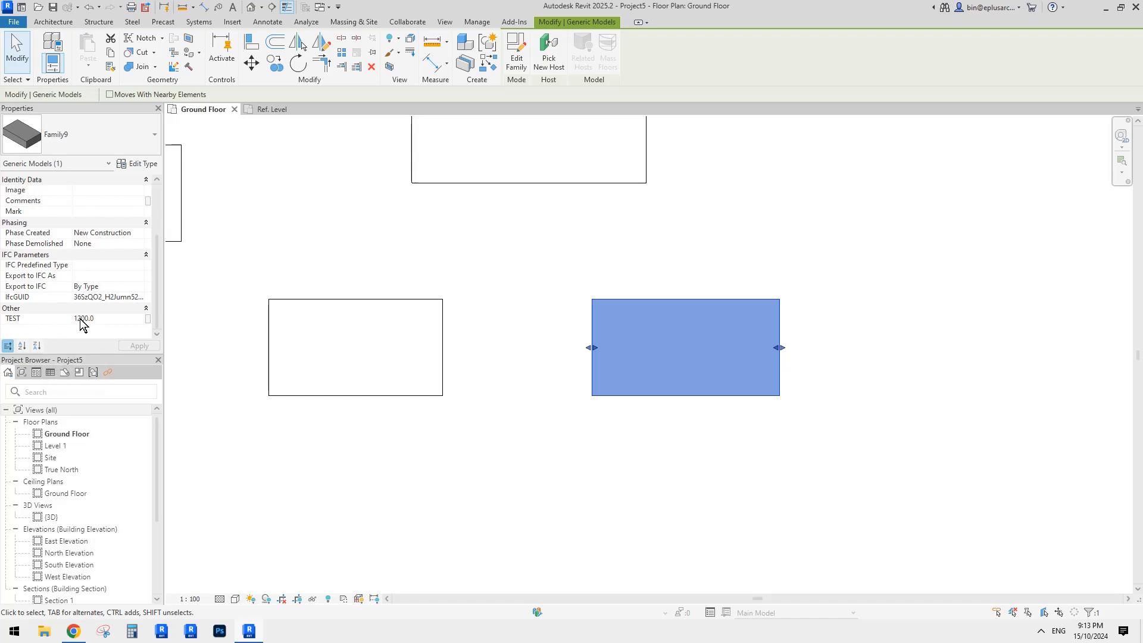
pyautogui.click(589, 214)
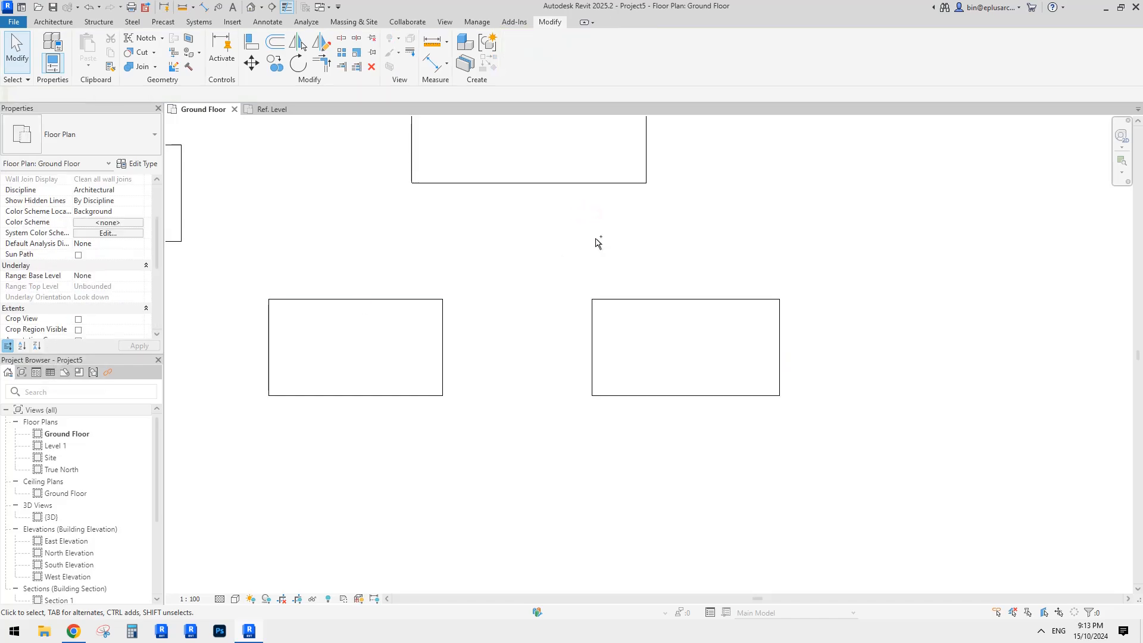
pyautogui.hotkey('ctrl', 'z')
pyautogui.scroll(1, 616, 273)
pyautogui.moveTo(597, 242); pyautogui.dragTo(679, 311, button='middle')
pyautogui.scroll(2, 625, 310)
pyautogui.scroll(-2, 660, 326)
pyautogui.moveTo(661, 325)
pyautogui.mouseDown(button='middle')
pyautogui.moveTo(699, 326)
pyautogui.moveTo(674, 313)
pyautogui.mouseUp(button='middle')
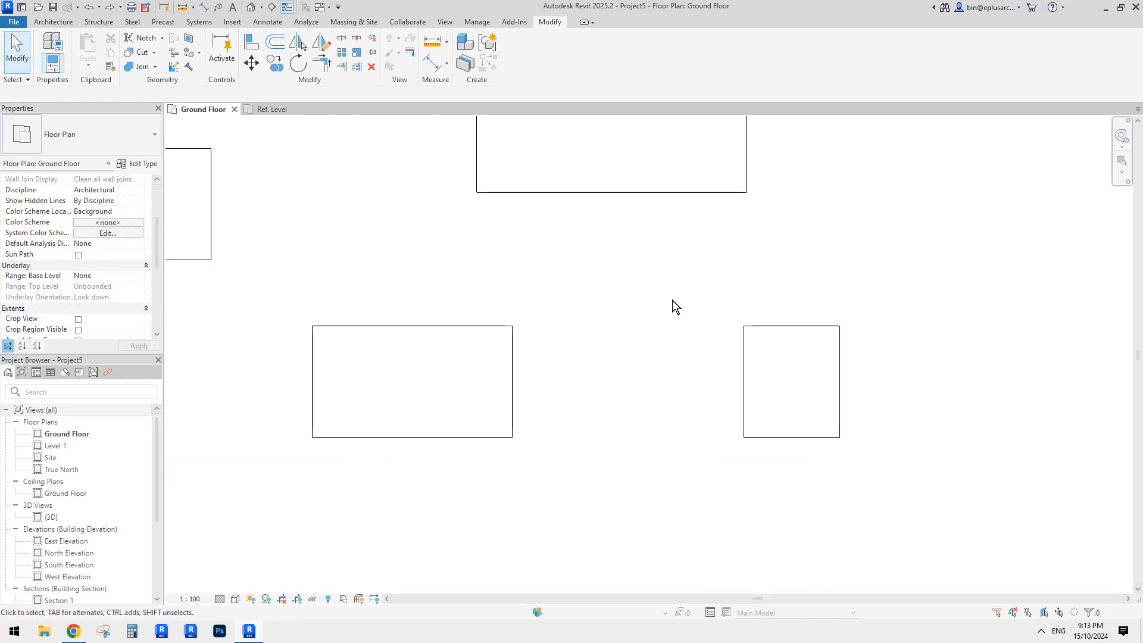
# Return to the Family9B family and open its shared parameter settings, keeping the dialog clear of the geometry.
pyautogui.click(288, 110)
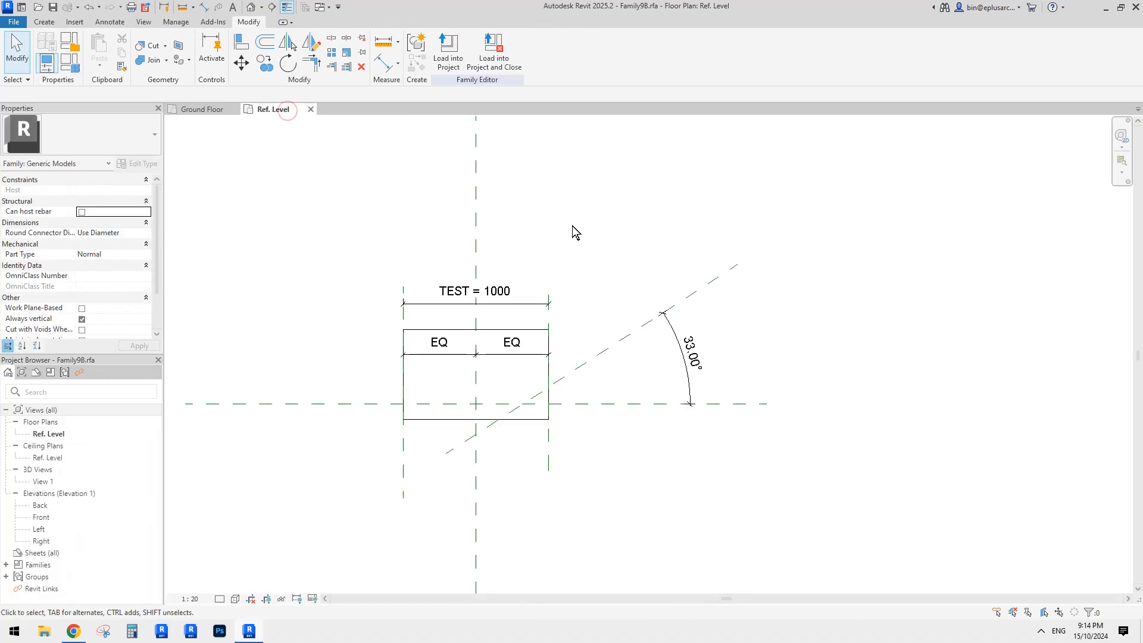
pyautogui.moveTo(498, 235); pyautogui.dragTo(586, 209, button='middle')
pyautogui.click(175, 22)
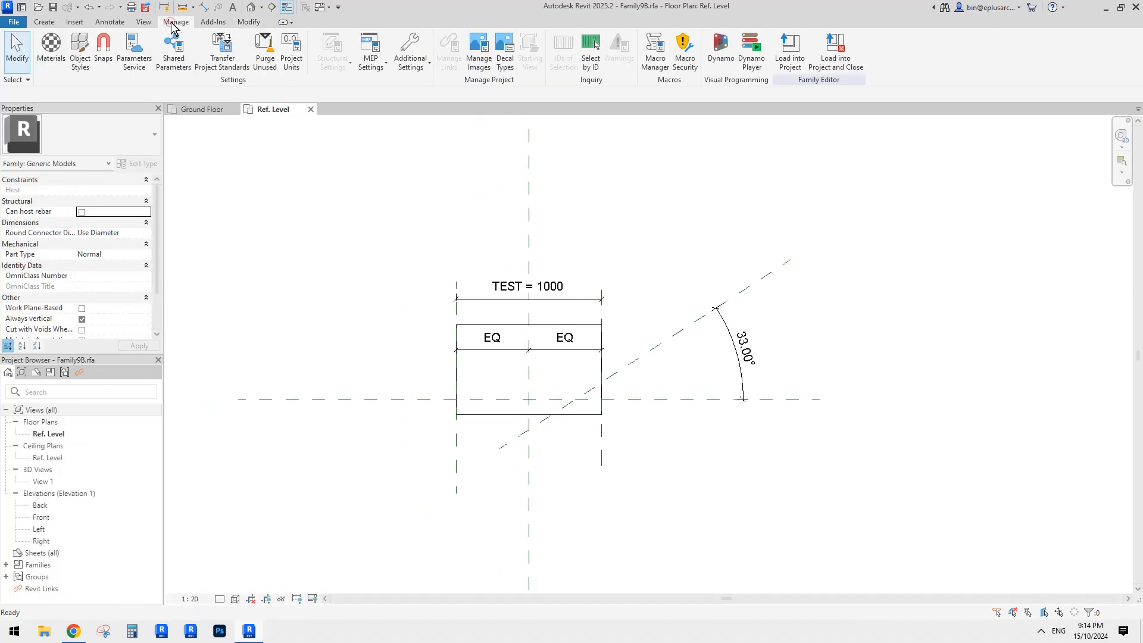
pyautogui.moveTo(512, 185); pyautogui.dragTo(513, 187, button='middle')
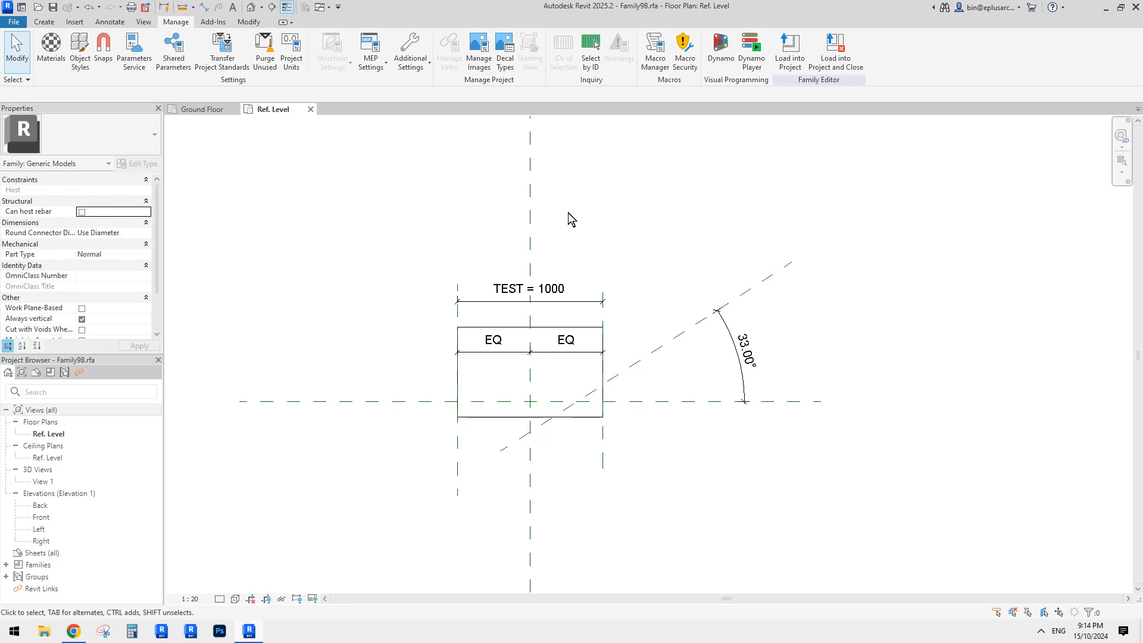
pyautogui.moveTo(595, 221); pyautogui.dragTo(594, 222, button='middle')
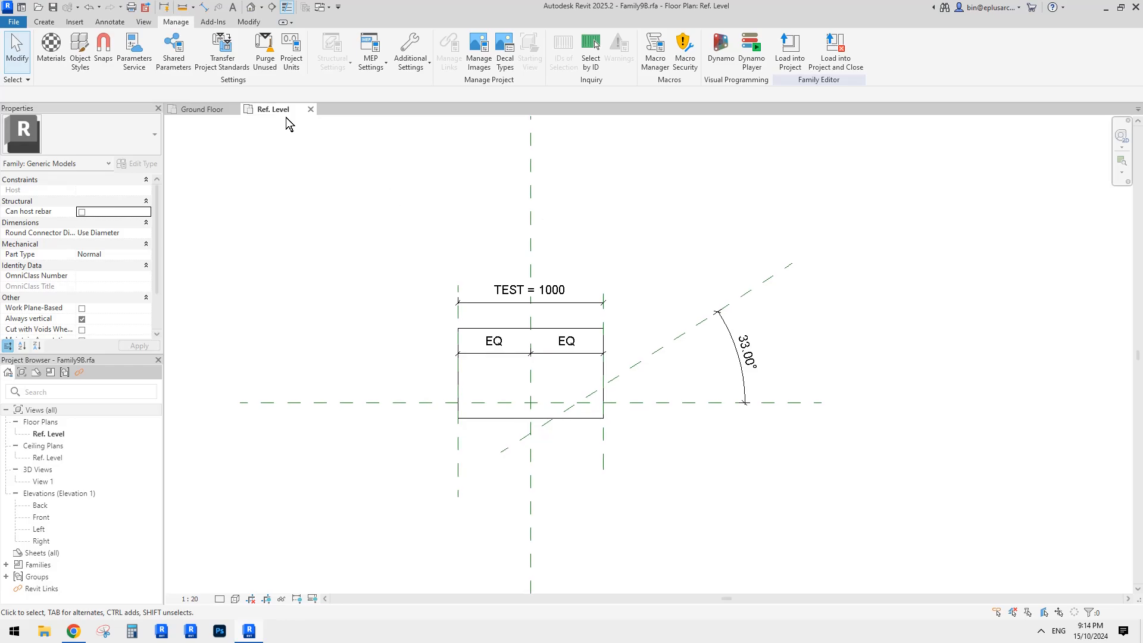
pyautogui.moveTo(281, 162); pyautogui.dragTo(285, 164, button='middle')
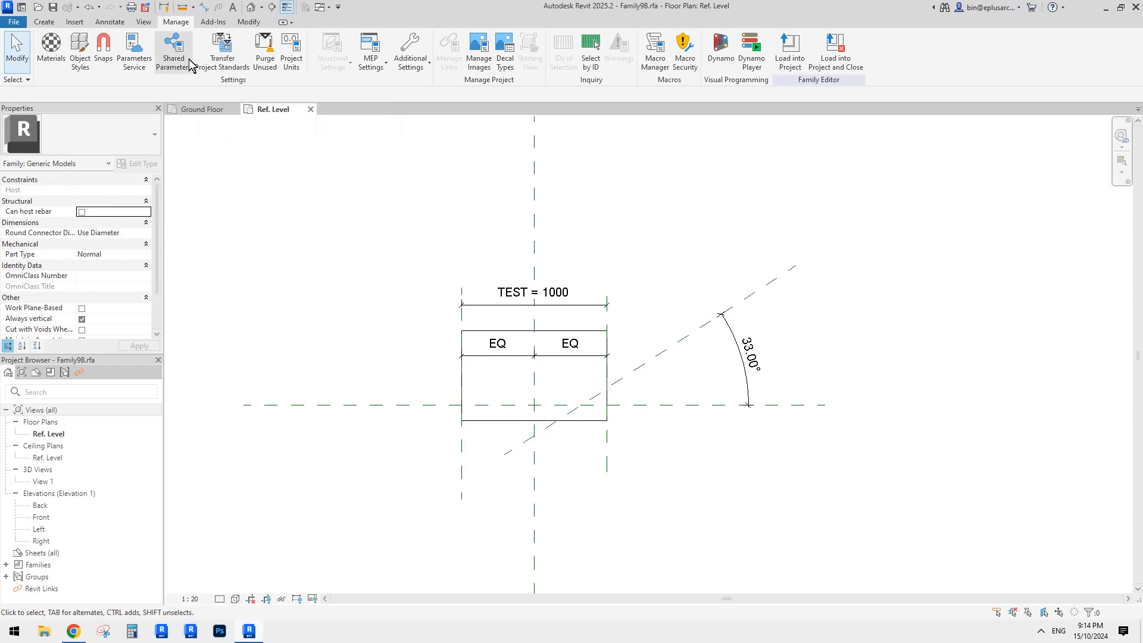
pyautogui.click(173, 54)
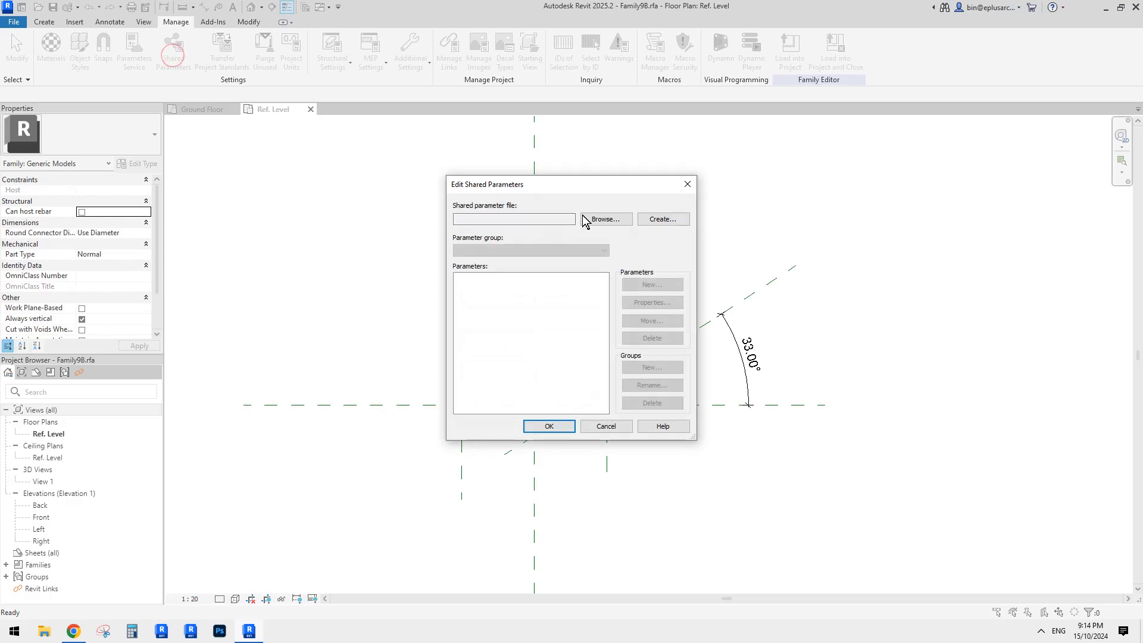
pyautogui.moveTo(584, 189); pyautogui.dragTo(451, 183)
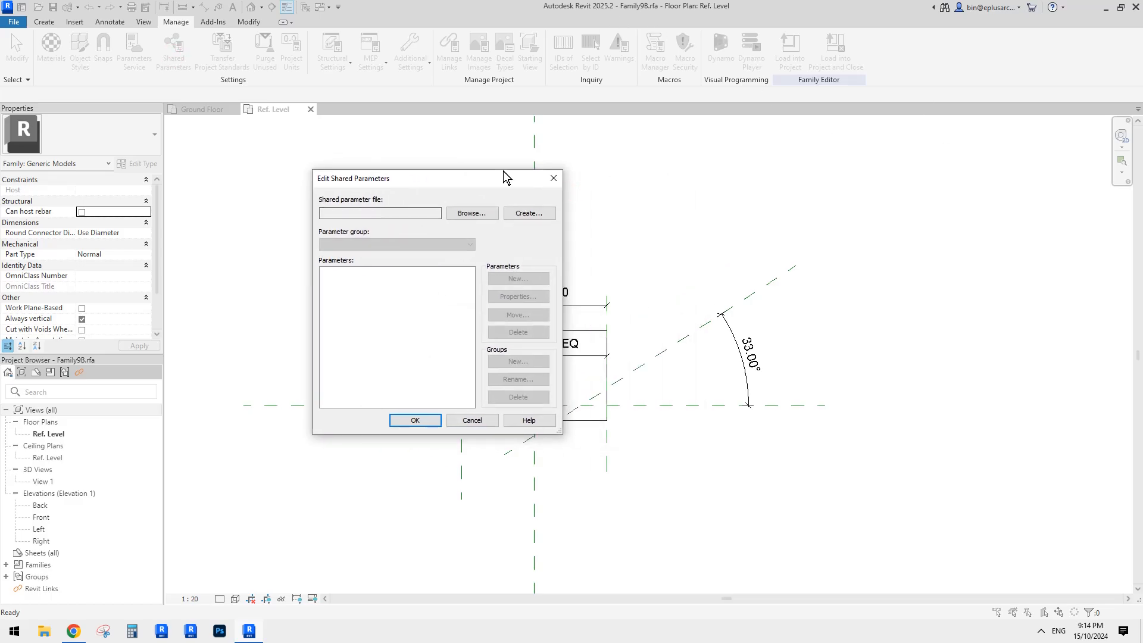
pyautogui.moveTo(457, 176); pyautogui.dragTo(783, 233)
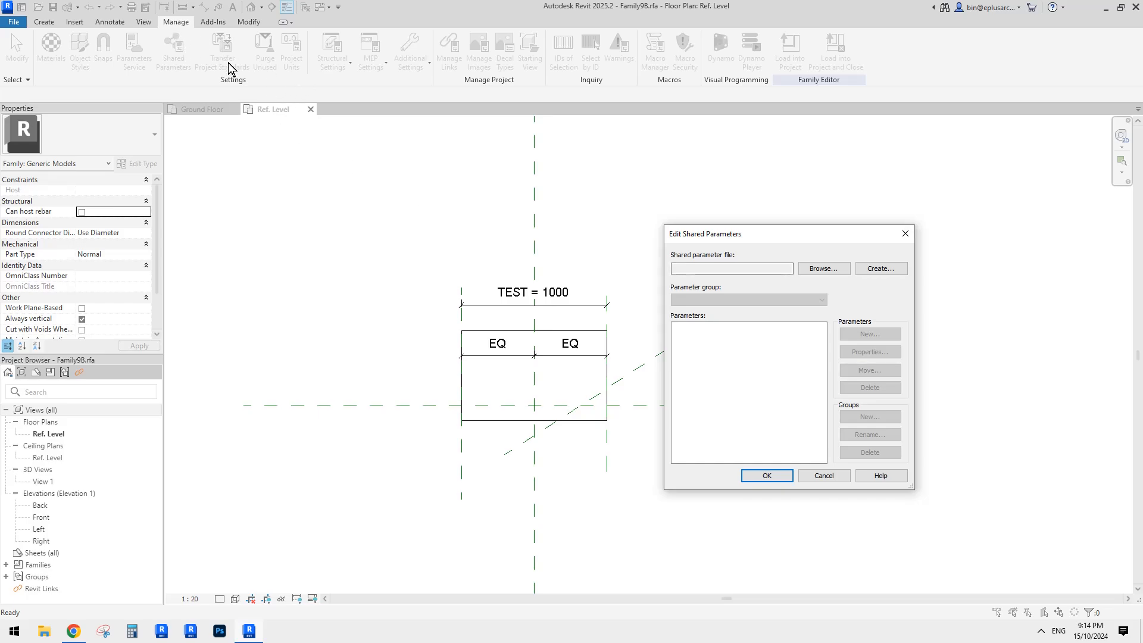
# Create a shared parameter file named TEST on the Desktop.
pyautogui.click(884, 270)
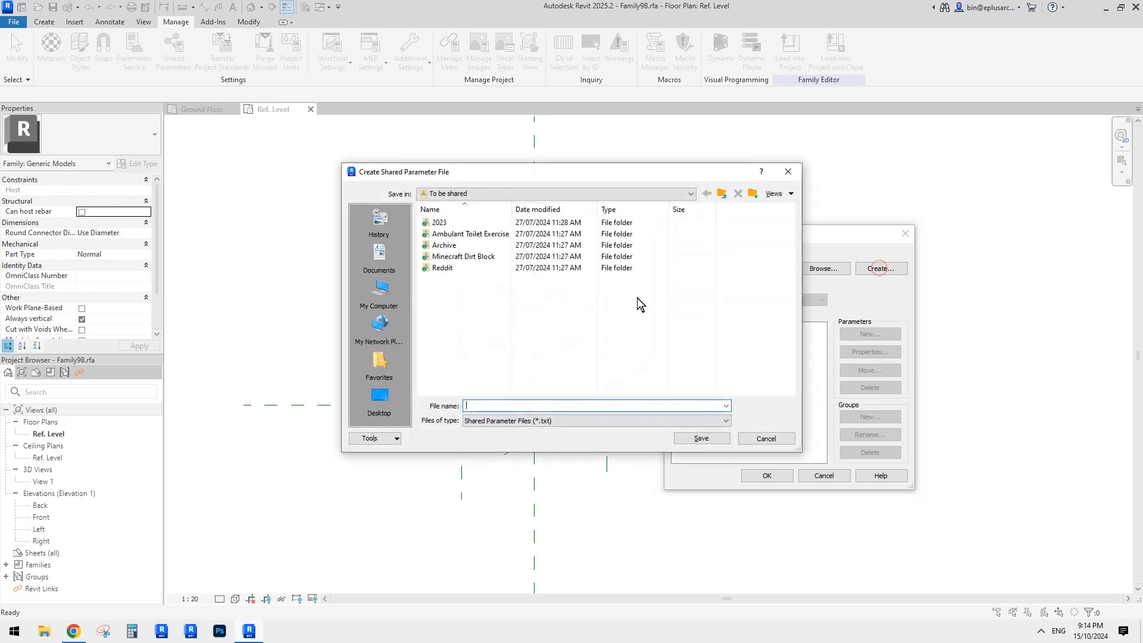
pyautogui.click(382, 400)
pyautogui.click(497, 406)
pyautogui.write('T')
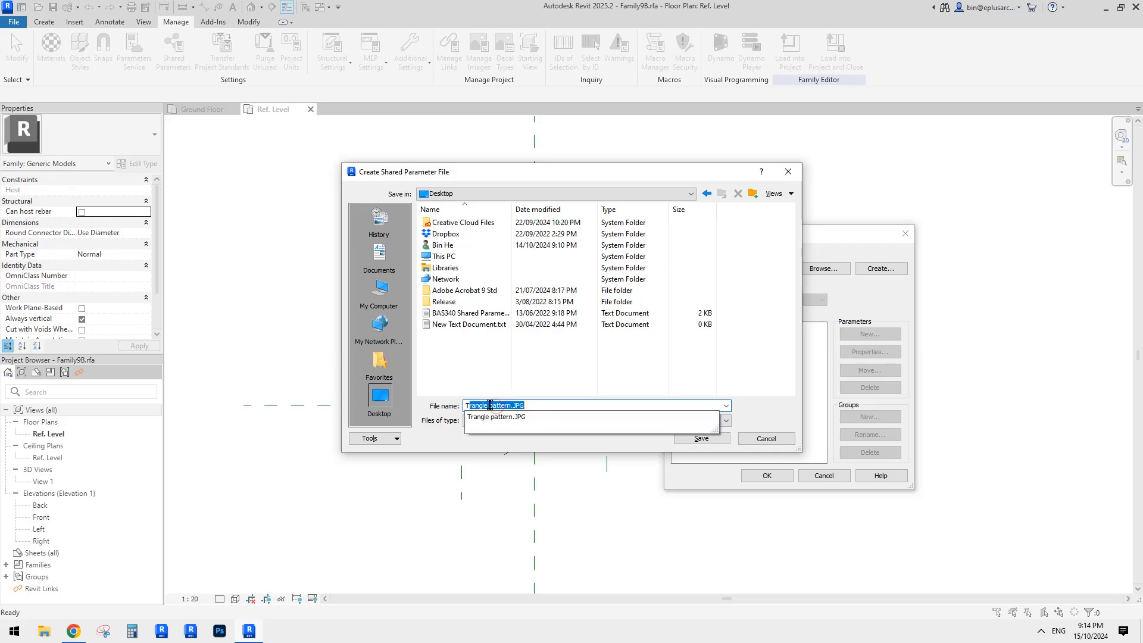
pyautogui.write('EST')
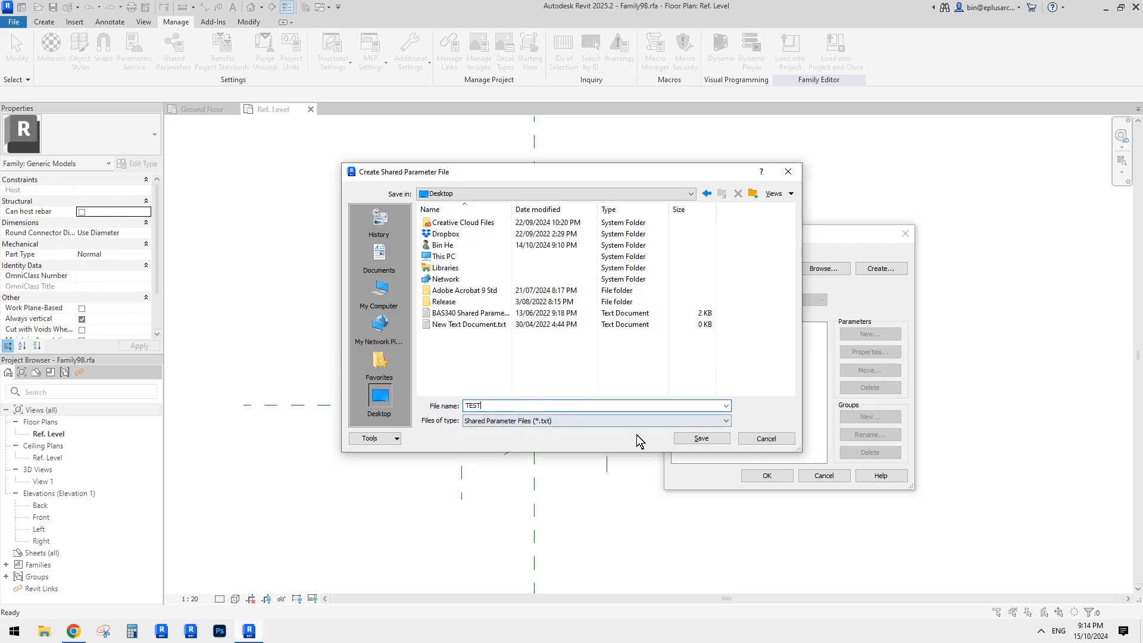
pyautogui.click(698, 438)
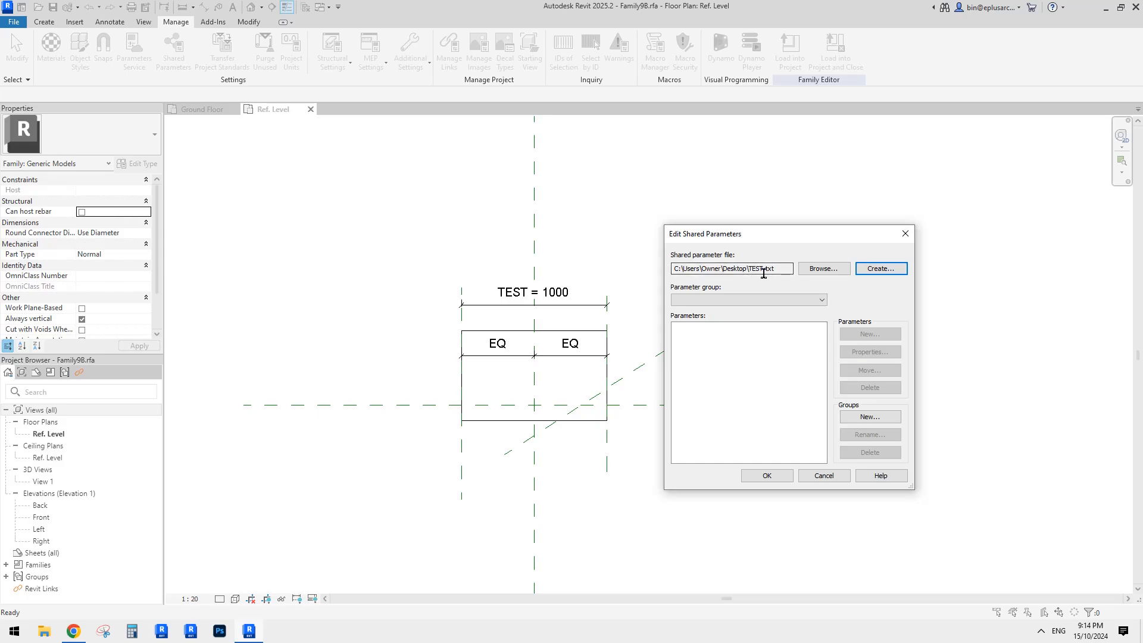
# Create a parameter group named TEST in the new shared parameter file.
pyautogui.moveTo(749, 225); pyautogui.dragTo(768, 203)
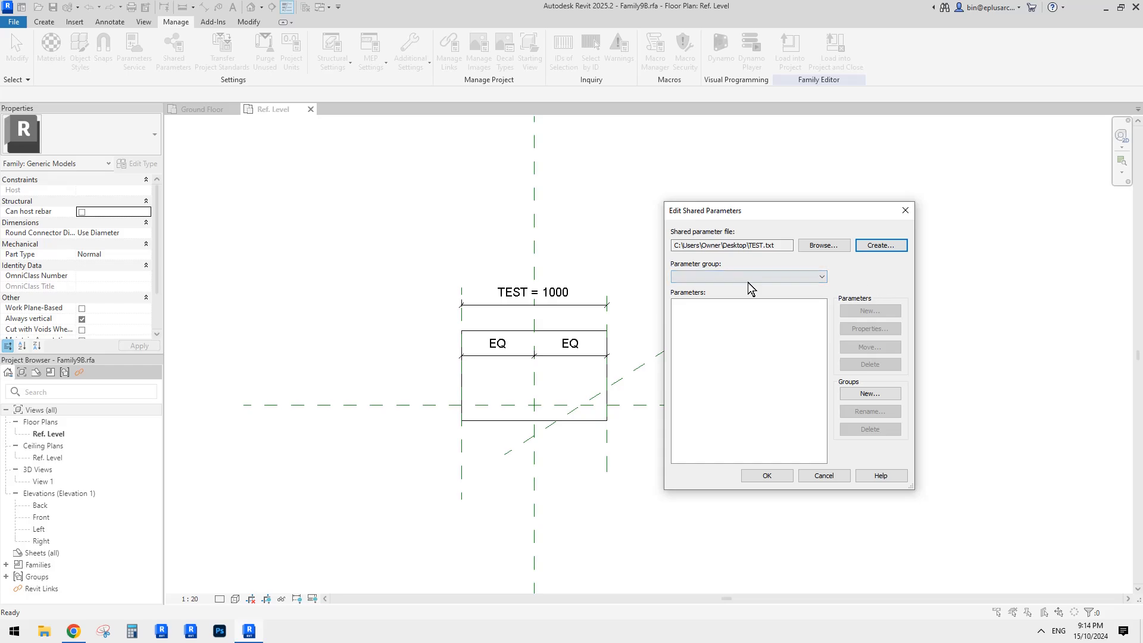
pyautogui.click(778, 276)
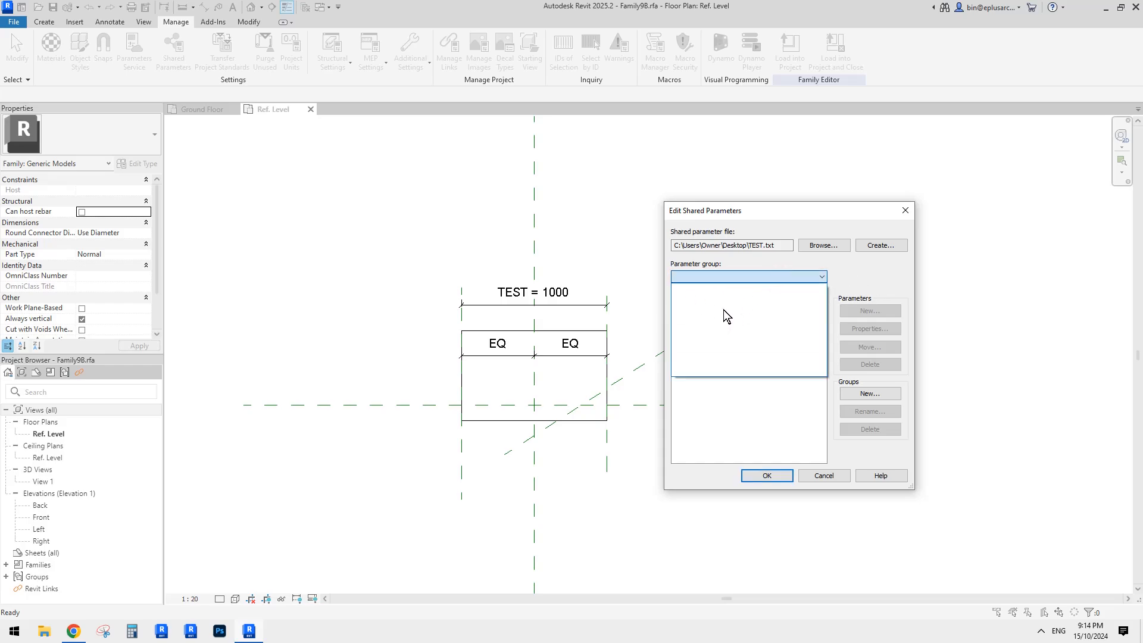
pyautogui.click(872, 275)
pyautogui.click(877, 392)
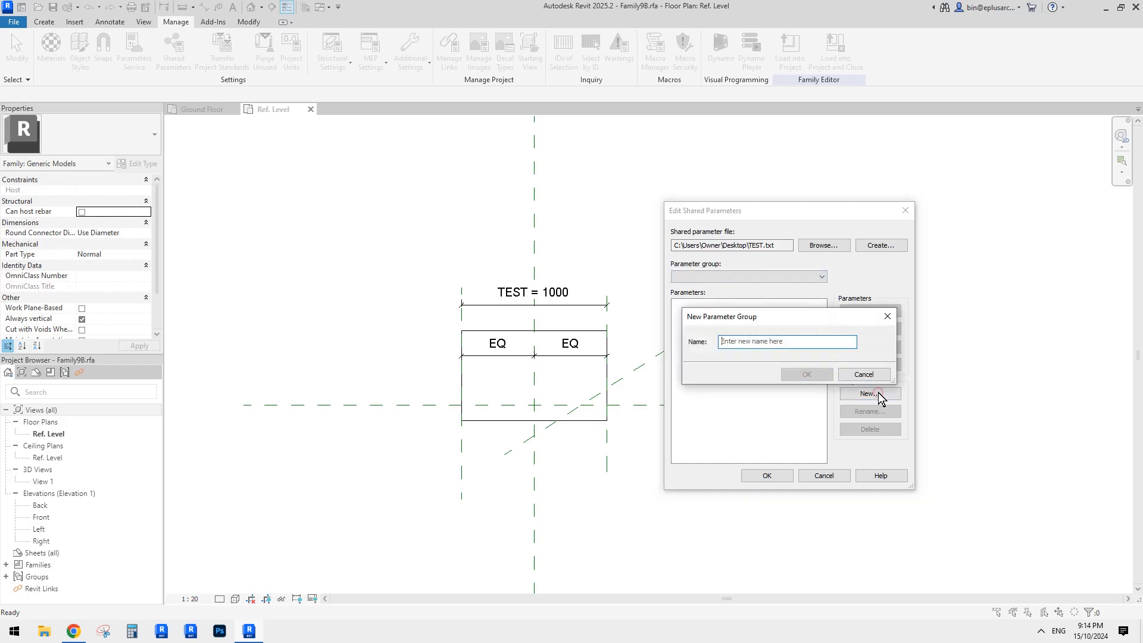
pyautogui.click(754, 342)
pyautogui.write('TE')
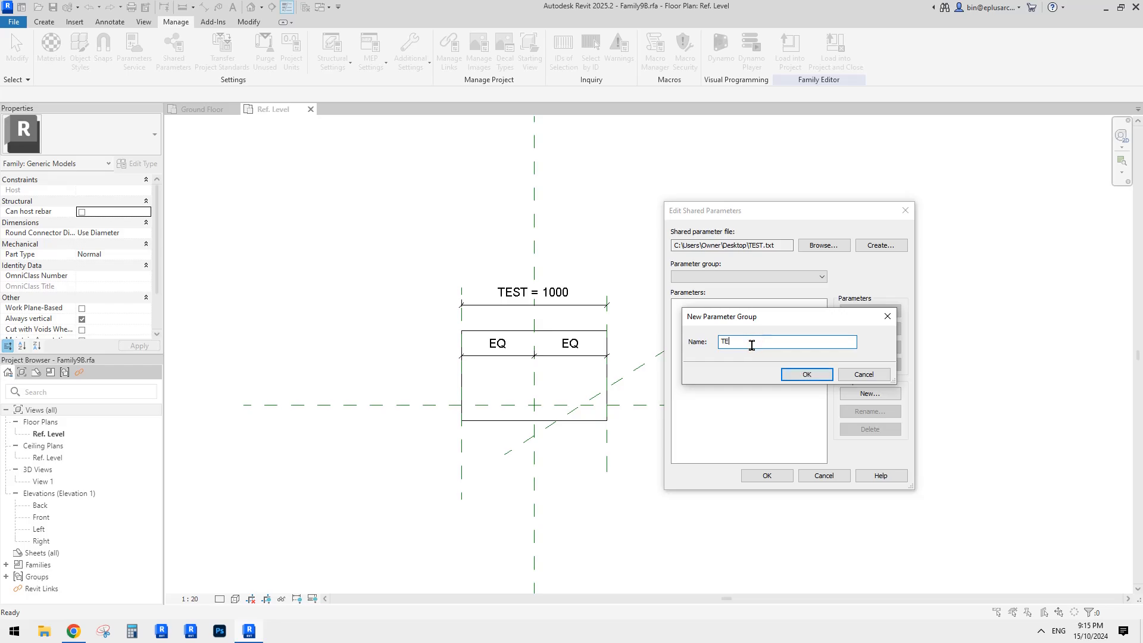
pyautogui.write('ST')
pyautogui.doubleClick(726, 342)
pyautogui.write('TEST')
pyautogui.click(806, 374)
pyautogui.click(733, 333)
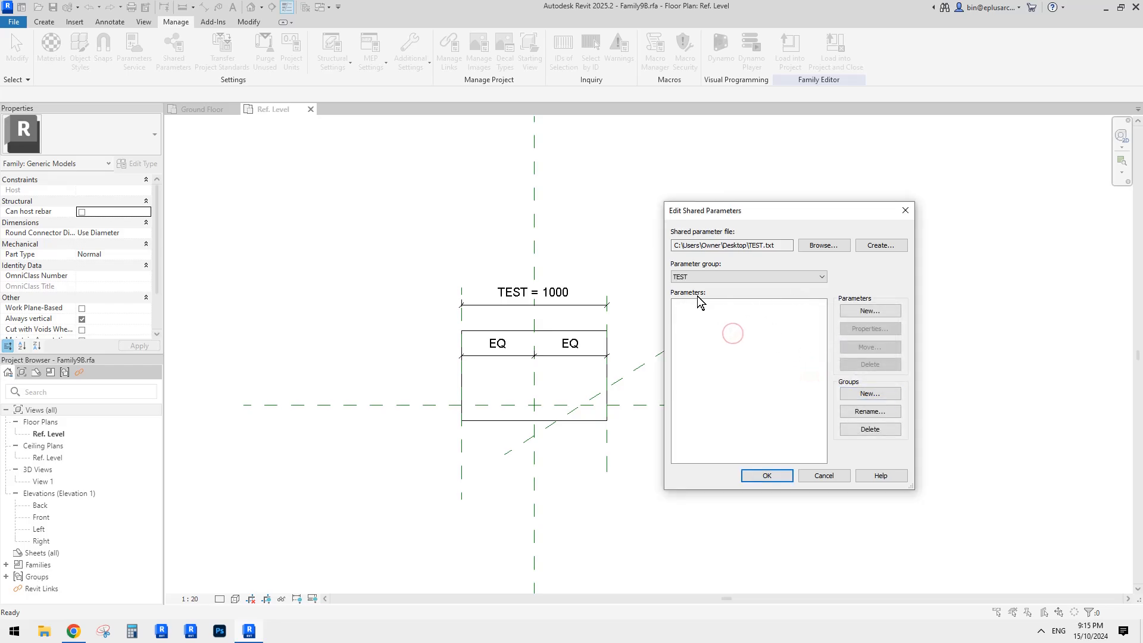
# Add a shared parameter named TEST to the TEST group, with Common discipline and Length data type, and save the shared parameter settings.
pyautogui.click(696, 278)
pyautogui.click(715, 322)
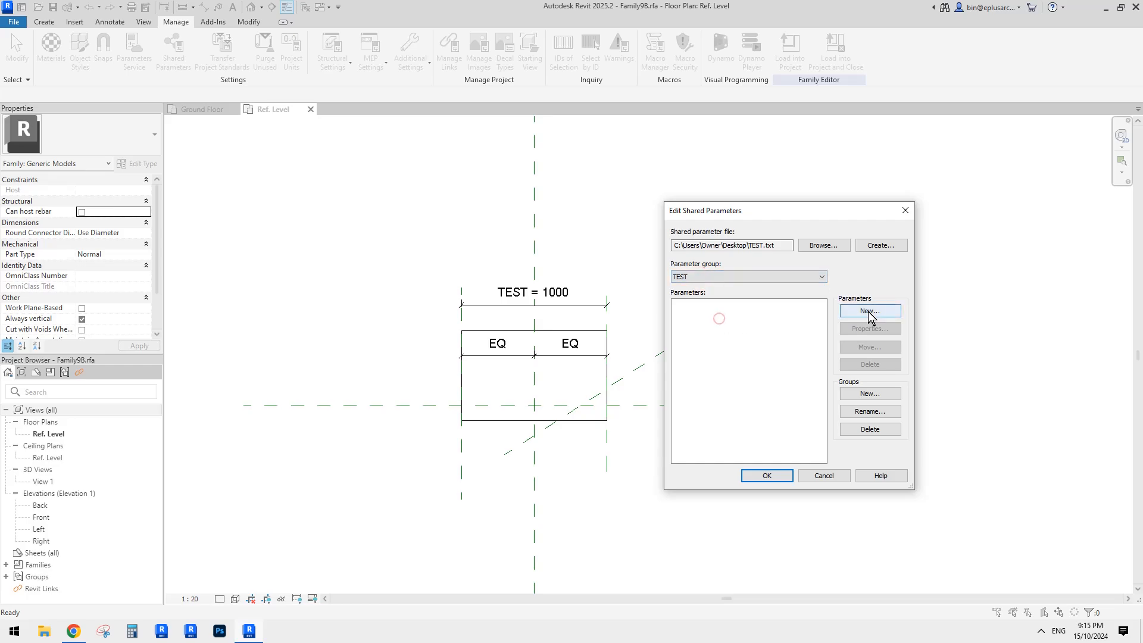
pyautogui.click(877, 310)
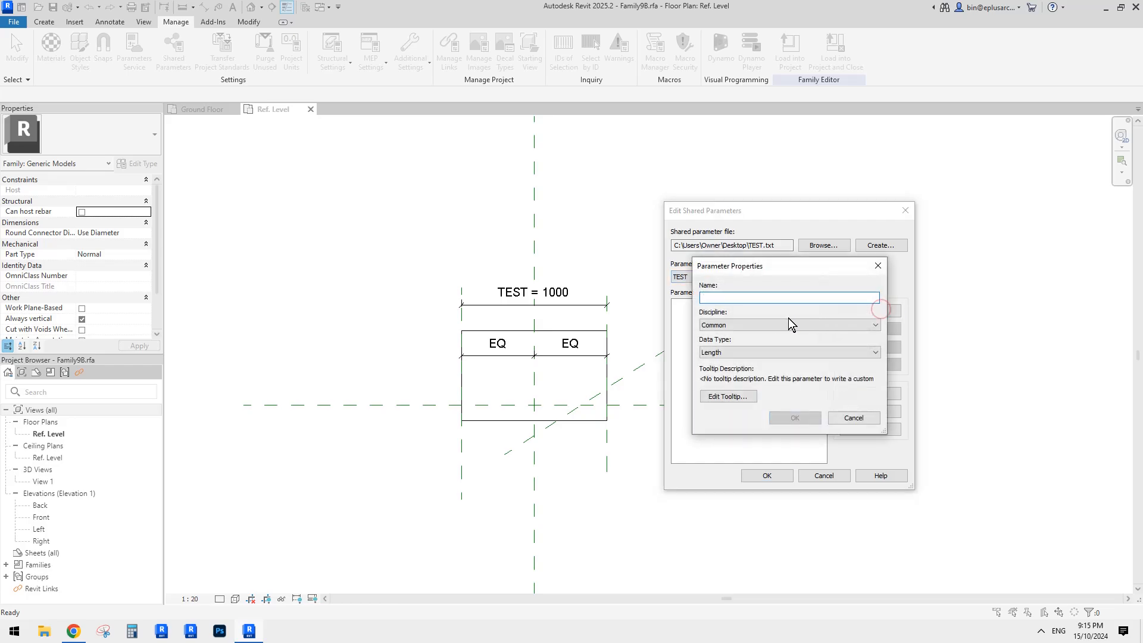
pyautogui.write('TEST')
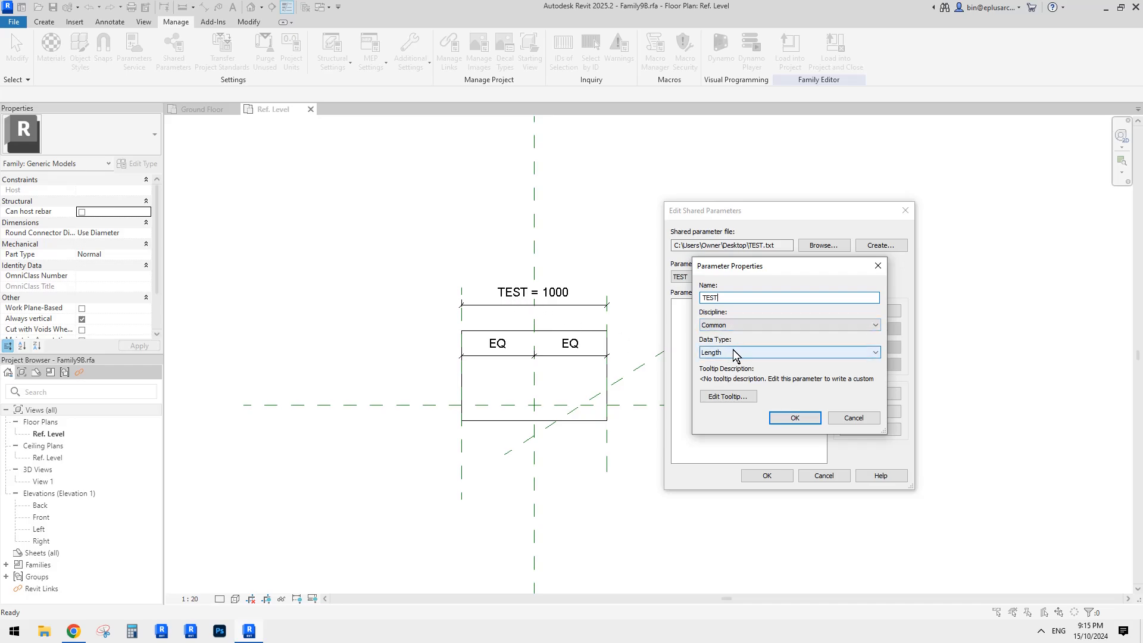
pyautogui.click(805, 419)
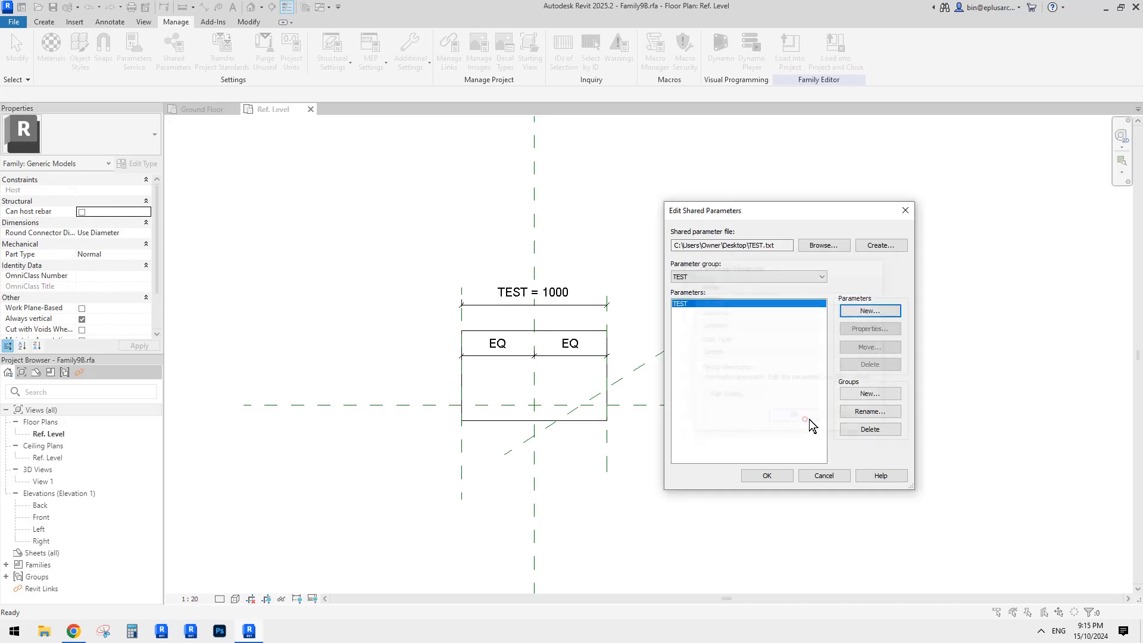
pyautogui.click(784, 475)
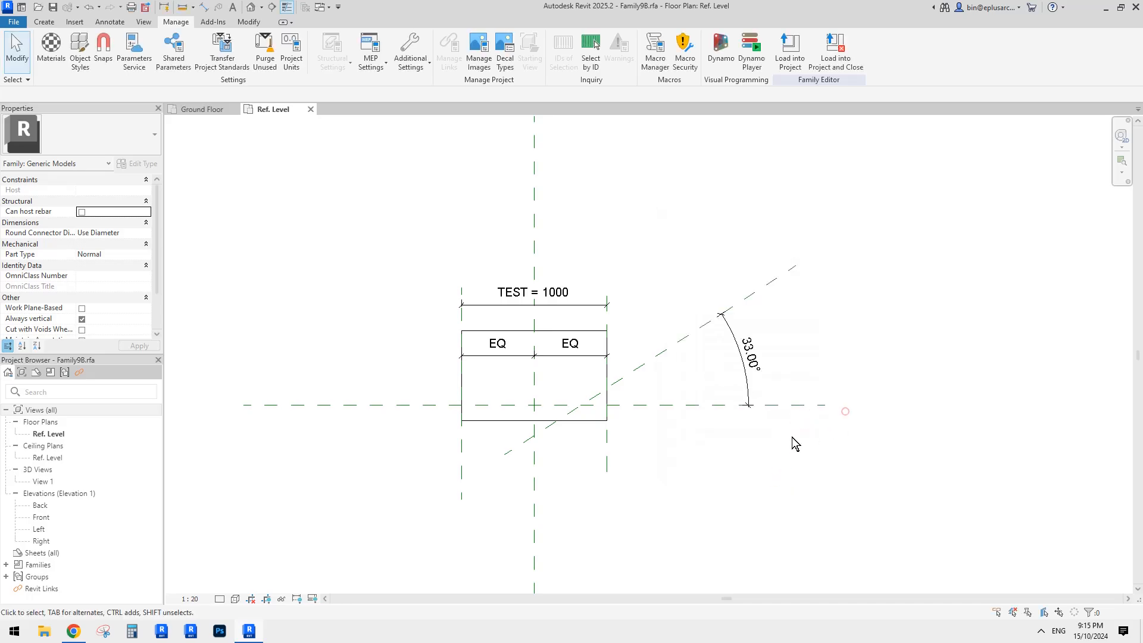
# Convert Family9B's TEST family parameter into the shared TEST parameter from the TEST group, as an instance parameter.
pyautogui.moveTo(845, 411); pyautogui.dragTo(809, 397, button='middle')
pyautogui.moveTo(553, 391); pyautogui.dragTo(566, 391, button='middle')
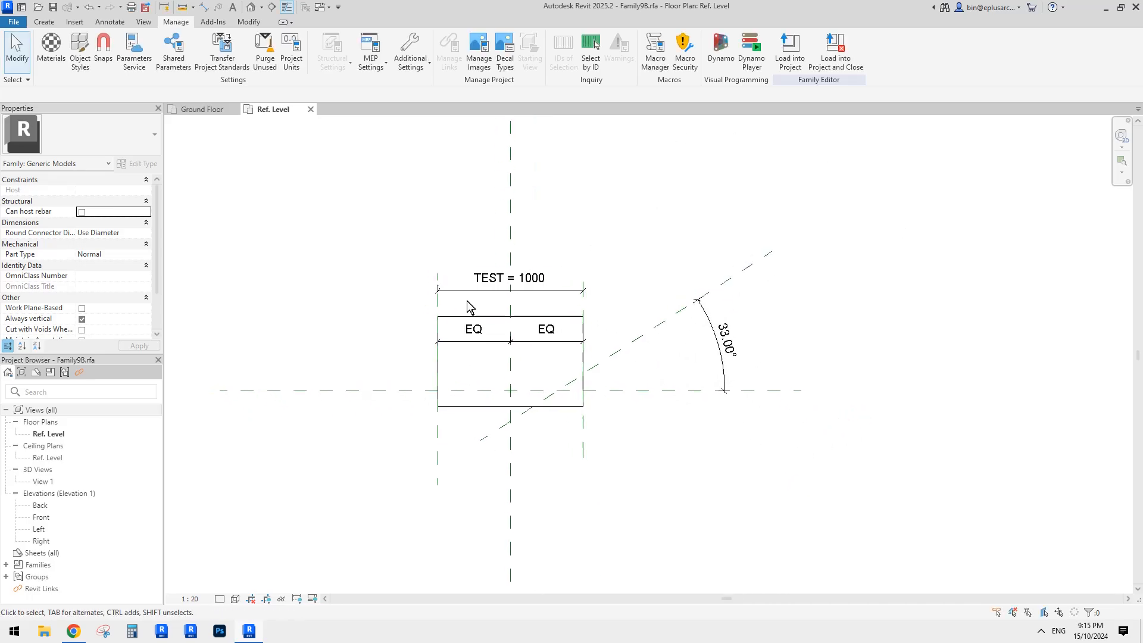
pyautogui.click(538, 293)
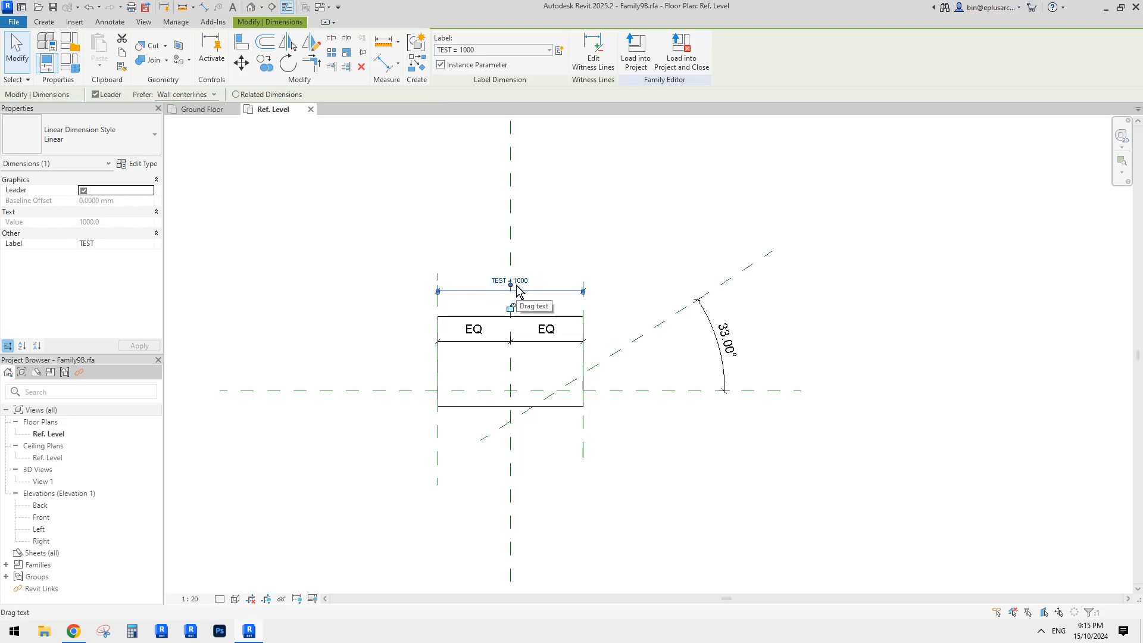
pyautogui.click(272, 187)
pyautogui.click(70, 63)
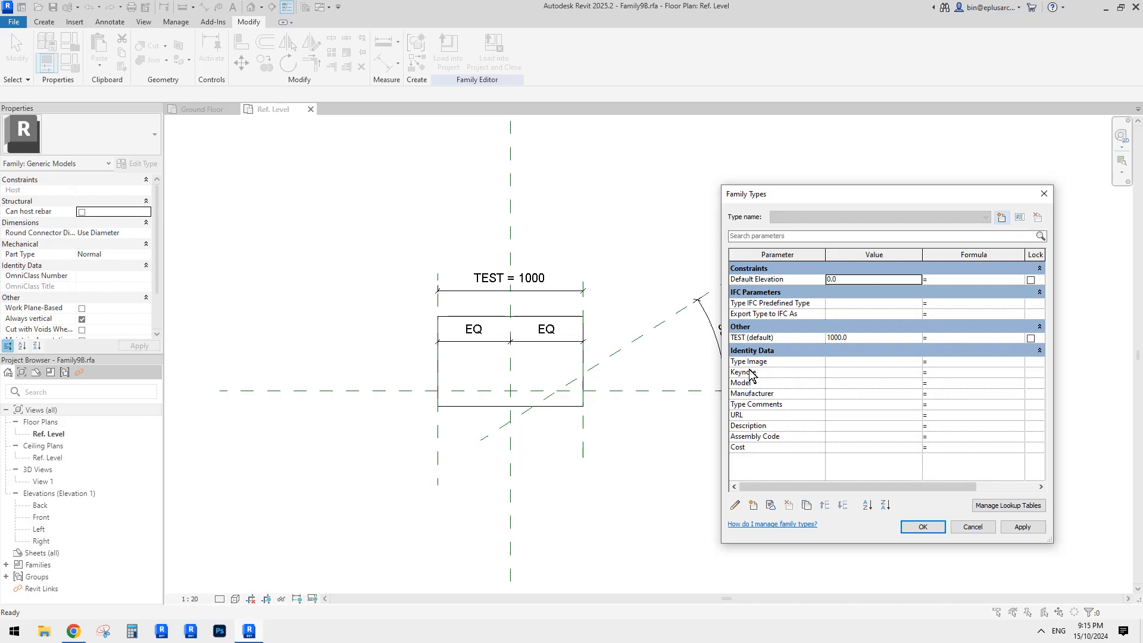
pyautogui.click(748, 340)
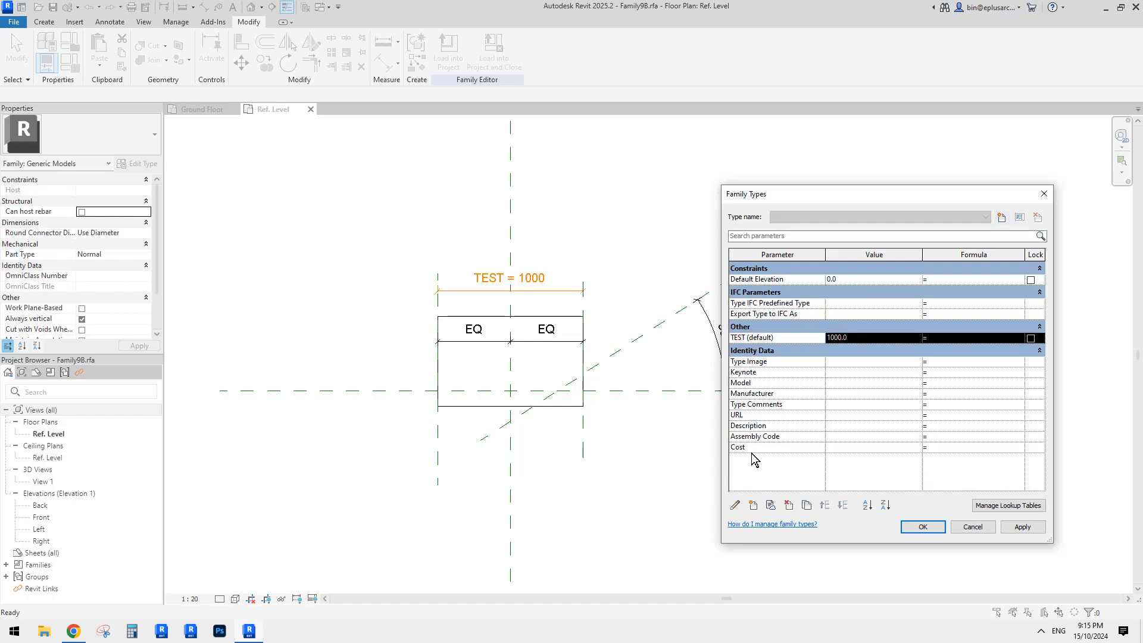
pyautogui.click(734, 504)
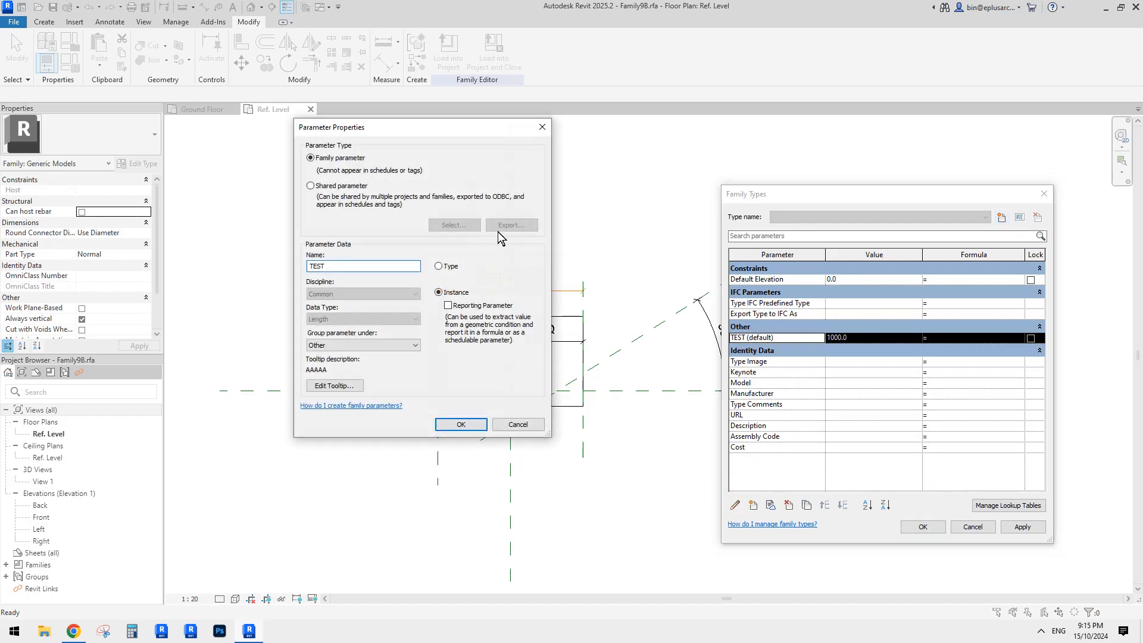
pyautogui.moveTo(401, 131); pyautogui.dragTo(474, 113)
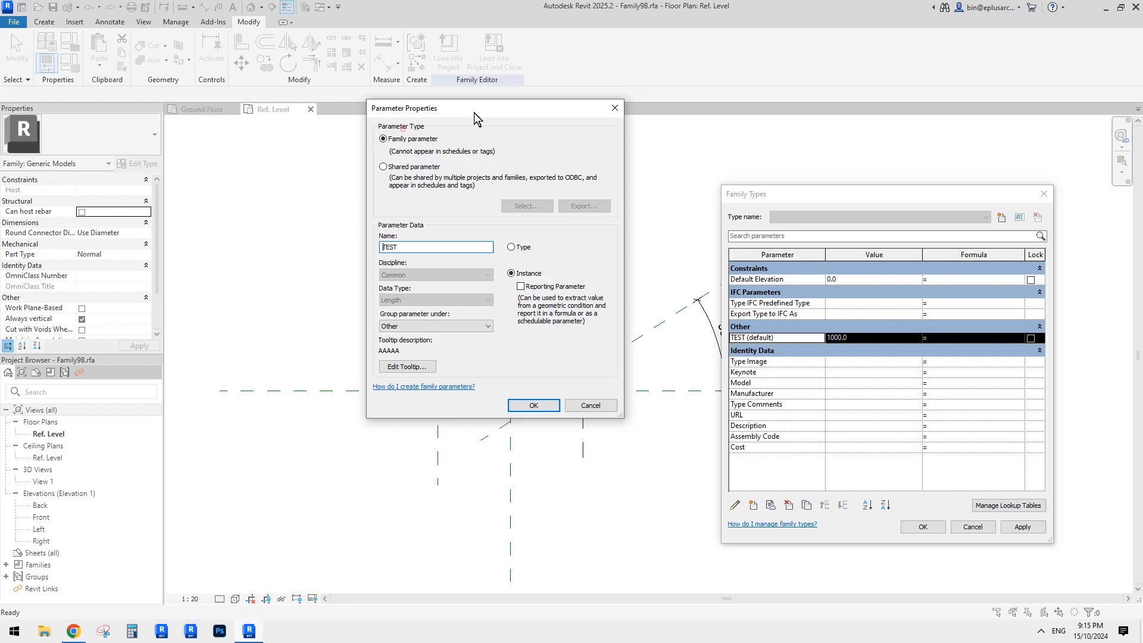
pyautogui.click(383, 167)
pyautogui.click(517, 207)
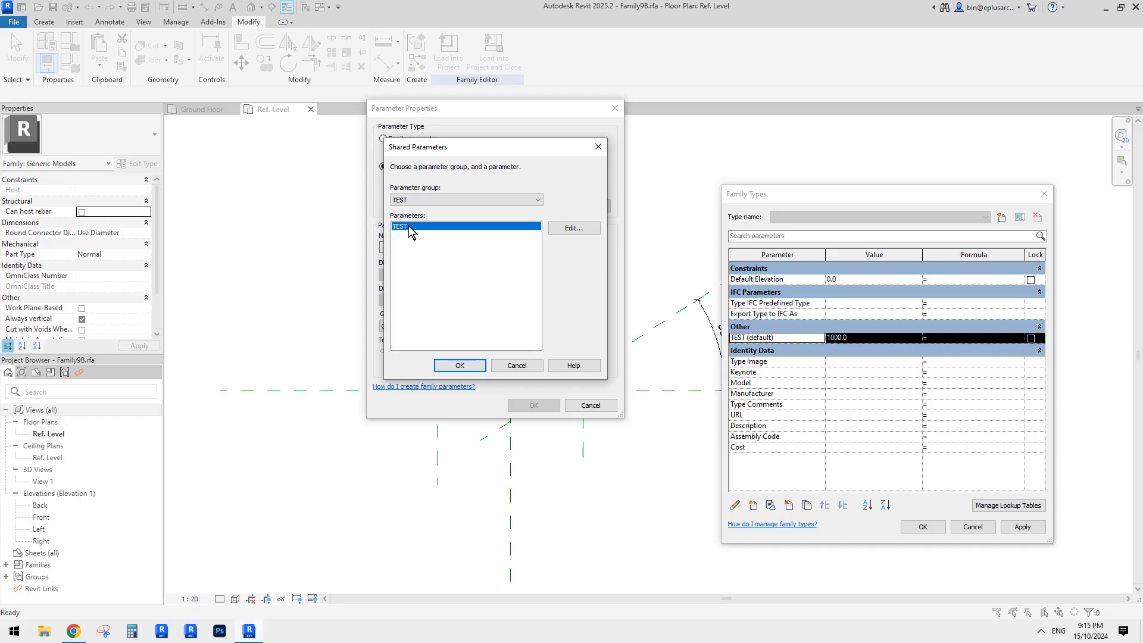
pyautogui.click(460, 365)
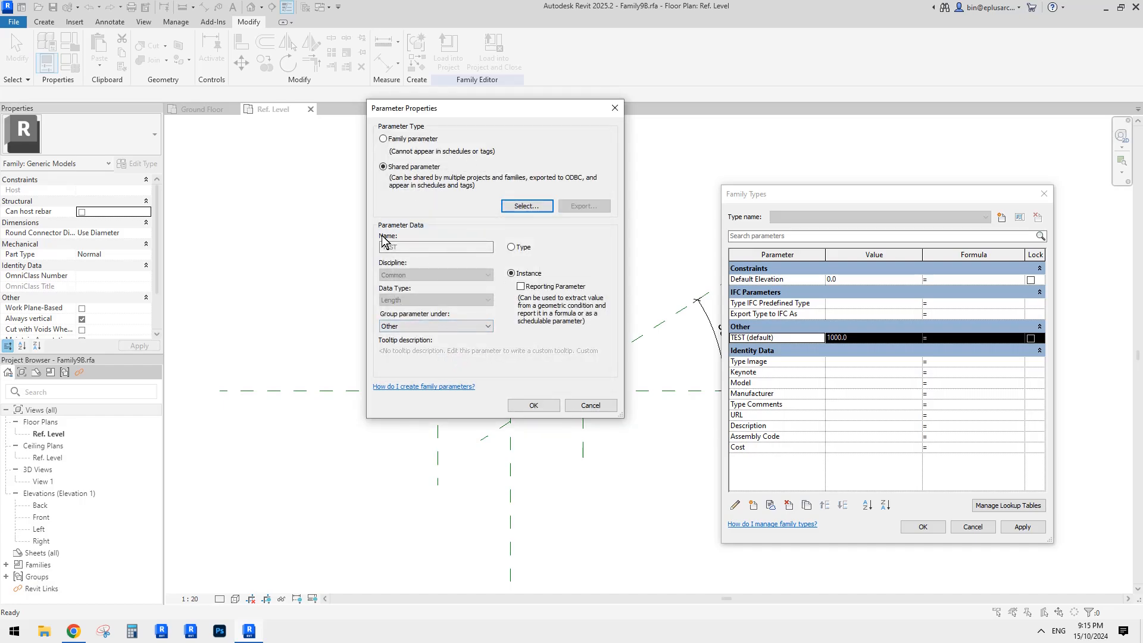
pyautogui.click(528, 405)
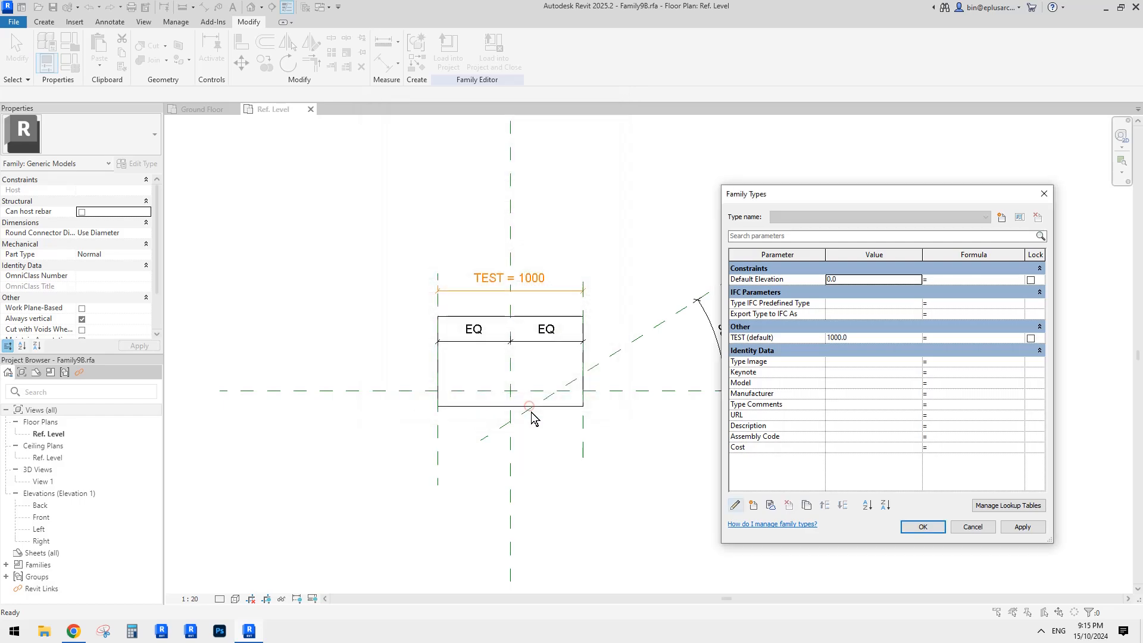
pyautogui.click(923, 527)
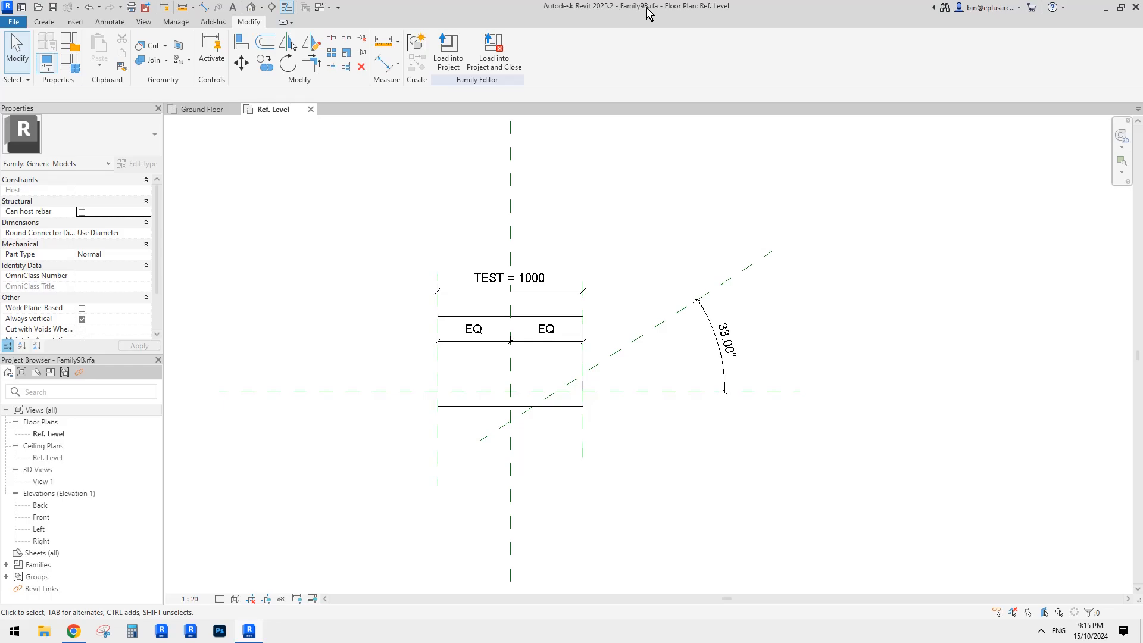
# Load Family9B into the project, overwriting the existing version, and open the placed Family9 instance's family for editing.
pyautogui.click(448, 52)
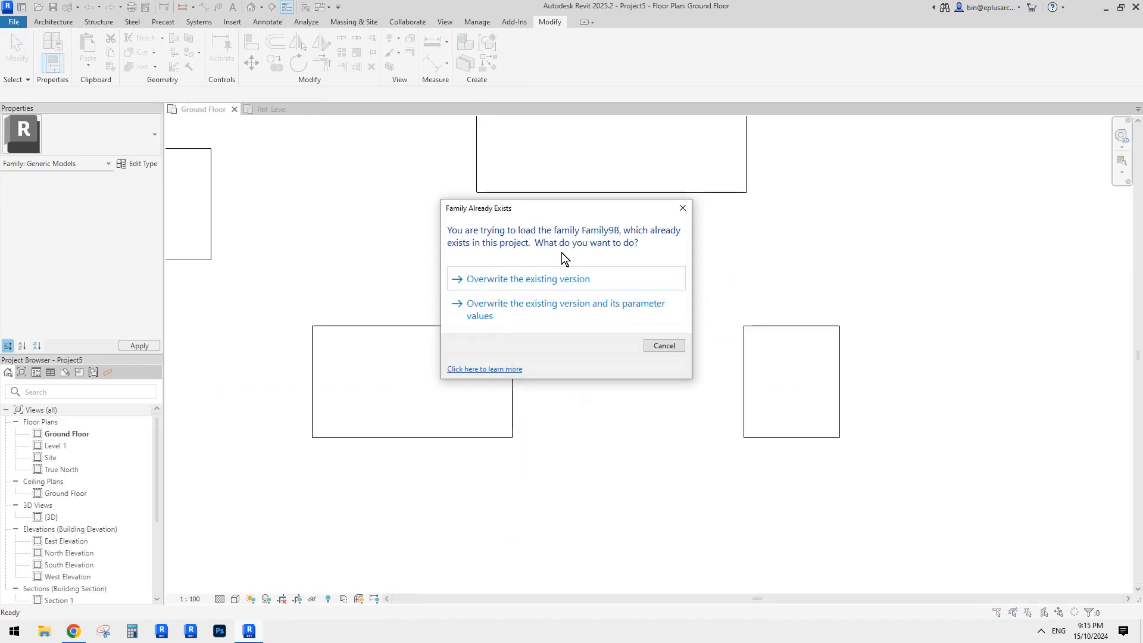
pyautogui.click(528, 285)
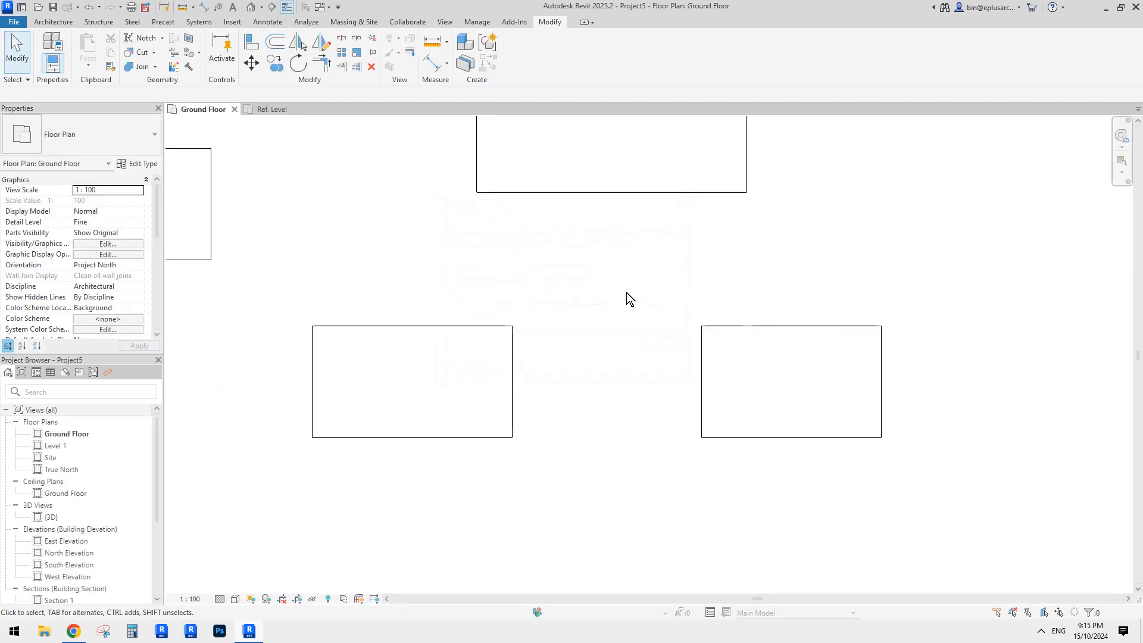
pyautogui.click(452, 325)
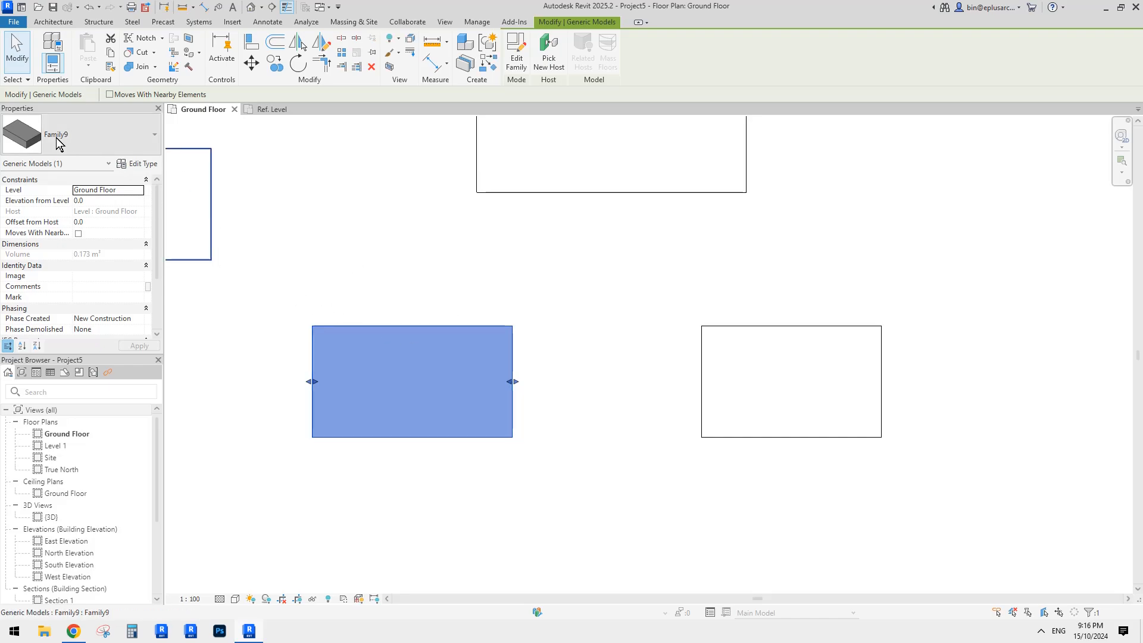
pyautogui.click(517, 52)
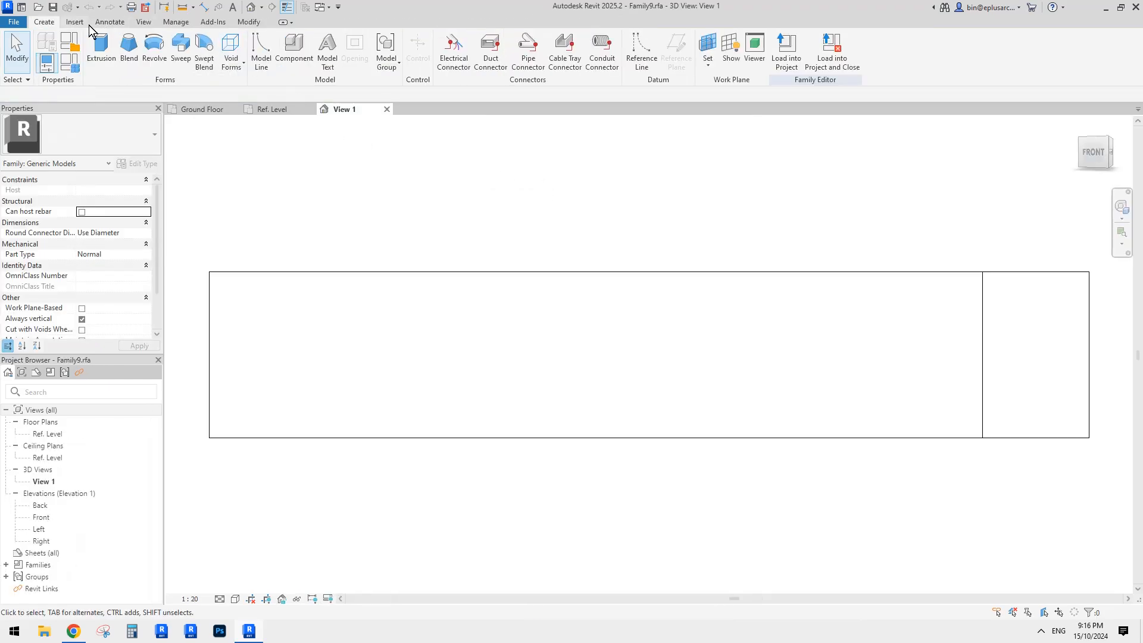
# Replace Family9's TEST family parameter with the shared TEST parameter from the TEST group, as an instance parameter.
pyautogui.click(70, 62)
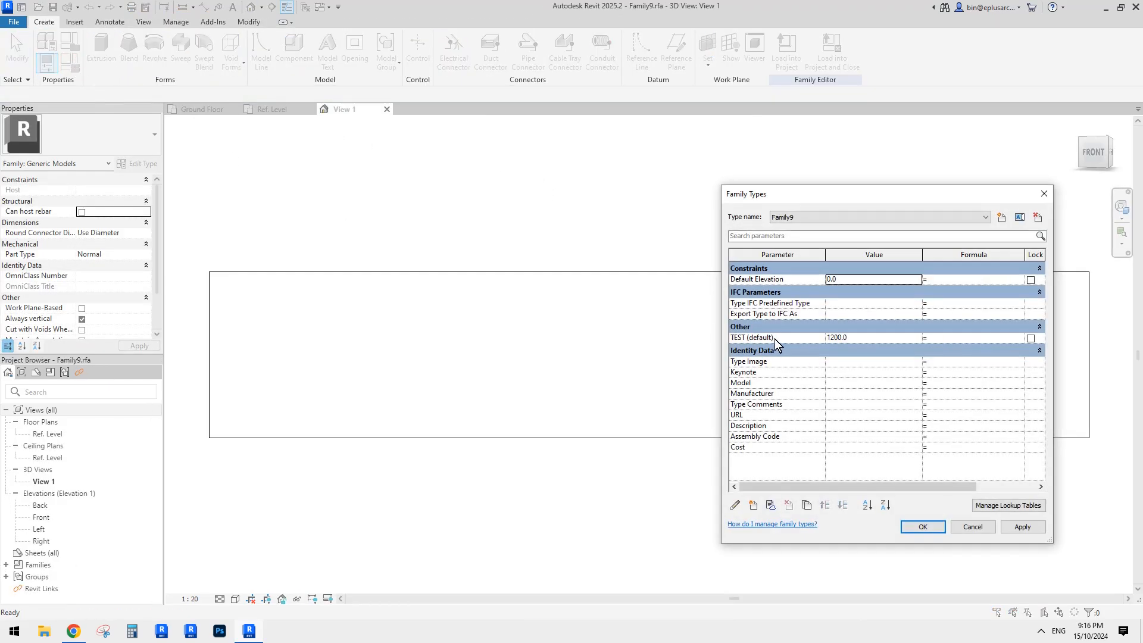
pyautogui.click(774, 338)
pyautogui.click(736, 505)
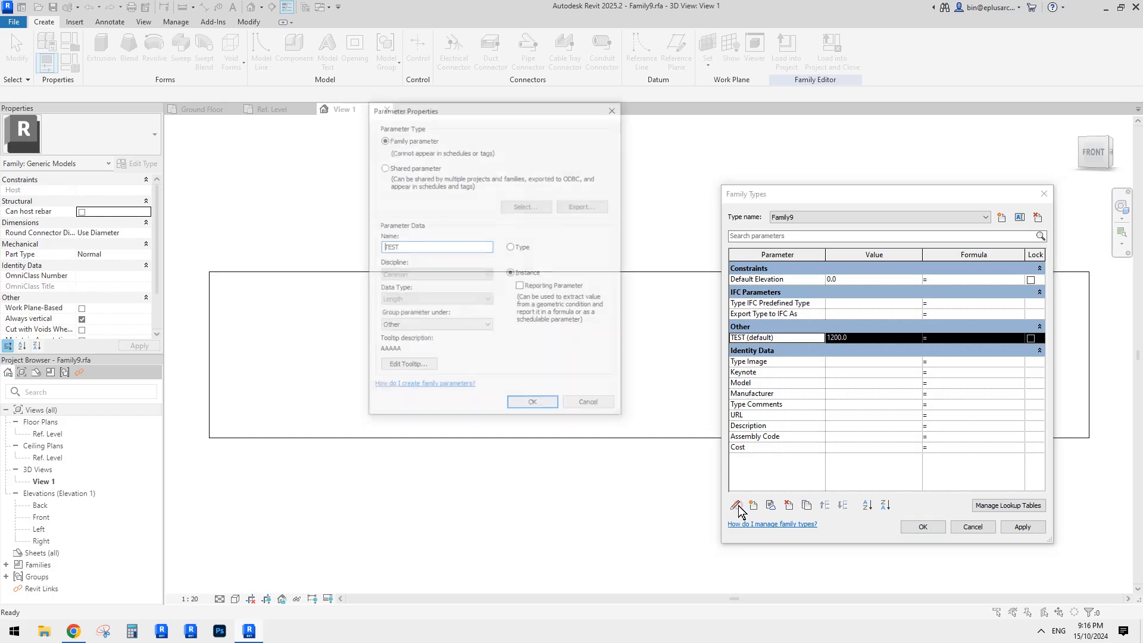
pyautogui.click(396, 166)
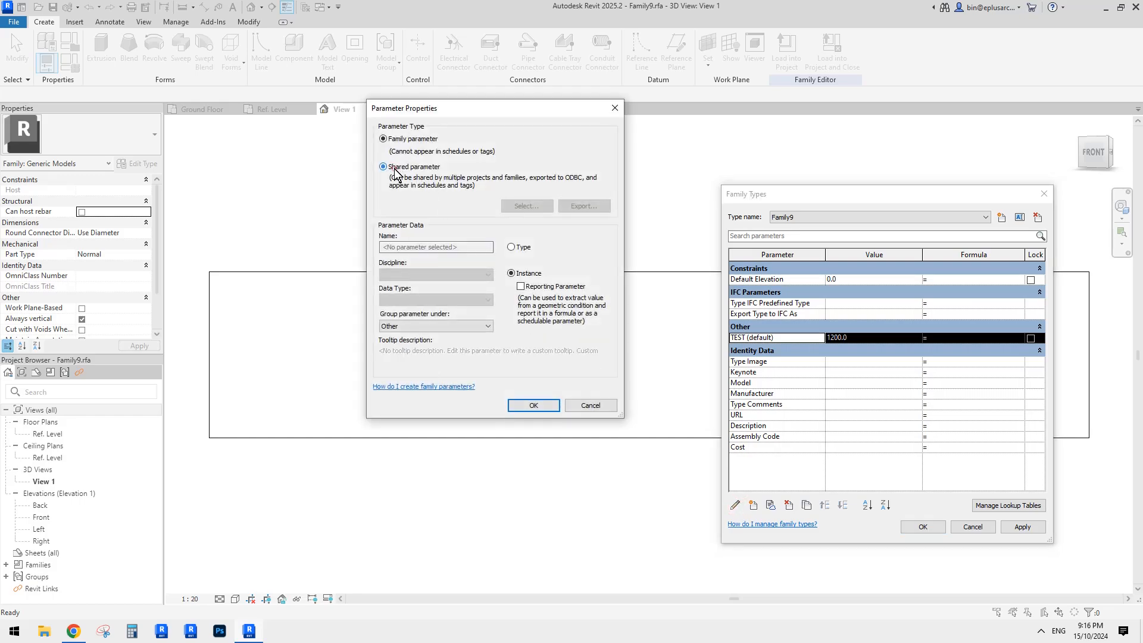
pyautogui.click(525, 205)
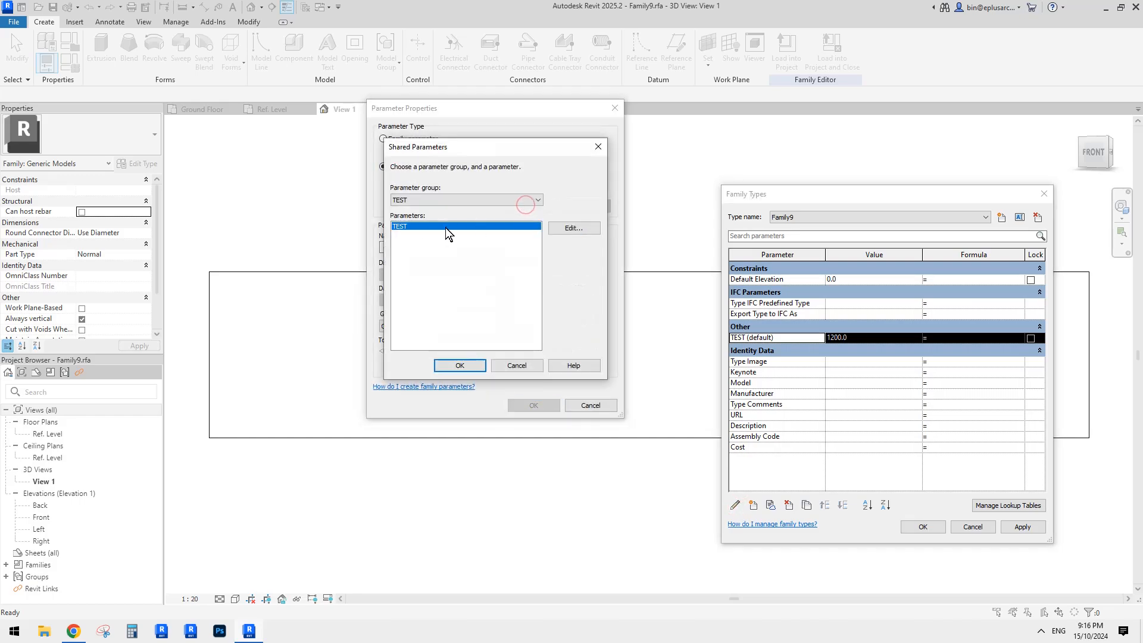
pyautogui.click(455, 364)
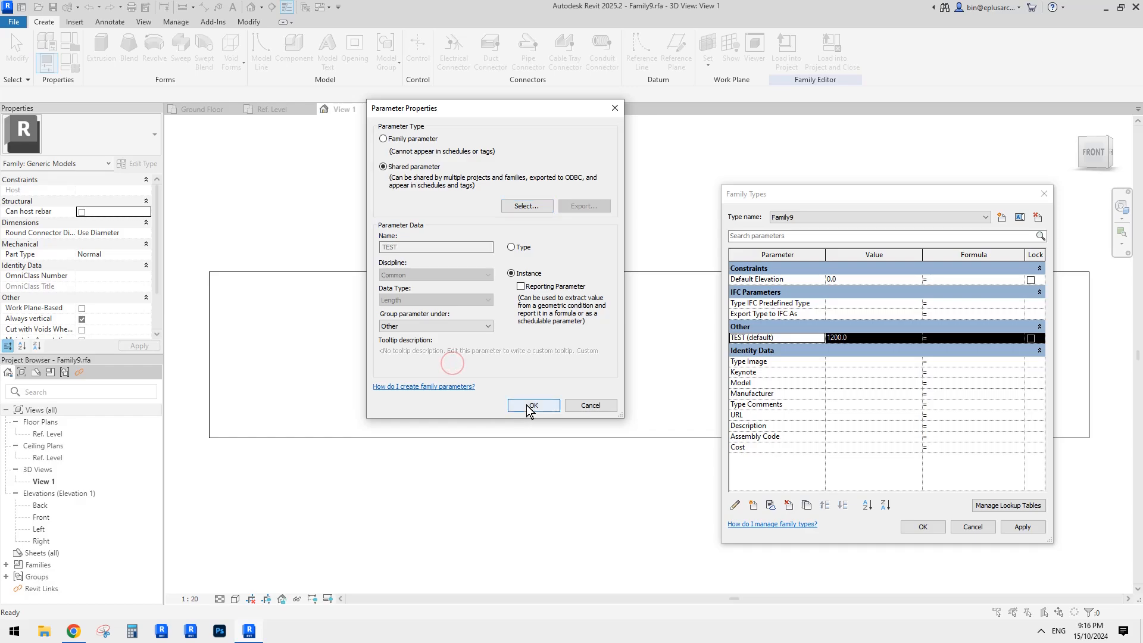
pyautogui.click(527, 405)
pyautogui.click(921, 526)
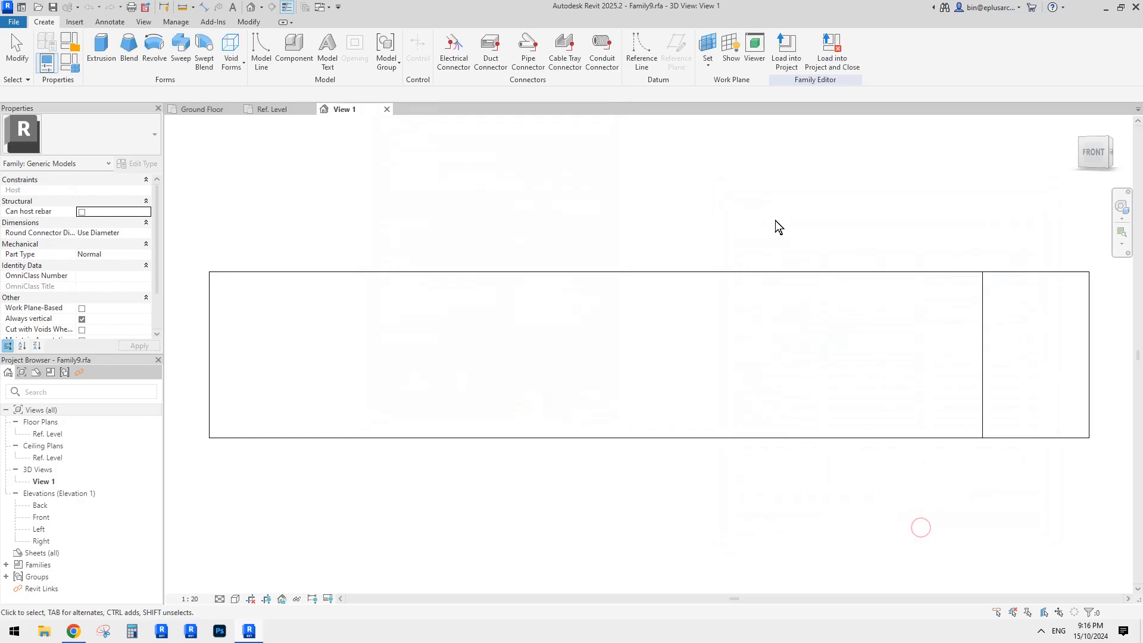
# Load Family9 into Project5 only, overwriting the existing version.
pyautogui.click(781, 56)
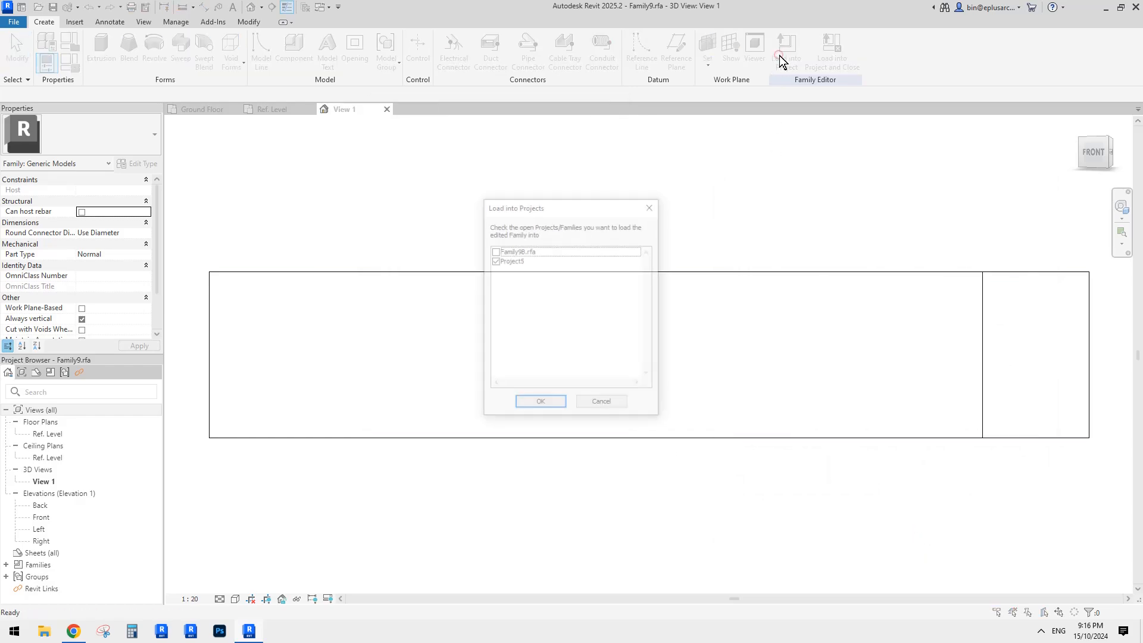
pyautogui.click(541, 405)
pyautogui.click(555, 275)
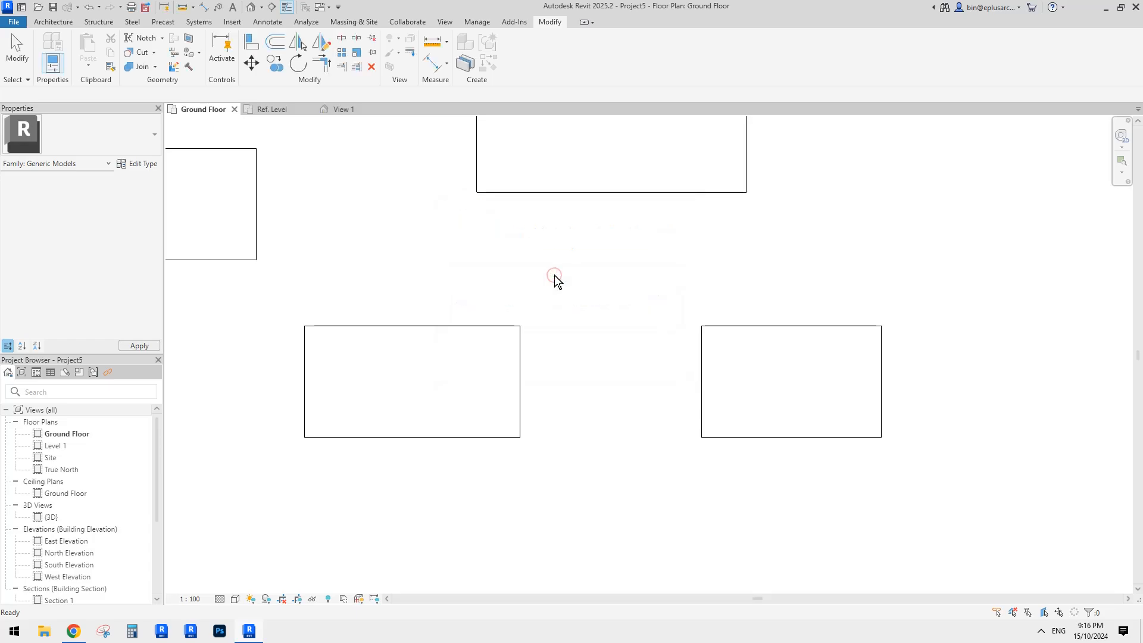
# Compare the side-by-side Family9 and Family9B instances on the Ground Floor plan, and examine the Family9 instance's TEST value.
pyautogui.scroll(-1, 567, 328)
pyautogui.moveTo(578, 368); pyautogui.dragTo(586, 300, button='middle')
pyautogui.click(517, 284)
pyautogui.click(721, 278)
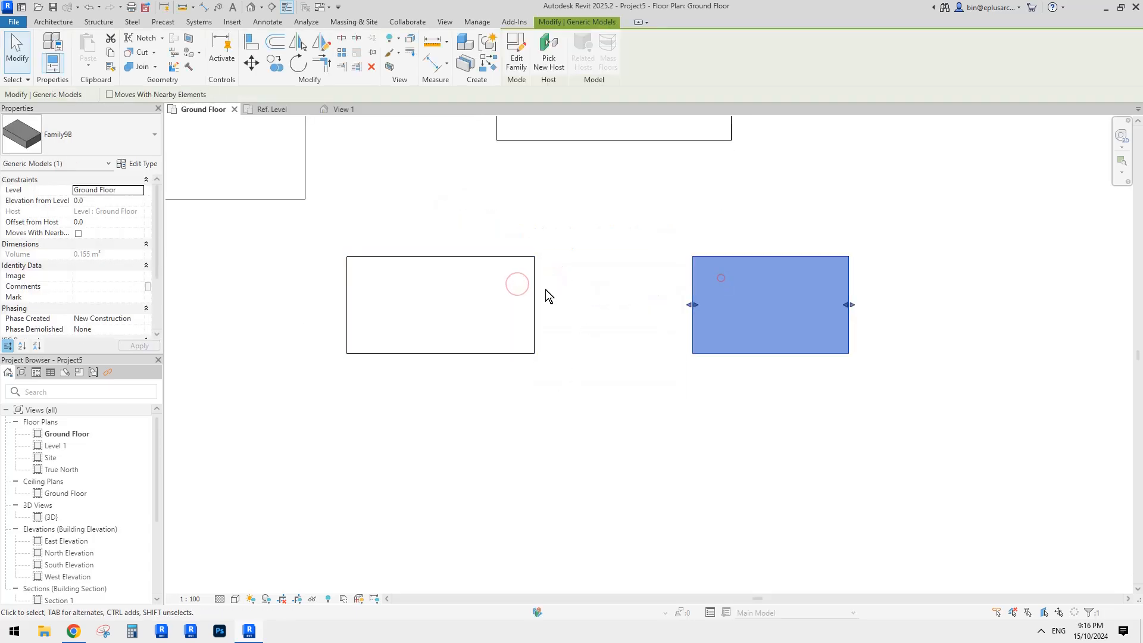
pyautogui.click(492, 286)
pyautogui.click(750, 294)
pyautogui.click(506, 287)
pyautogui.click(735, 302)
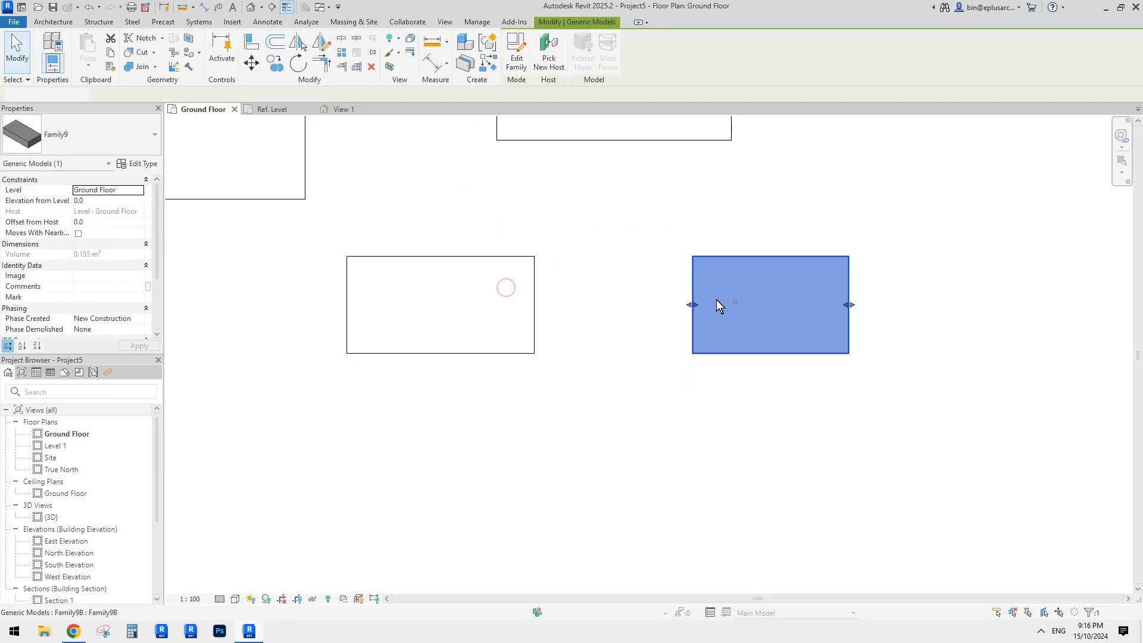
pyautogui.click(463, 286)
pyautogui.scroll(-3, 69, 280)
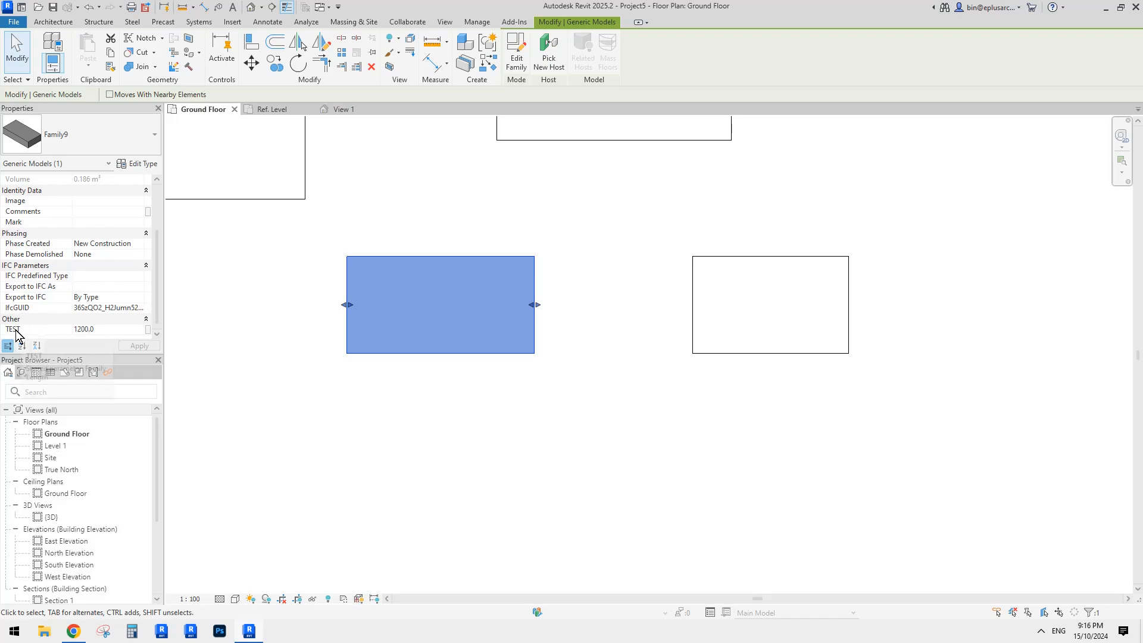
# Compare the TEST shared parameter and the family type of the Family9 and Family9B instances on the plan.
pyautogui.click(723, 305)
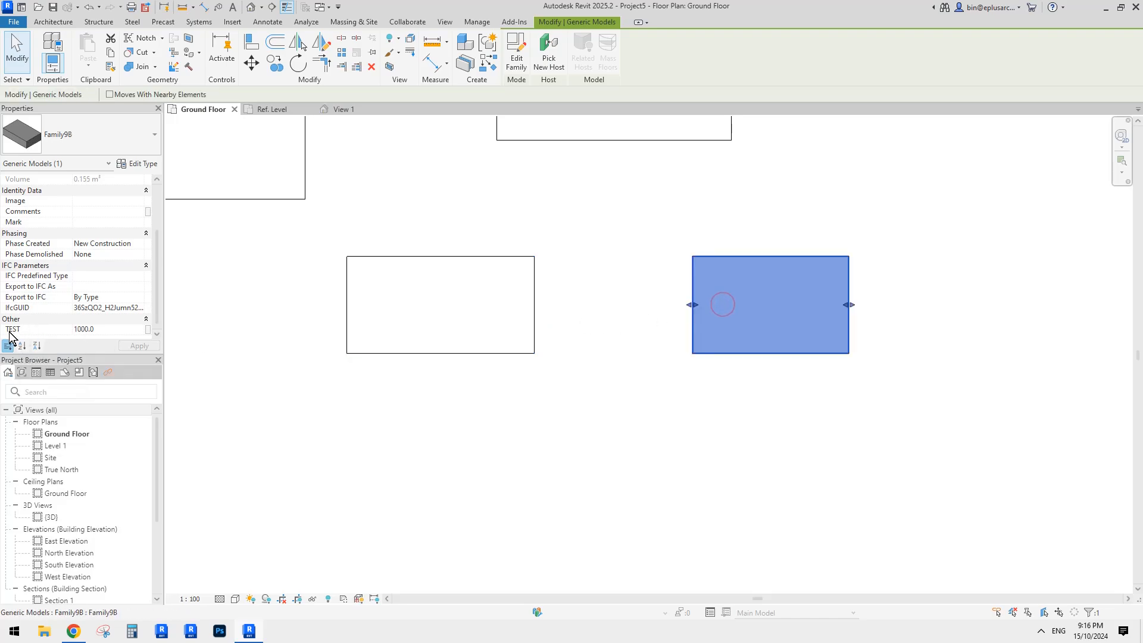
pyautogui.moveTo(9, 336)
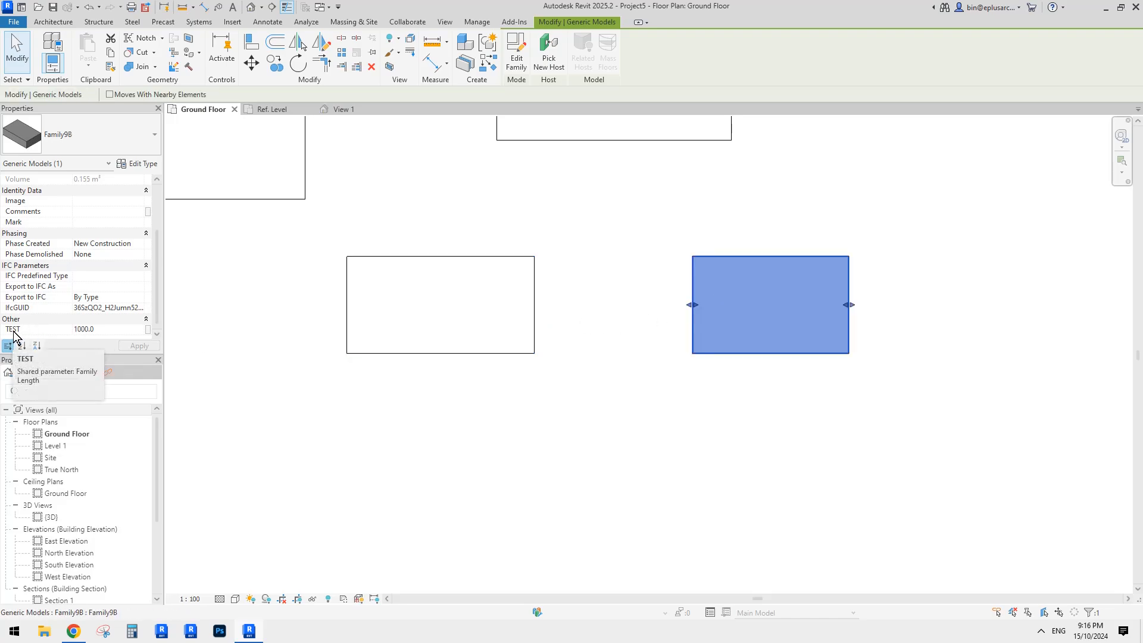
pyautogui.click(391, 315)
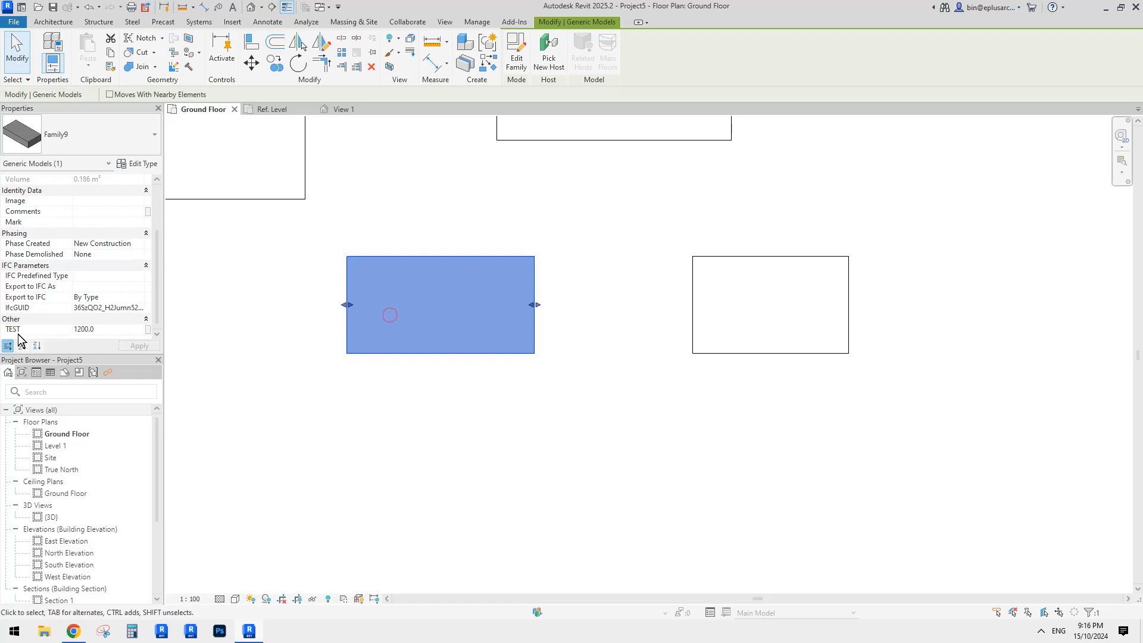
pyautogui.click(763, 299)
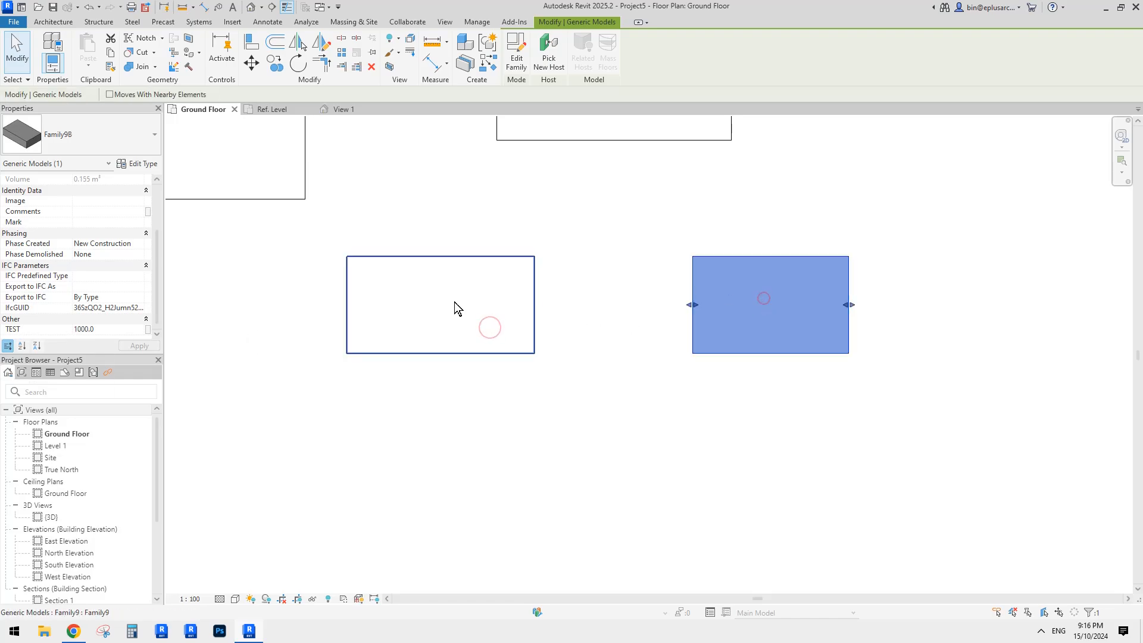
pyautogui.click(440, 300)
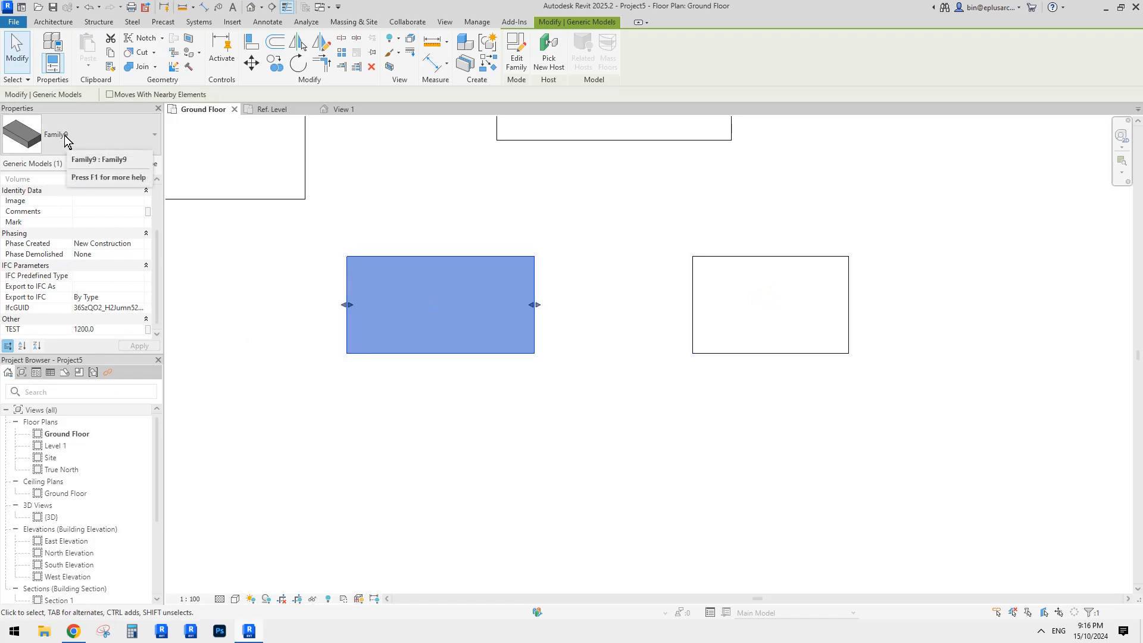
pyautogui.click(736, 292)
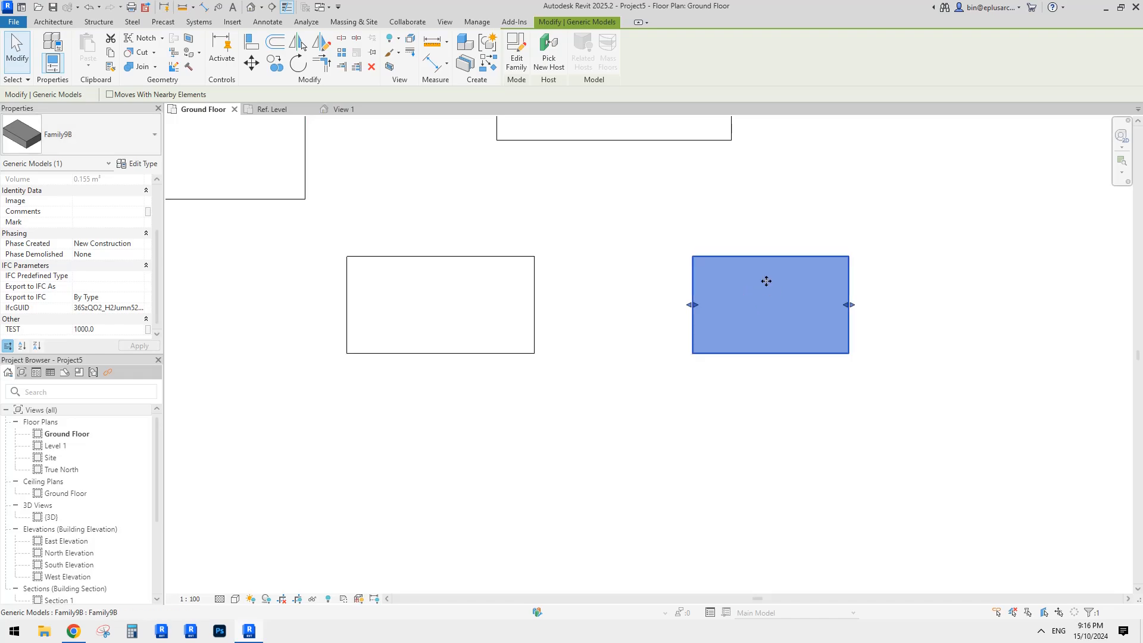
# Shorten the Family9B instance from its left side to about 685 mm and change its type to Family9.
pyautogui.moveTo(695, 306); pyautogui.dragTo(742, 311)
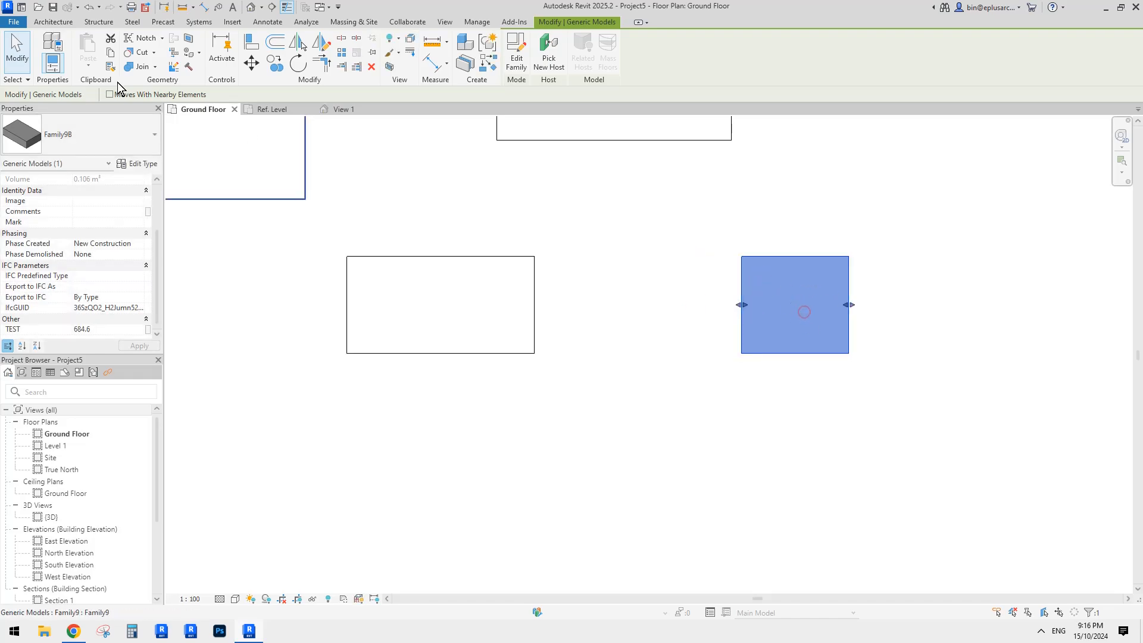
pyautogui.click(95, 135)
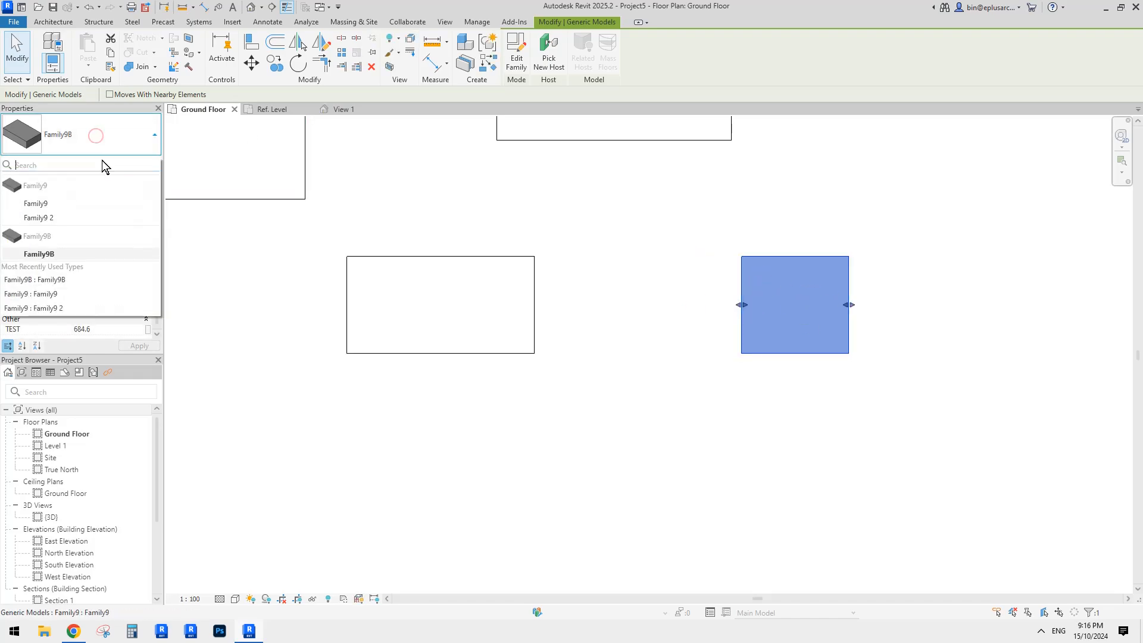
pyautogui.click(52, 204)
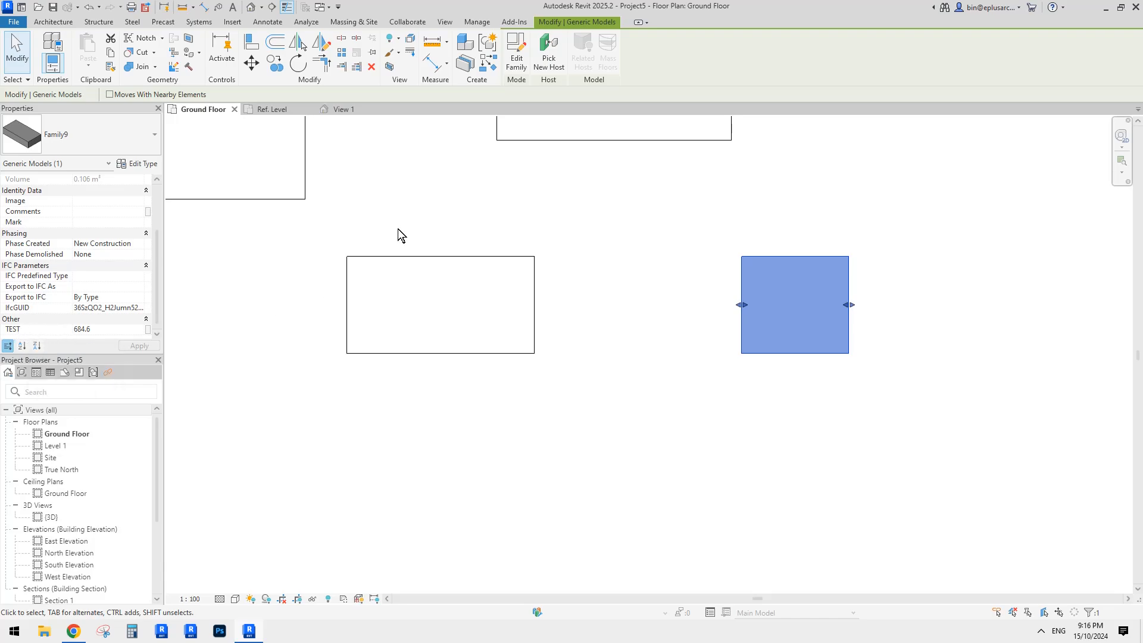
pyautogui.click(483, 178)
# Compare the TEST values of the longer Family9 instance and the shortened, swapped instance.
pyautogui.click(367, 309)
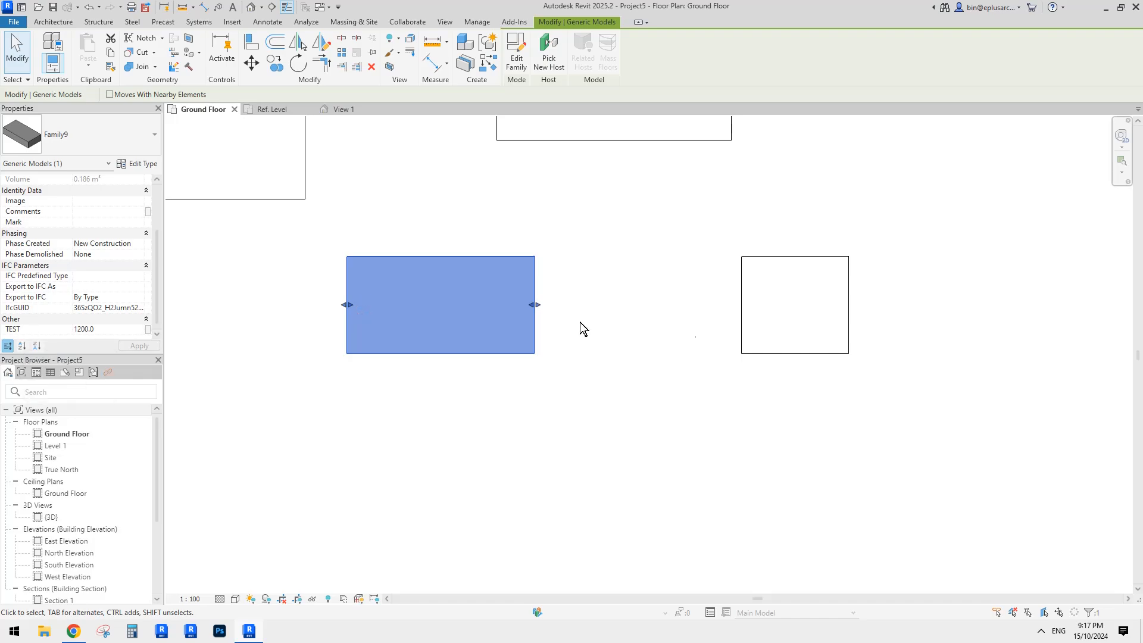
pyautogui.click(780, 298)
pyautogui.click(399, 313)
pyautogui.click(828, 307)
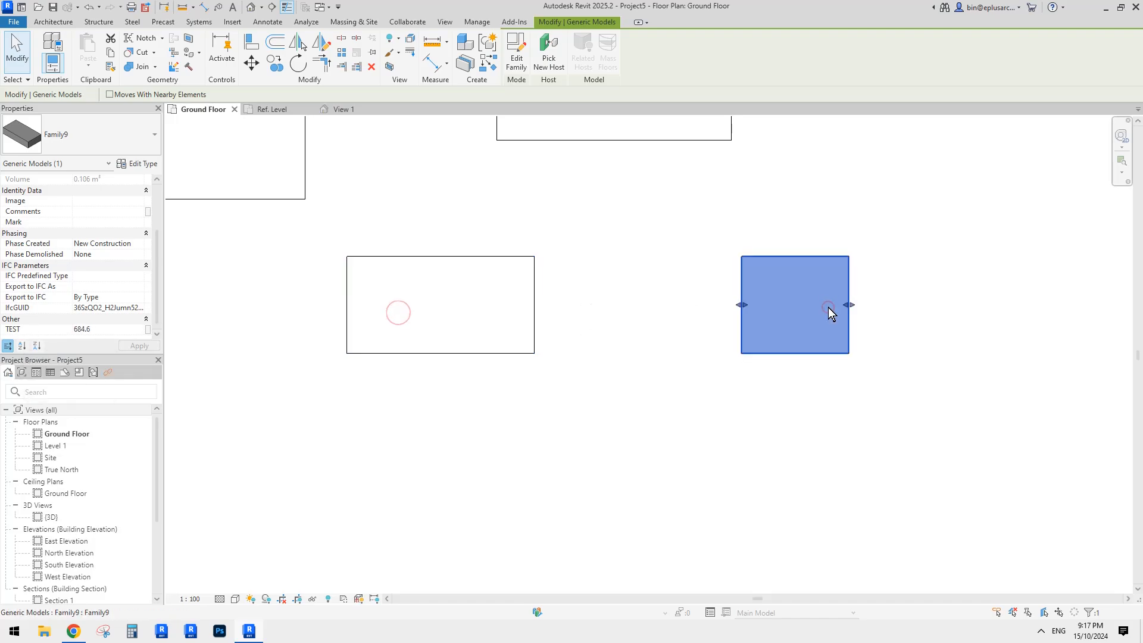
pyautogui.click(623, 266)
pyautogui.moveTo(622, 266); pyautogui.dragTo(618, 273, button='middle')
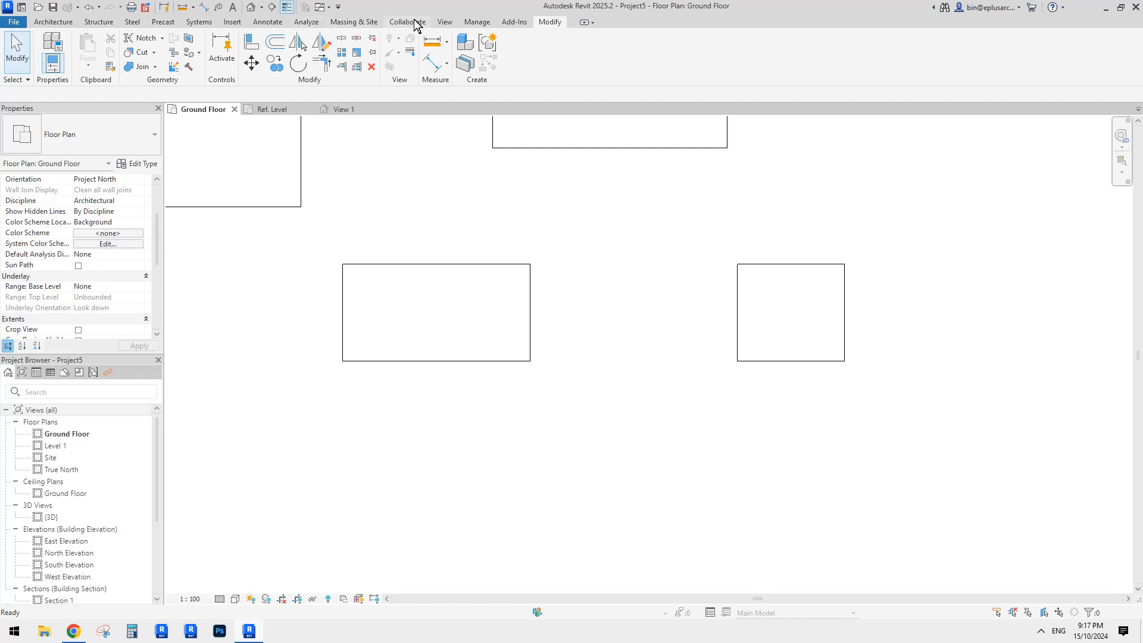
pyautogui.moveTo(577, 236); pyautogui.dragTo(597, 277, button='middle')
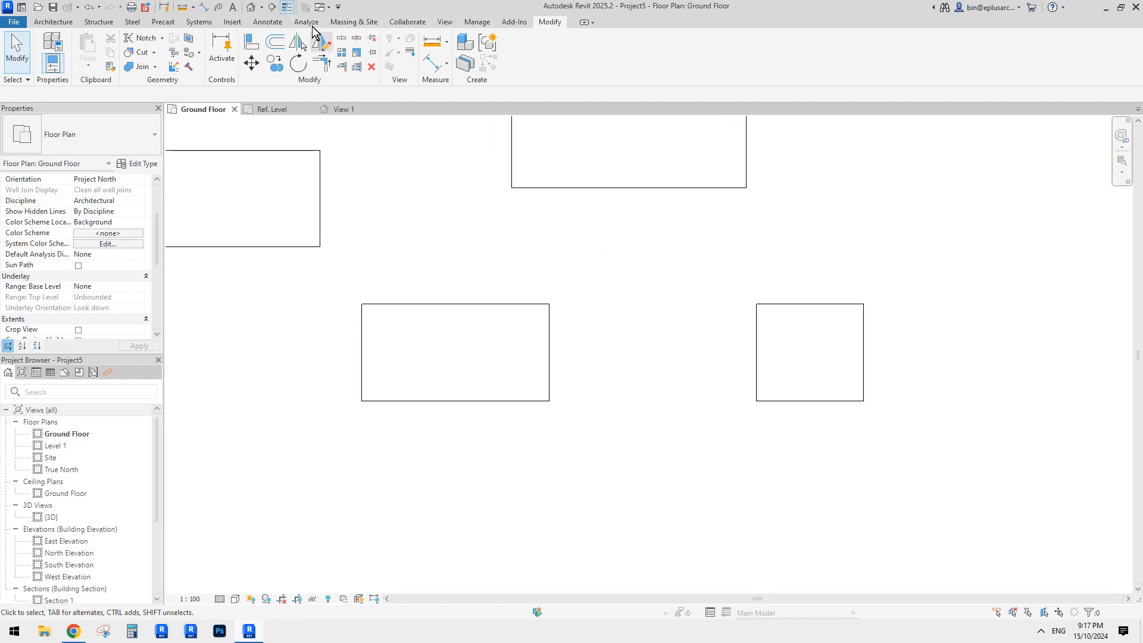
pyautogui.moveTo(613, 246); pyautogui.dragTo(608, 255, button='middle')
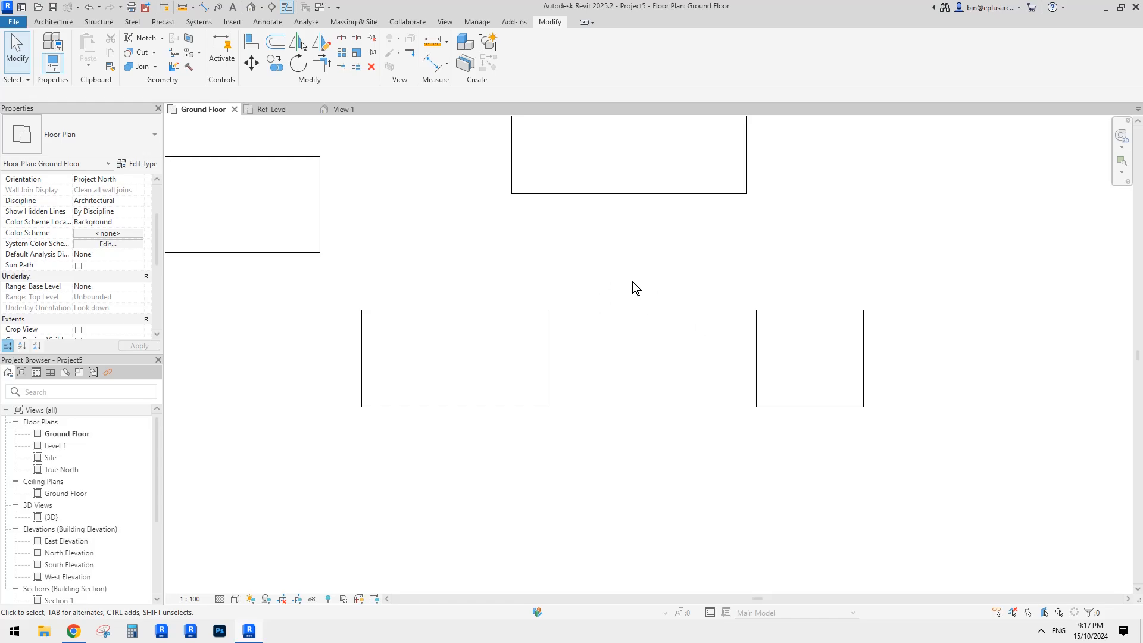
pyautogui.moveTo(571, 238); pyautogui.dragTo(580, 248, button='middle')
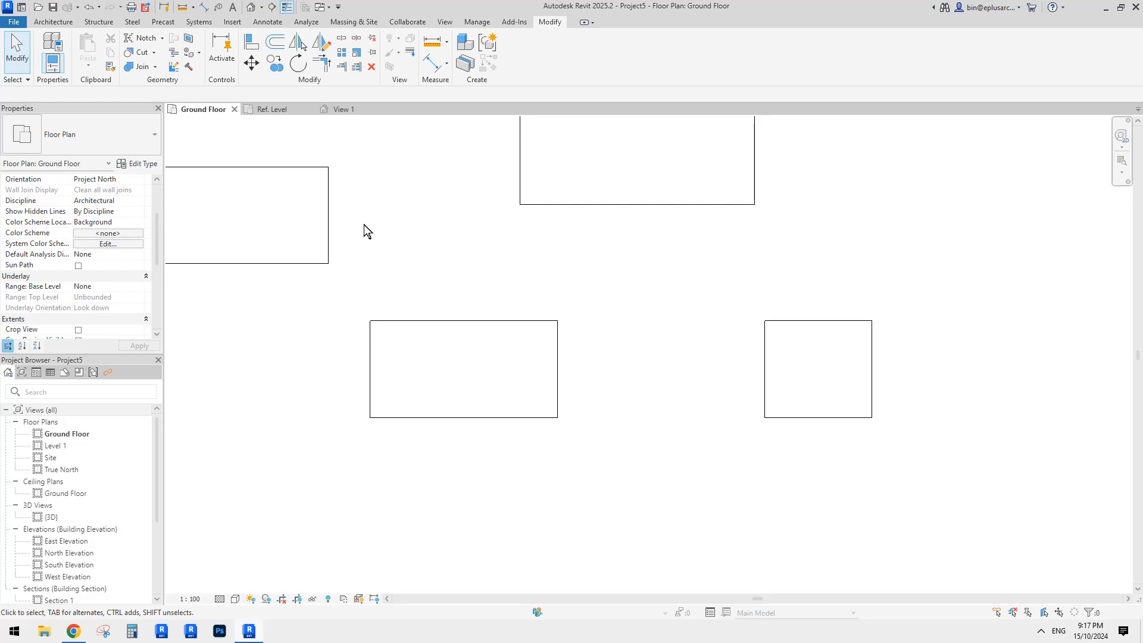
pyautogui.click(498, 416)
pyautogui.click(480, 209)
# Create a new schedule of building components for the Generic Models category.
pyautogui.click(444, 22)
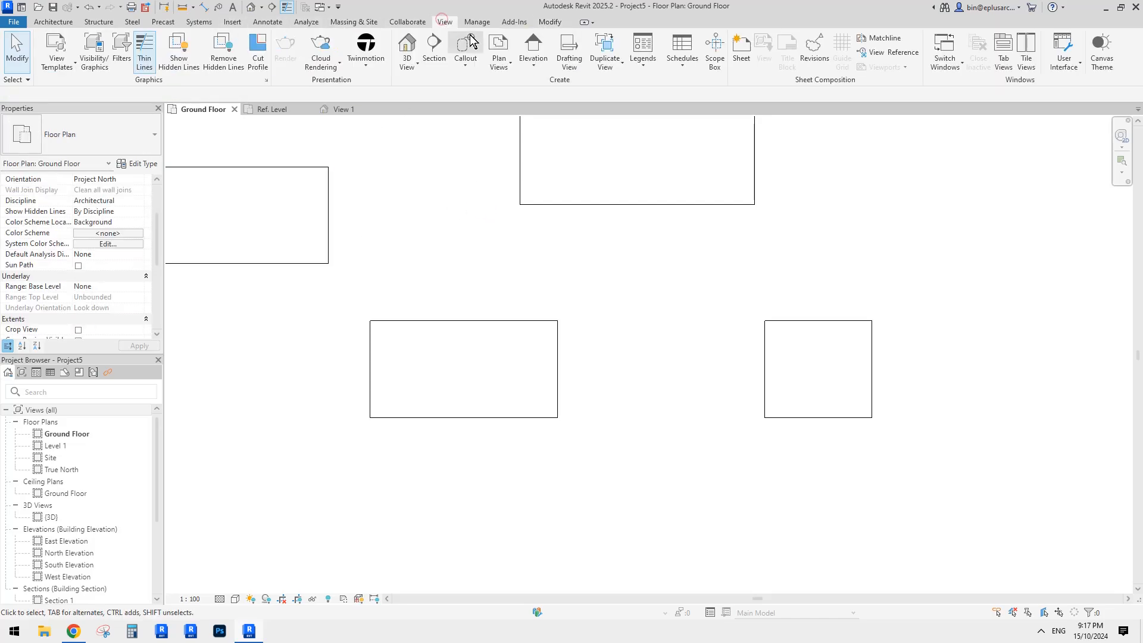
pyautogui.click(685, 51)
pyautogui.click(707, 90)
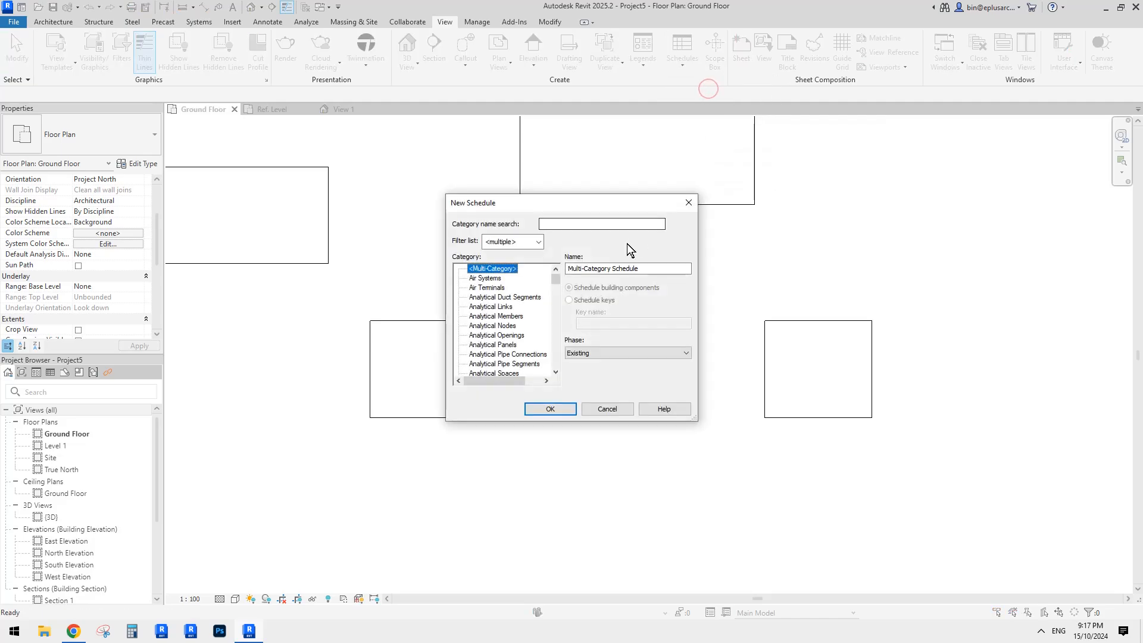
pyautogui.scroll(-12, 506, 321)
pyautogui.click(492, 345)
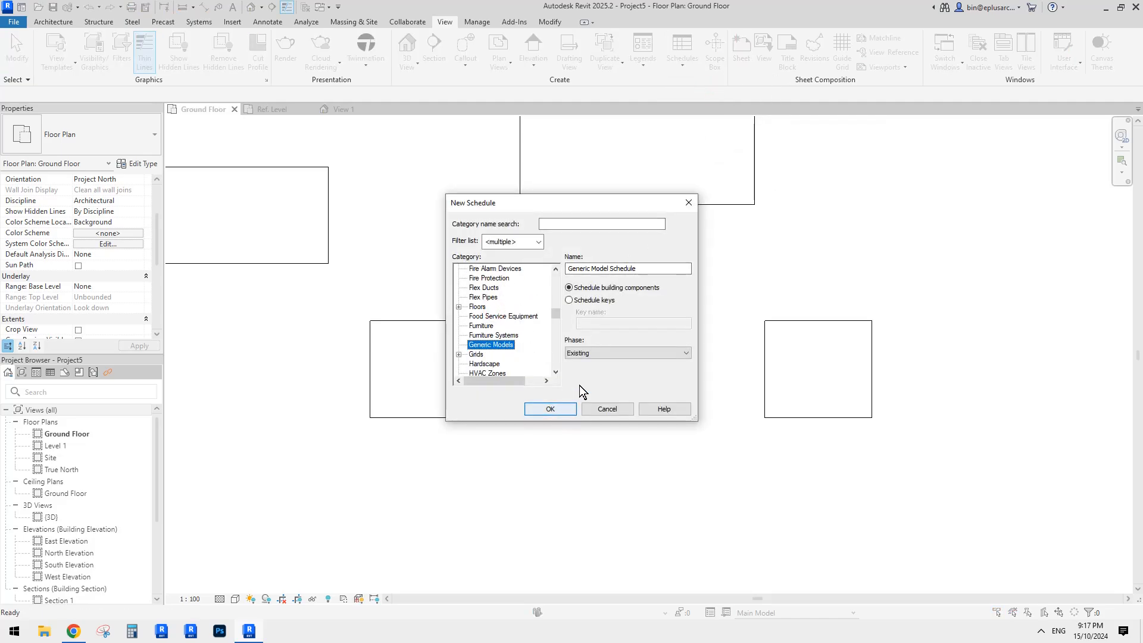
pyautogui.click(559, 409)
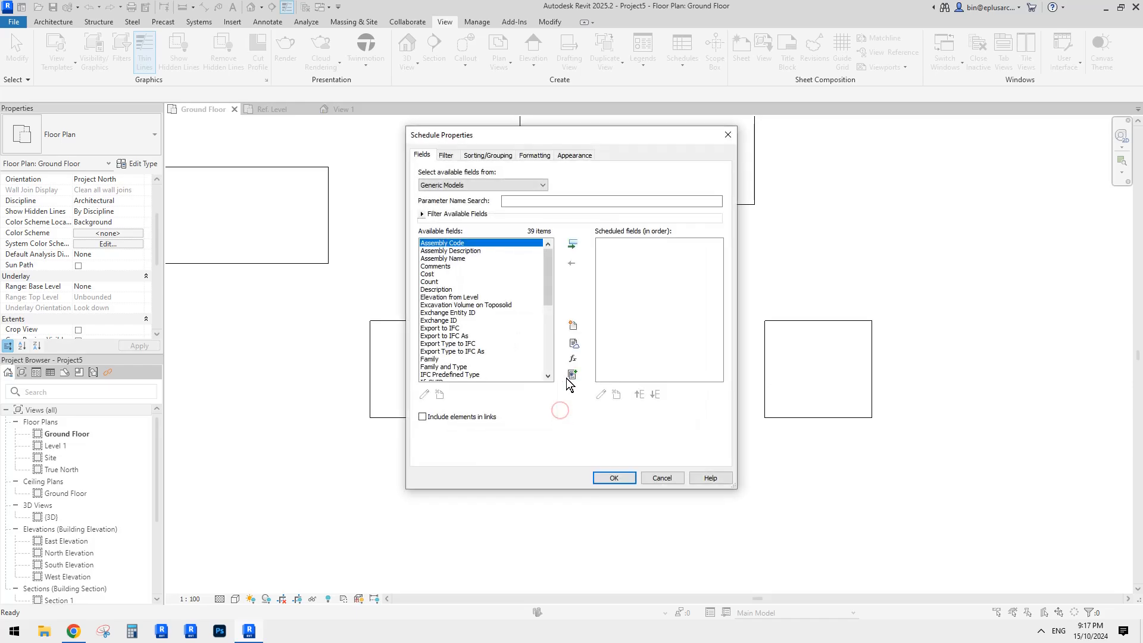
# Add the shared TEST parameter to the scheduled fields.
pyautogui.moveTo(546, 272); pyautogui.dragTo(536, 341)
pyautogui.click(453, 313)
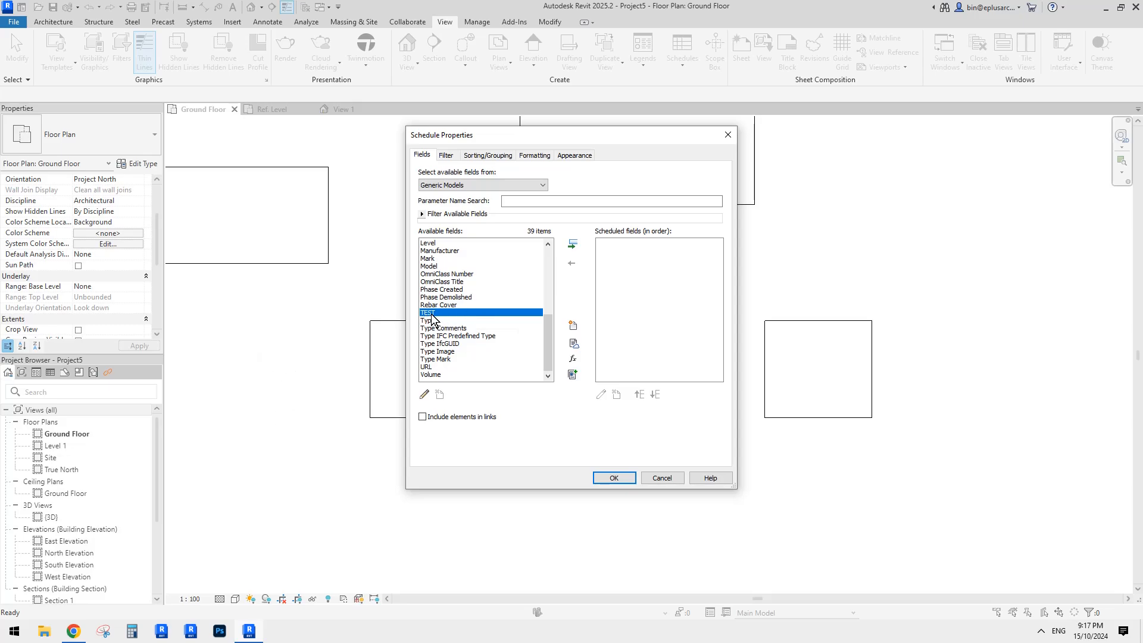
pyautogui.moveTo(444, 316)
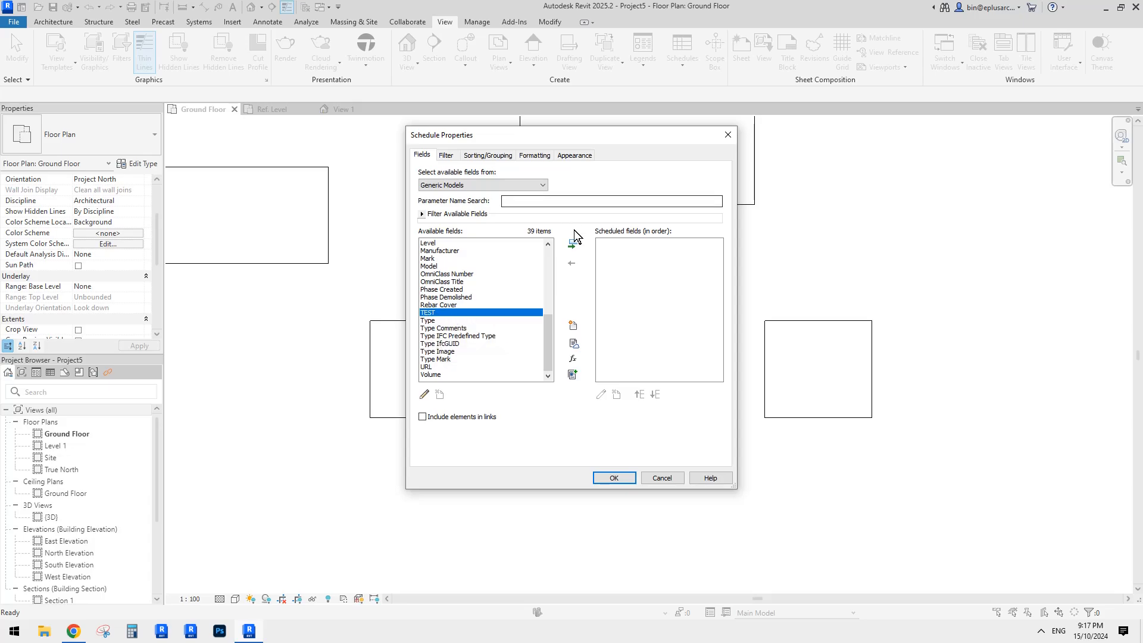
pyautogui.click(574, 245)
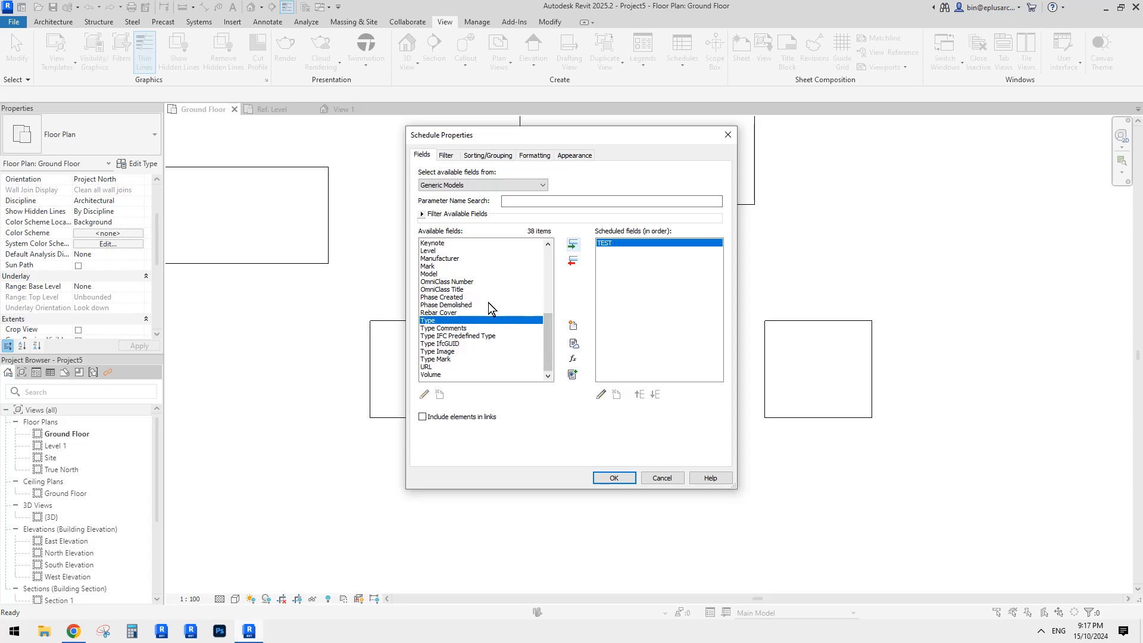
# Add the Family and Type field, place it above TEST, and generate the Generic Model Schedule.
pyautogui.scroll(7, 549, 307)
pyautogui.scroll(-6, 553, 352)
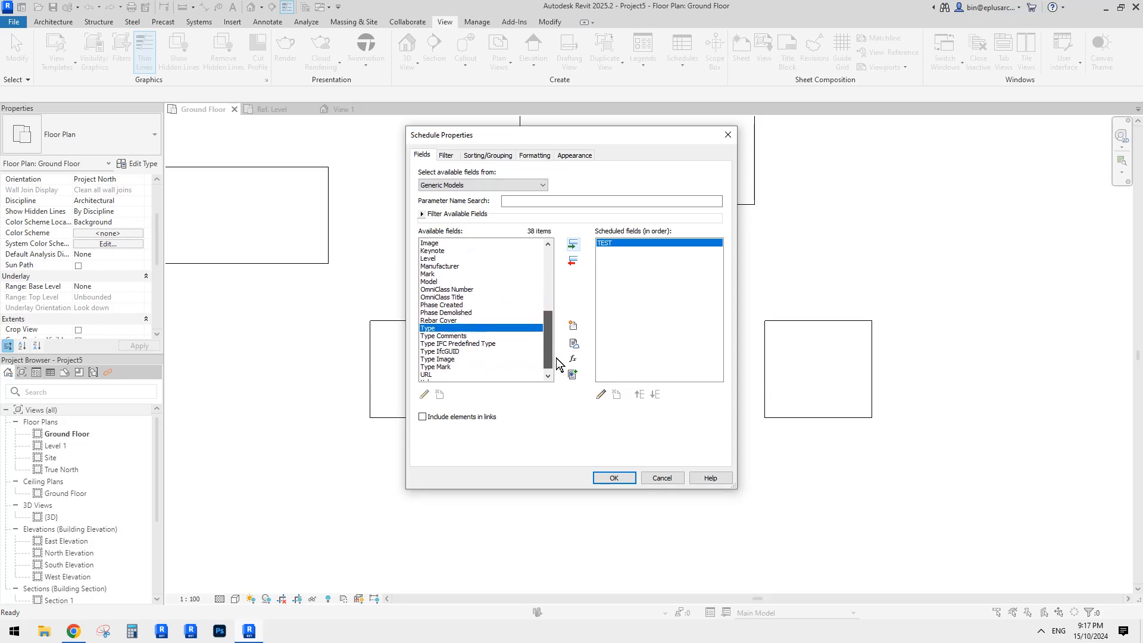
pyautogui.moveTo(554, 351); pyautogui.dragTo(549, 294)
pyautogui.click(451, 296)
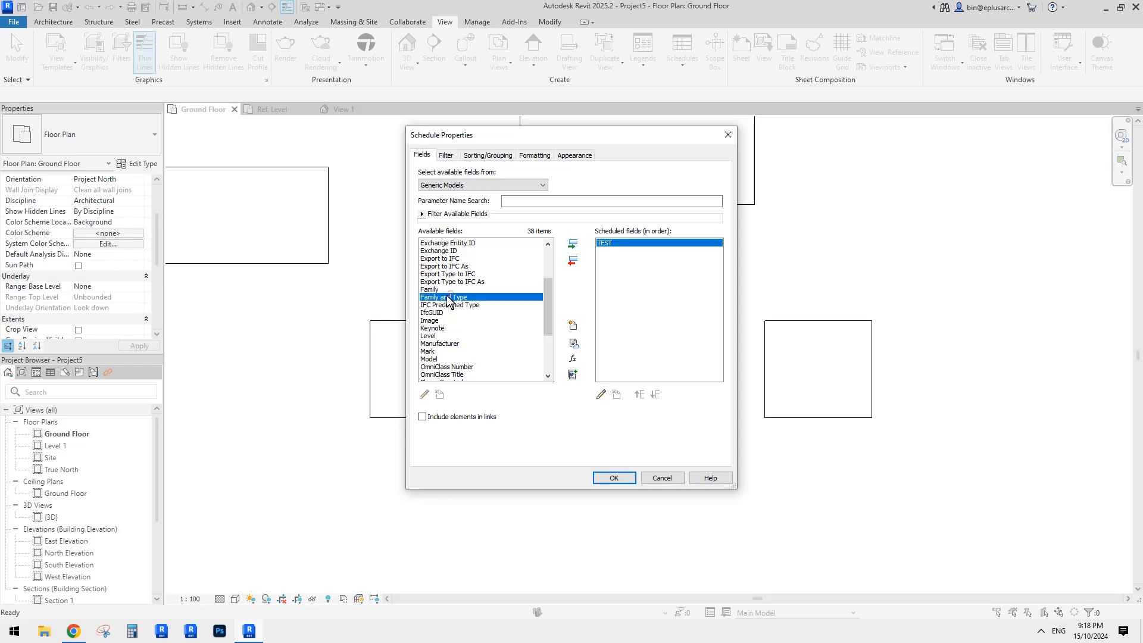
pyautogui.click(572, 244)
pyautogui.click(638, 394)
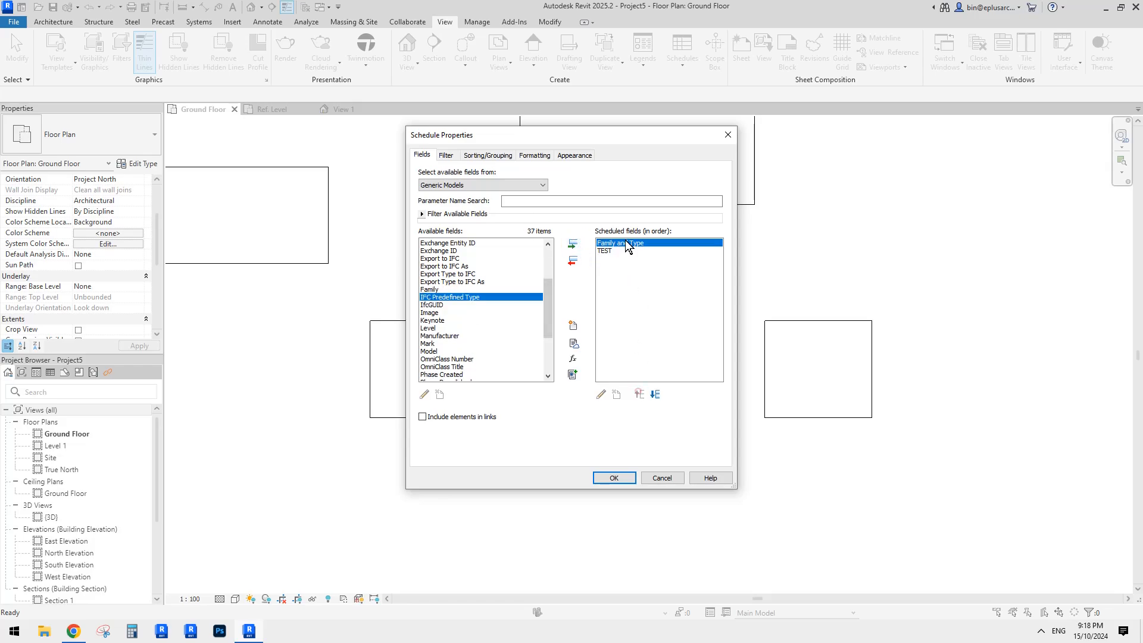
pyautogui.click(625, 481)
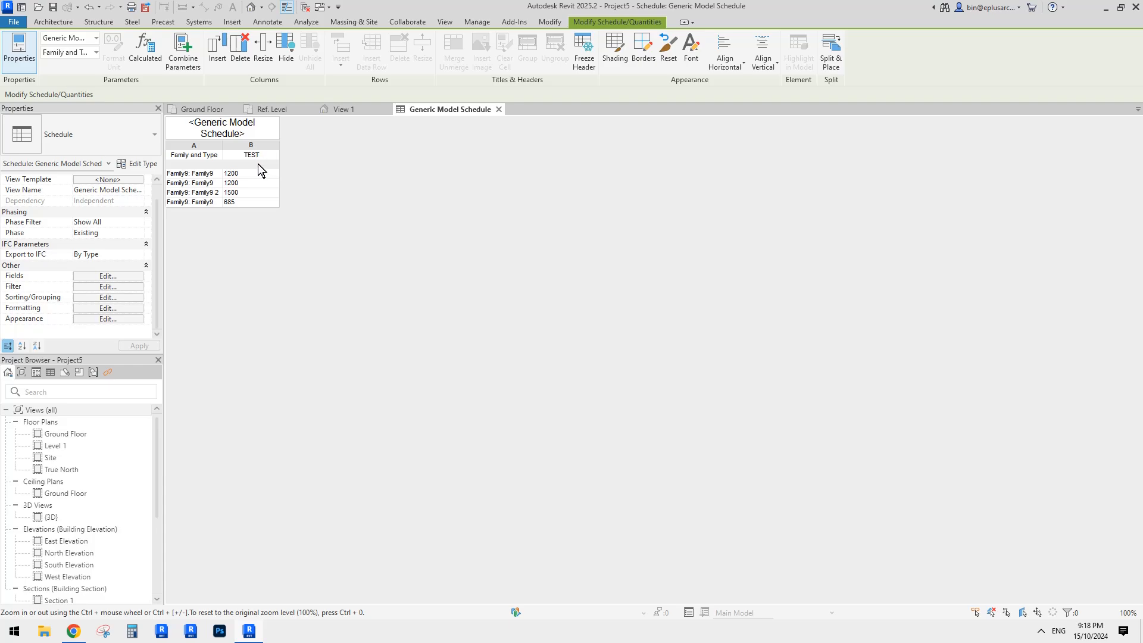
# Go to Family9B's Ref. Level view and examine the TEST parameter among its family types.
pyautogui.click(359, 113)
pyautogui.click(280, 111)
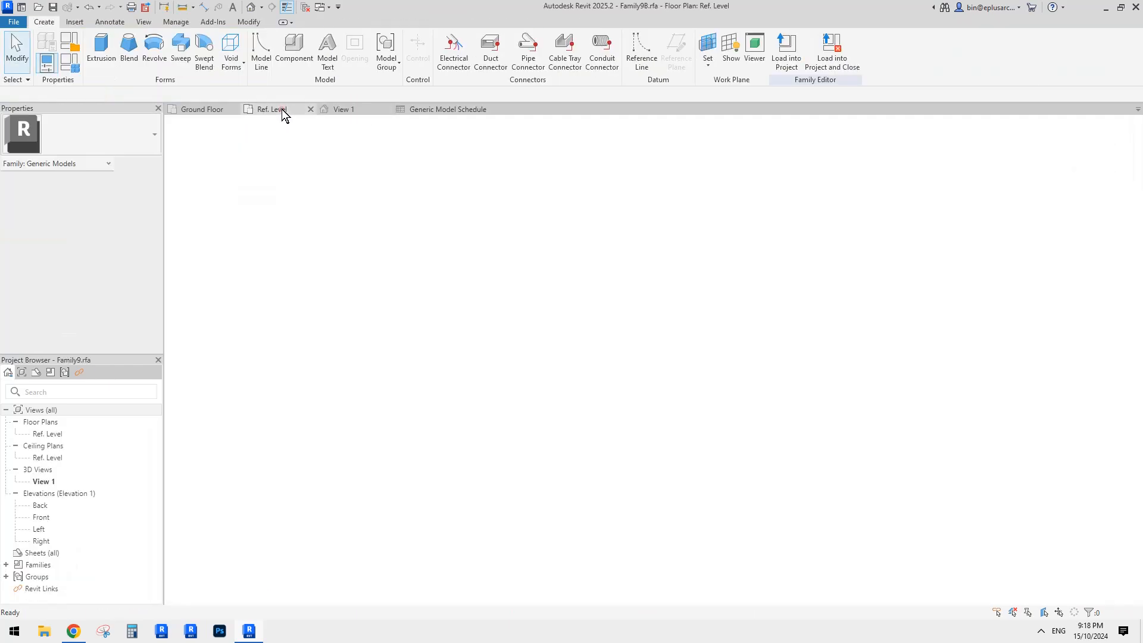
pyautogui.click(201, 110)
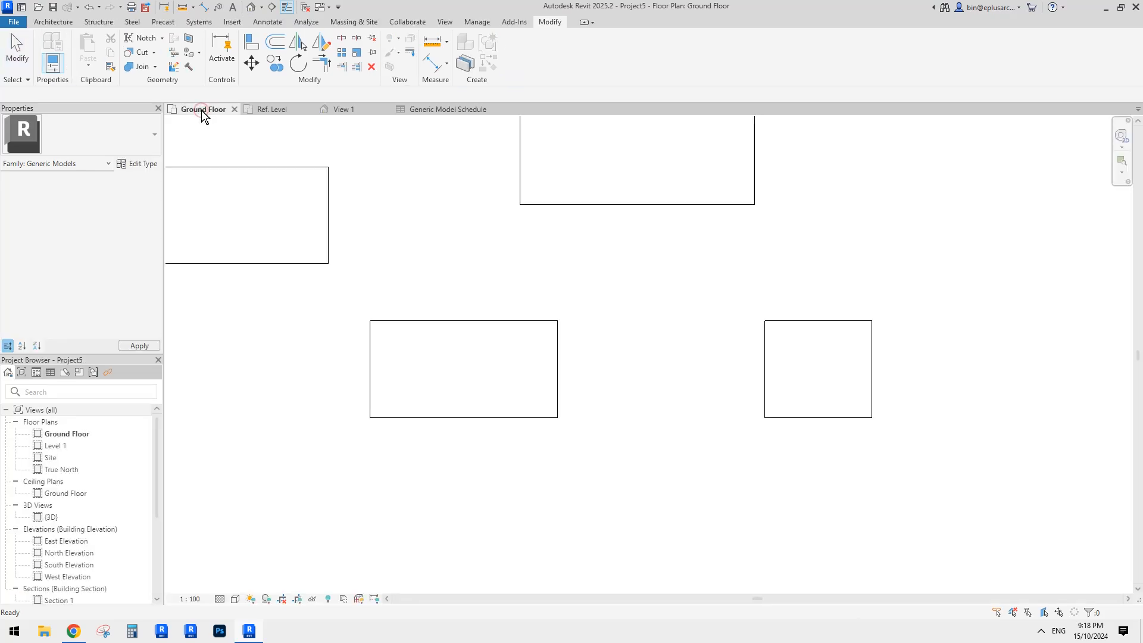
pyautogui.click(274, 110)
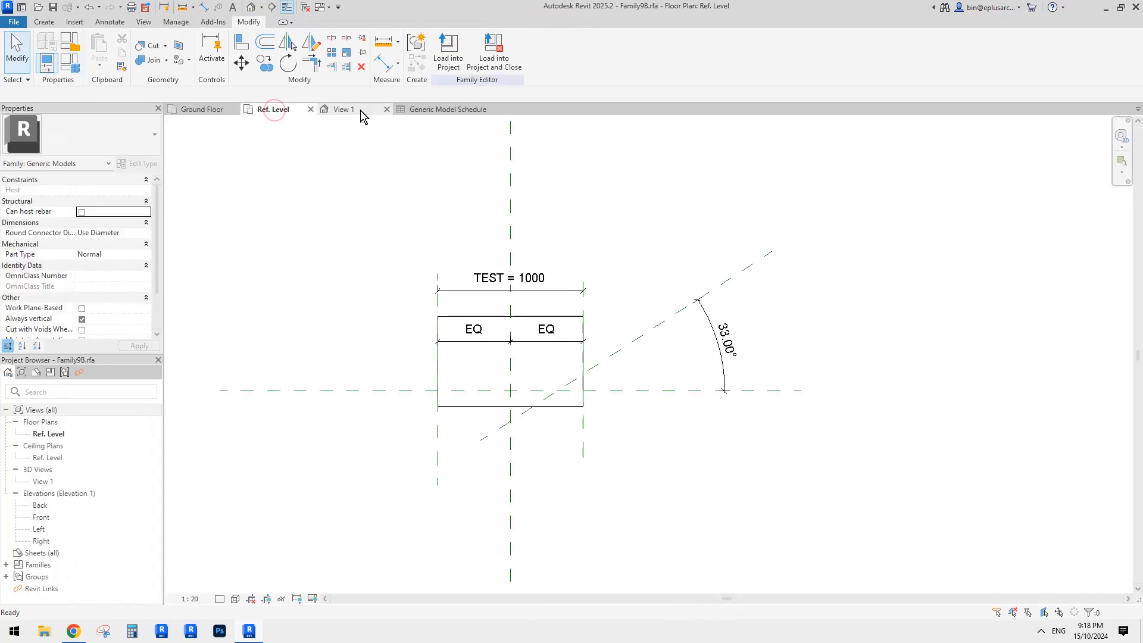
pyautogui.click(214, 111)
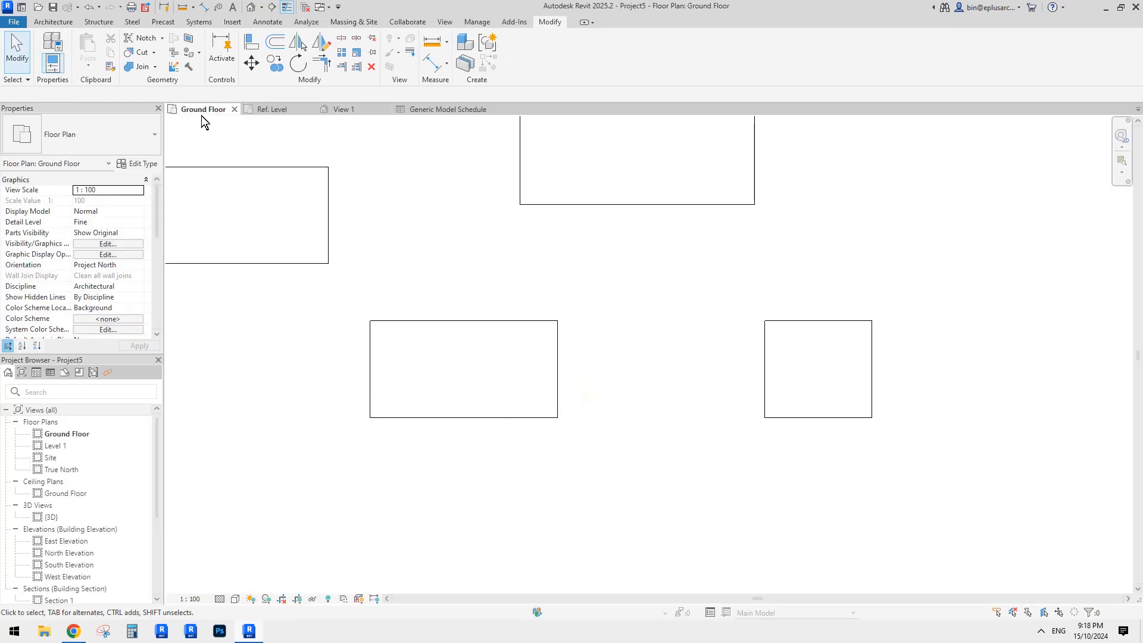
pyautogui.click(278, 112)
pyautogui.click(72, 64)
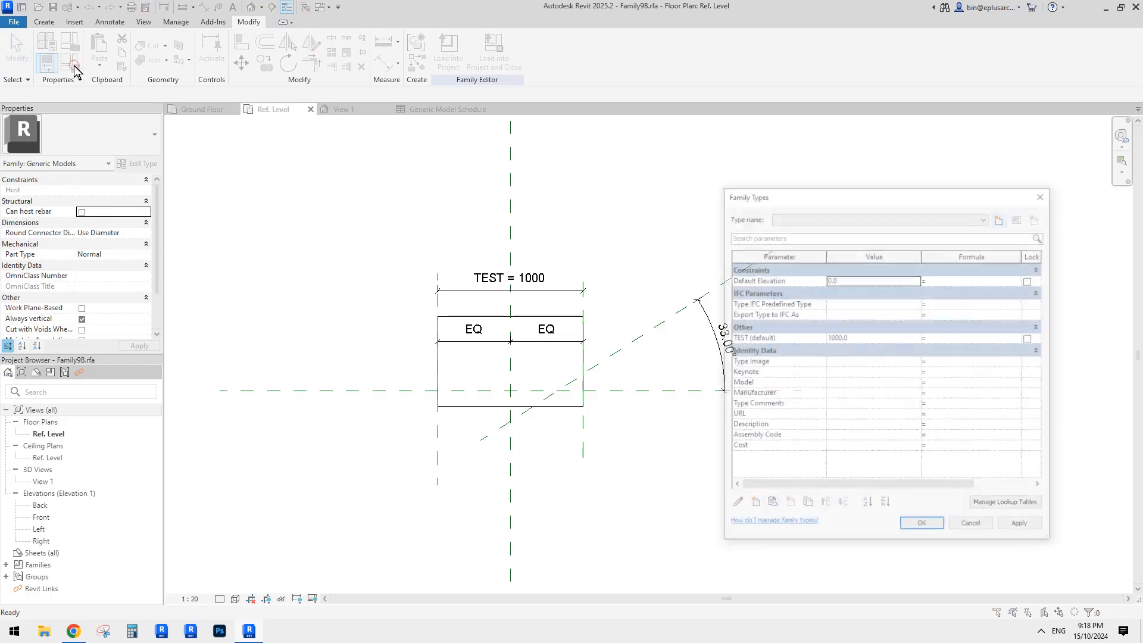
pyautogui.moveTo(842, 196); pyautogui.dragTo(690, 195)
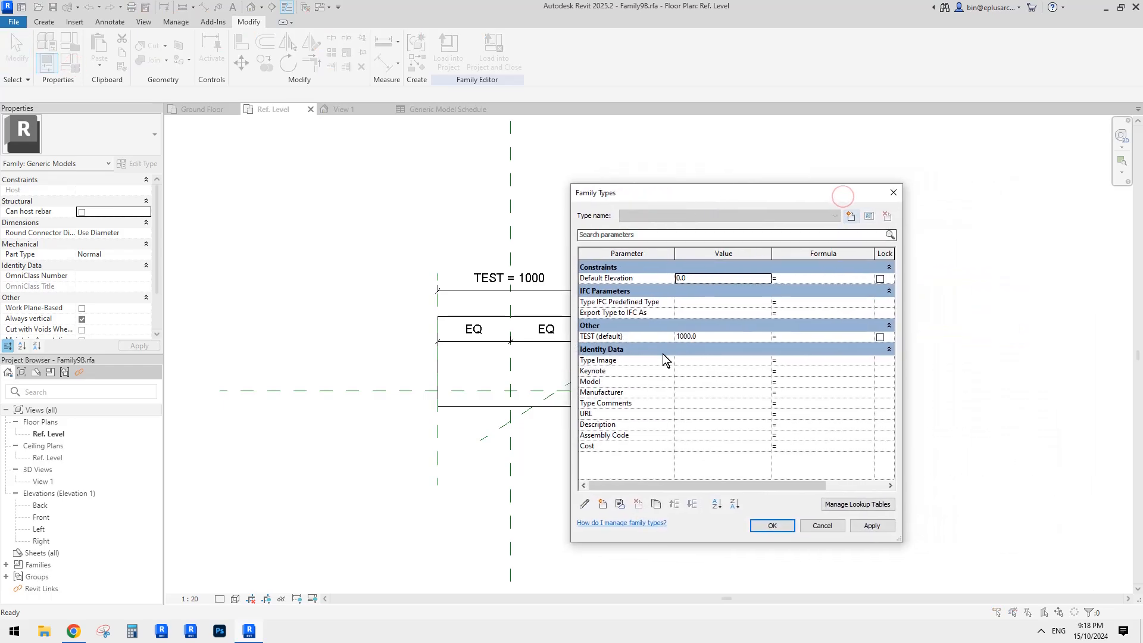
# Examine the family and shared parameter options for a new parameter, and close the family types without creating one.
pyautogui.click(604, 504)
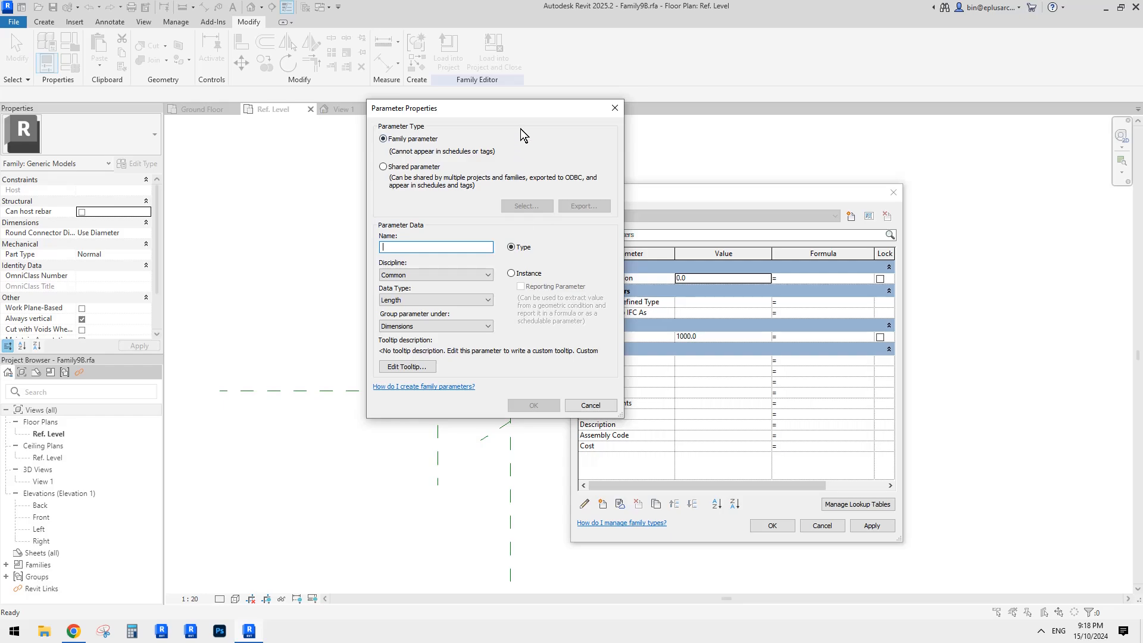
pyautogui.moveTo(532, 104); pyautogui.dragTo(497, 120)
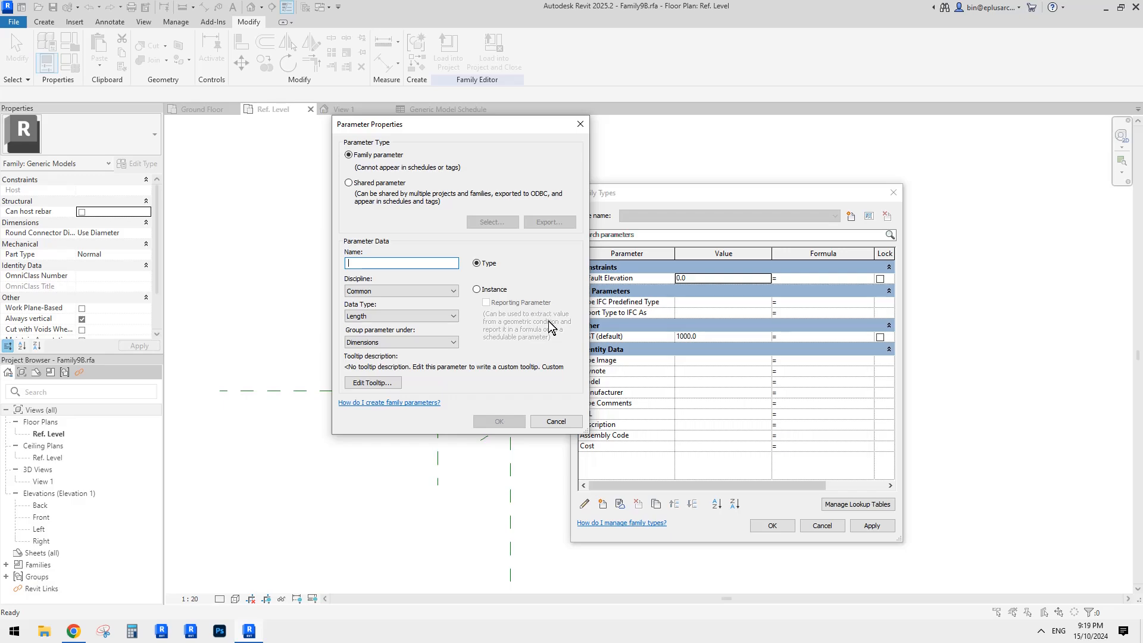
pyautogui.press('Escape')
pyautogui.press('Escape')
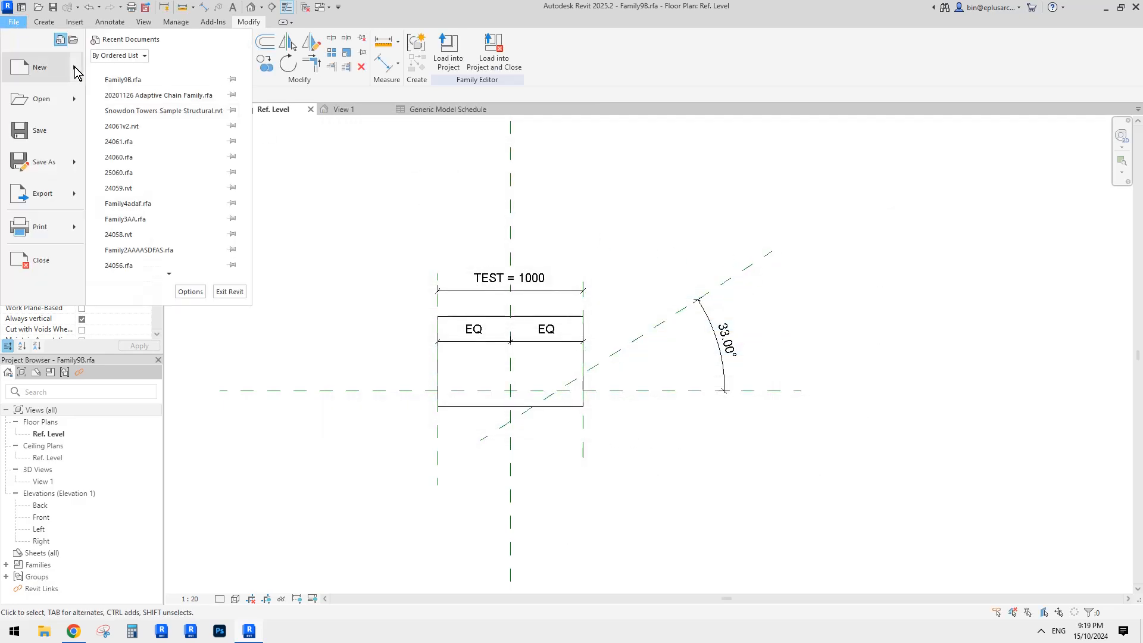
# Create a new family from the Metric Curtain Wall Panel template and open its Exterior elevation.
pyautogui.click(178, 111)
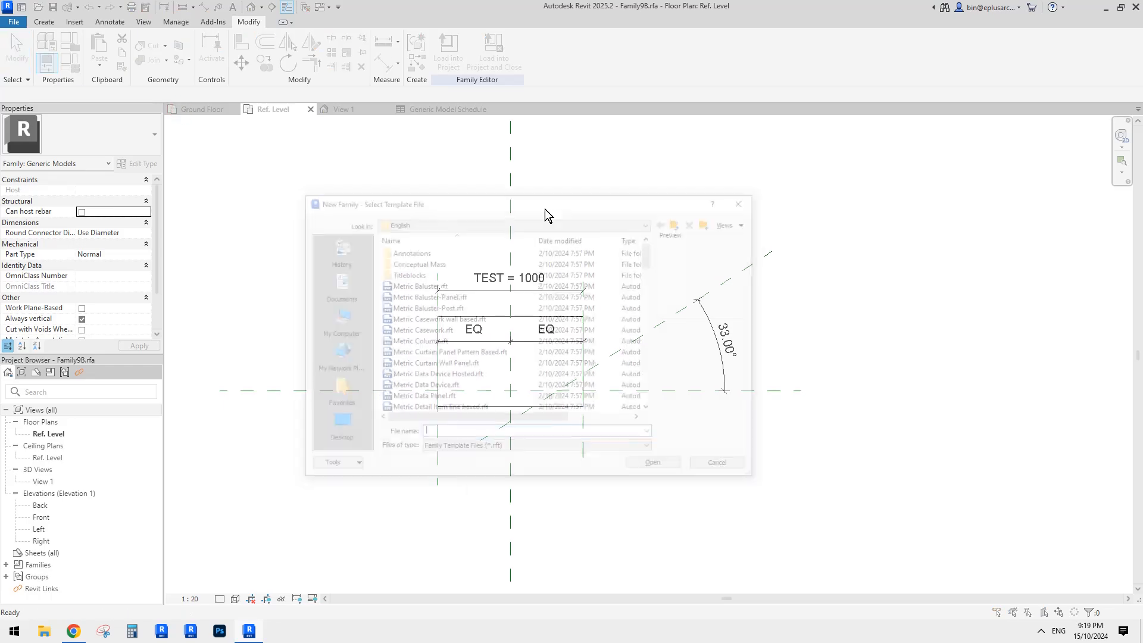
pyautogui.click(649, 281)
pyautogui.moveTo(650, 274)
pyautogui.mouseDown()
pyautogui.moveTo(642, 384)
pyautogui.moveTo(653, 269)
pyautogui.mouseUp()
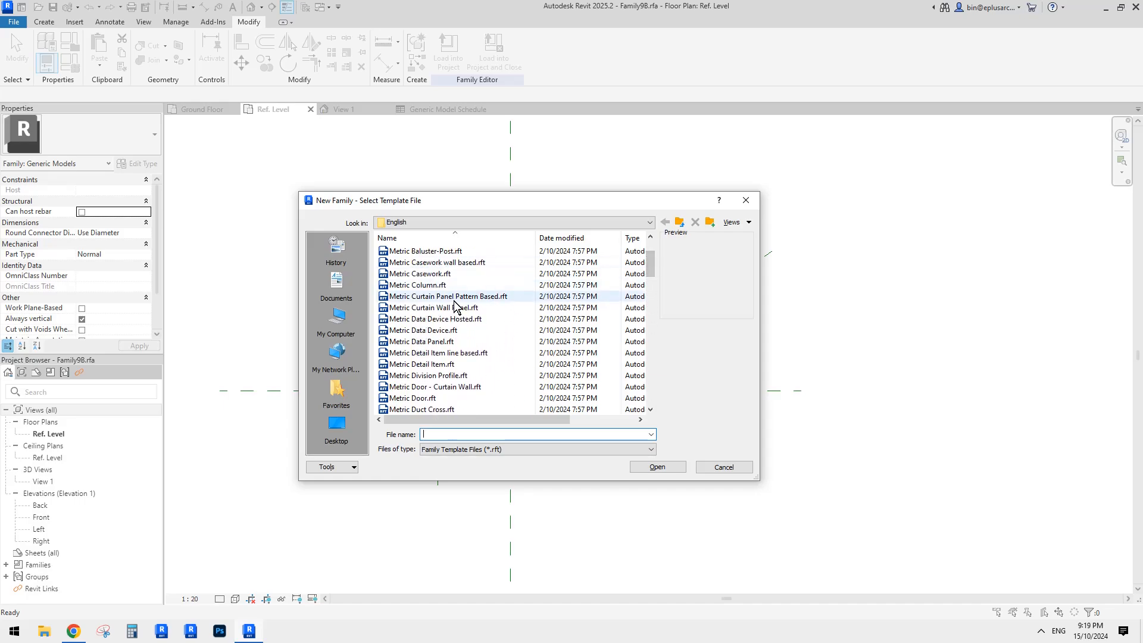
pyautogui.click(423, 308)
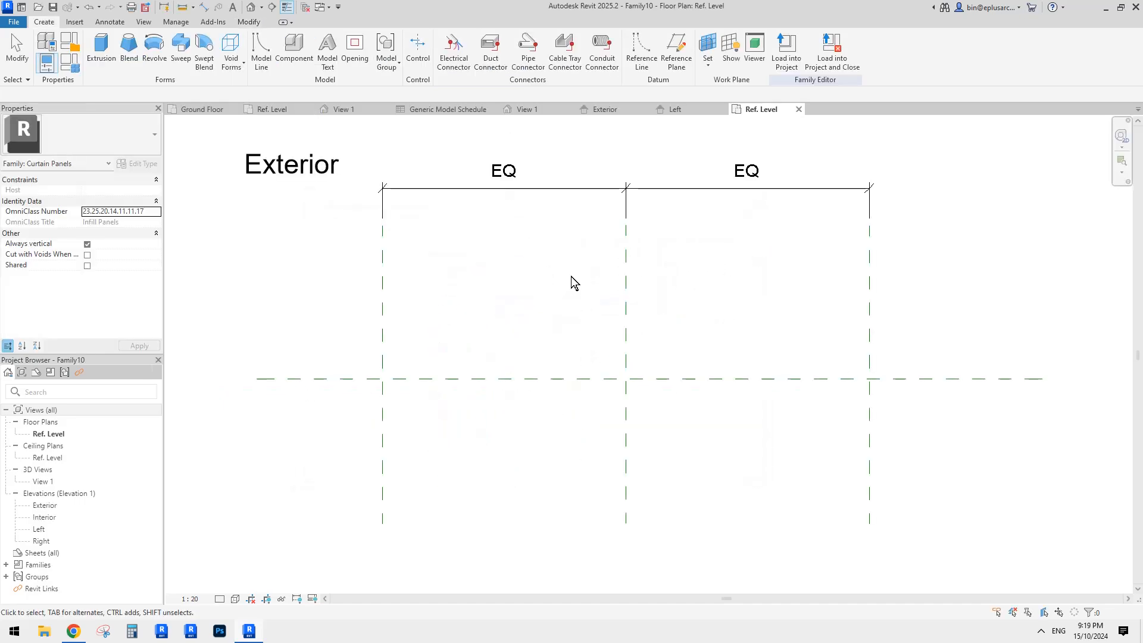
pyautogui.doubleClick(46, 505)
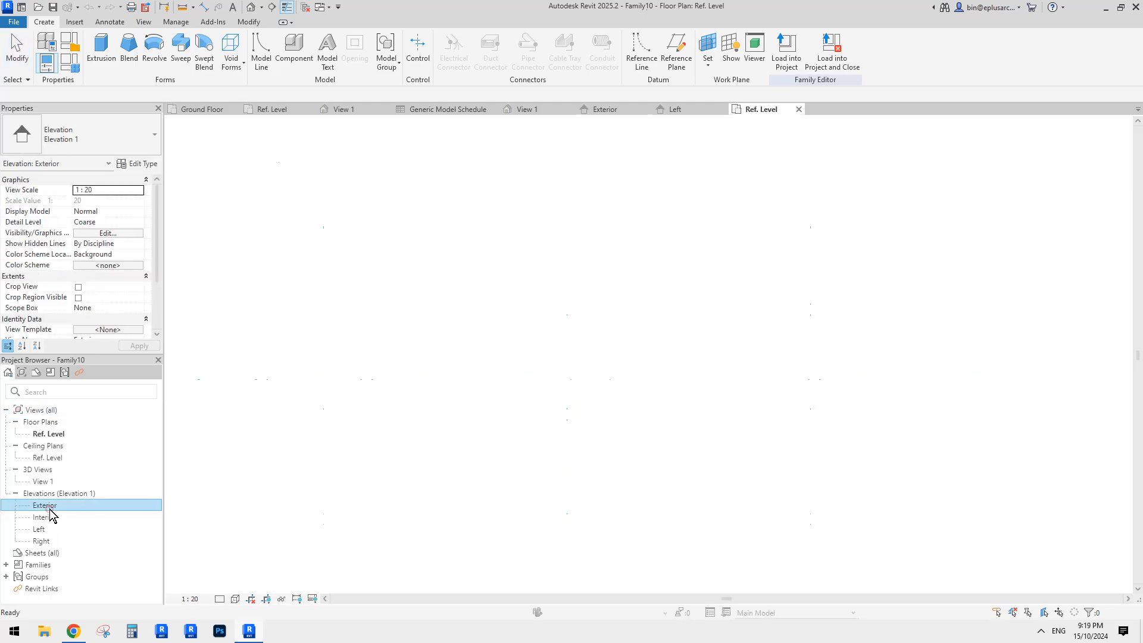
# Examine the Top, Left and Right reference planes of the curtain panel and their reference properties.
pyautogui.click(635, 219)
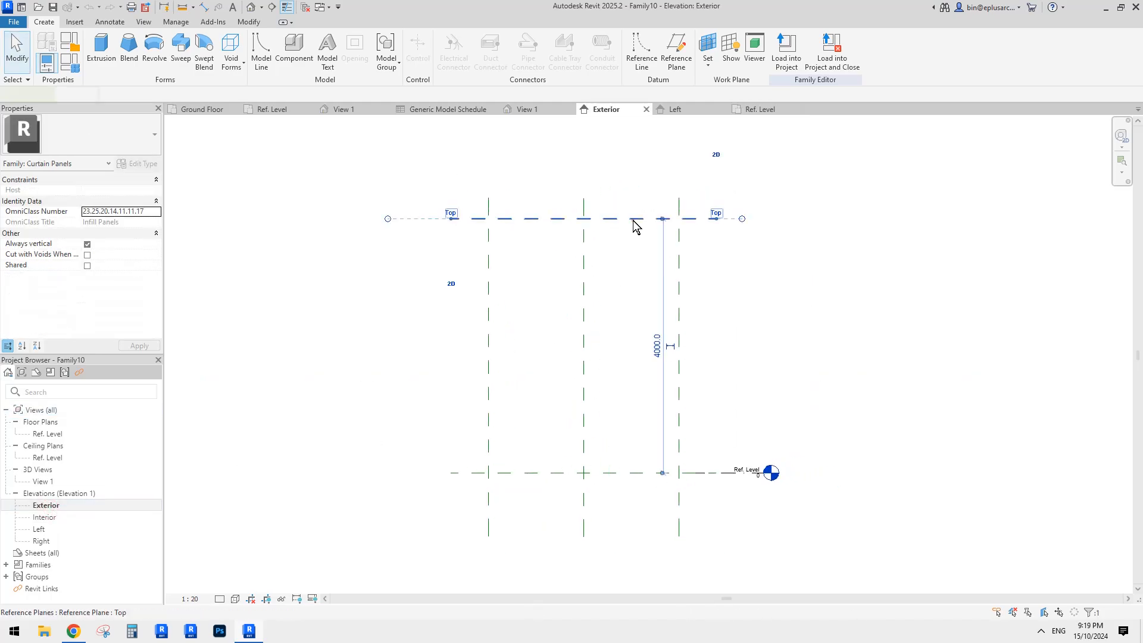
pyautogui.click(645, 228)
pyautogui.click(643, 219)
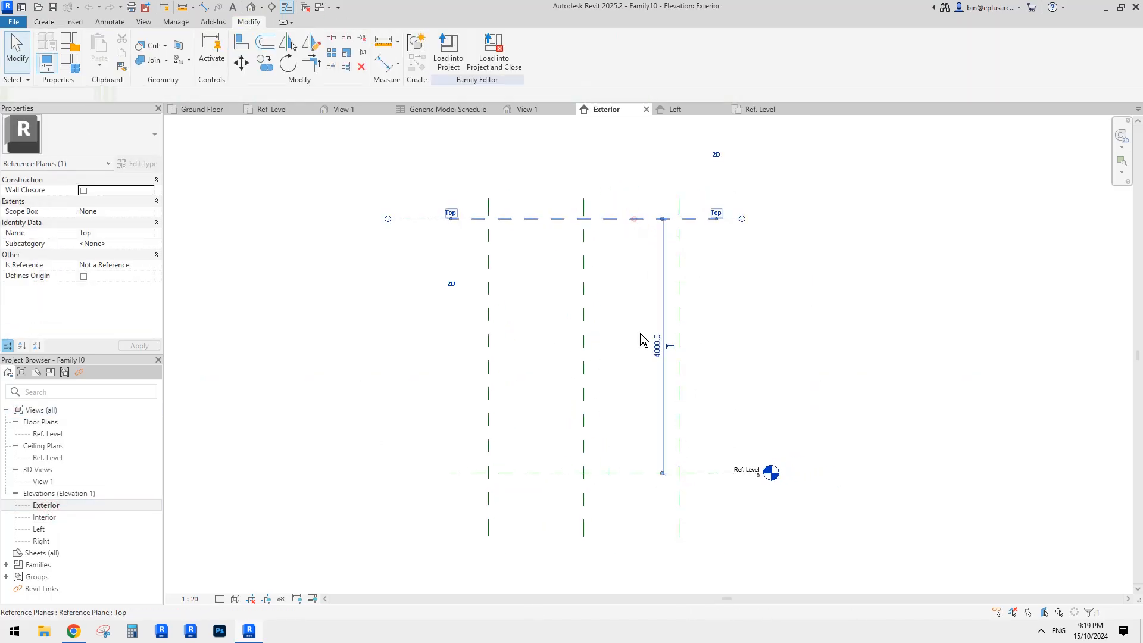
pyautogui.click(679, 268)
pyautogui.click(487, 270)
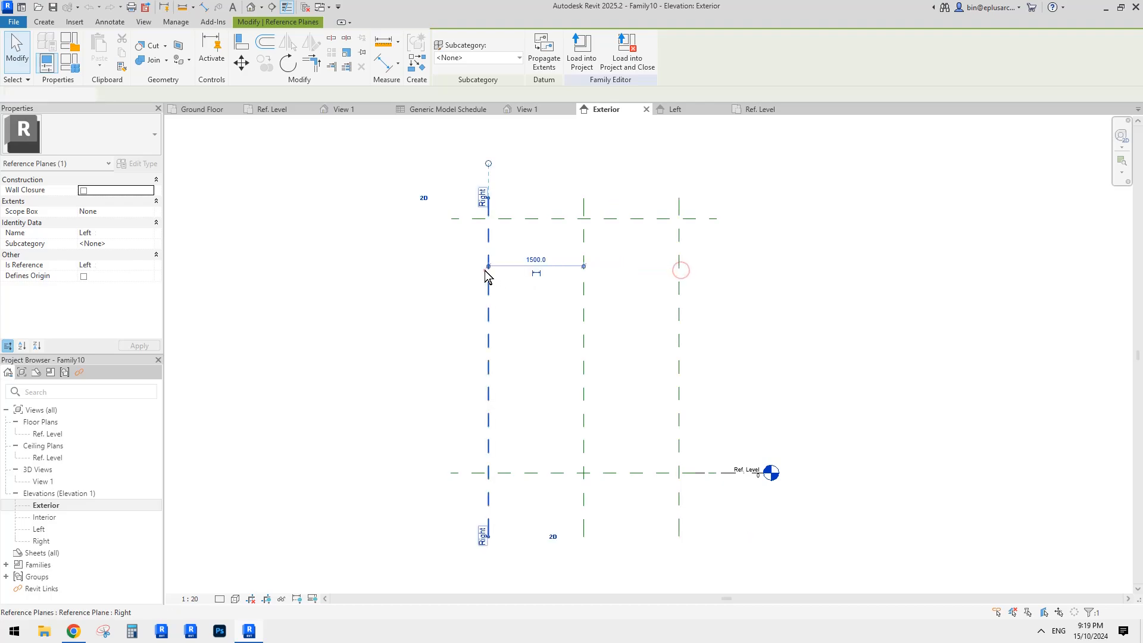
pyautogui.click(551, 239)
pyautogui.click(678, 254)
pyautogui.click(490, 261)
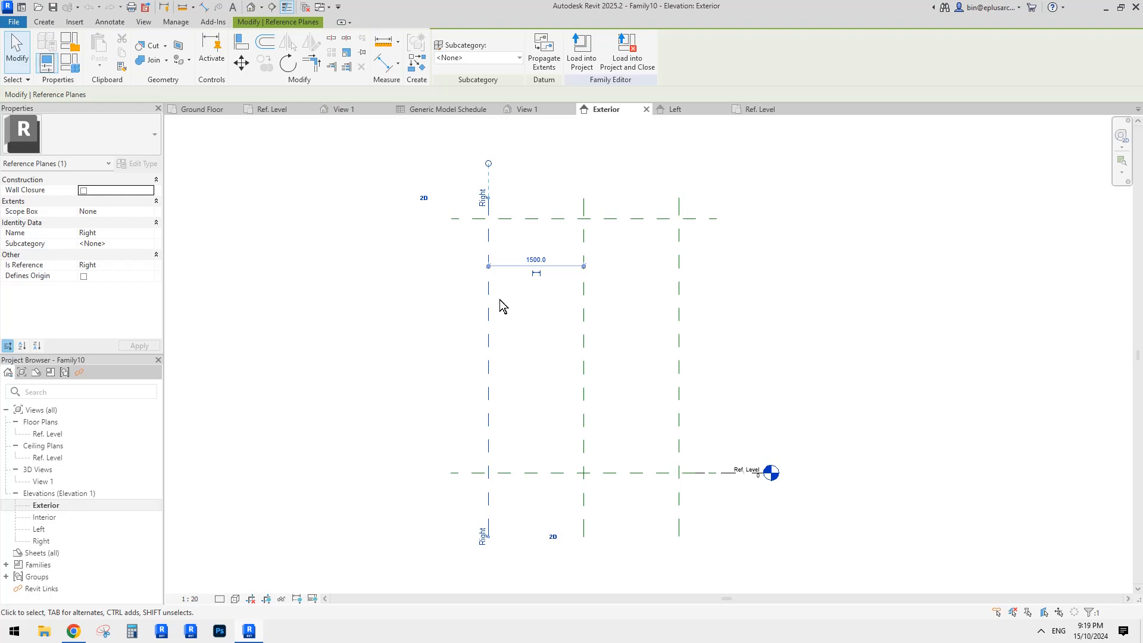
pyautogui.click(455, 295)
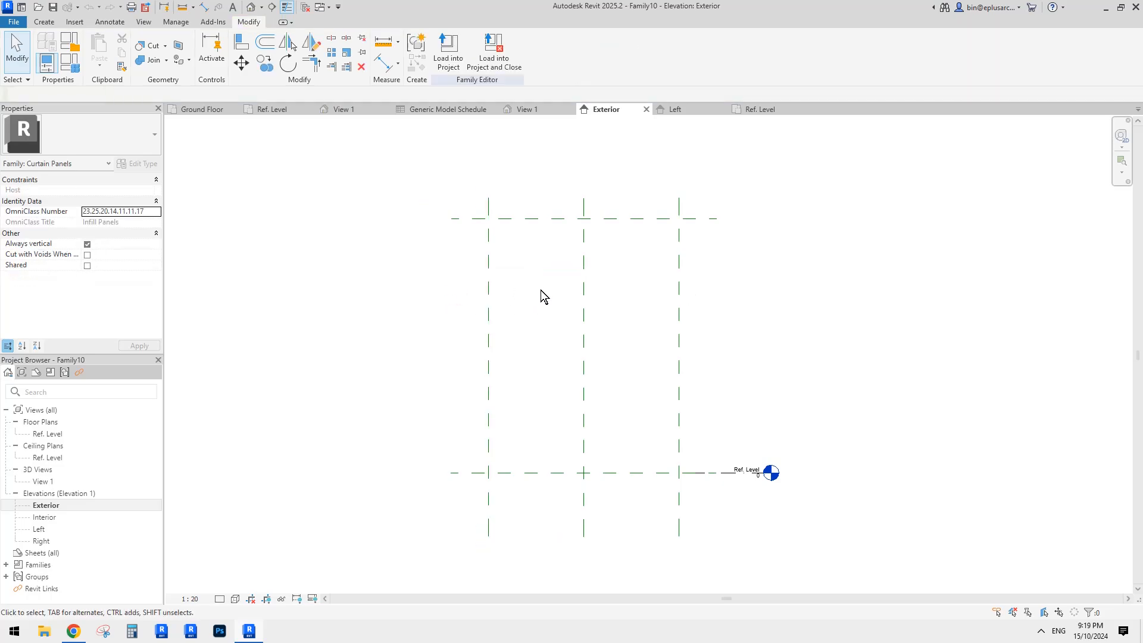
# Inspect the Top and bottom reference planes that define the curtain panel's height.
pyautogui.moveTo(598, 285); pyautogui.dragTo(621, 264, button='middle')
pyautogui.click(646, 219)
pyautogui.click(655, 287)
pyautogui.click(615, 221)
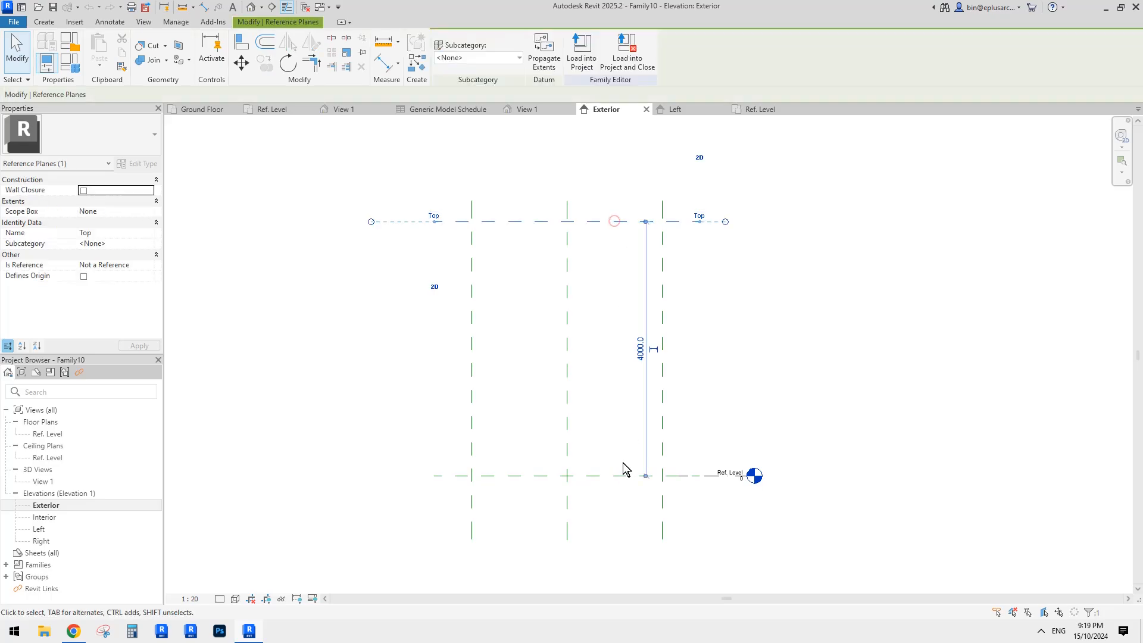
pyautogui.click(615, 476)
pyautogui.click(623, 223)
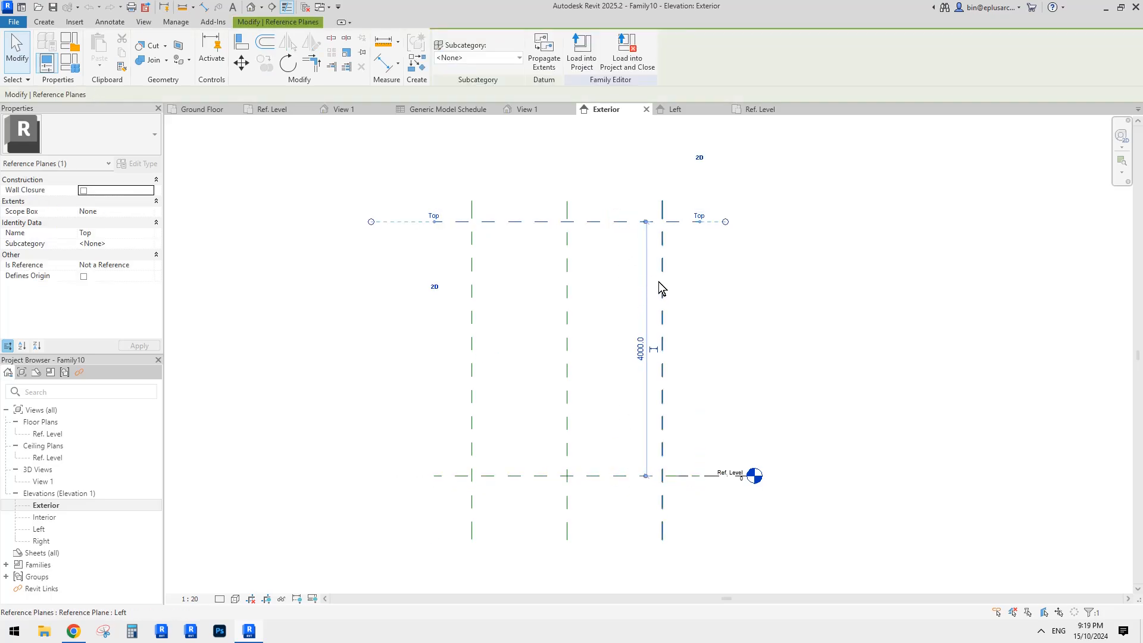
pyautogui.click(806, 300)
pyautogui.click(639, 224)
pyautogui.press('Escape')
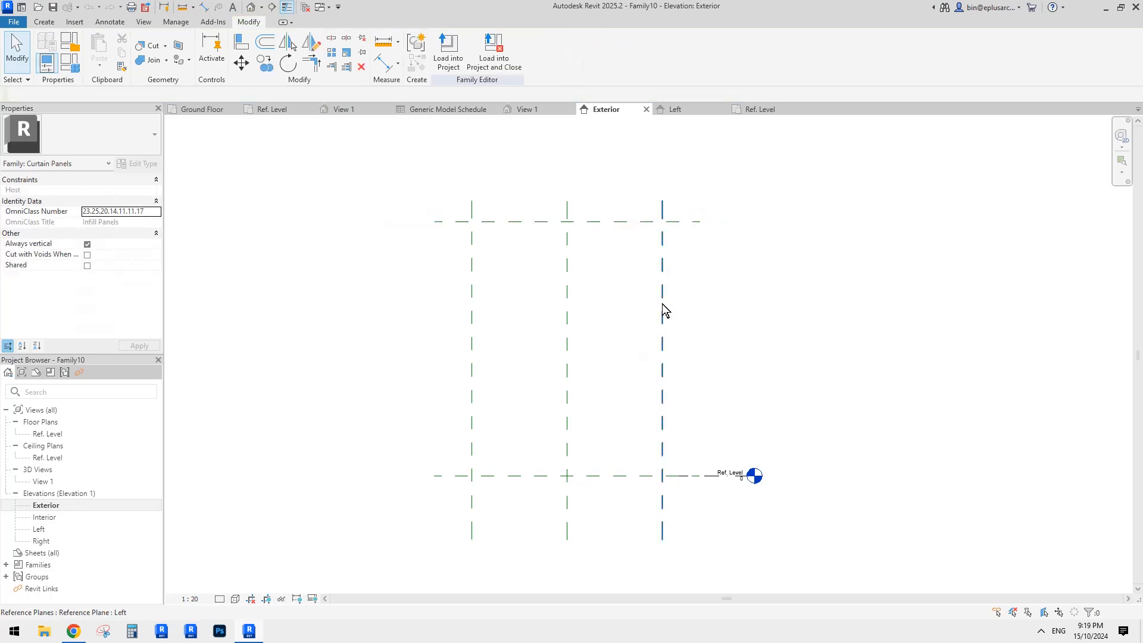
# Add an aligned dimension between the Top and bottom reference planes, placed outside the vertical planes.
pyautogui.click(631, 221)
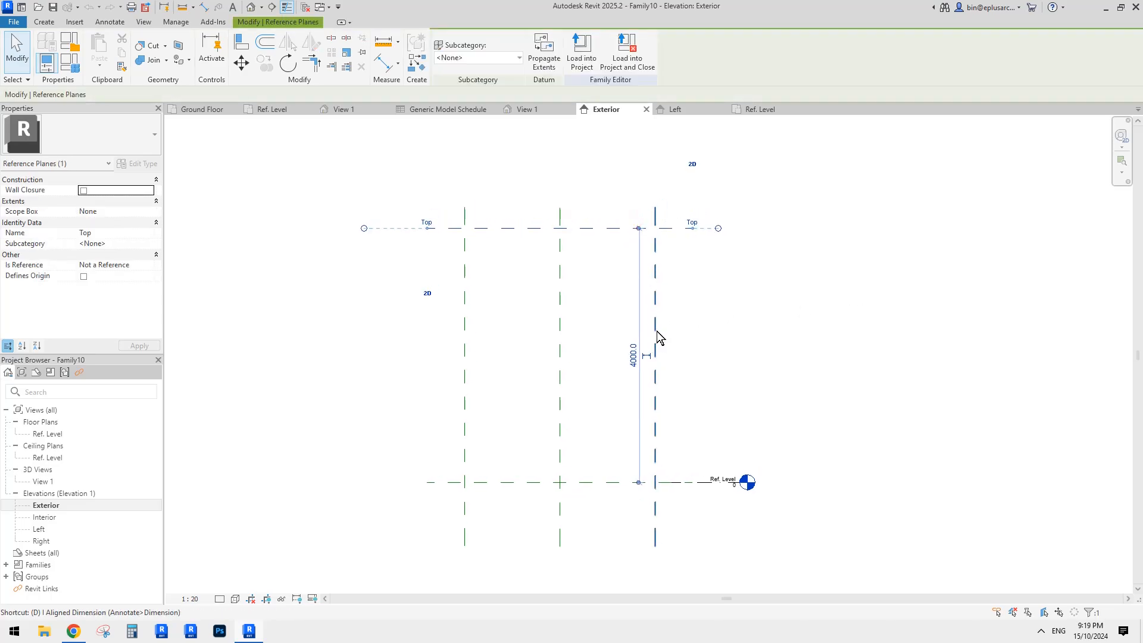
pyautogui.press('d')
pyautogui.press('i')
pyautogui.click(489, 482)
pyautogui.click(355, 387)
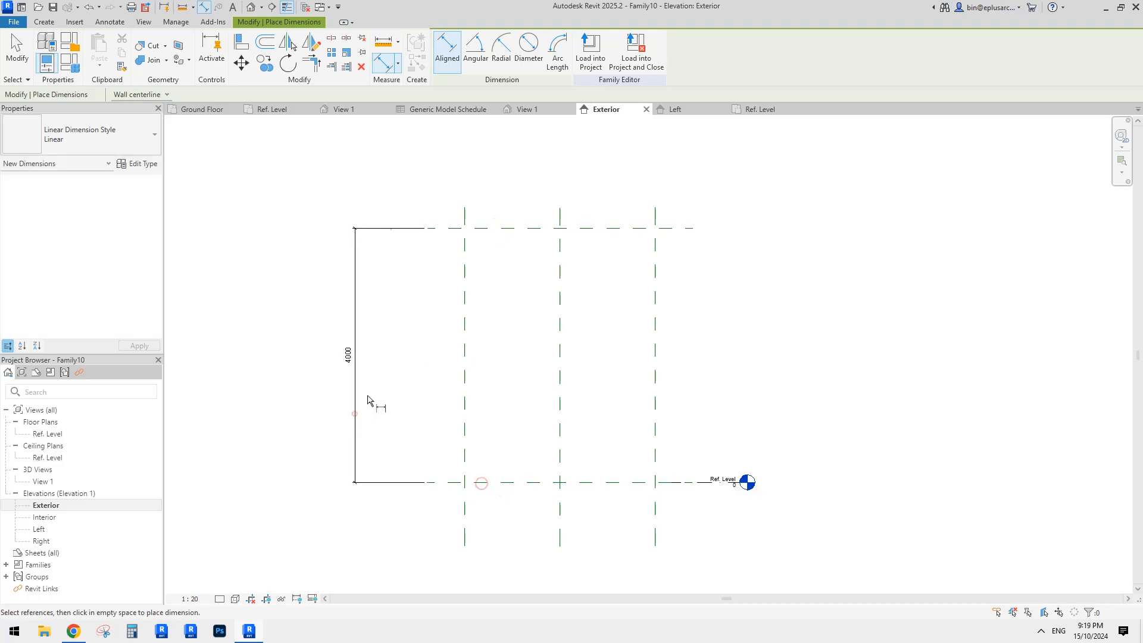
pyautogui.press('Escape')
# Label the height dimension with a new family parameter H, set as an instance reporting parameter.
pyautogui.click(363, 356)
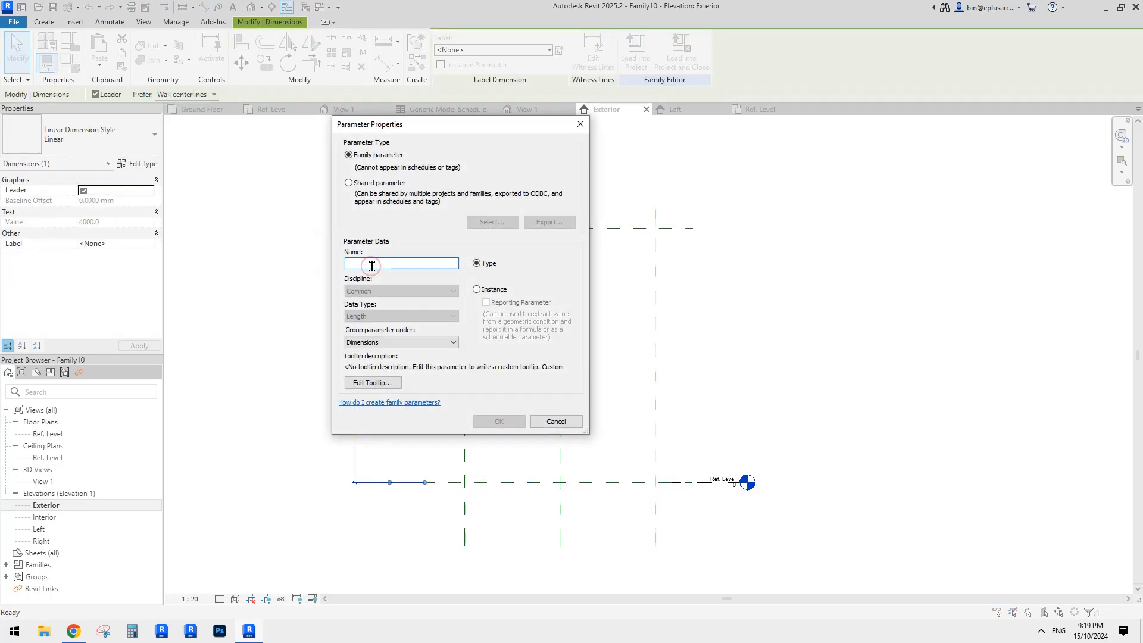
pyautogui.write('H')
pyautogui.click(476, 289)
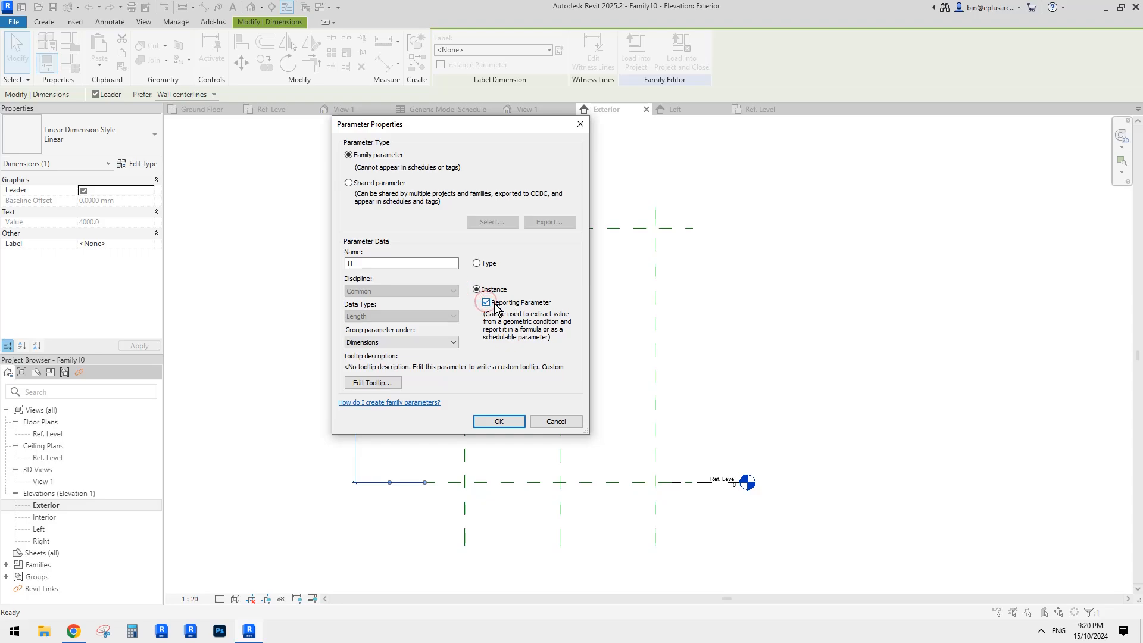
pyautogui.click(499, 422)
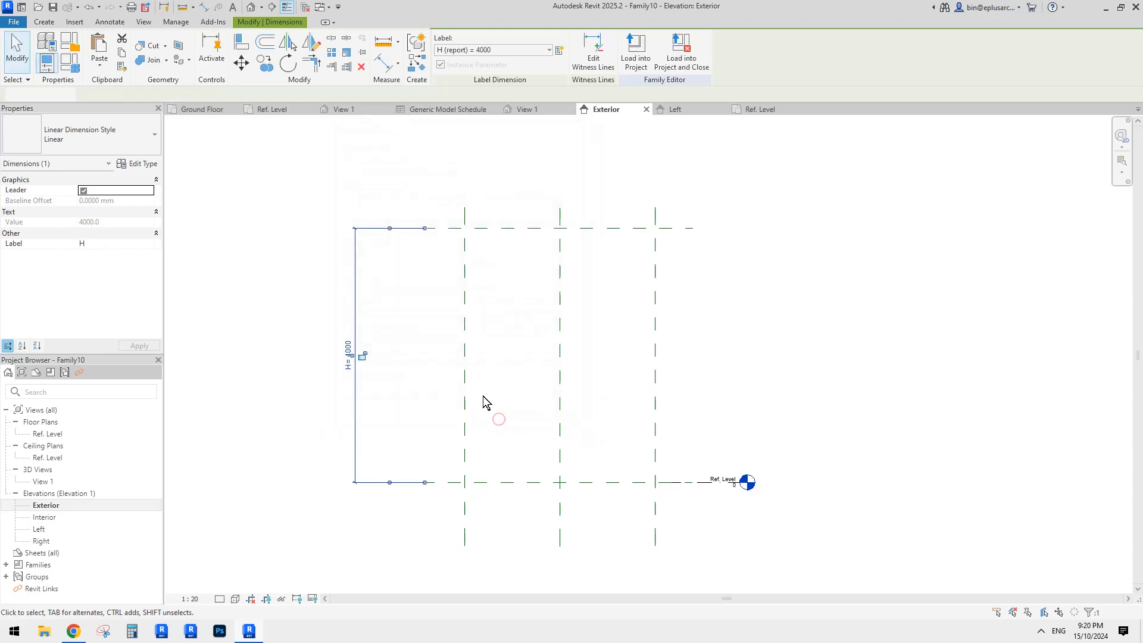
# Review the H reporting parameter in the family types and close the dialog without changes.
pyautogui.click(69, 62)
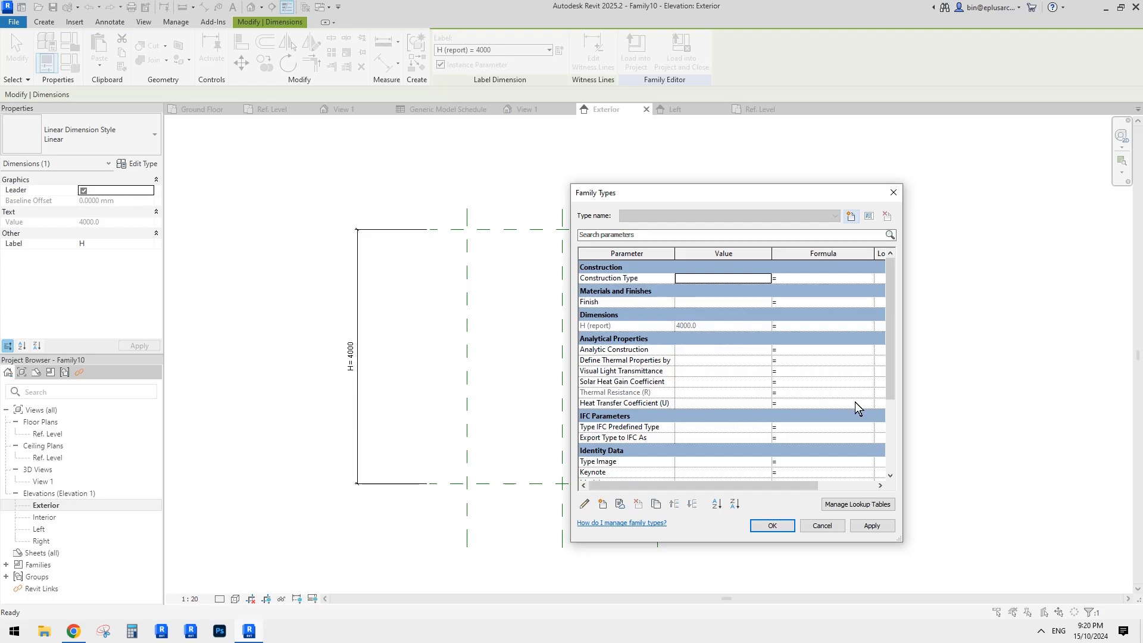
pyautogui.click(824, 525)
pyautogui.click(824, 523)
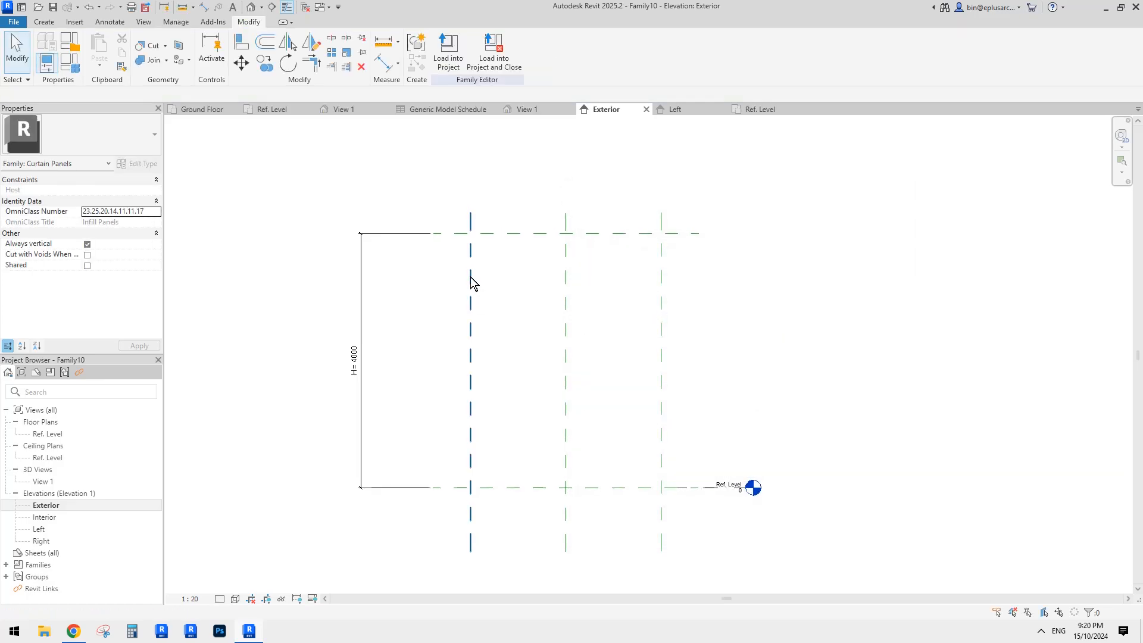
# Close the inactive views and switch to Family9's 3D view.
pyautogui.moveTo(471, 276); pyautogui.dragTo(469, 280, button='middle')
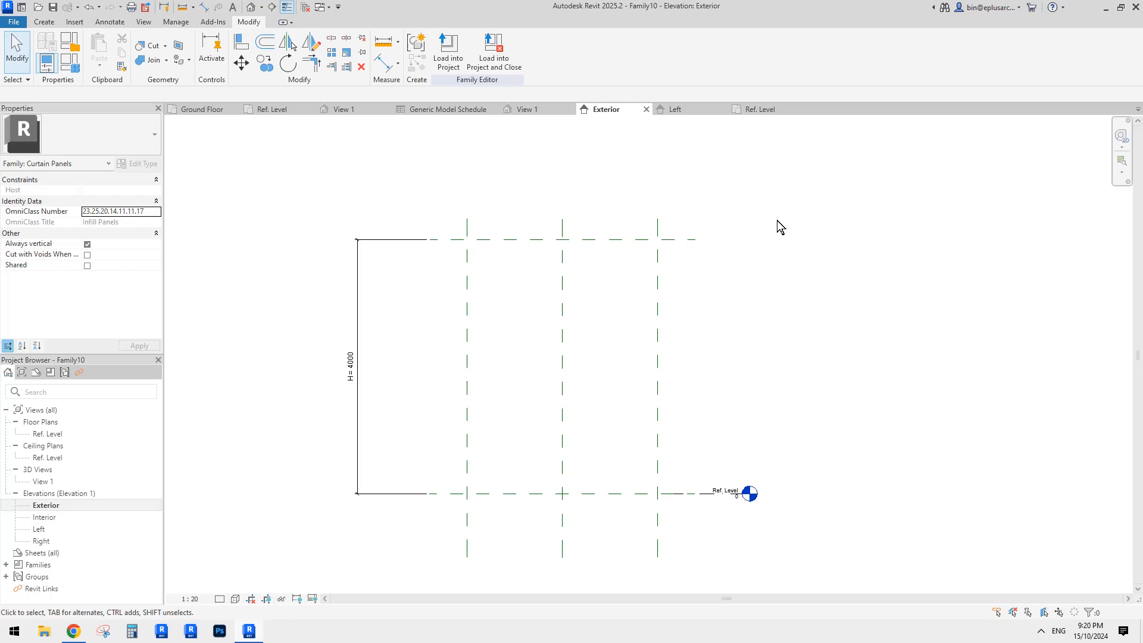
pyautogui.moveTo(750, 225); pyautogui.dragTo(691, 248, button='middle')
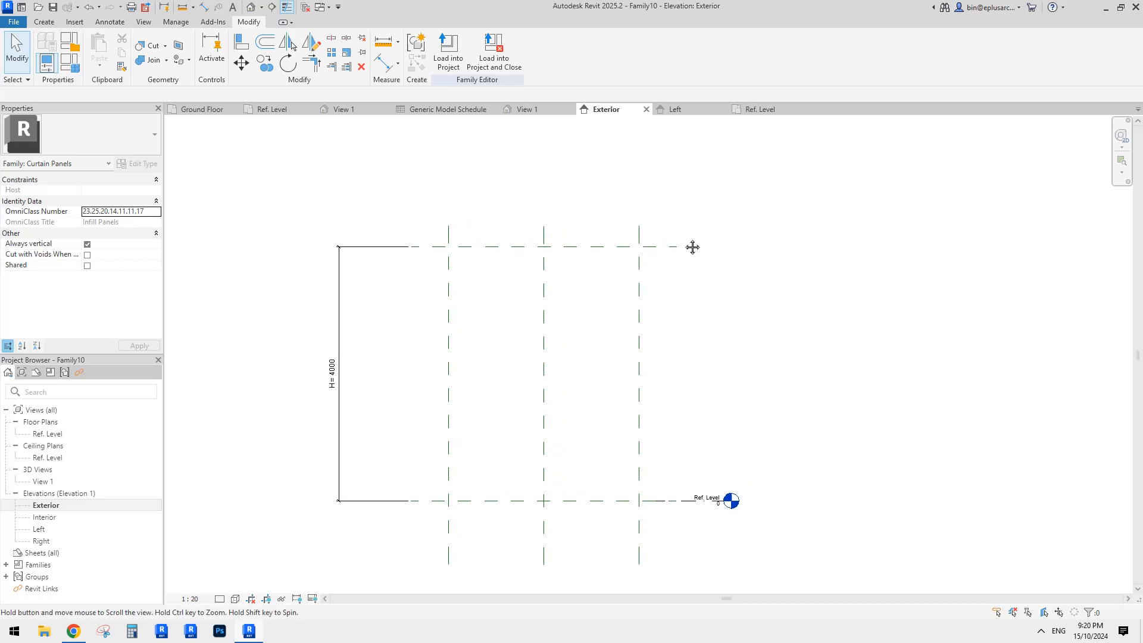
pyautogui.click(306, 8)
pyautogui.click(359, 109)
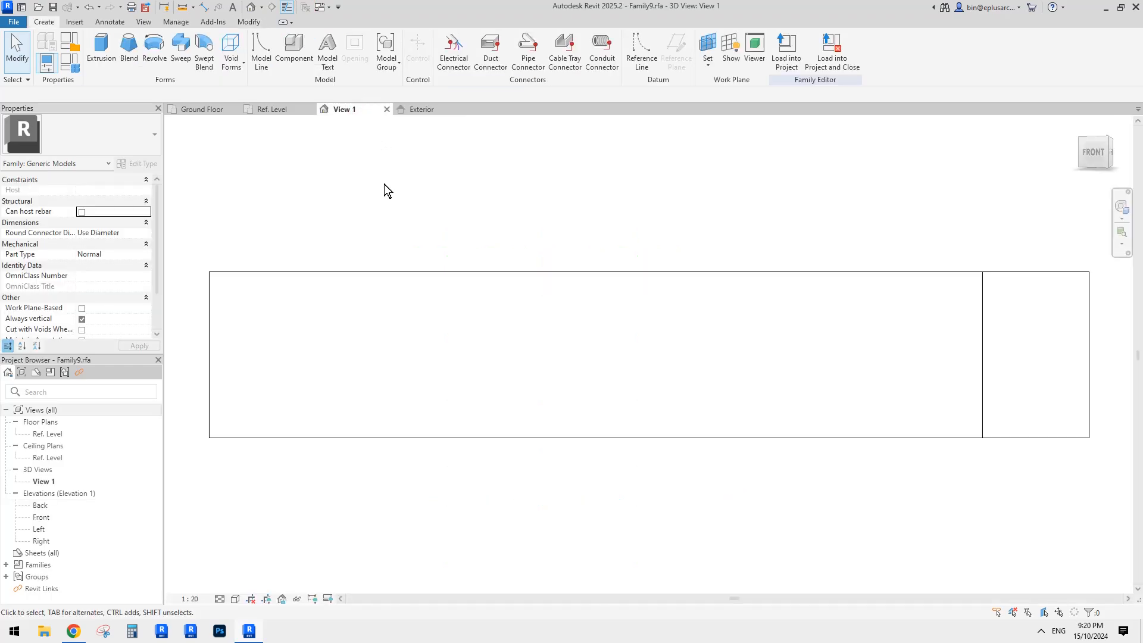
# Switch to Chrome and look through the posts and request threads of the Revit study community on Reddit.
pyautogui.click(73, 631)
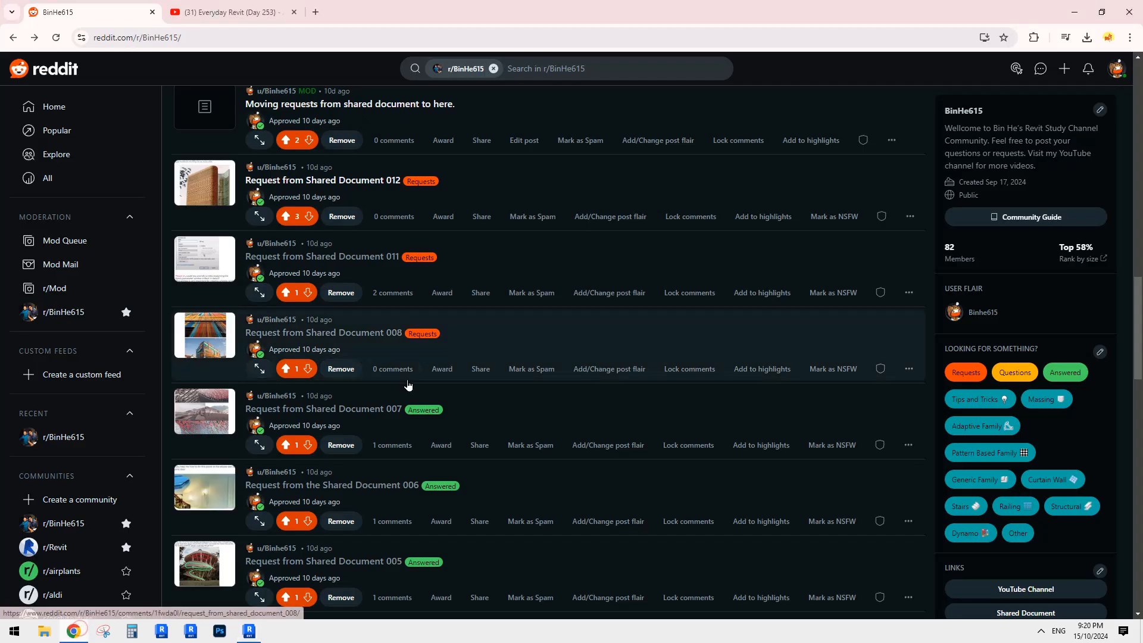
pyautogui.scroll(8, 440, 366)
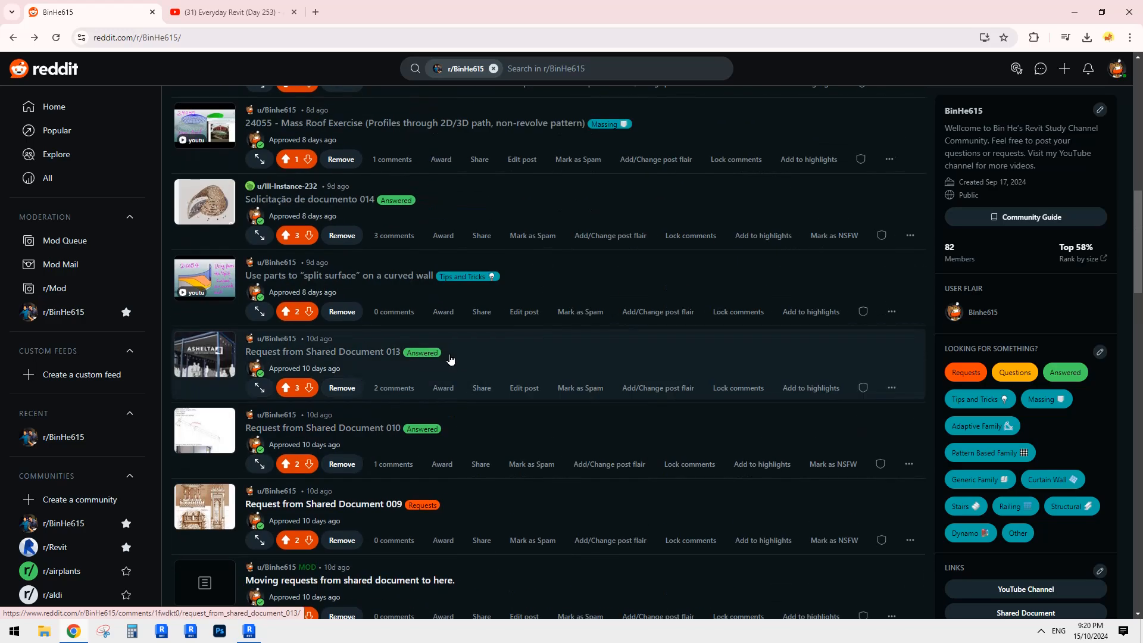
pyautogui.scroll(9, 506, 393)
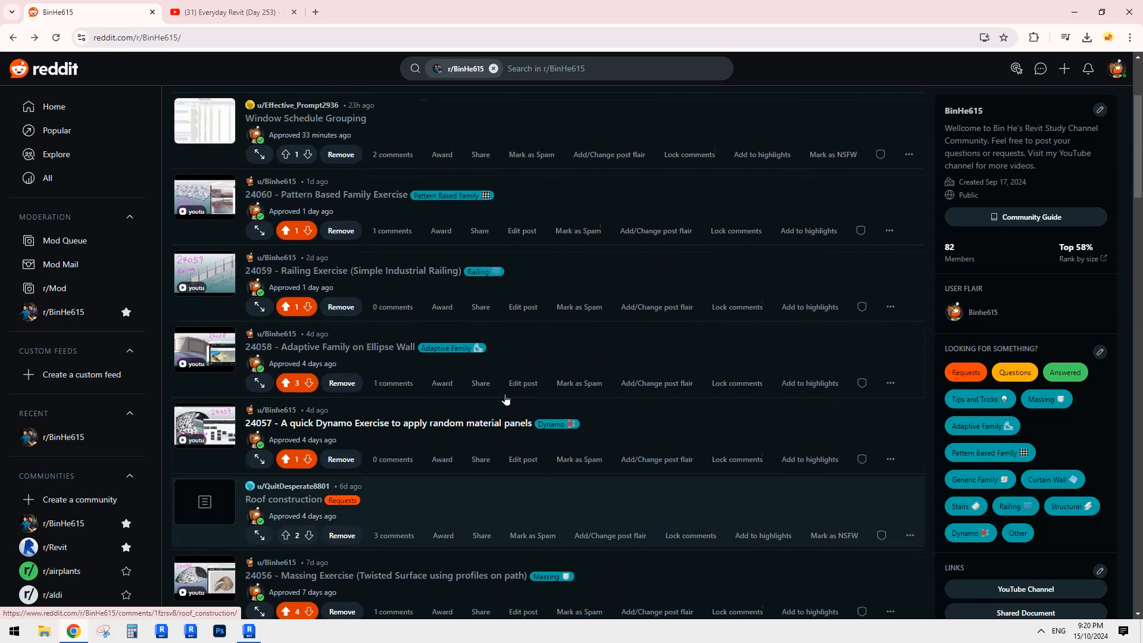
pyautogui.scroll(3, 505, 399)
pyautogui.scroll(-5, 506, 399)
pyautogui.scroll(4, 506, 399)
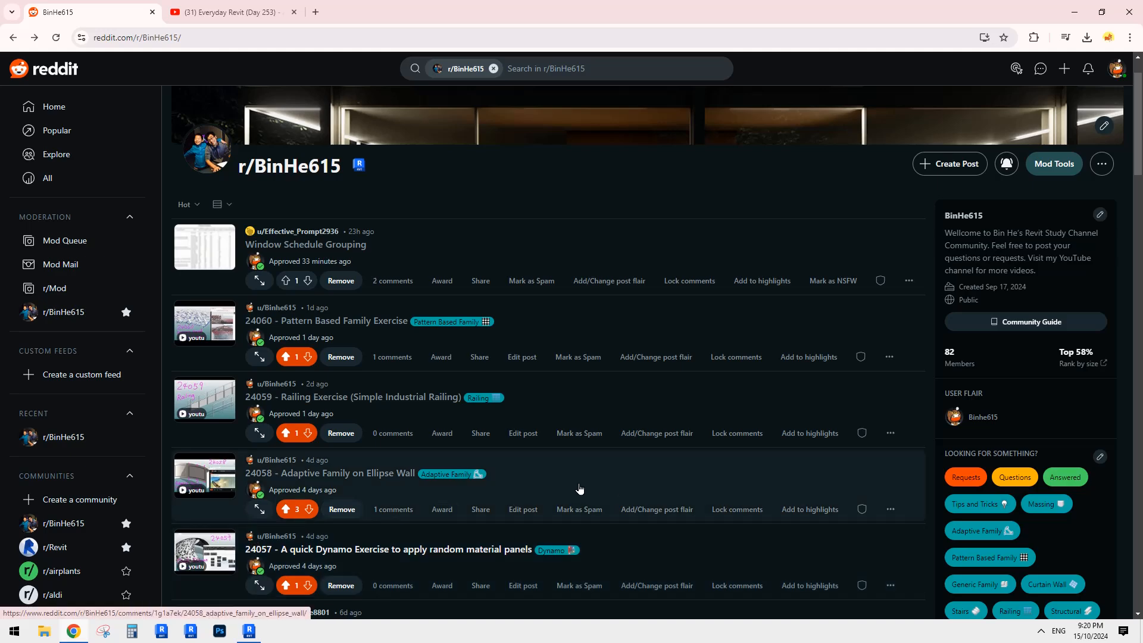
pyautogui.scroll(-3, 574, 478)
pyautogui.scroll(-3, 550, 452)
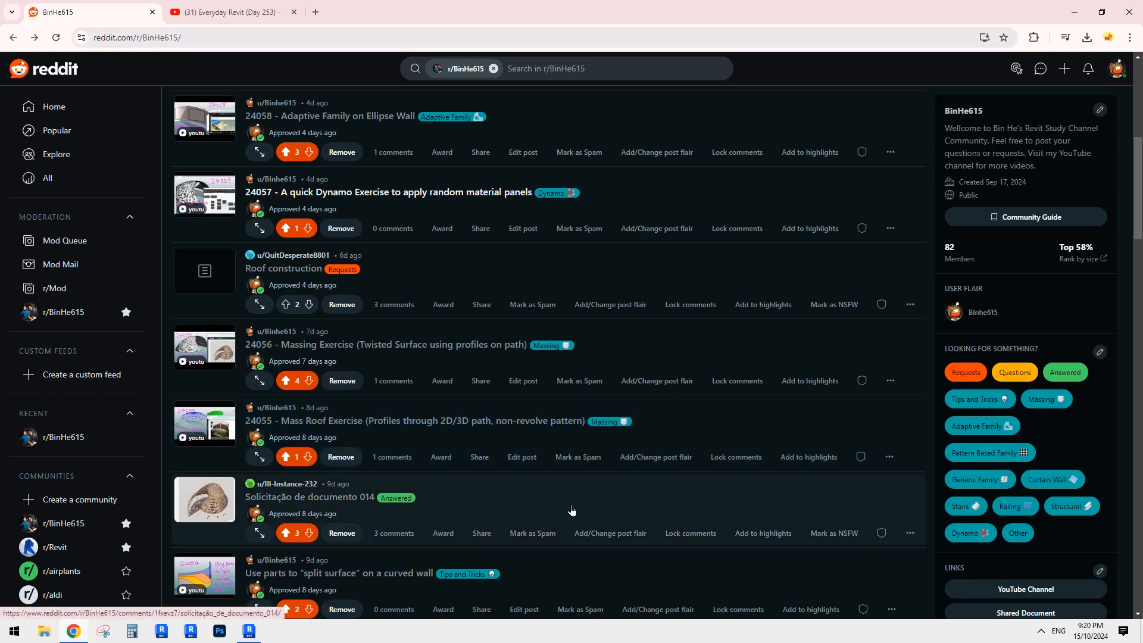
pyautogui.scroll(7, 572, 510)
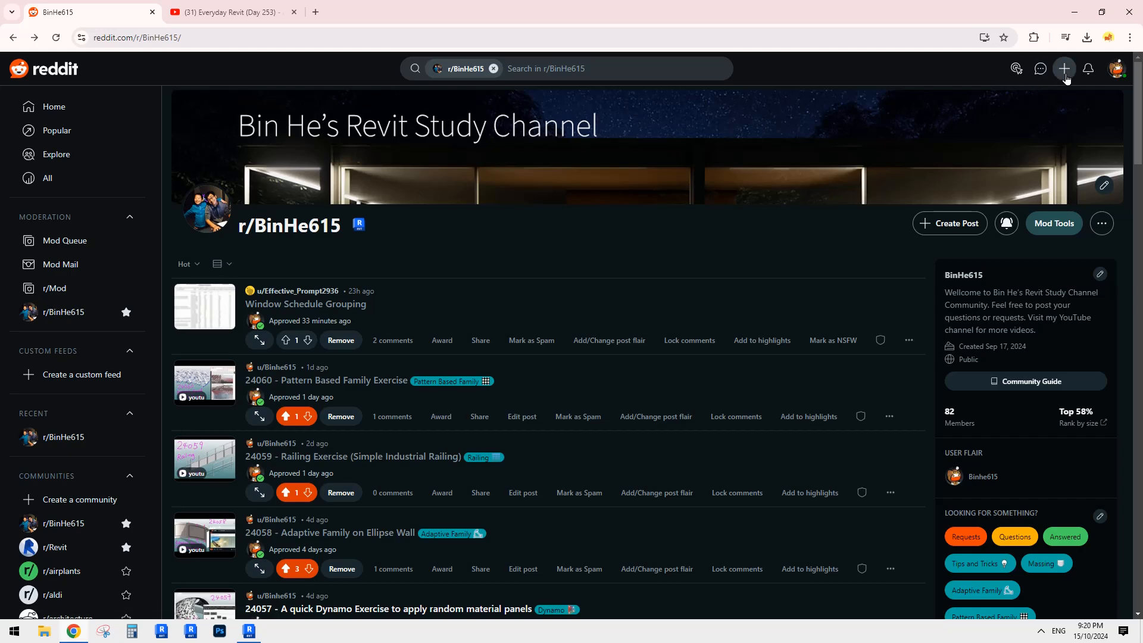
# View the community's post creation form, clear the community filter from the search, and return to the community page.
pyautogui.click(946, 230)
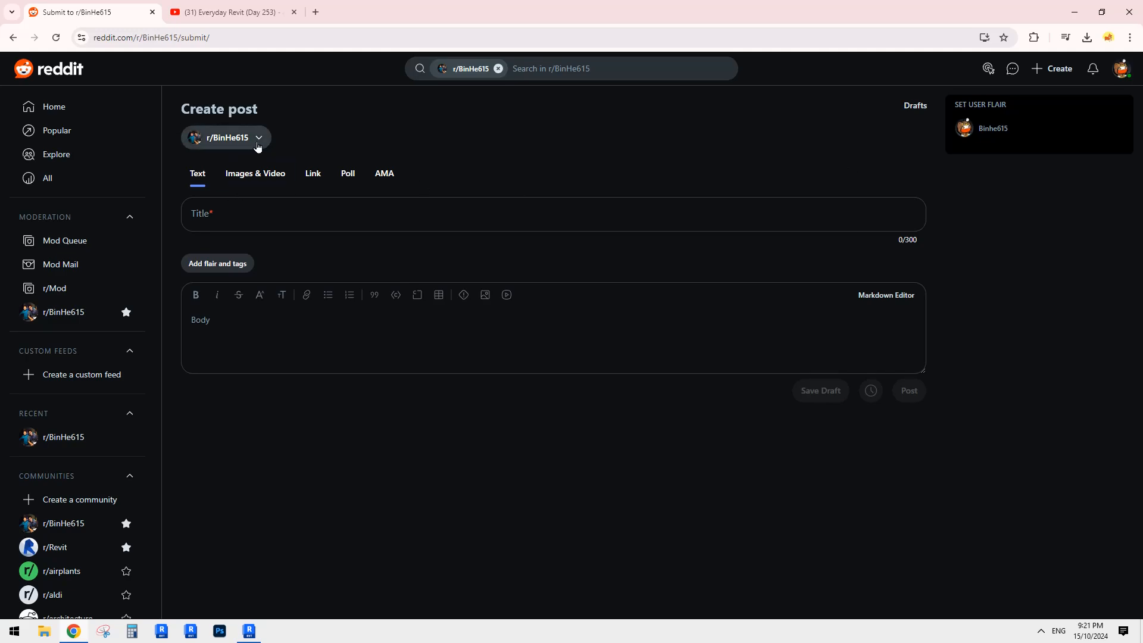
pyautogui.click(497, 69)
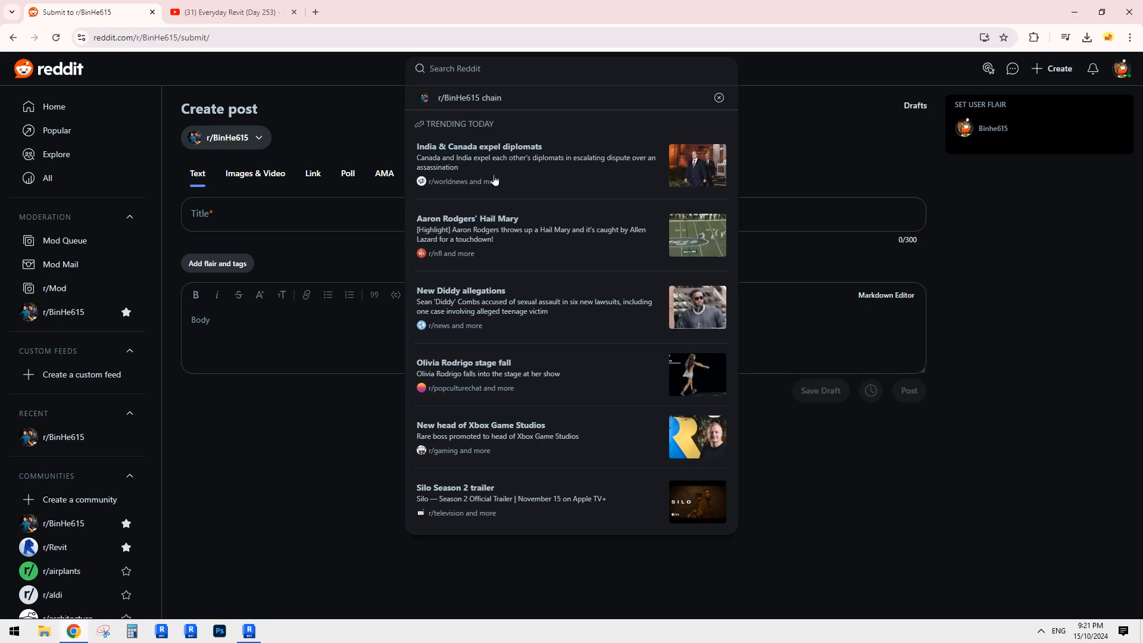
pyautogui.click(221, 451)
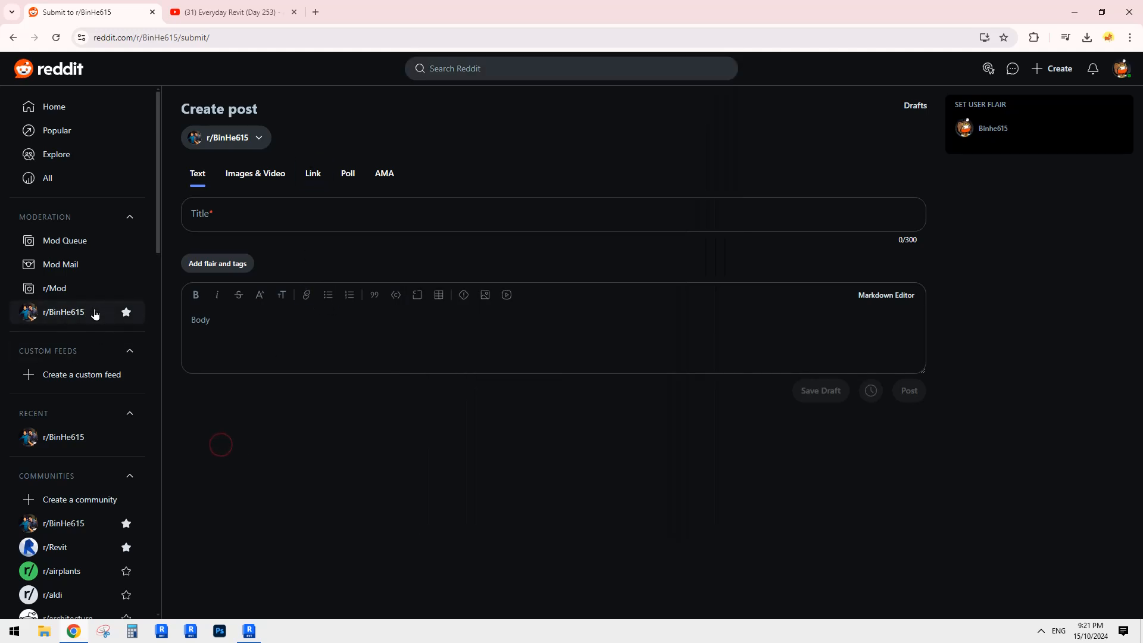
pyautogui.click(89, 310)
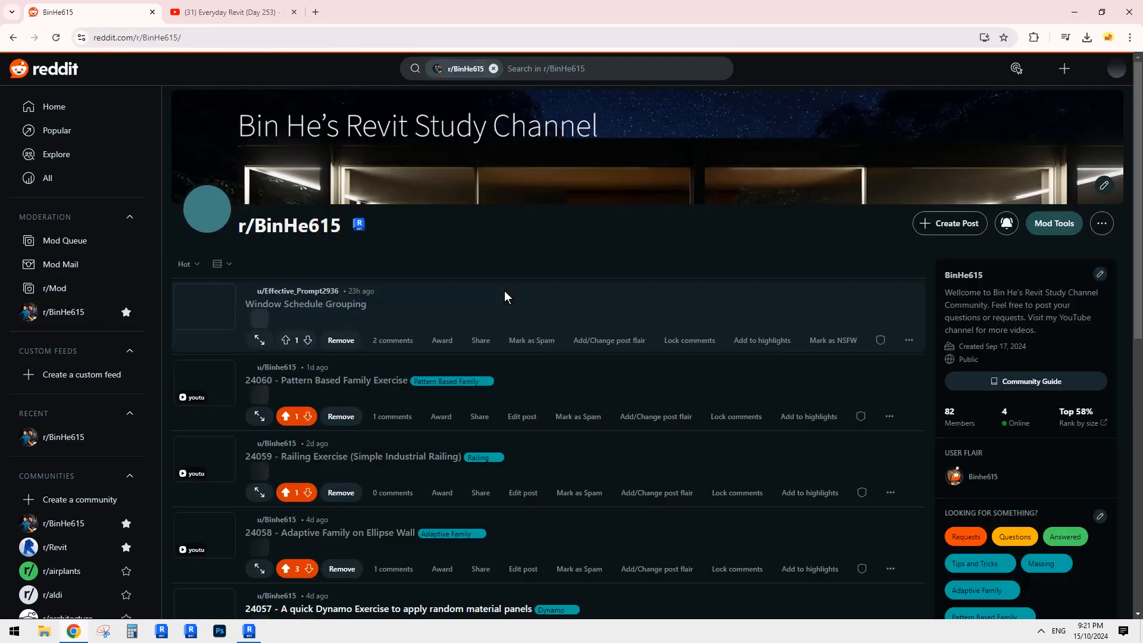